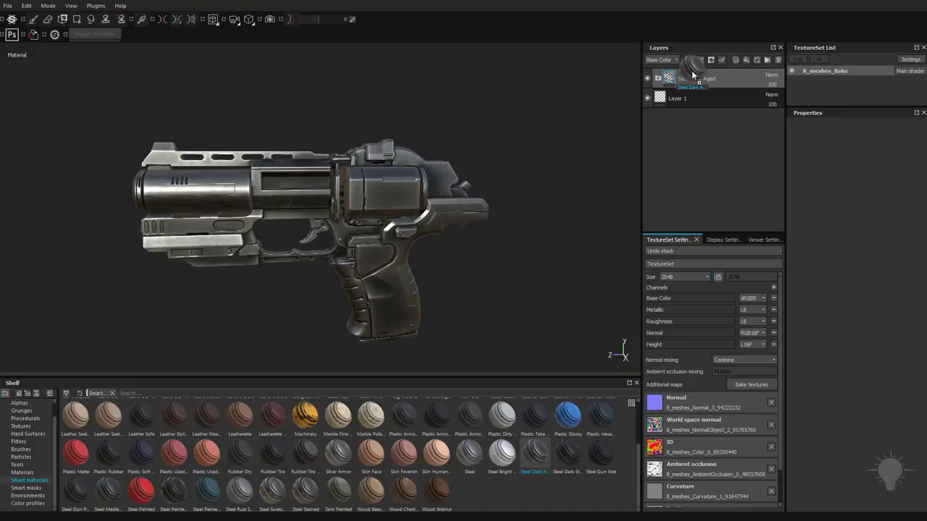
Step: Apply the Steel Dark Aged smart material to the gun above Layer 1 in the layer stack
{"action": "left_click_drag", "start_coordinate": [693, 74], "coordinate": [693, 75]}
{"action": "mouse_move", "coordinate": [397, 151]}
{"action": "left_mouse_down", "text": "alt"}
{"action": "mouse_move", "coordinate": [377, 149]}
{"action": "mouse_move", "coordinate": [409, 148]}
{"action": "mouse_move", "coordinate": [398, 148]}
{"action": "left_mouse_up", "text": "alt"}
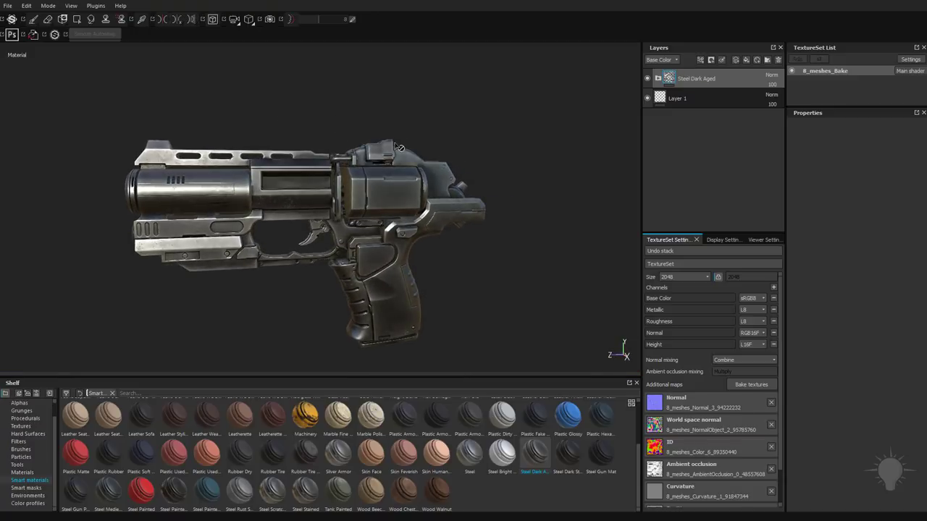
Step: Expand the Steel Dark Aged folder and examine the advanced parameters of its Metal layer
{"action": "left_click", "coordinate": [656, 78]}
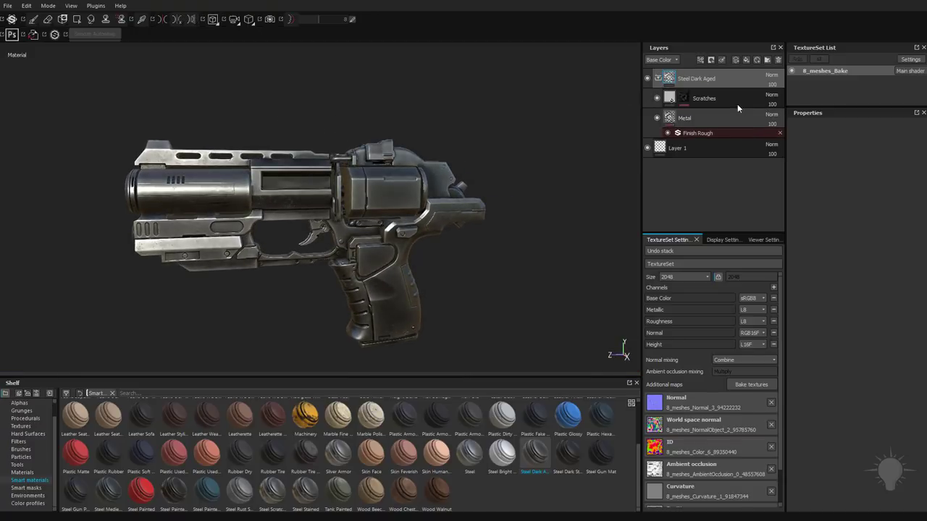
{"action": "left_click", "coordinate": [700, 116]}
{"action": "left_click", "coordinate": [701, 131]}
{"action": "right_click", "coordinate": [700, 132]}
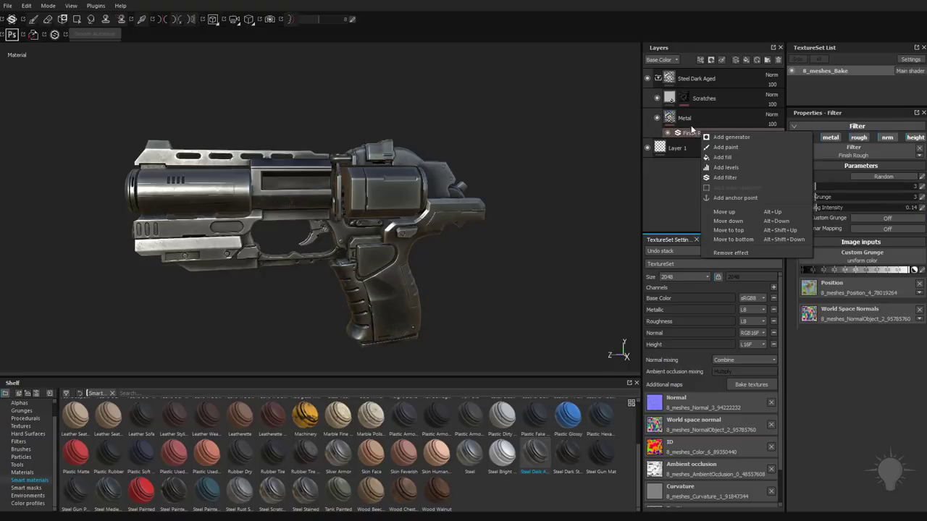
{"action": "left_click", "coordinate": [694, 120]}
{"action": "left_click", "coordinate": [694, 120]}
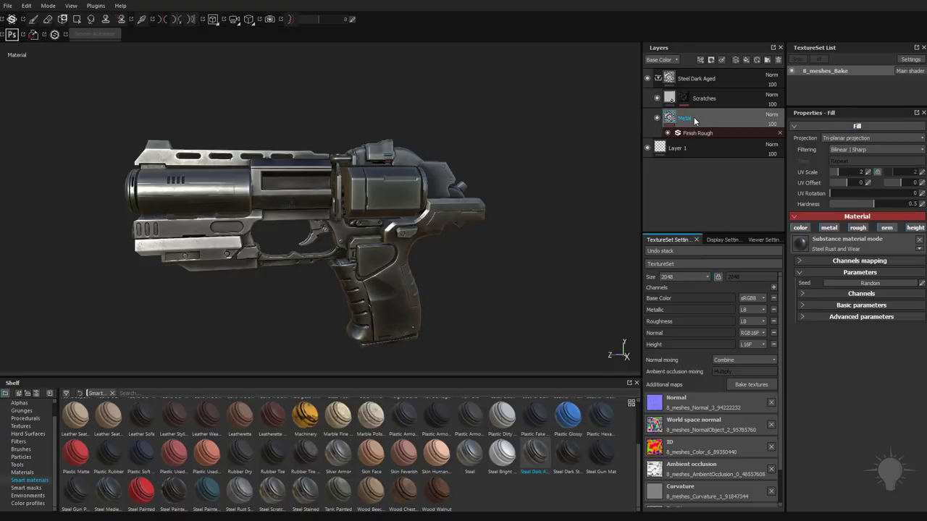
{"action": "left_click", "coordinate": [799, 317]}
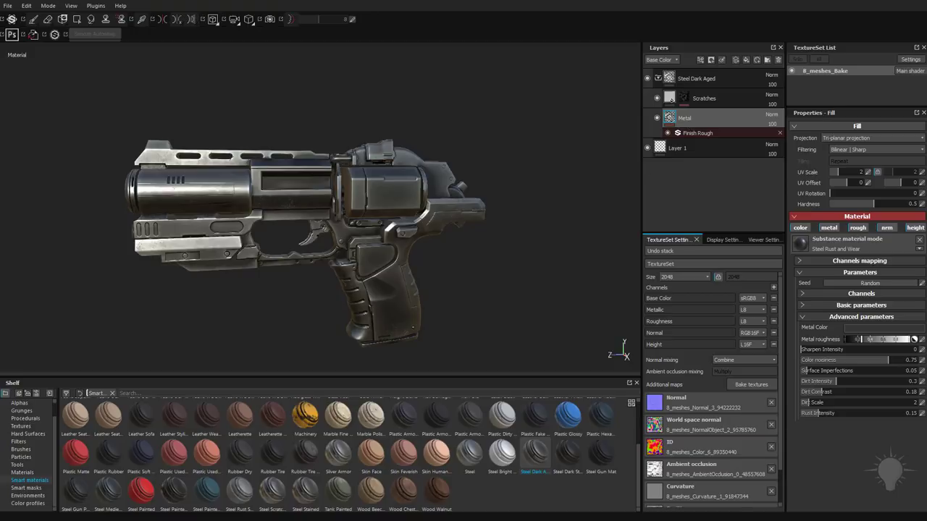
Step: Switch to the Chrome window and look through the YouTube channel's created playlists, including the Substance Painter series
{"action": "left_click_drag", "start_coordinate": [362, 520], "coordinate": [446, 40]}
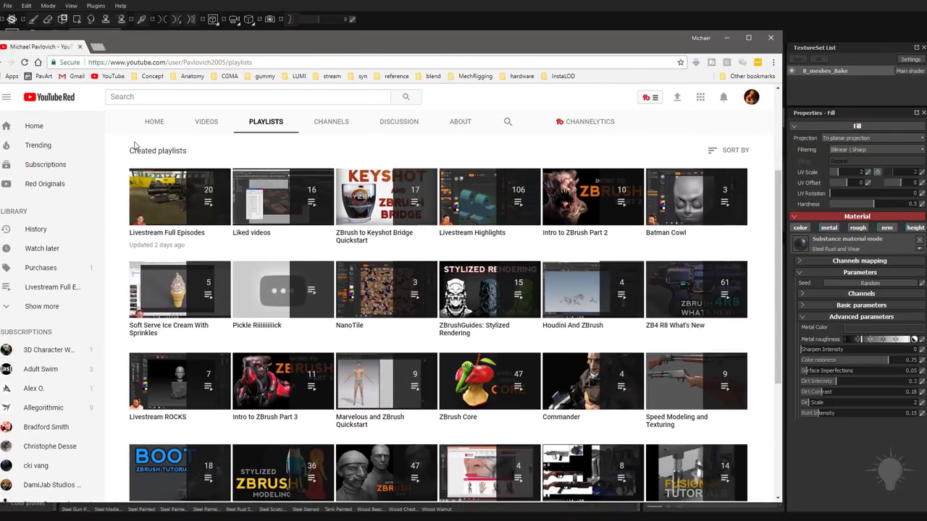
{"action": "scroll", "coordinate": [134, 144], "scroll_direction": "down", "scroll_amount": 3}
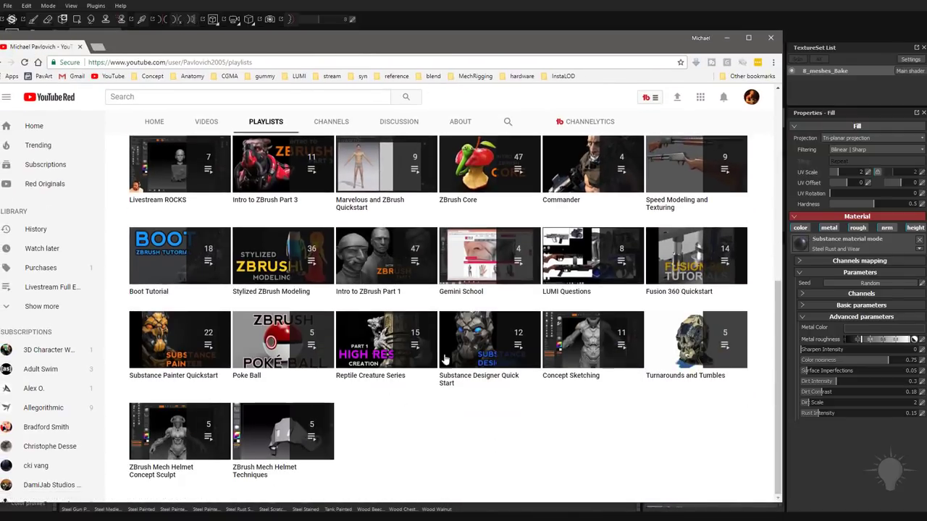
{"action": "scroll", "coordinate": [444, 360], "scroll_direction": "up", "scroll_amount": 10}
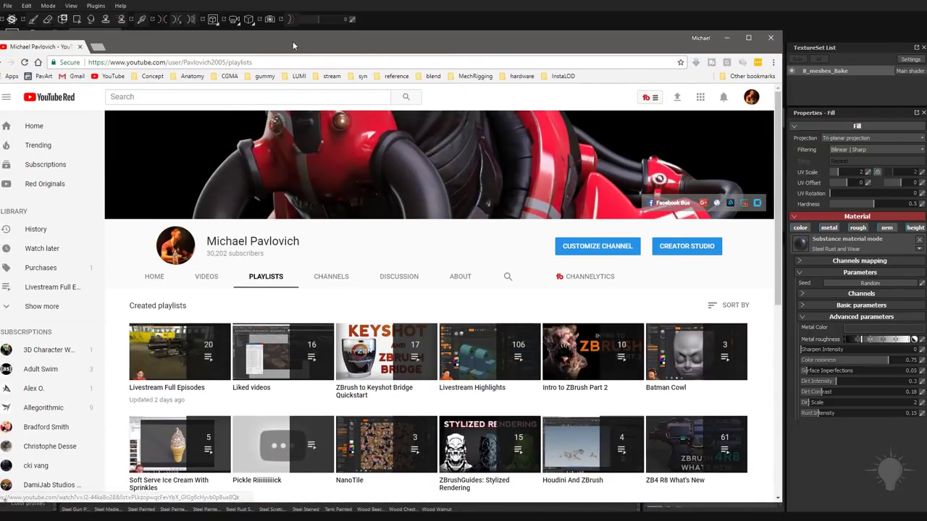
{"action": "left_click_drag", "start_coordinate": [294, 46], "coordinate": [334, 520]}
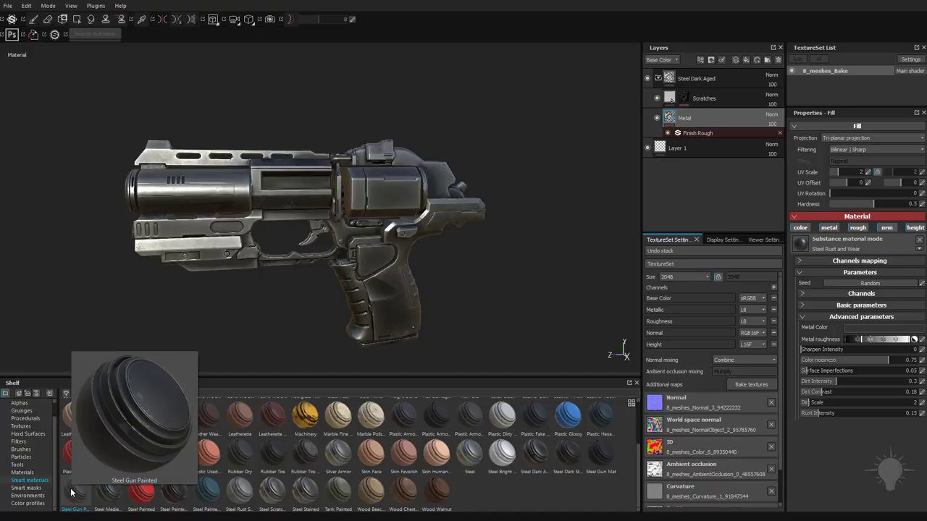
Step: Add the Steel Gun Painted smart material above Steel Dark Aged and inspect it on the gun
{"action": "mouse_move", "coordinate": [75, 489]}
{"action": "left_mouse_down"}
{"action": "mouse_move", "coordinate": [637, 426]}
{"action": "mouse_move", "coordinate": [752, 76]}
{"action": "mouse_move", "coordinate": [727, 74]}
{"action": "left_mouse_up"}
{"action": "left_click_drag", "start_coordinate": [507, 142], "coordinate": [440, 149], "text": "alt"}
{"action": "right_click_drag", "start_coordinate": [441, 148], "coordinate": [482, 163], "text": "alt"}
{"action": "left_click_drag", "start_coordinate": [435, 166], "coordinate": [464, 161], "text": "alt"}
{"action": "right_click_drag", "start_coordinate": [464, 161], "coordinate": [435, 170], "text": "alt"}
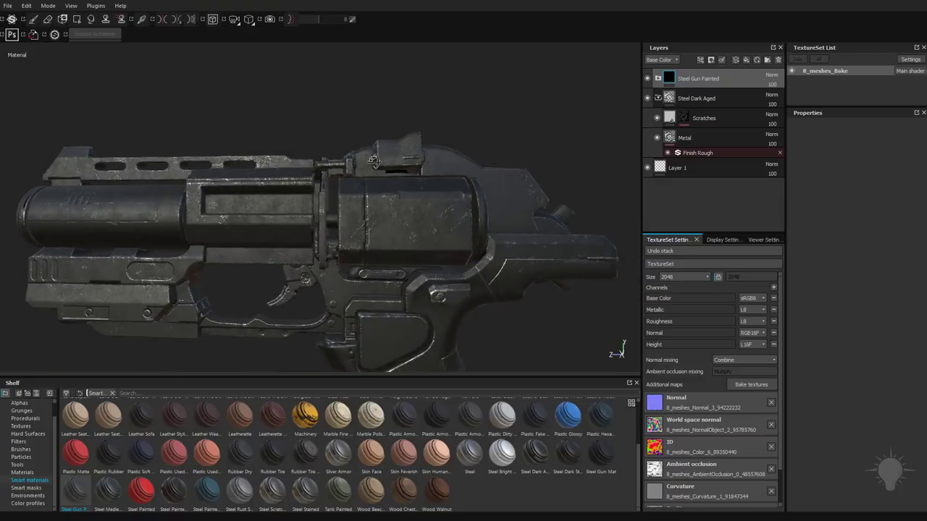
{"action": "left_click_drag", "start_coordinate": [434, 174], "coordinate": [389, 204], "text": "alt"}
Step: Mask Steel Gun Painted with a color selection that picks the red ID color on the gun's rear frame
{"action": "right_click", "coordinate": [696, 76]}
{"action": "left_click", "coordinate": [736, 105]}
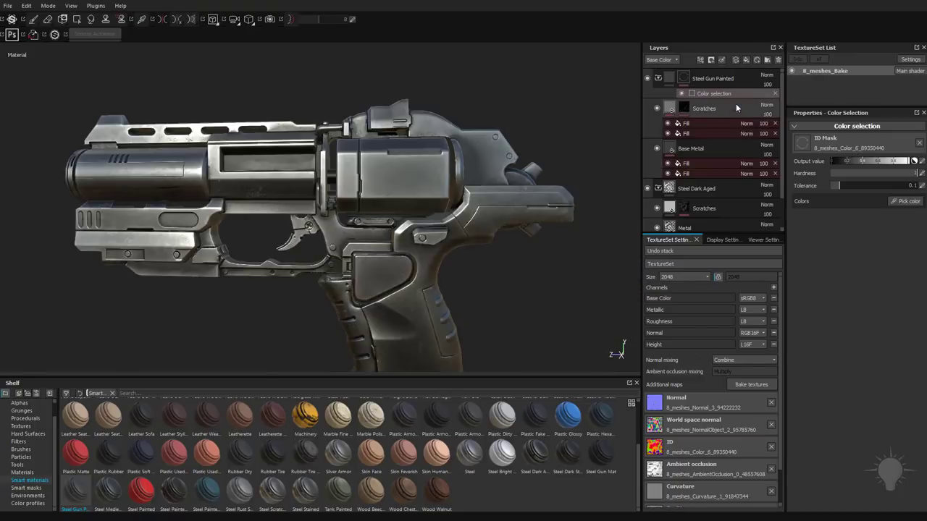
{"action": "left_click", "coordinate": [903, 202]}
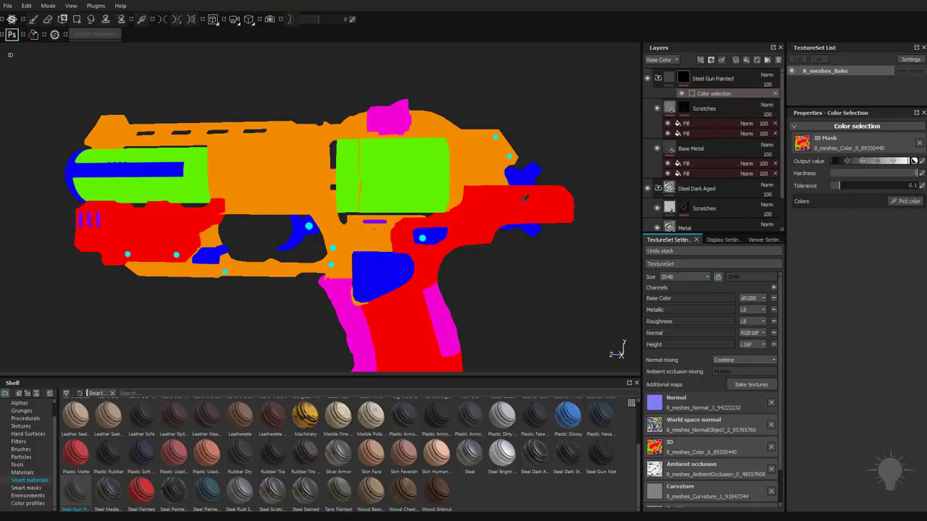
{"action": "left_click", "coordinate": [526, 198]}
{"action": "left_click_drag", "start_coordinate": [562, 267], "coordinate": [450, 258], "text": "alt"}
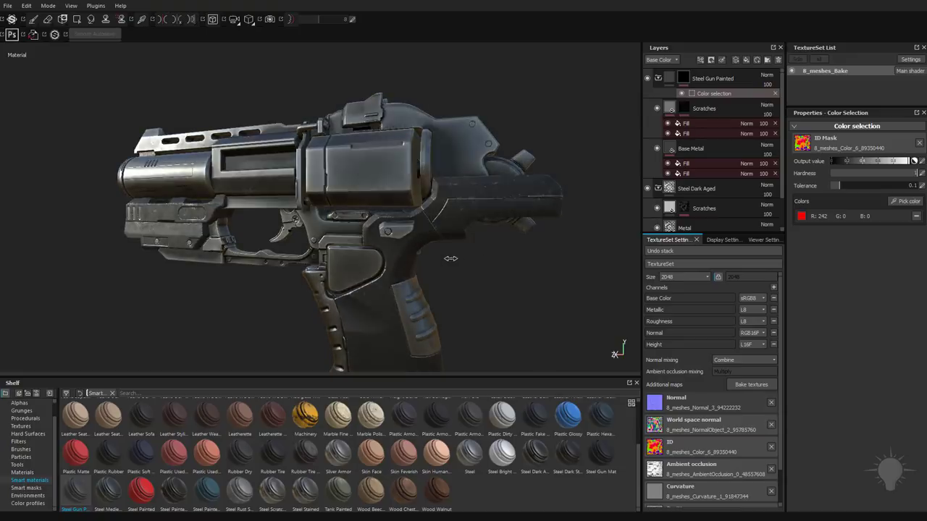
{"action": "right_click_drag", "start_coordinate": [450, 258], "coordinate": [470, 261], "text": "shift"}
{"action": "middle_click_drag", "start_coordinate": [454, 318], "coordinate": [481, 254], "text": "alt"}
{"action": "left_click_drag", "start_coordinate": [481, 255], "coordinate": [540, 232], "text": "alt"}
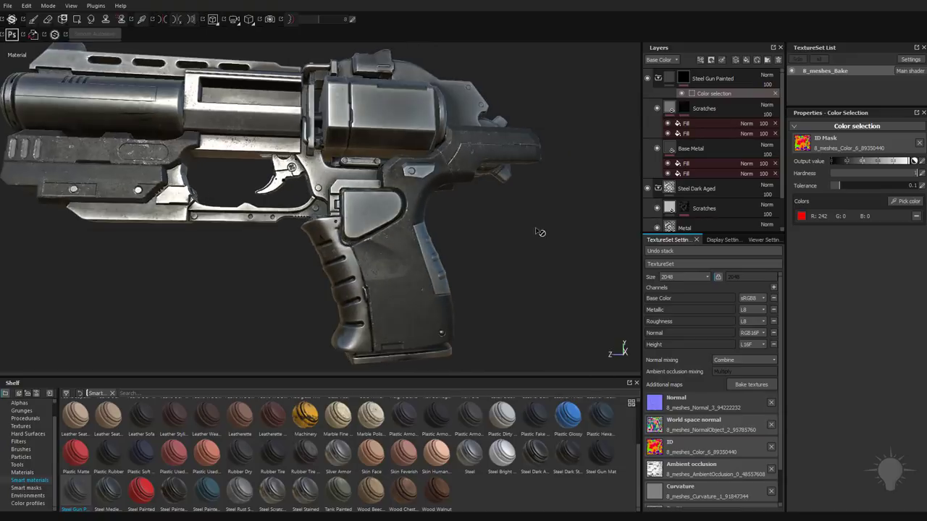
{"action": "right_click_drag", "start_coordinate": [540, 232], "coordinate": [456, 239], "text": "alt"}
{"action": "left_click_drag", "start_coordinate": [456, 239], "coordinate": [454, 259], "text": "alt"}
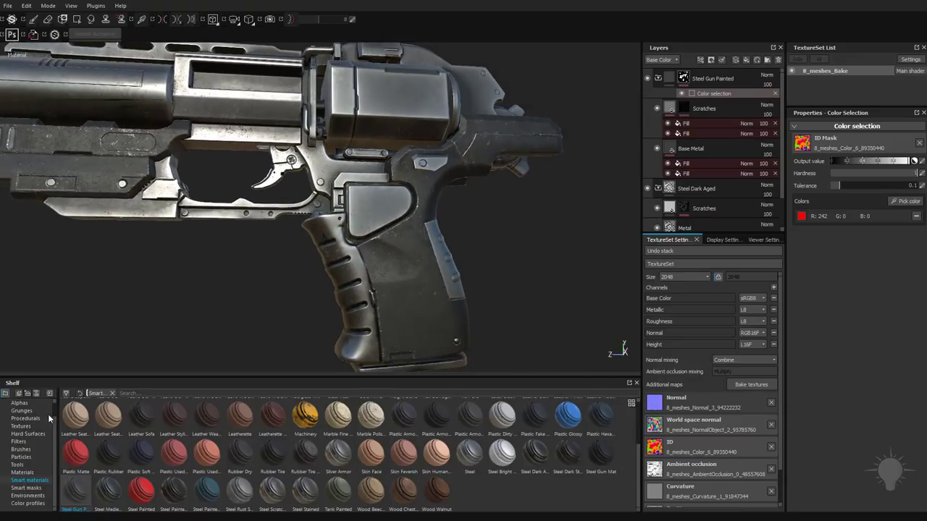
Step: Search the whole shelf for "rubber" and add the Rubber Dry smart material above Steel Gun Painted
{"action": "scroll", "coordinate": [22, 420], "scroll_direction": "up", "scroll_amount": 1}
{"action": "left_click", "coordinate": [15, 403]}
{"action": "left_click", "coordinate": [116, 393]}
{"action": "type", "text": "rubber"}
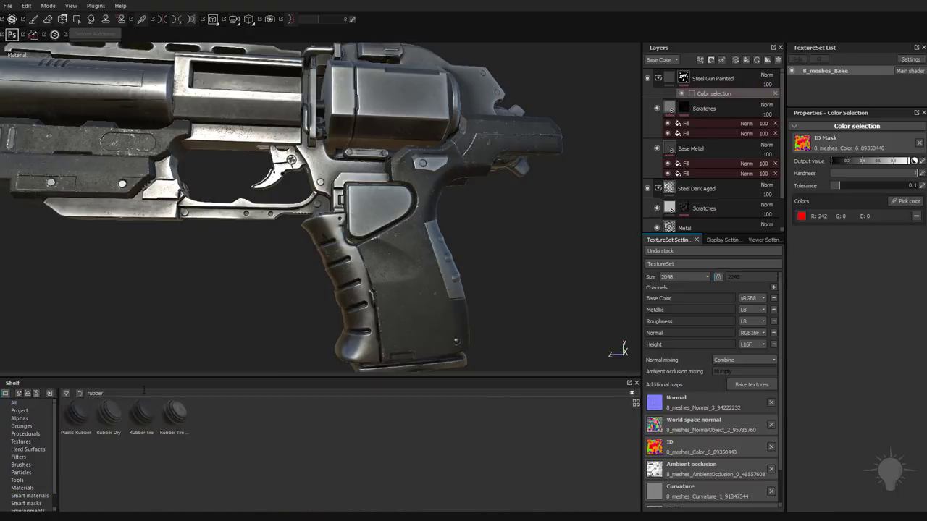
{"action": "mouse_move", "coordinate": [103, 412]}
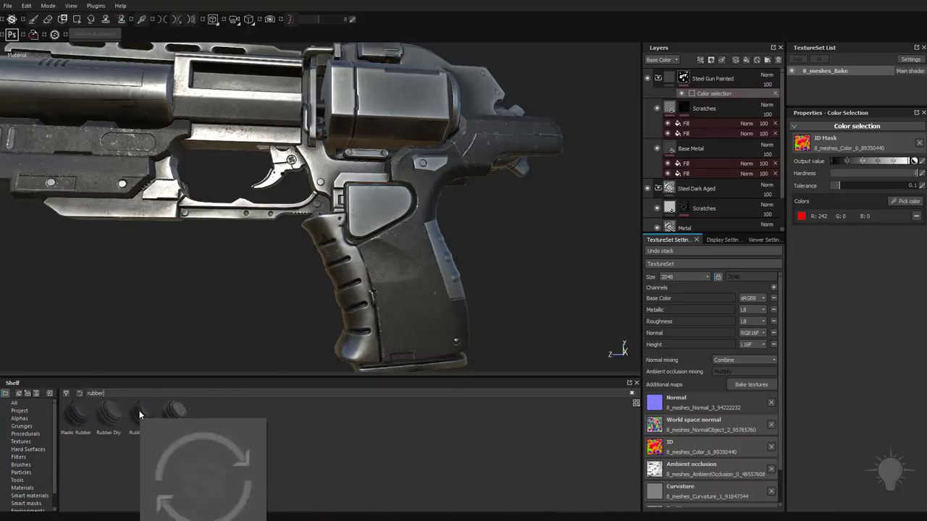
{"action": "mouse_move", "coordinate": [177, 414]}
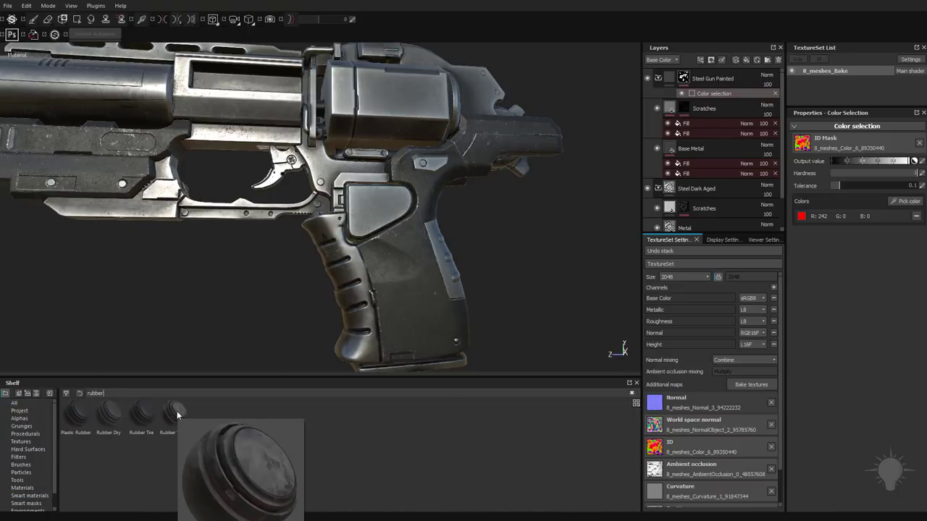
{"action": "mouse_move", "coordinate": [112, 416]}
{"action": "left_mouse_down"}
{"action": "mouse_move", "coordinate": [265, 471]}
{"action": "mouse_move", "coordinate": [688, 100]}
{"action": "mouse_move", "coordinate": [728, 77]}
{"action": "left_mouse_up"}
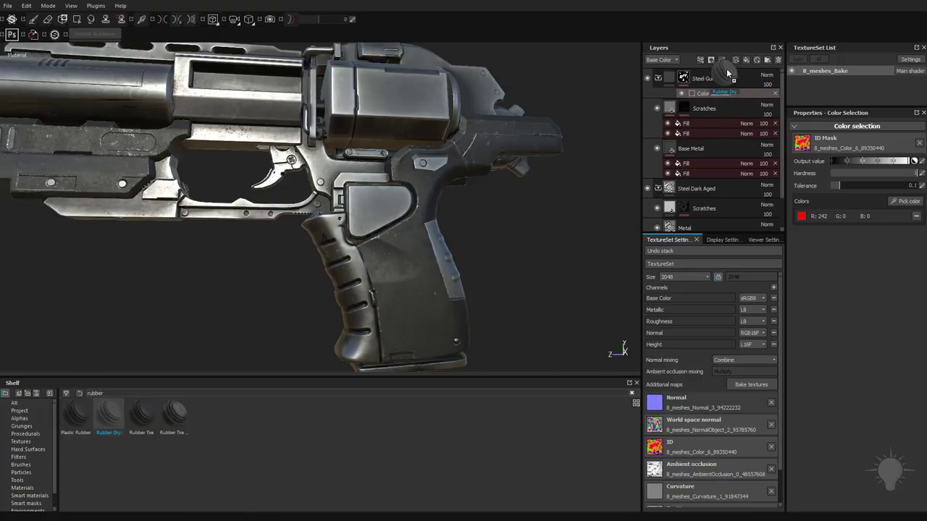
{"action": "right_click", "coordinate": [727, 78]}
{"action": "left_click", "coordinate": [704, 78]}
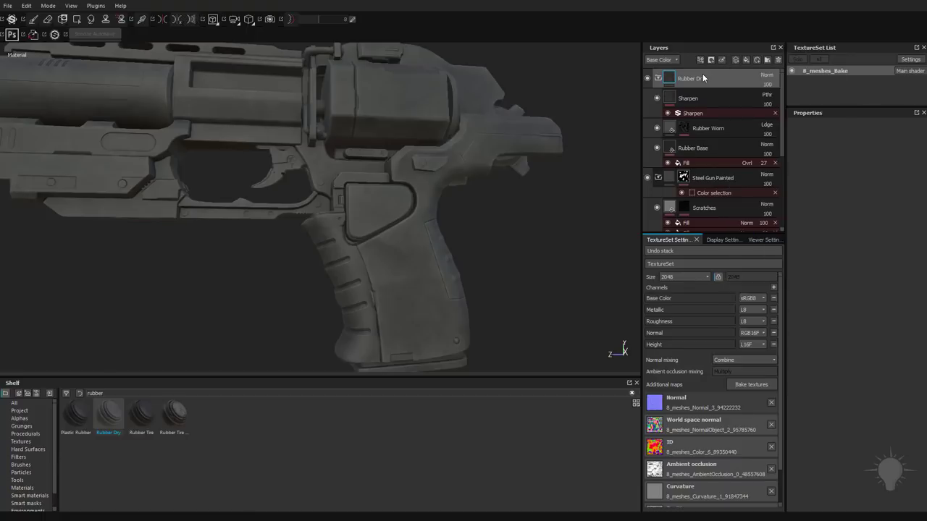
Step: Mask Rubber Dry with a color selection that picks the magenta ID color of the grip
{"action": "right_click", "coordinate": [703, 76]}
{"action": "left_click", "coordinate": [742, 108]}
{"action": "left_click", "coordinate": [907, 205]}
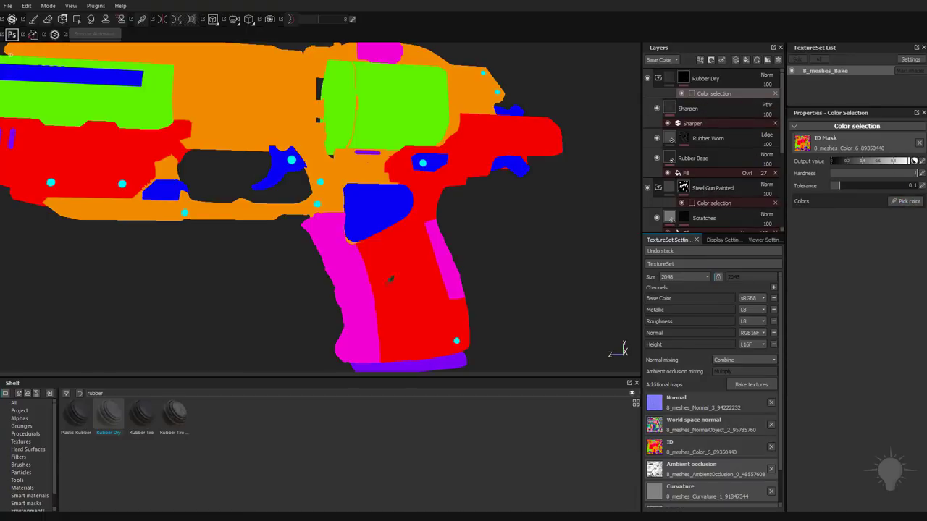
{"action": "left_click", "coordinate": [362, 269]}
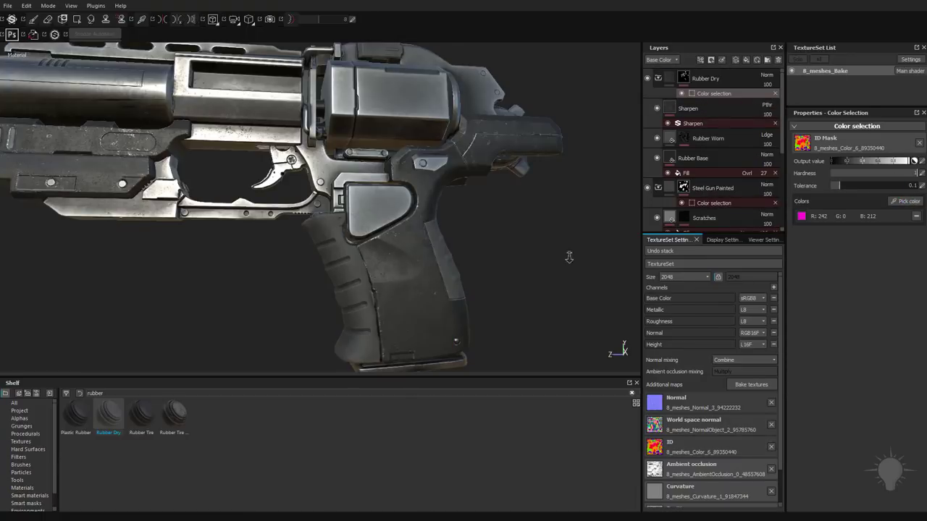
{"action": "left_click_drag", "start_coordinate": [569, 257], "coordinate": [413, 190], "text": "alt"}
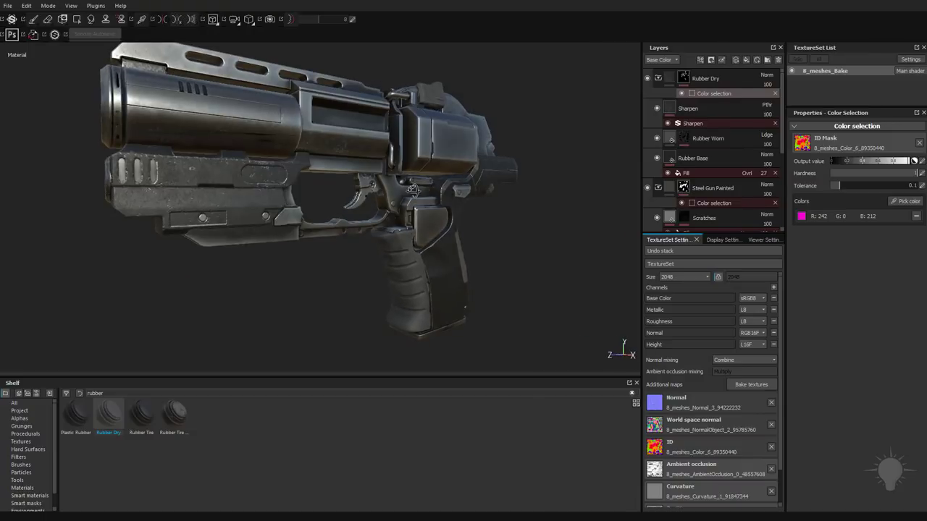
{"action": "left_click_drag", "start_coordinate": [277, 182], "coordinate": [257, 205], "text": "alt"}
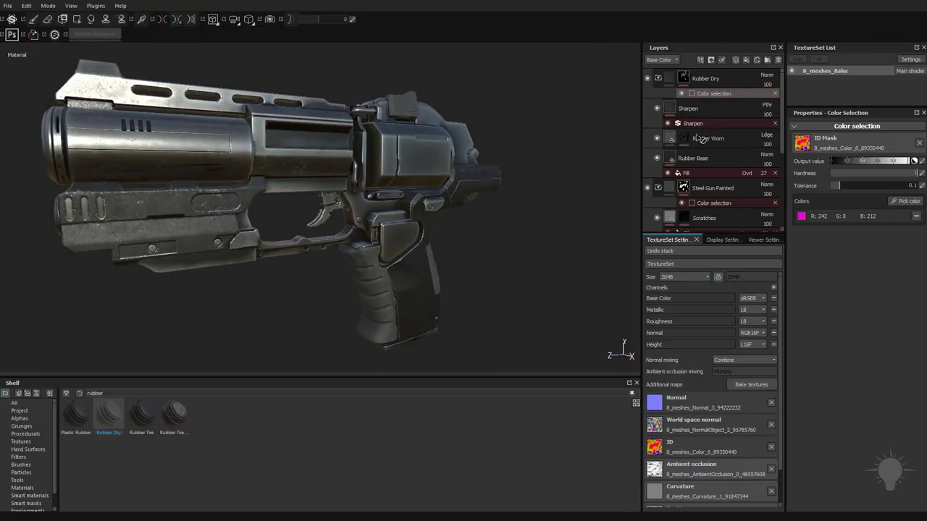
Step: Add a fill layer above Rubber Dry and name it Emissive
{"action": "left_click", "coordinate": [725, 80]}
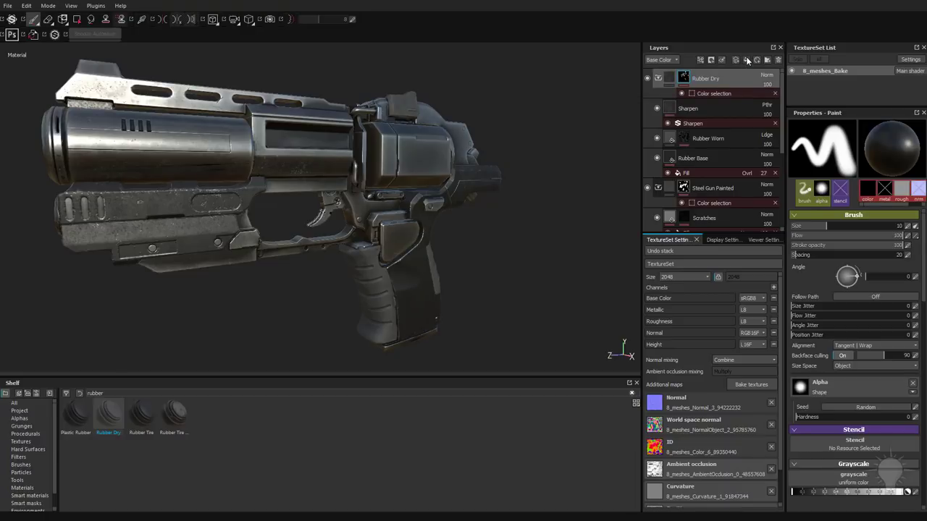
{"action": "left_click", "coordinate": [746, 61]}
{"action": "double_click", "coordinate": [680, 79]}
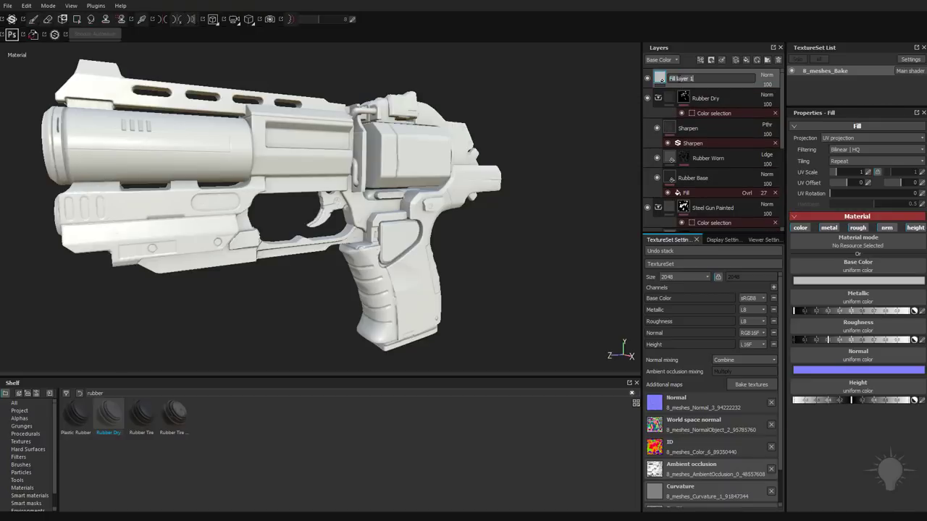
{"action": "type", "text": "Emissive"}
{"action": "key", "text": "Return"}
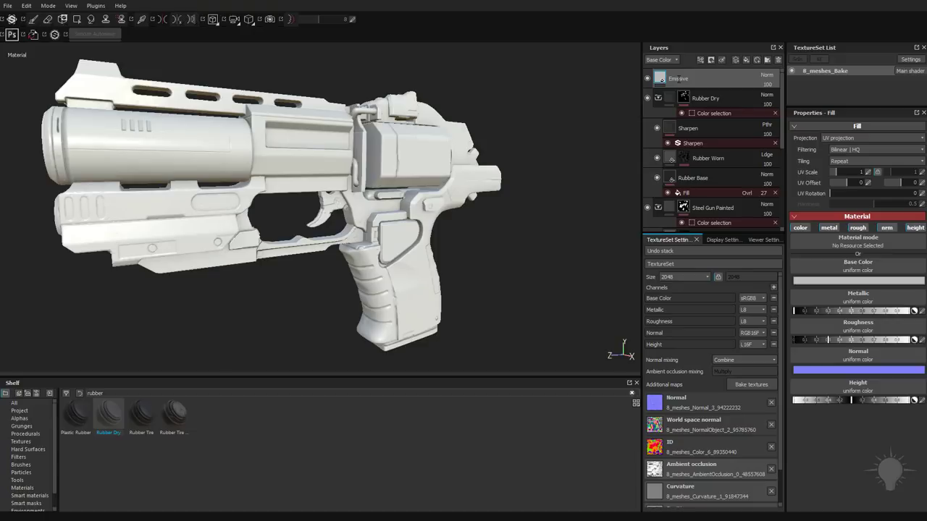
Step: Set the Emissive fill layer's base color to a saturated red and check it on the gun
{"action": "left_click", "coordinate": [819, 281]}
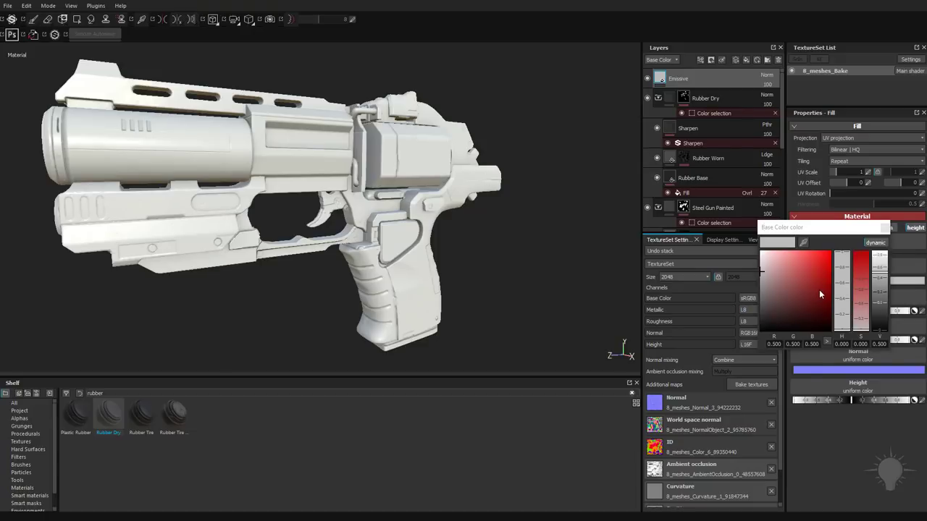
{"action": "left_click_drag", "start_coordinate": [818, 290], "coordinate": [844, 270]}
{"action": "left_click", "coordinate": [883, 229]}
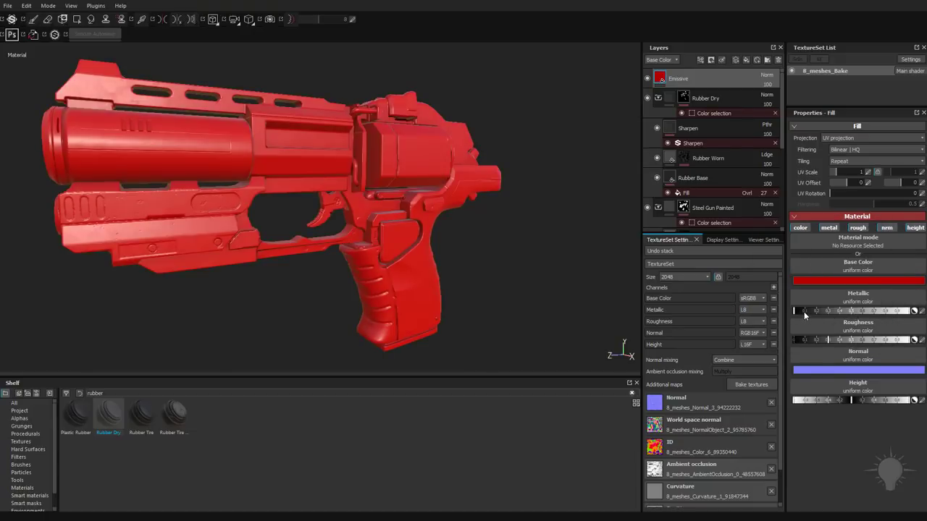
{"action": "mouse_move", "coordinate": [520, 252]}
{"action": "left_mouse_down", "text": "alt"}
{"action": "mouse_move", "coordinate": [507, 256]}
{"action": "mouse_move", "coordinate": [516, 242]}
{"action": "left_mouse_up", "text": "alt"}
{"action": "left_click_drag", "start_coordinate": [215, 185], "coordinate": [220, 171], "text": "alt"}
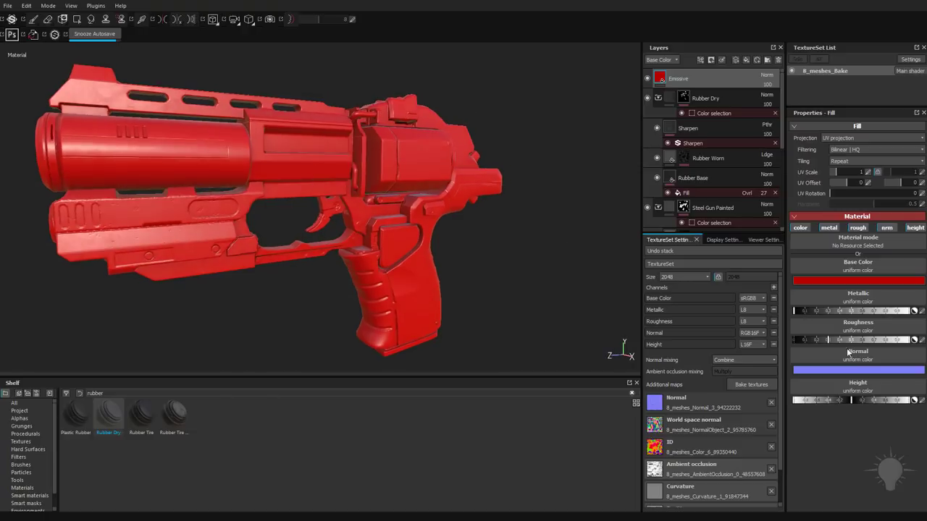
Step: Try a high metallic value on the Emissive layer, return it to zero, and lower the roughness for a glossier surface
{"action": "left_click_drag", "start_coordinate": [880, 313], "coordinate": [907, 312]}
{"action": "left_click_drag", "start_coordinate": [810, 312], "coordinate": [794, 312]}
{"action": "mouse_move", "coordinate": [826, 338]}
{"action": "left_mouse_down"}
{"action": "mouse_move", "coordinate": [800, 340]}
{"action": "mouse_move", "coordinate": [908, 341]}
{"action": "mouse_move", "coordinate": [810, 340]}
{"action": "left_mouse_up"}
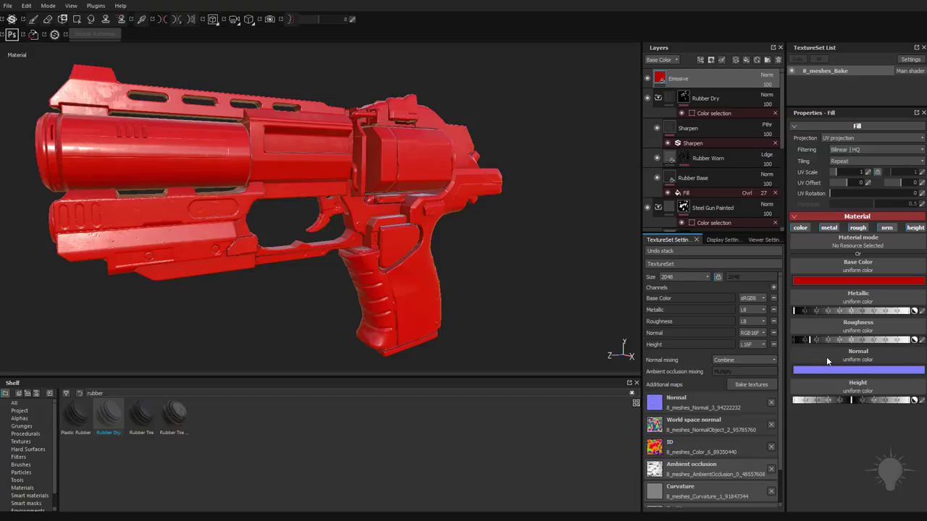
{"action": "left_click_drag", "start_coordinate": [334, 177], "coordinate": [348, 192], "text": "alt"}
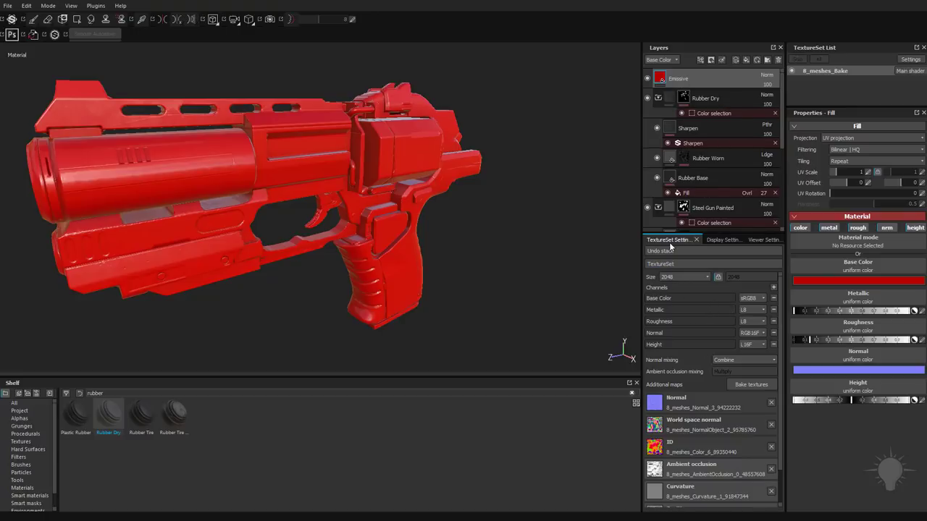
Step: Add an Emissive channel to the texture set and give the Emissive layer a pure red emissive color (R 1, G 0, B 0)
{"action": "left_click", "coordinate": [773, 290]}
{"action": "left_click", "coordinate": [793, 352]}
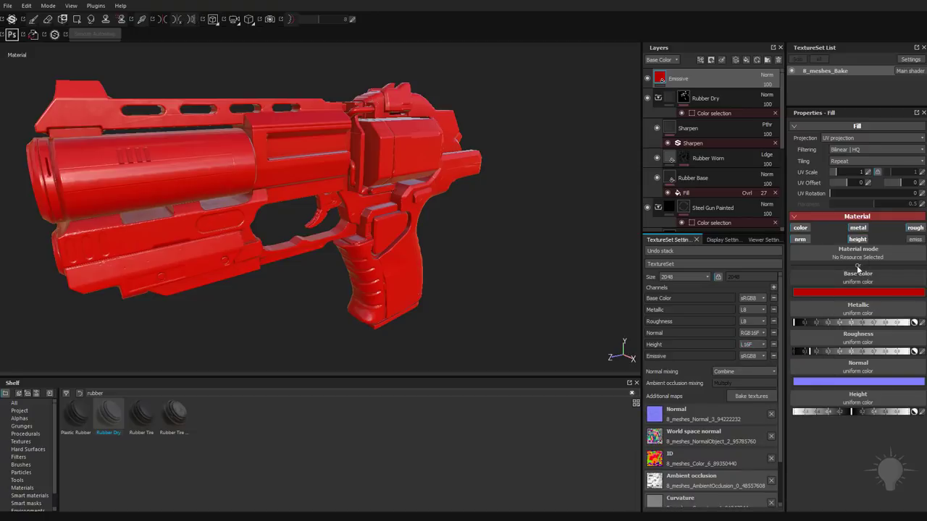
{"action": "left_click", "coordinate": [916, 240]}
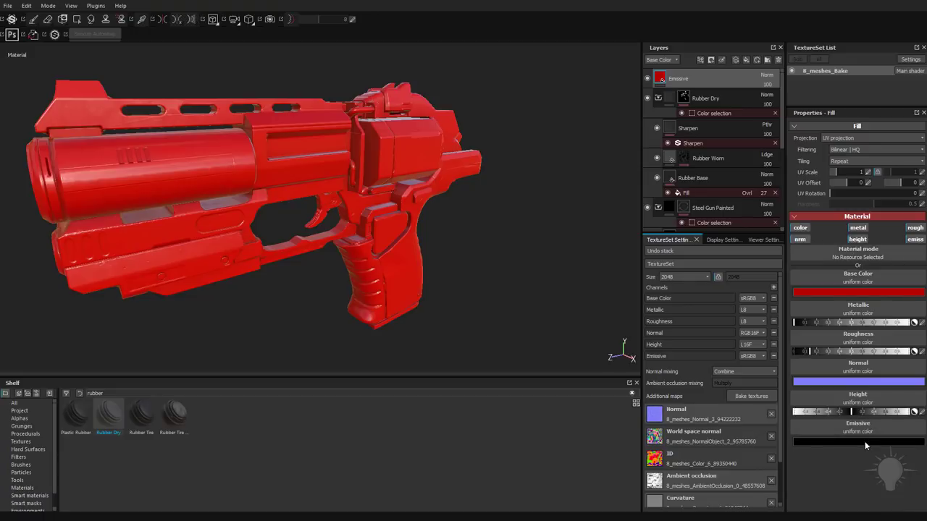
{"action": "left_click", "coordinate": [865, 445]}
{"action": "left_click_drag", "start_coordinate": [865, 445], "coordinate": [872, 403]}
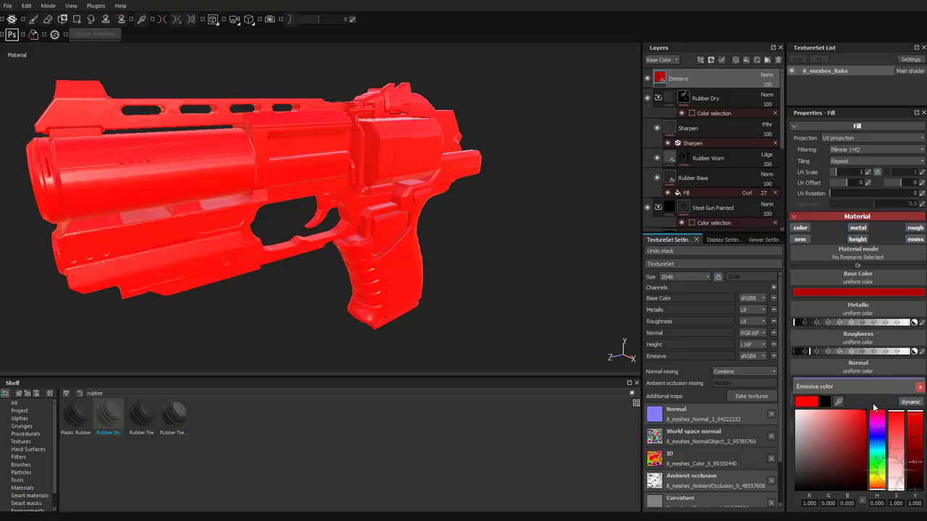
Step: Set the viewport shadows to Intensive computation and rotate the environment lighting to about 220
{"action": "left_click_drag", "start_coordinate": [394, 196], "coordinate": [462, 181], "text": "alt"}
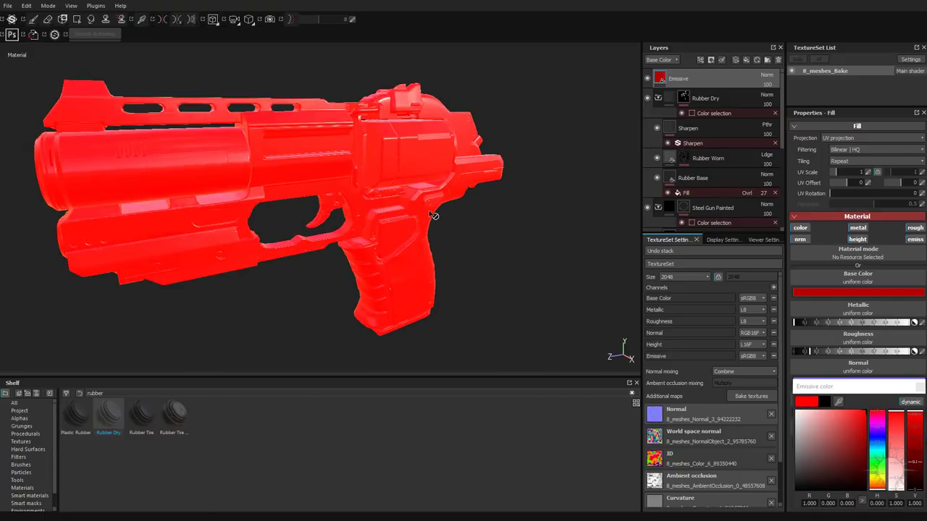
{"action": "left_click", "coordinate": [716, 239]}
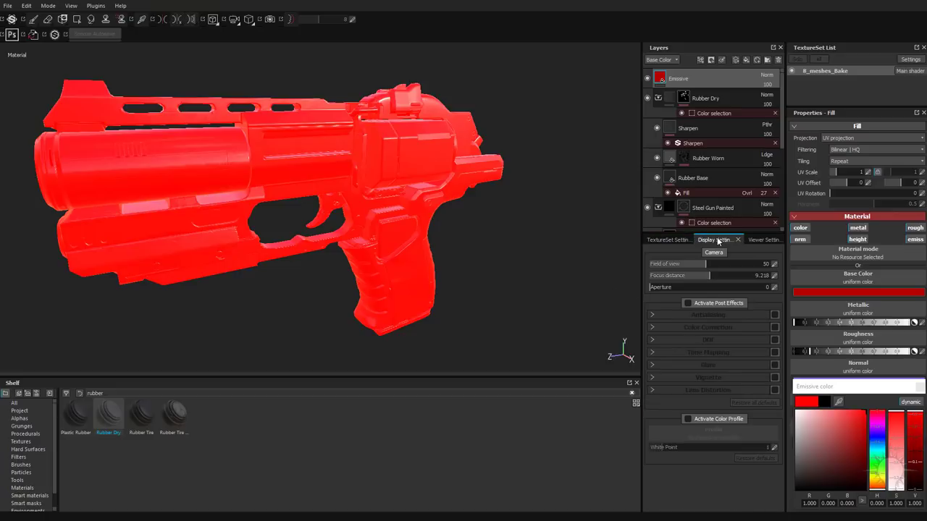
{"action": "left_click", "coordinate": [766, 240]}
{"action": "left_click", "coordinate": [650, 321]}
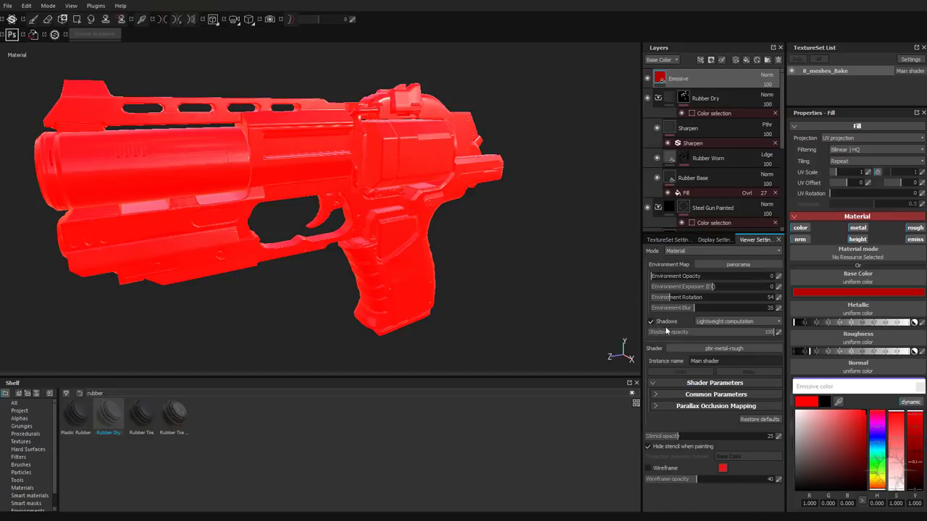
{"action": "left_click", "coordinate": [724, 322]}
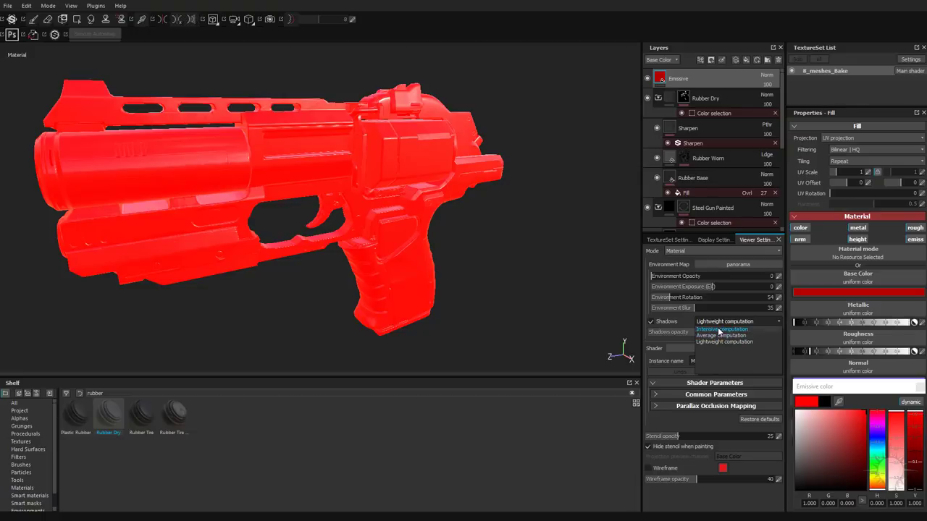
{"action": "left_click", "coordinate": [719, 330]}
{"action": "right_click_drag", "start_coordinate": [512, 278], "coordinate": [558, 283], "text": "shift"}
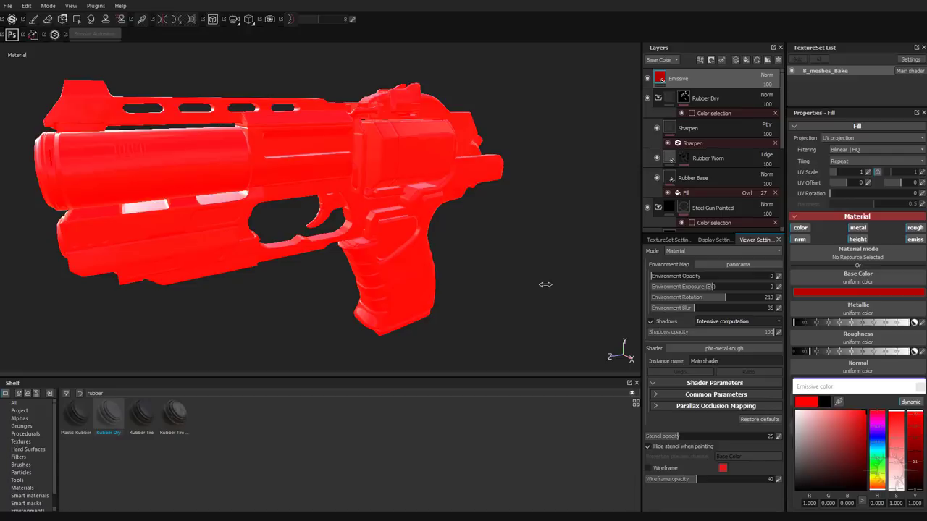
Step: Add a black mask to the Emissive layer and rotate the environment lighting to 20
{"action": "right_click", "coordinate": [684, 85]}
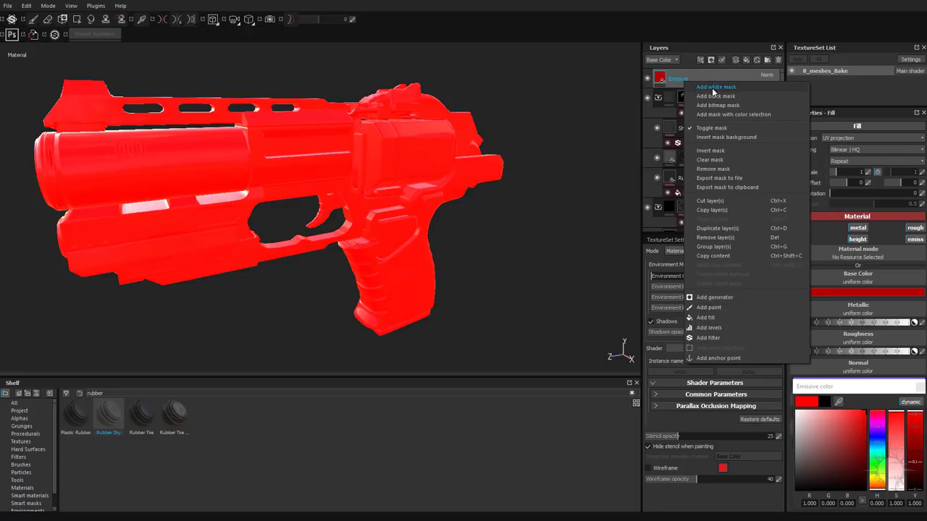
{"action": "left_click", "coordinate": [716, 96]}
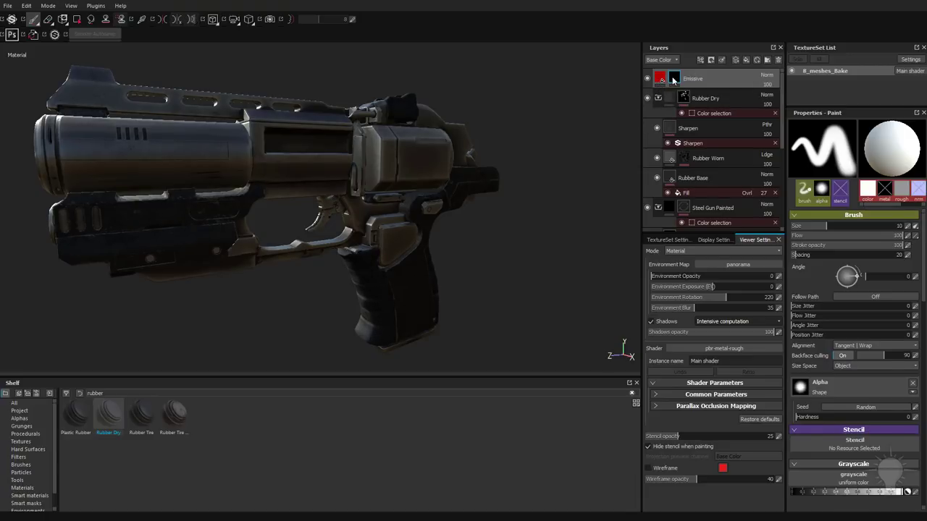
{"action": "left_click_drag", "start_coordinate": [666, 78], "coordinate": [663, 94], "text": "alt"}
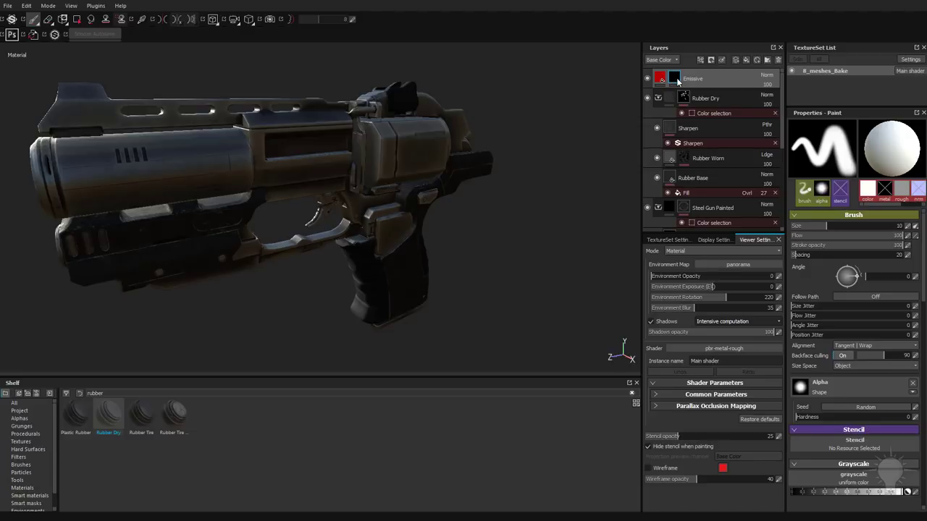
{"action": "right_click_drag", "start_coordinate": [511, 179], "coordinate": [634, 108], "text": "shift"}
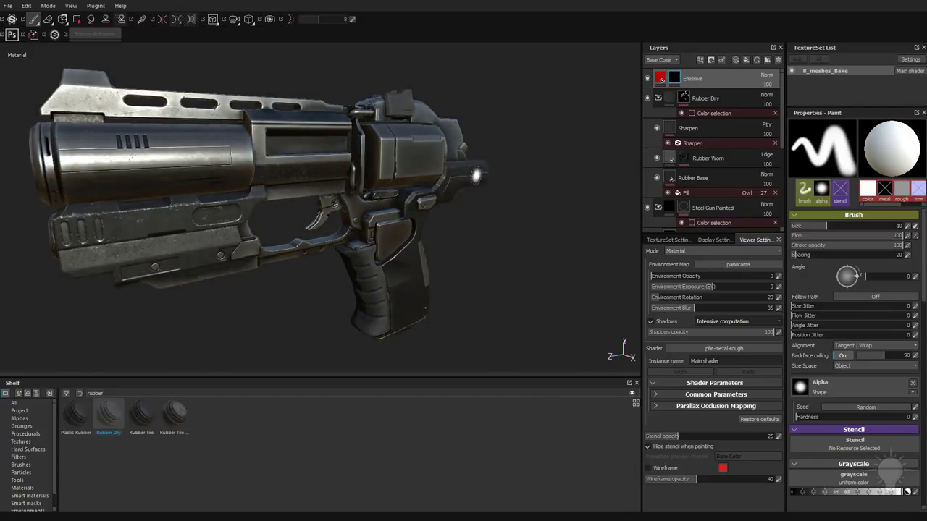
Step: Try painting freehand white strokes on the Emissive mask across the barrel and frame, and undo them
{"action": "mouse_move", "coordinate": [171, 147]}
{"action": "left_mouse_down"}
{"action": "mouse_move", "coordinate": [289, 174]}
{"action": "mouse_move", "coordinate": [350, 163]}
{"action": "left_mouse_up"}
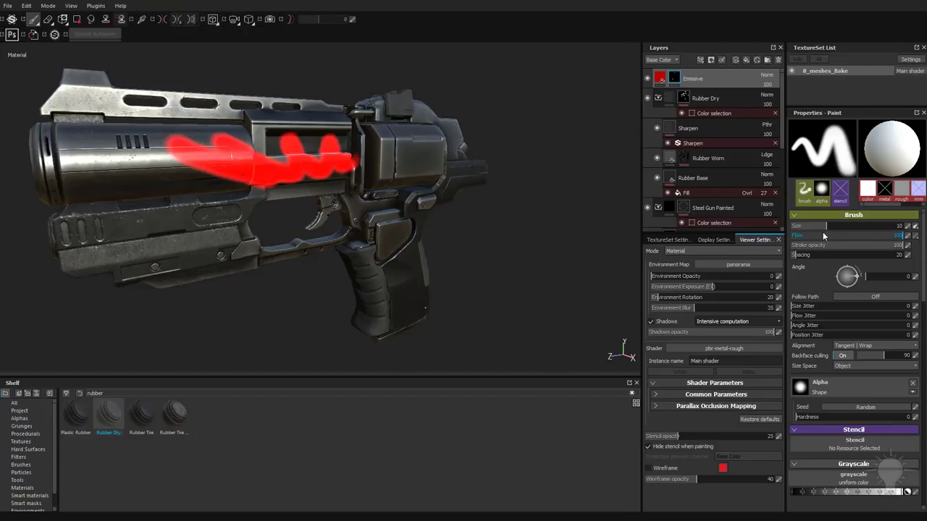
{"action": "mouse_move", "coordinate": [892, 496]}
{"action": "left_mouse_down"}
{"action": "mouse_move", "coordinate": [779, 495]}
{"action": "mouse_move", "coordinate": [905, 495]}
{"action": "left_mouse_up"}
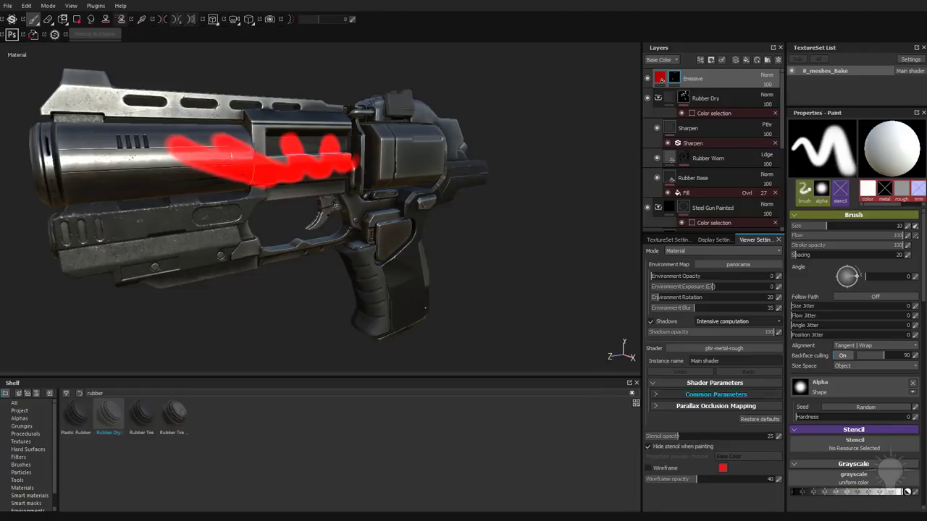
{"action": "mouse_move", "coordinate": [150, 185]}
{"action": "left_mouse_down"}
{"action": "mouse_move", "coordinate": [218, 232]}
{"action": "mouse_move", "coordinate": [310, 191]}
{"action": "left_mouse_up"}
{"action": "mouse_move", "coordinate": [311, 191]}
{"action": "right_mouse_down", "text": "shift"}
{"action": "mouse_move", "coordinate": [431, 176]}
{"action": "mouse_move", "coordinate": [499, 244]}
{"action": "right_mouse_up", "text": "shift"}
{"action": "mouse_move", "coordinate": [509, 215]}
{"action": "left_mouse_down", "text": "alt"}
{"action": "mouse_move", "coordinate": [424, 237]}
{"action": "mouse_move", "coordinate": [203, 110]}
{"action": "mouse_move", "coordinate": [317, 221]}
{"action": "left_mouse_up", "text": "alt"}
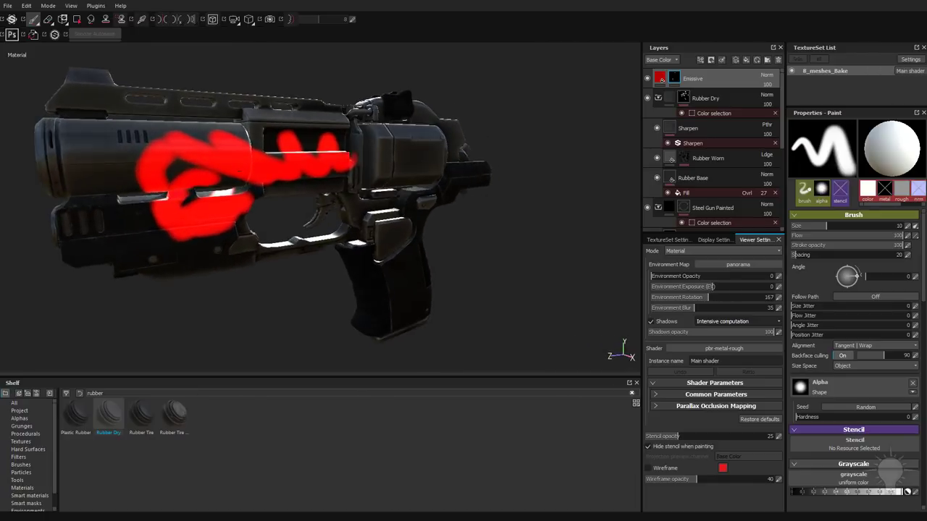
{"action": "key", "text": "ctrl+z"}
{"action": "key", "text": "ctrl+z"}
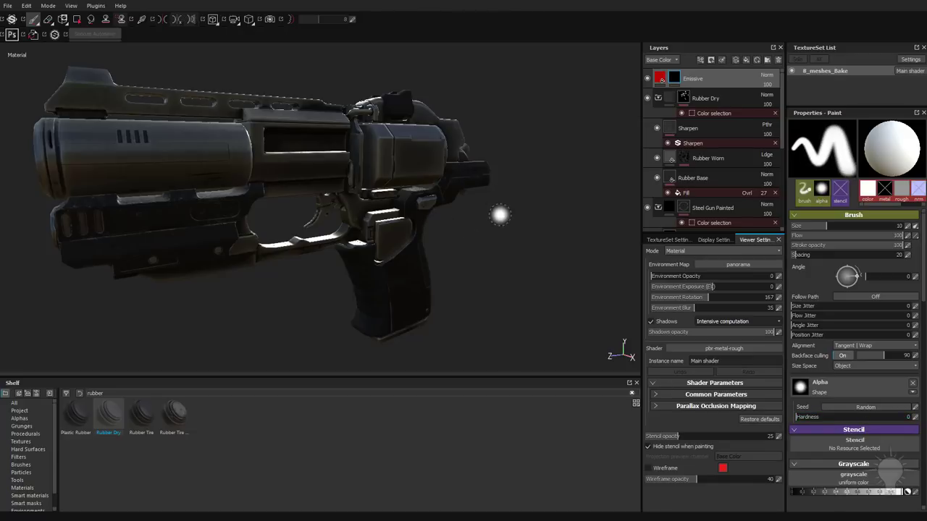
Step: Set the brush to hardness 1 and size about 9.5, and paint one round dot on the cylinder's side
{"action": "key", "text": "ctrl"}
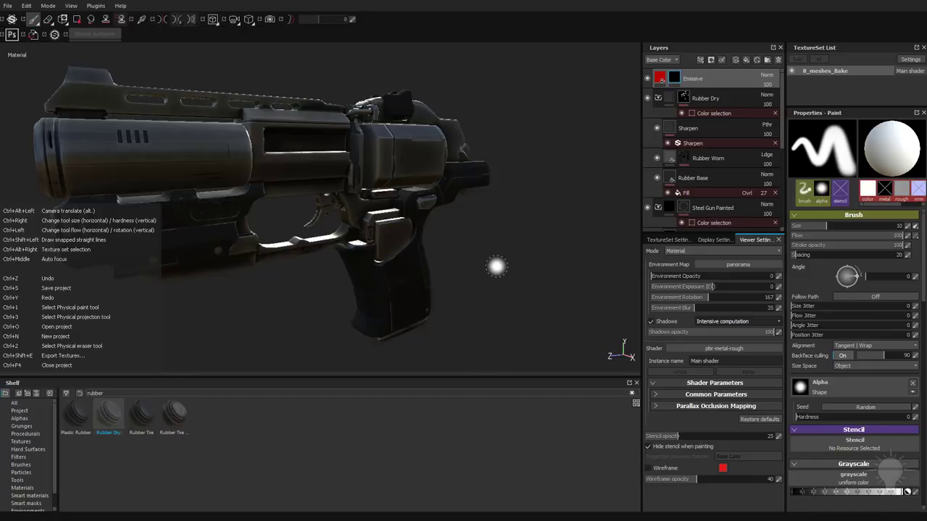
{"action": "right_click_drag", "start_coordinate": [497, 266], "coordinate": [495, 267], "text": "ctrl"}
{"action": "right_click_drag", "start_coordinate": [298, 169], "coordinate": [300, 170], "text": "ctrl"}
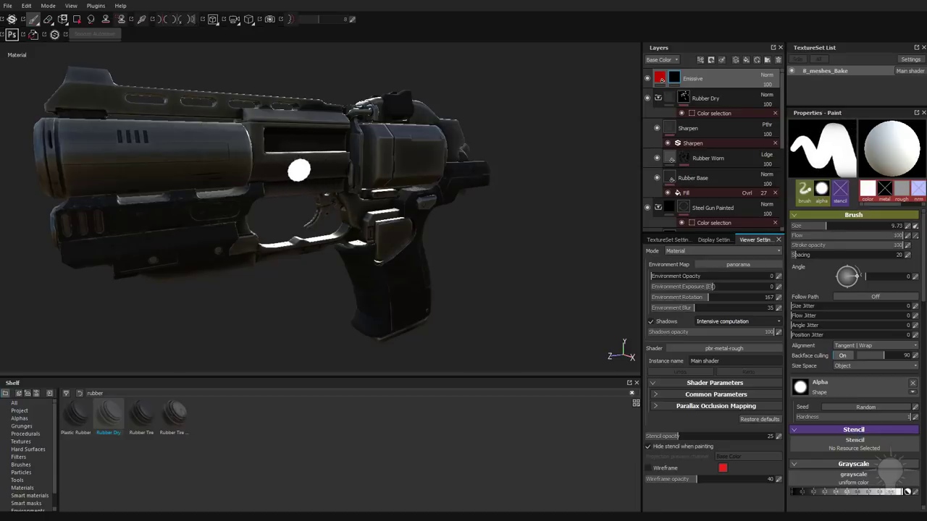
{"action": "mouse_move", "coordinate": [197, 174]}
{"action": "left_mouse_down", "text": "alt"}
{"action": "mouse_move", "coordinate": [180, 181]}
{"action": "mouse_move", "coordinate": [264, 218]}
{"action": "left_mouse_up", "text": "alt"}
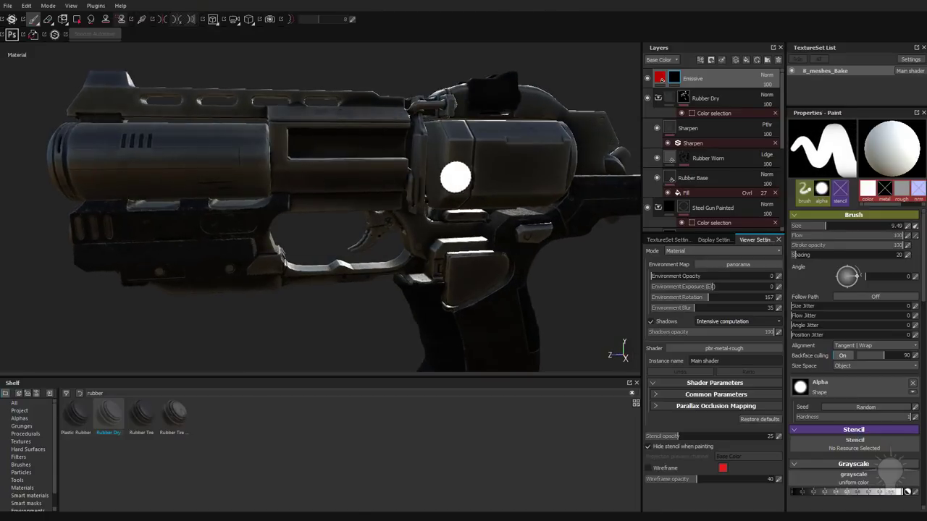
{"action": "left_click", "coordinate": [492, 166]}
Step: Paint a size 5 dot beside the large one and a size 2.3 dot on the small button above the grip
{"action": "left_click_drag", "start_coordinate": [534, 190], "coordinate": [376, 215], "text": "alt"}
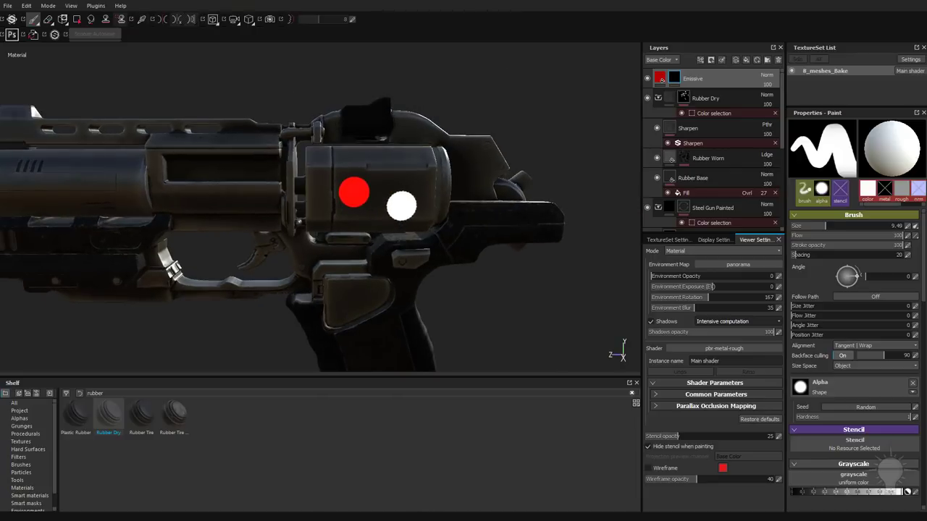
{"action": "right_click_drag", "start_coordinate": [399, 205], "coordinate": [399, 205], "text": "ctrl"}
{"action": "left_click", "coordinate": [398, 194]}
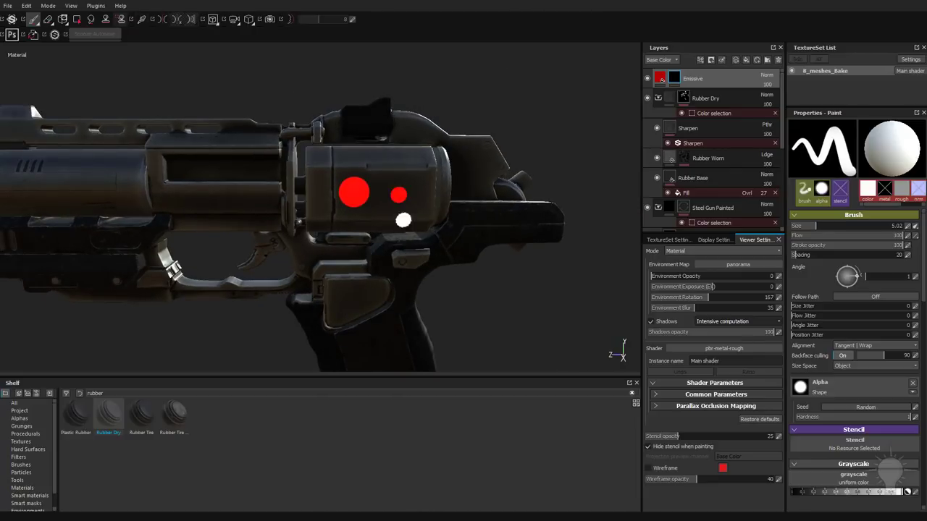
{"action": "mouse_move", "coordinate": [413, 256]}
{"action": "right_mouse_down", "text": "ctrl"}
{"action": "mouse_move", "coordinate": [385, 258]}
{"action": "mouse_move", "coordinate": [422, 274]}
{"action": "right_mouse_up", "text": "ctrl"}
{"action": "middle_click_drag", "start_coordinate": [421, 274], "coordinate": [419, 220], "text": "alt"}
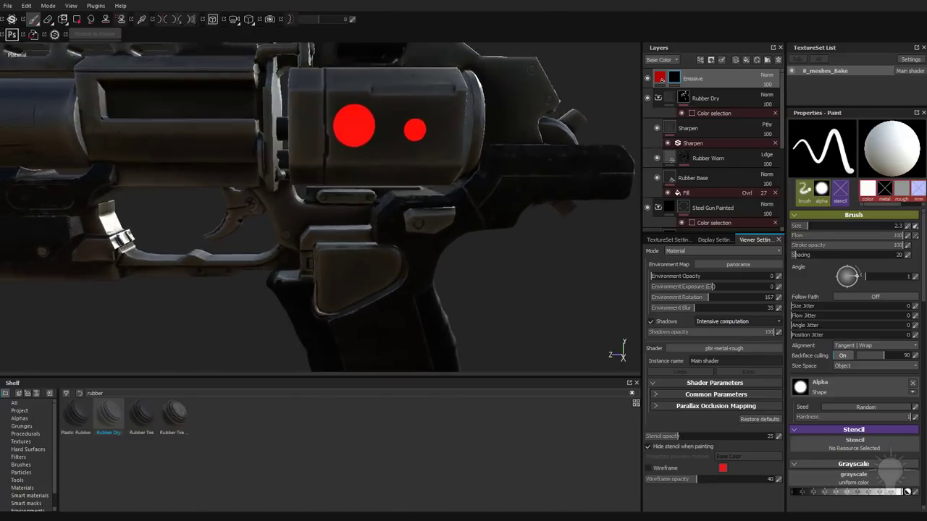
{"action": "mouse_move", "coordinate": [418, 220]}
{"action": "left_mouse_down", "text": "alt"}
{"action": "mouse_move", "coordinate": [409, 220]}
{"action": "mouse_move", "coordinate": [447, 243]}
{"action": "mouse_move", "coordinate": [417, 242]}
{"action": "mouse_move", "coordinate": [531, 233]}
{"action": "left_mouse_up", "text": "alt"}
{"action": "left_click", "coordinate": [417, 218]}
Step: Turn on symmetry painting, look through its options, and examine the symmetry plane from both sides of the gun
{"action": "left_click_drag", "start_coordinate": [296, 189], "coordinate": [432, 202], "text": "alt"}
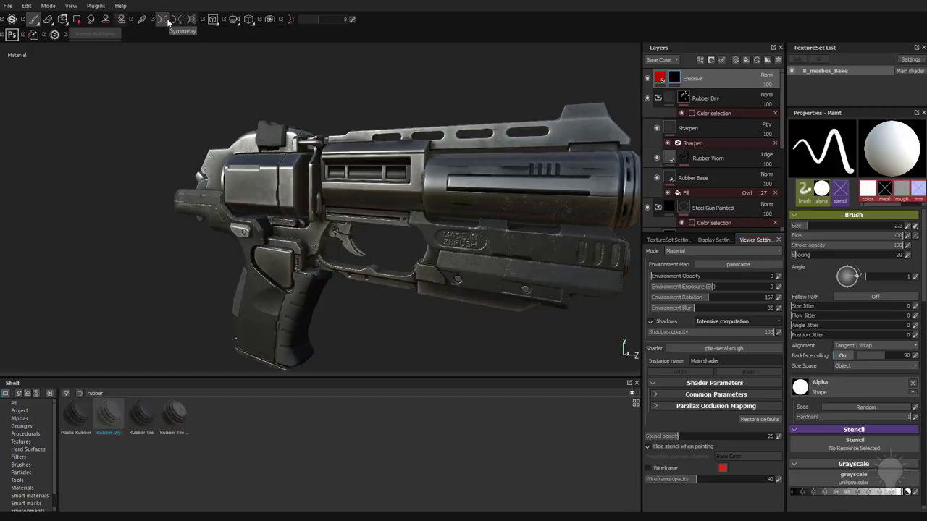
{"action": "left_click", "coordinate": [167, 23]}
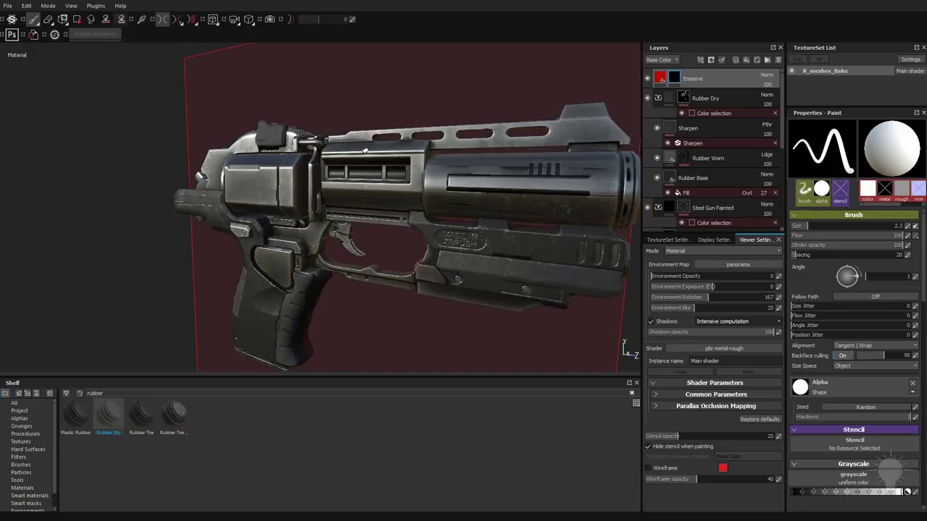
{"action": "left_click_drag", "start_coordinate": [366, 150], "coordinate": [259, 133], "text": "alt"}
{"action": "left_click_drag", "start_coordinate": [294, 201], "coordinate": [194, 67], "text": "alt"}
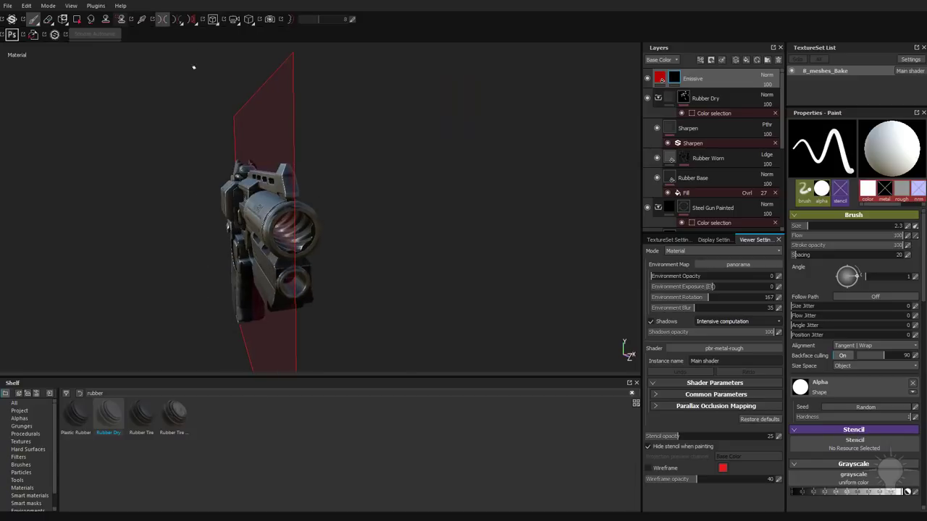
{"action": "left_click", "coordinate": [176, 24]}
{"action": "left_click", "coordinate": [184, 26]}
{"action": "left_click", "coordinate": [194, 23]}
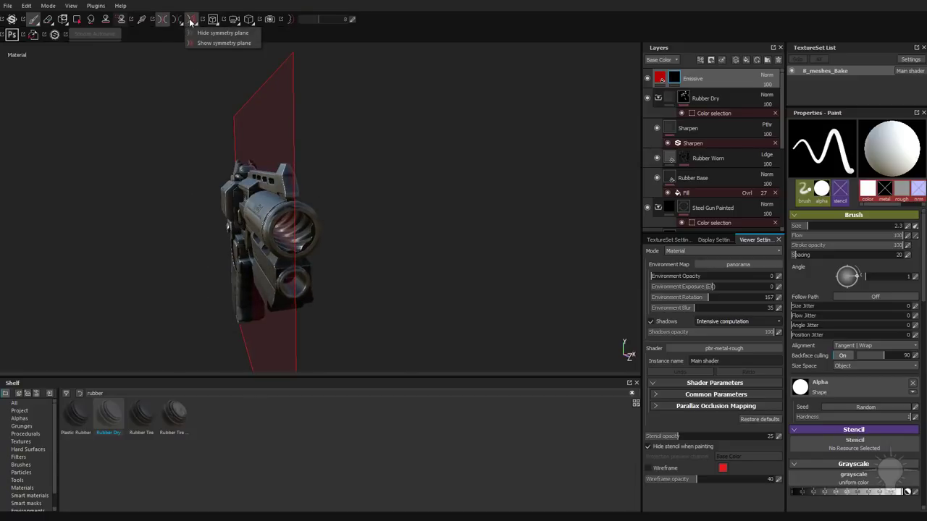
{"action": "left_click", "coordinate": [196, 29]}
{"action": "left_click_drag", "start_coordinate": [320, 160], "coordinate": [235, 193], "text": "alt"}
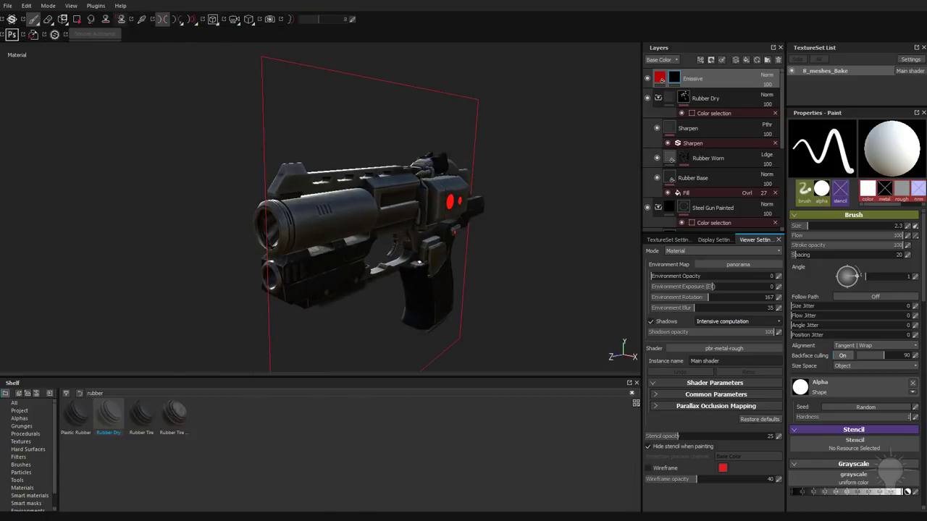
{"action": "left_click_drag", "start_coordinate": [376, 249], "coordinate": [282, 250], "text": "alt"}
{"action": "middle_click_drag", "start_coordinate": [435, 195], "coordinate": [210, 176], "text": "alt"}
{"action": "left_click_drag", "start_coordinate": [253, 130], "coordinate": [297, 133], "text": "alt"}
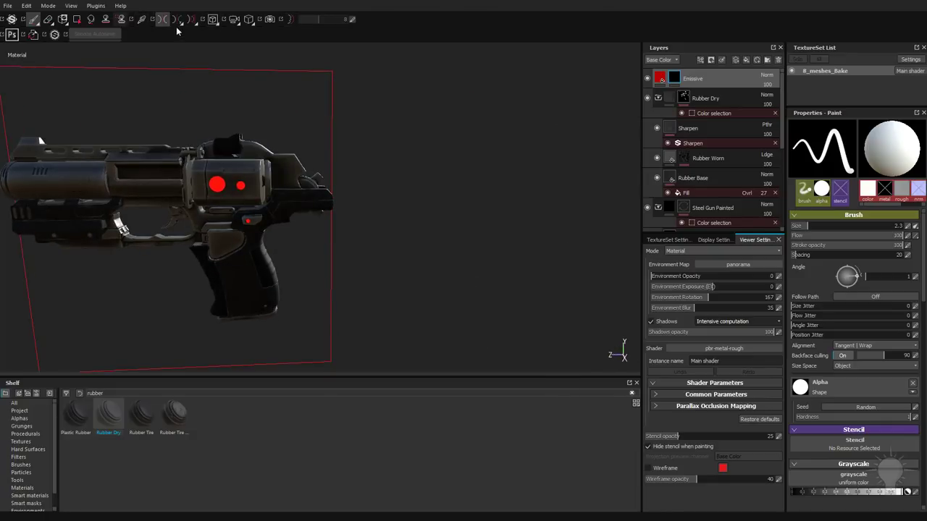
Step: Reduce the brush size to about 1.1 and paint the barrel's front vent slot on the Emissive mask
{"action": "middle_click_drag", "start_coordinate": [263, 248], "coordinate": [379, 248], "text": "alt"}
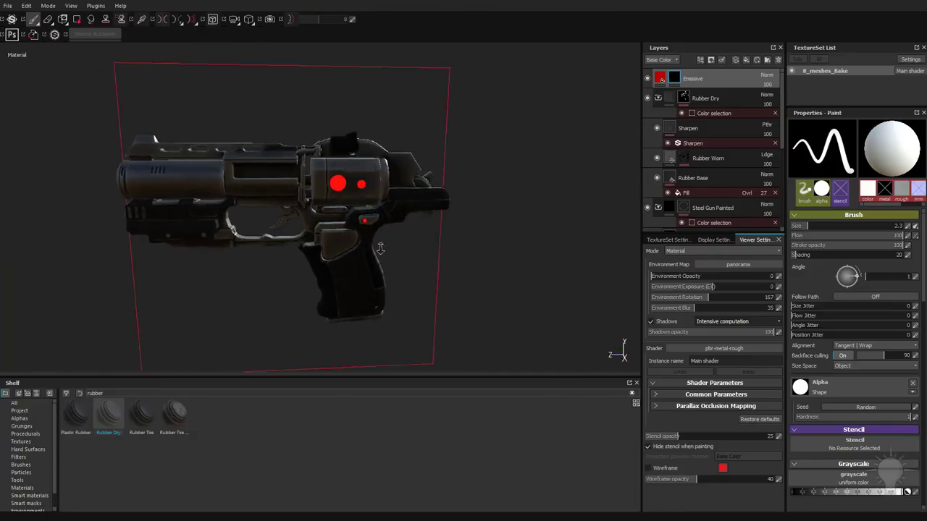
{"action": "right_click_drag", "start_coordinate": [381, 248], "coordinate": [447, 282], "text": "alt"}
{"action": "left_click_drag", "start_coordinate": [290, 190], "coordinate": [238, 174], "text": "alt"}
{"action": "middle_click_drag", "start_coordinate": [194, 171], "coordinate": [243, 179], "text": "alt"}
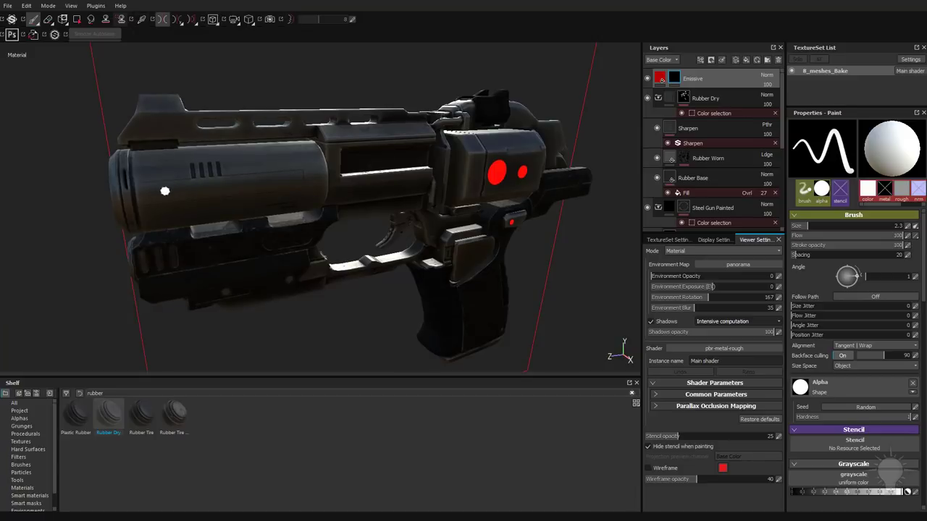
{"action": "left_click_drag", "start_coordinate": [166, 192], "coordinate": [190, 193], "text": "alt"}
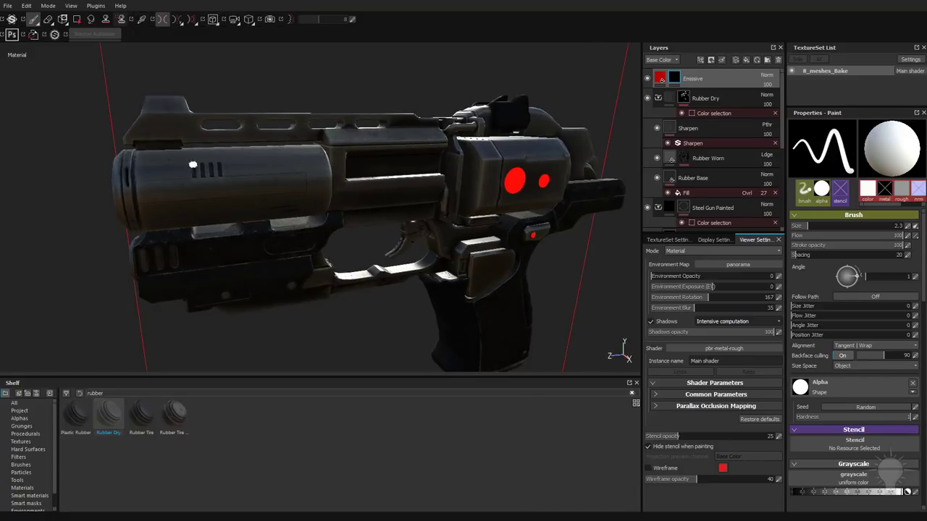
{"action": "middle_click_drag", "start_coordinate": [202, 181], "coordinate": [310, 220], "text": "alt"}
{"action": "right_click_drag", "start_coordinate": [310, 220], "coordinate": [354, 240], "text": "alt"}
{"action": "left_click_drag", "start_coordinate": [318, 243], "coordinate": [331, 244], "text": "alt"}
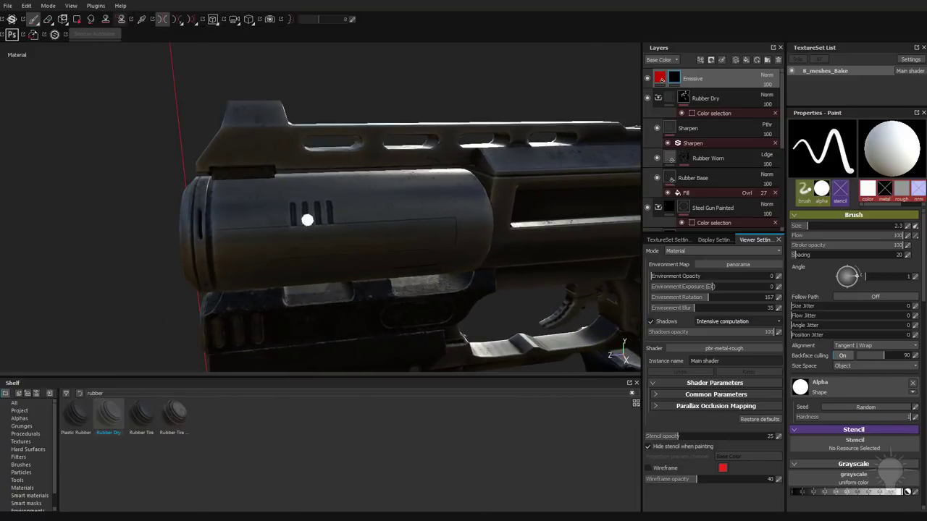
{"action": "mouse_move", "coordinate": [307, 219]}
{"action": "right_mouse_down", "text": "ctrl"}
{"action": "mouse_move", "coordinate": [284, 217]}
{"action": "mouse_move", "coordinate": [350, 249]}
{"action": "right_mouse_up", "text": "ctrl"}
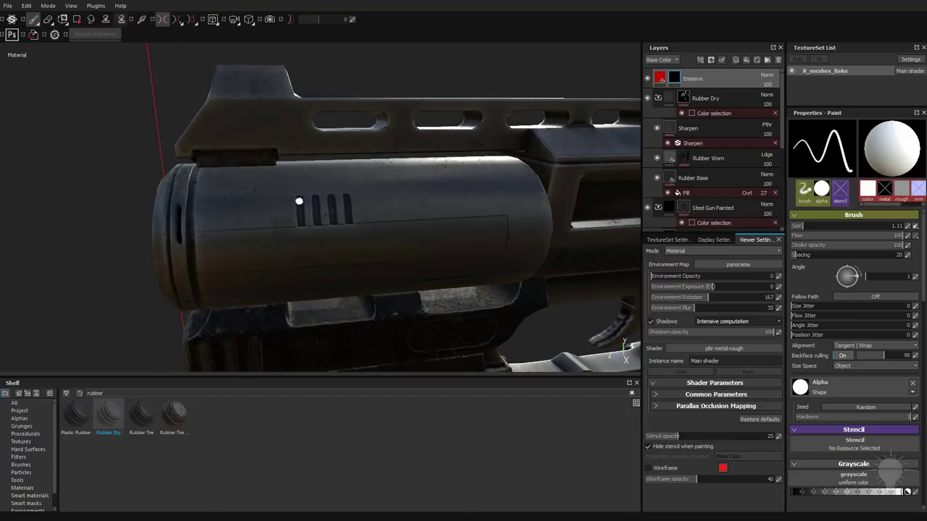
{"action": "left_click_drag", "start_coordinate": [299, 201], "coordinate": [300, 211]}
Step: Switch the viewport to orthographic view and reduce the brush size to about 0.83 for the narrow vent slots
{"action": "mouse_move", "coordinate": [465, 262]}
{"action": "left_mouse_down", "text": "alt"}
{"action": "mouse_move", "coordinate": [447, 331]}
{"action": "mouse_move", "coordinate": [346, 214]}
{"action": "mouse_move", "coordinate": [164, 232]}
{"action": "mouse_move", "coordinate": [502, 265]}
{"action": "mouse_move", "coordinate": [424, 258]}
{"action": "left_mouse_up", "text": "alt"}
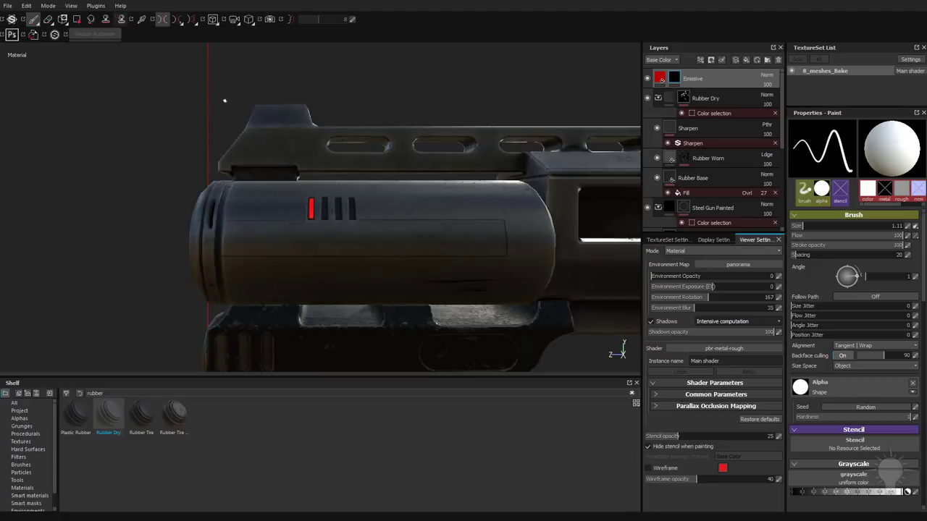
{"action": "left_click", "coordinate": [234, 21]}
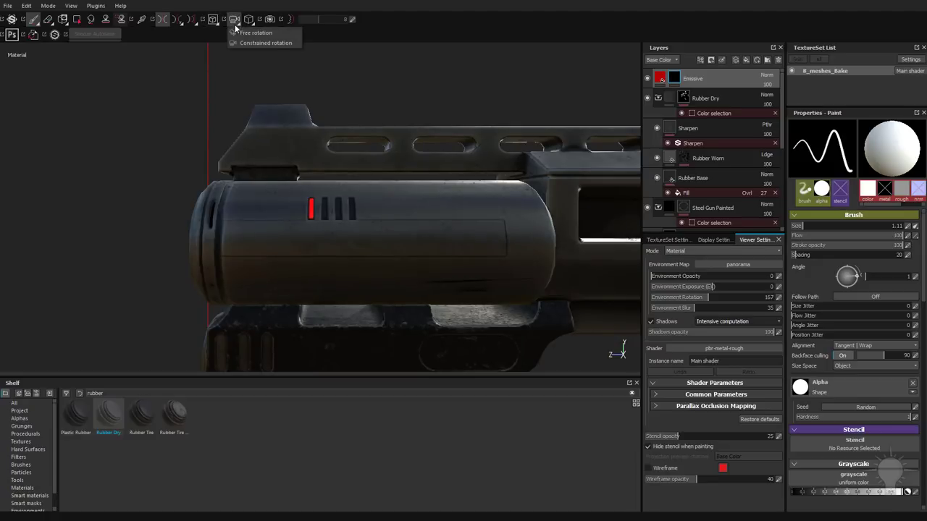
{"action": "left_click", "coordinate": [250, 21]}
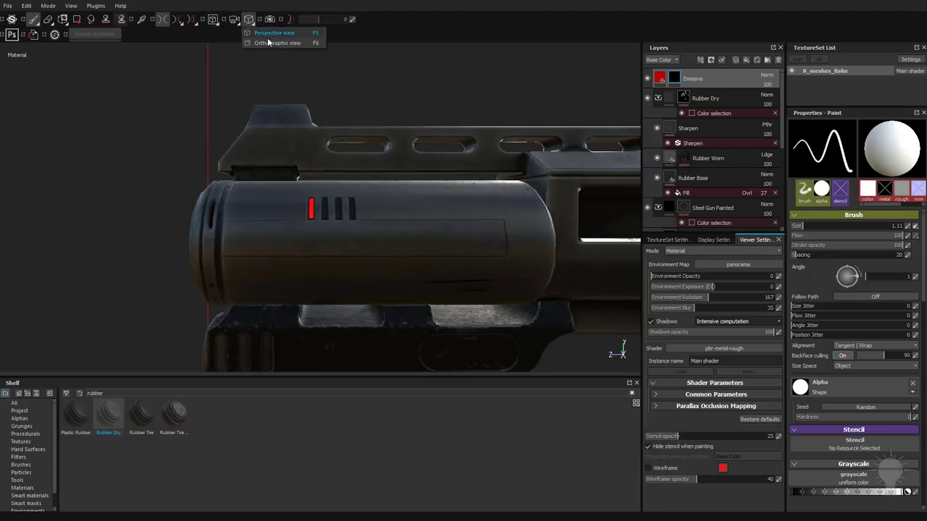
{"action": "left_click", "coordinate": [268, 42]}
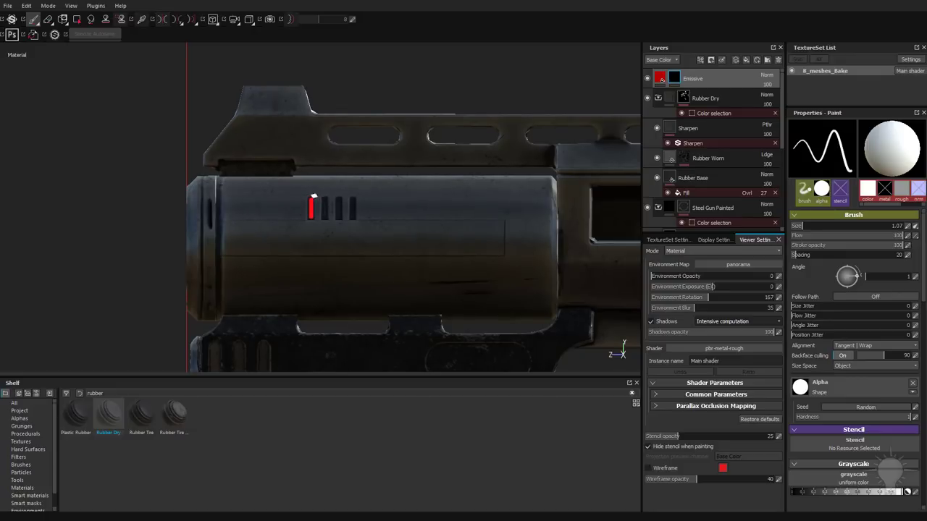
{"action": "right_click_drag", "start_coordinate": [314, 196], "coordinate": [316, 201], "text": "ctrl"}
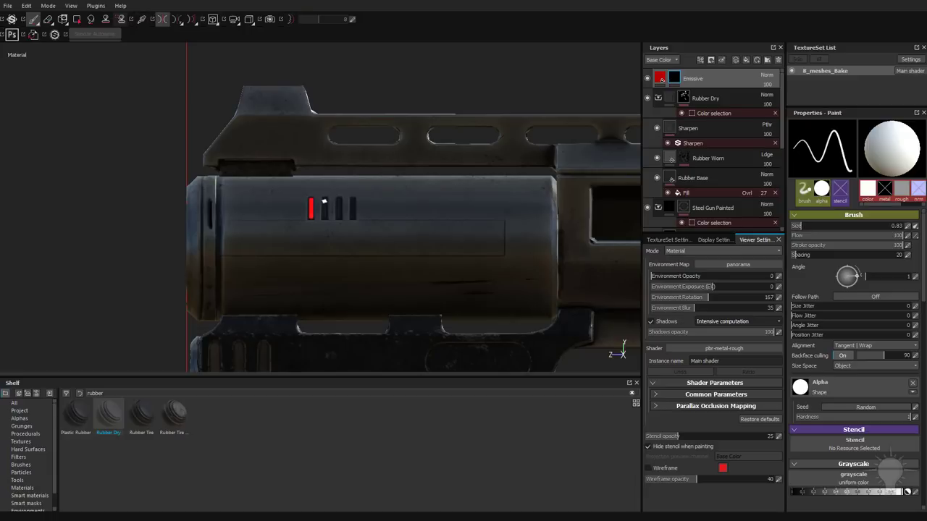
Step: Paint straight strokes down the second and third barrel vent slots on the Emissive mask
{"action": "key", "text": "shift"}
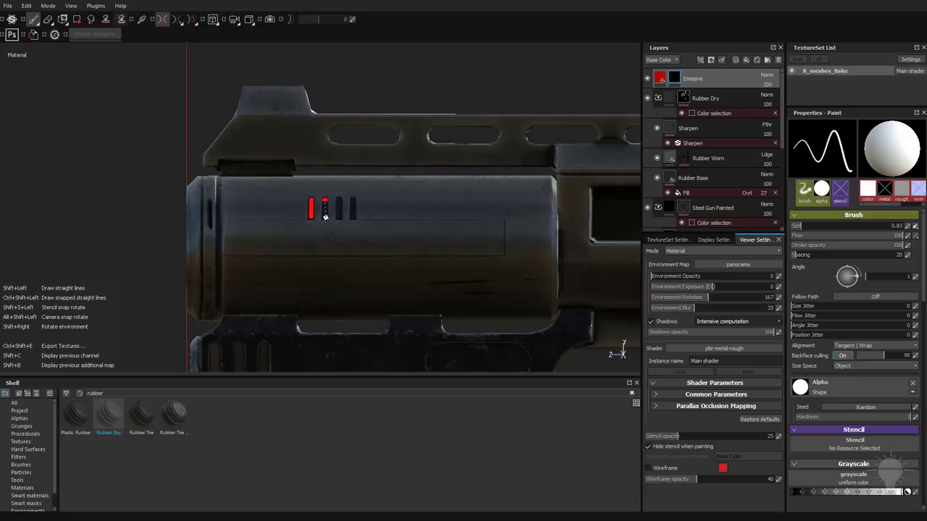
{"action": "left_click", "coordinate": [325, 216], "text": "shift"}
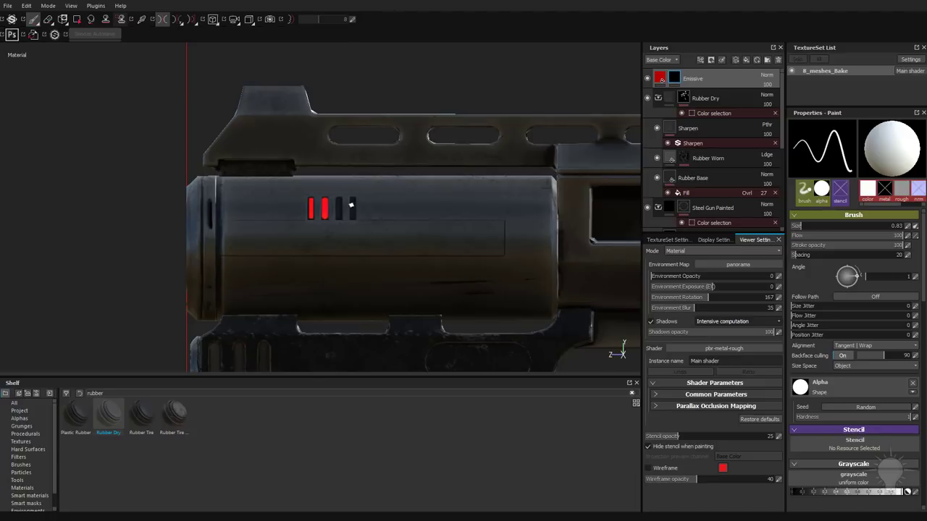
{"action": "key", "text": "shift"}
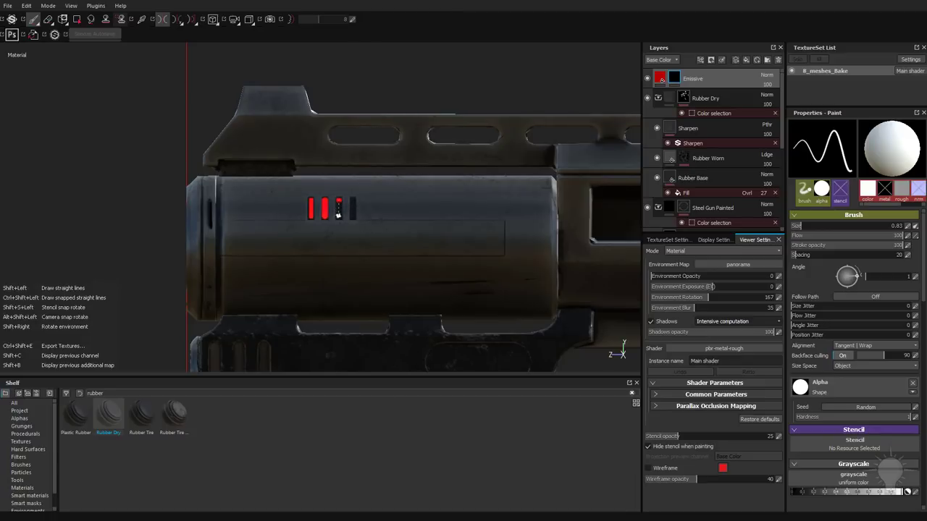
{"action": "left_click", "coordinate": [338, 216], "text": "shift"}
{"action": "right_click_drag", "start_coordinate": [371, 220], "coordinate": [238, 178], "text": "alt"}
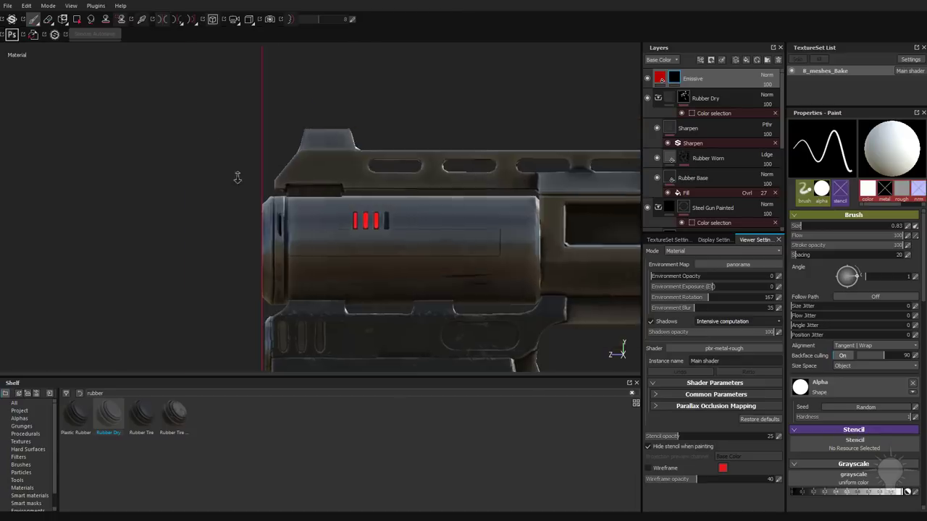
{"action": "middle_click_drag", "start_coordinate": [440, 237], "coordinate": [267, 143], "text": "alt"}
{"action": "middle_click_drag", "start_coordinate": [270, 256], "coordinate": [322, 273]}
Step: Replace the Emissive layer's painted mask with a fresh black mask and add a color selection to it
{"action": "right_click", "coordinate": [678, 81]}
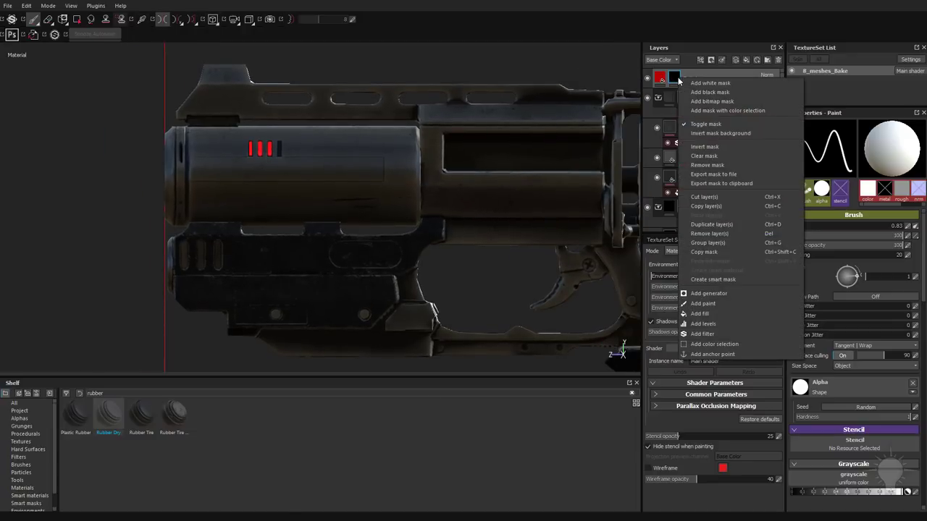
{"action": "right_click_drag", "start_coordinate": [217, 85], "coordinate": [36, 95], "text": "alt"}
{"action": "middle_click_drag", "start_coordinate": [362, 188], "coordinate": [261, 165], "text": "alt"}
{"action": "left_click_drag", "start_coordinate": [405, 166], "coordinate": [471, 168], "text": "alt"}
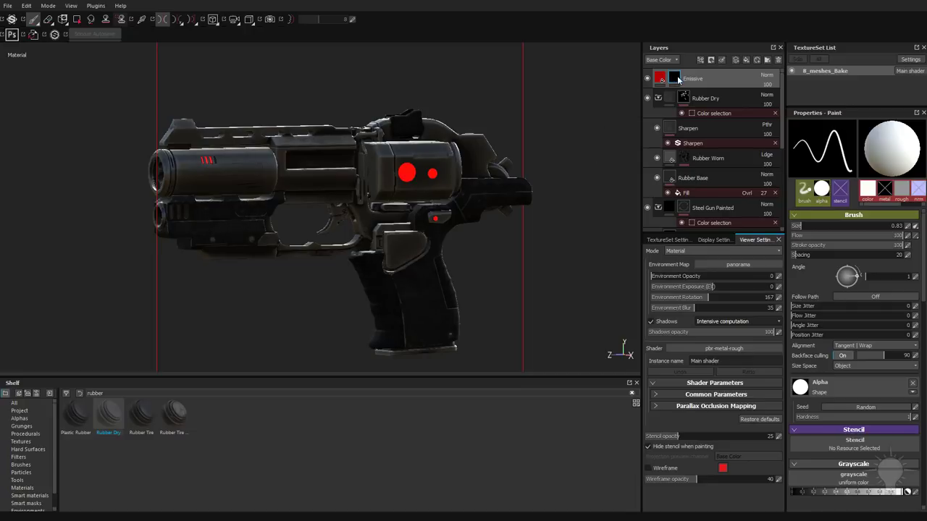
{"action": "right_click", "coordinate": [677, 81]}
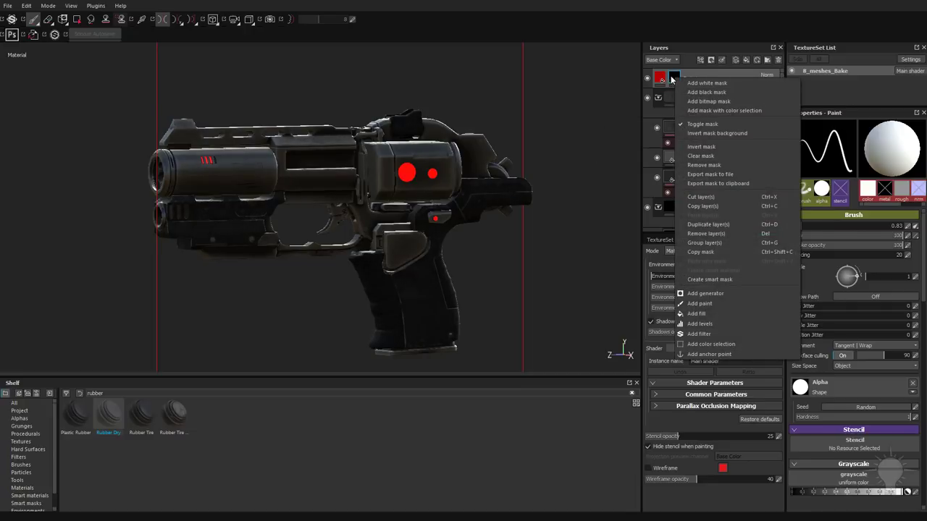
{"action": "left_click", "coordinate": [707, 93]}
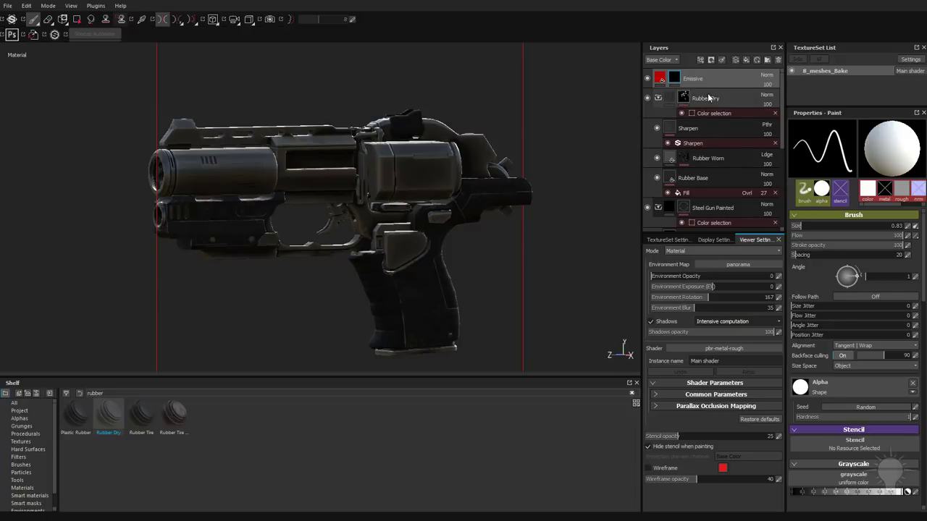
{"action": "middle_click_drag", "start_coordinate": [404, 170], "coordinate": [437, 195], "text": "alt"}
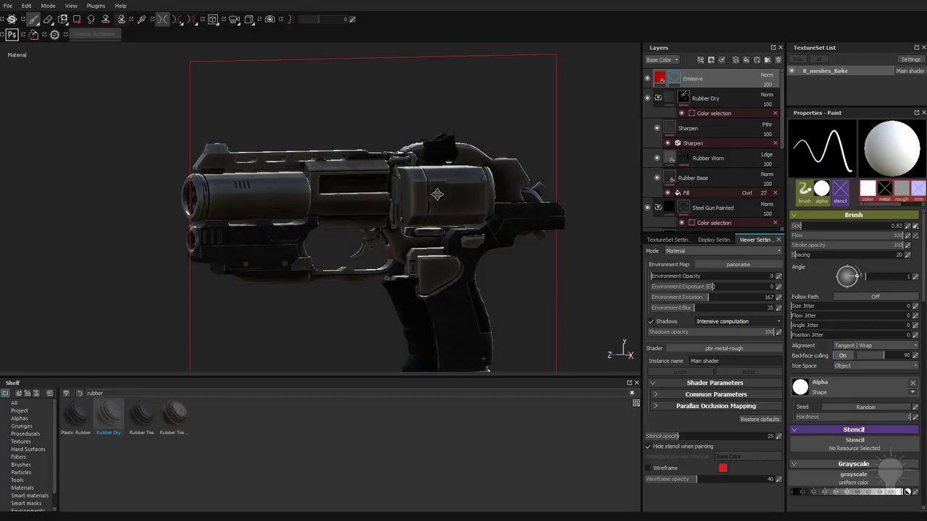
{"action": "right_click", "coordinate": [689, 81]}
{"action": "left_click", "coordinate": [731, 112]}
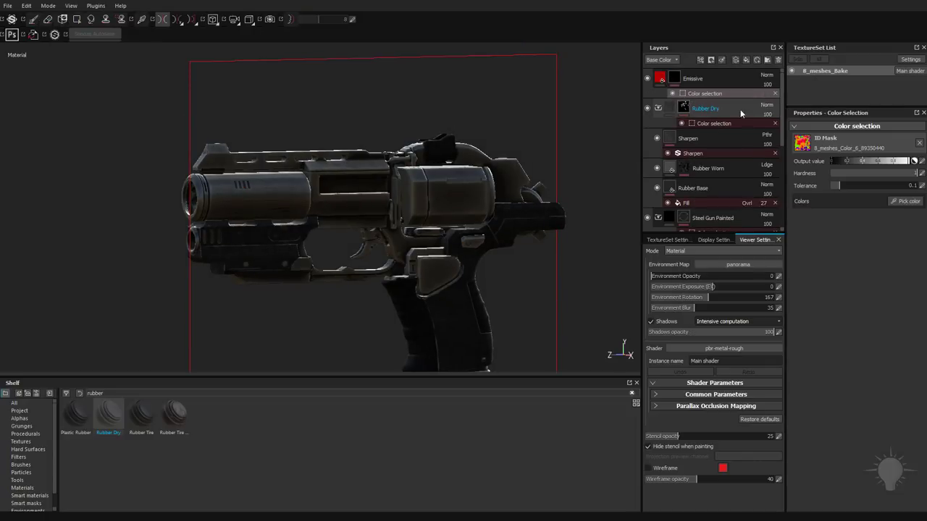
Step: Try the red ID color in the Emissive color selection and remove it from the picked colors
{"action": "left_click", "coordinate": [905, 200]}
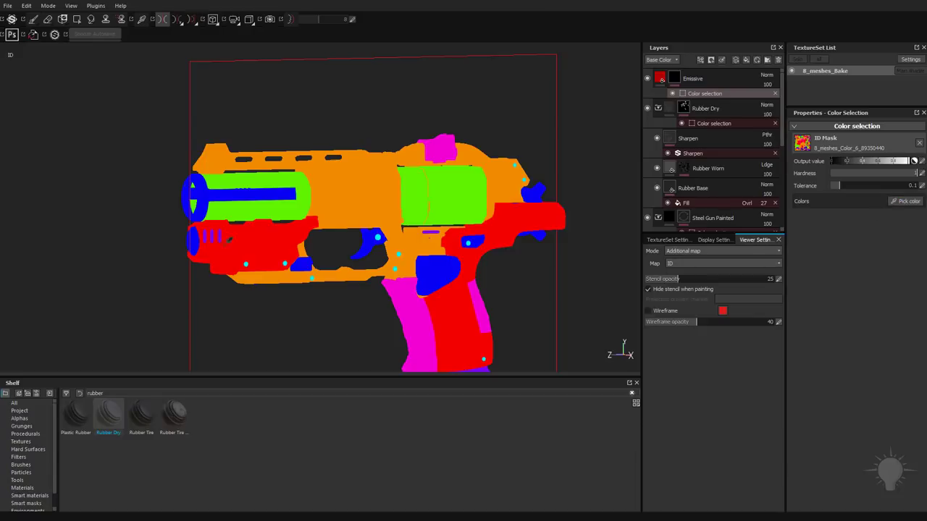
{"action": "left_click", "coordinate": [217, 234]}
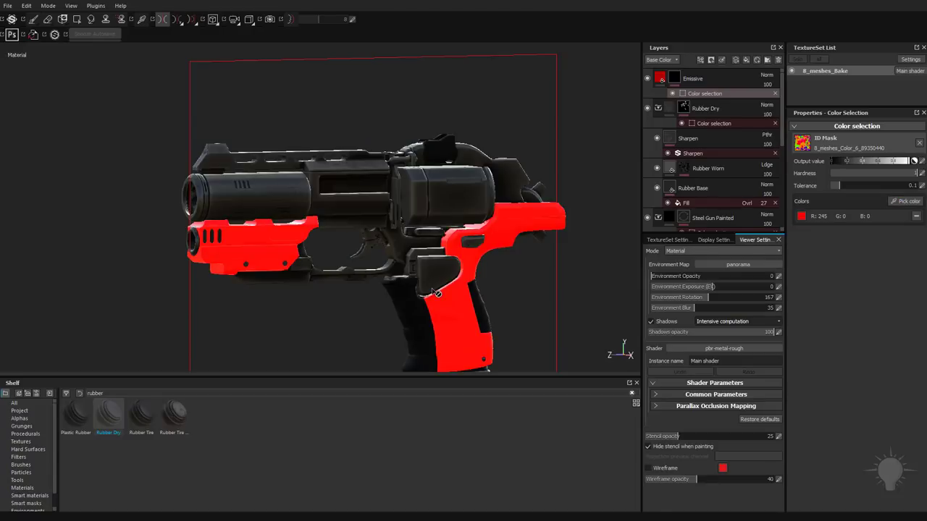
{"action": "middle_click_drag", "start_coordinate": [240, 233], "coordinate": [323, 217], "text": "alt"}
{"action": "right_click_drag", "start_coordinate": [322, 217], "coordinate": [591, 346], "text": "alt"}
{"action": "left_click", "coordinate": [916, 215]}
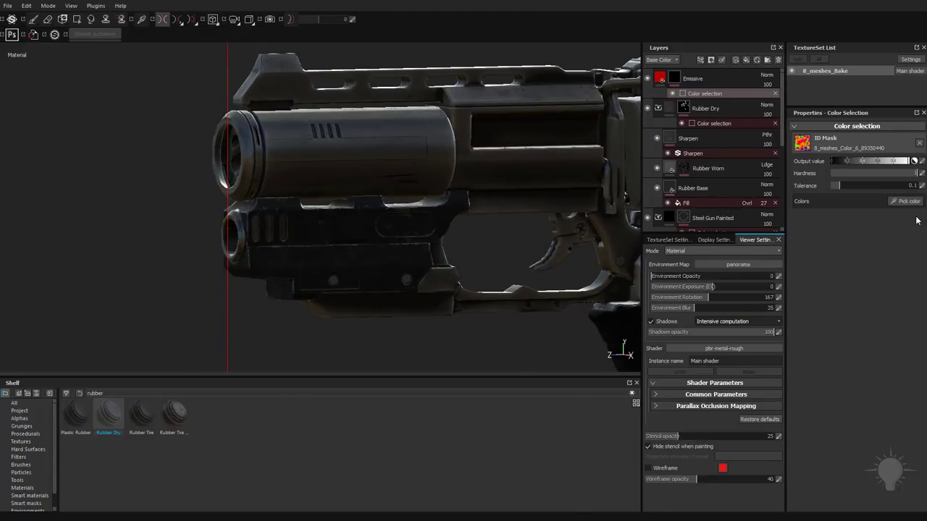
Step: Pick the purple ID color of the lower barrel's vent slots for the Emissive color selection
{"action": "left_click", "coordinate": [905, 200]}
{"action": "left_click", "coordinate": [275, 222]}
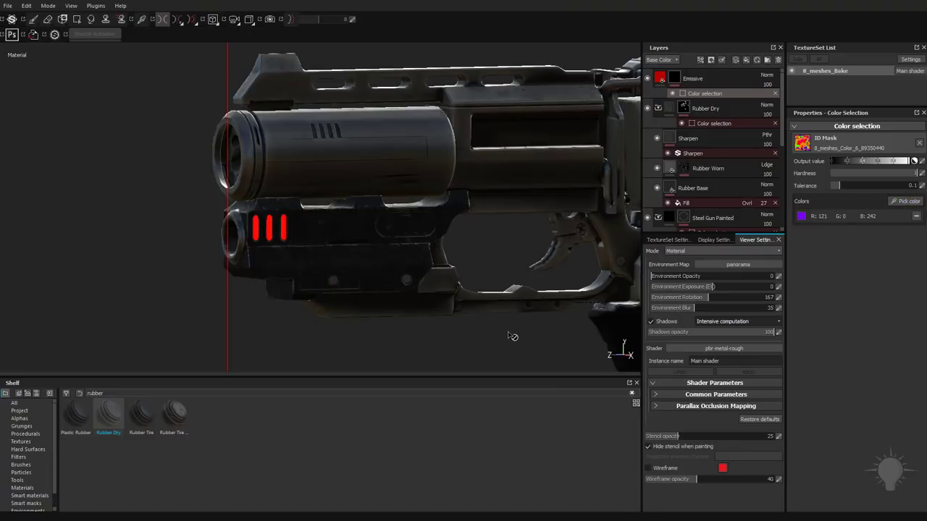
Step: Try adding the cyan ID color of the screws to the Emissive color selection and remove it again
{"action": "left_click", "coordinate": [906, 202]}
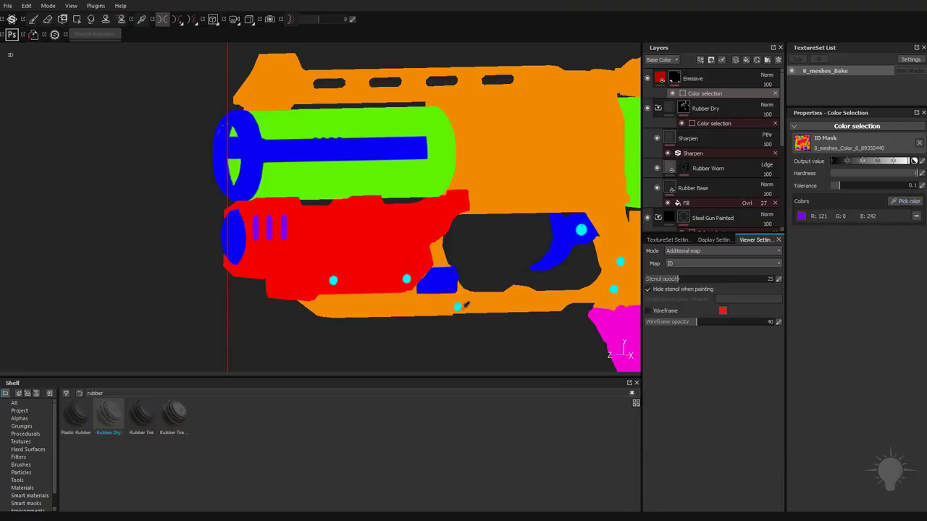
{"action": "left_click", "coordinate": [458, 306]}
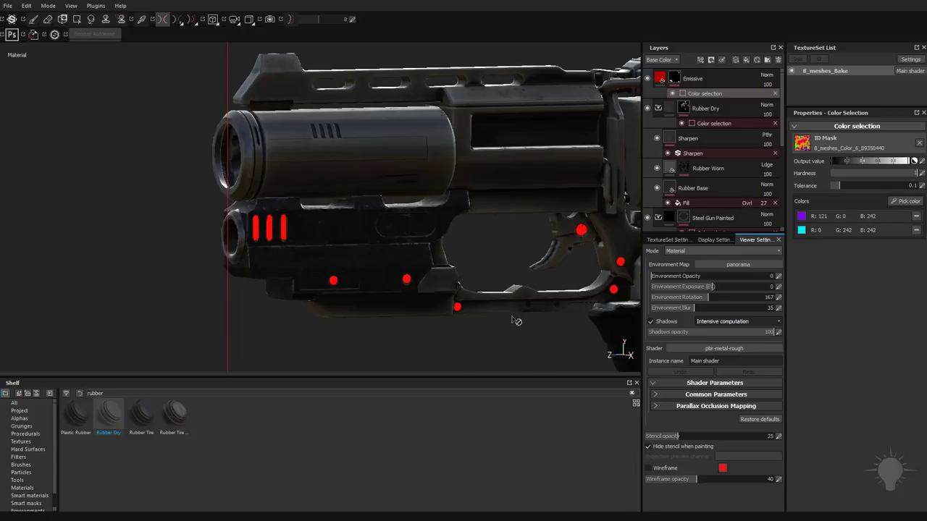
{"action": "middle_click_drag", "start_coordinate": [515, 319], "coordinate": [378, 306]}
{"action": "left_click_drag", "start_coordinate": [527, 276], "coordinate": [319, 213], "text": "alt"}
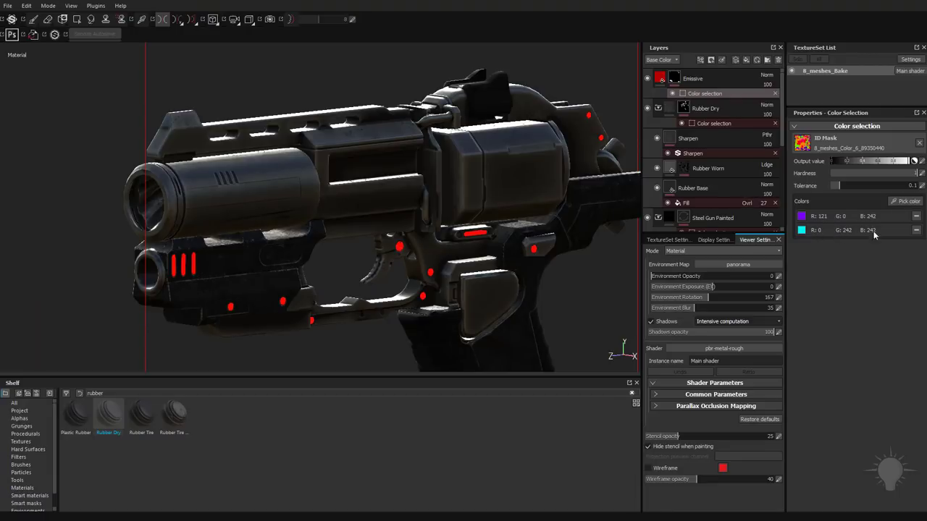
{"action": "left_click", "coordinate": [916, 232]}
Step: Add a paint effect above the color selection on the Emissive mask
{"action": "left_click_drag", "start_coordinate": [365, 212], "coordinate": [359, 223], "text": "alt"}
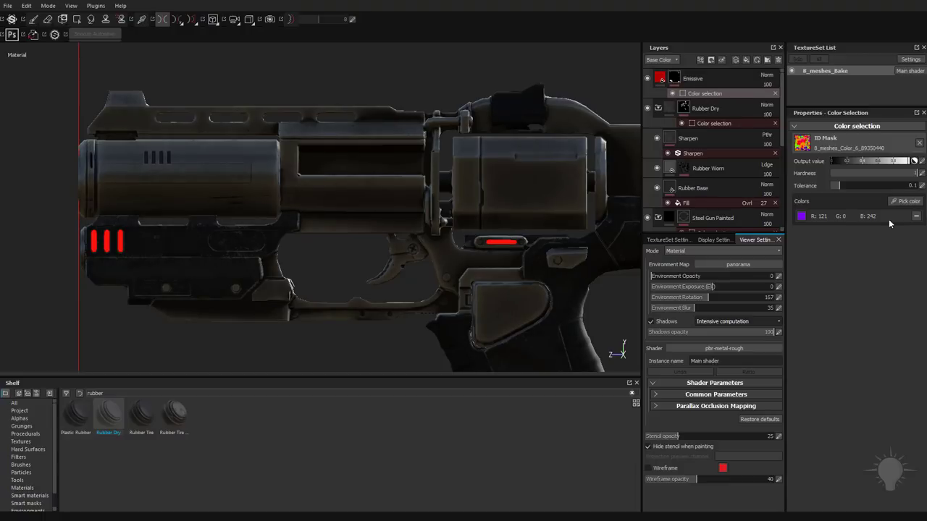
{"action": "right_click_drag", "start_coordinate": [405, 207], "coordinate": [385, 205], "text": "alt"}
{"action": "middle_click_drag", "start_coordinate": [166, 209], "coordinate": [206, 221], "text": "alt"}
{"action": "right_click_drag", "start_coordinate": [206, 222], "coordinate": [365, 214], "text": "alt"}
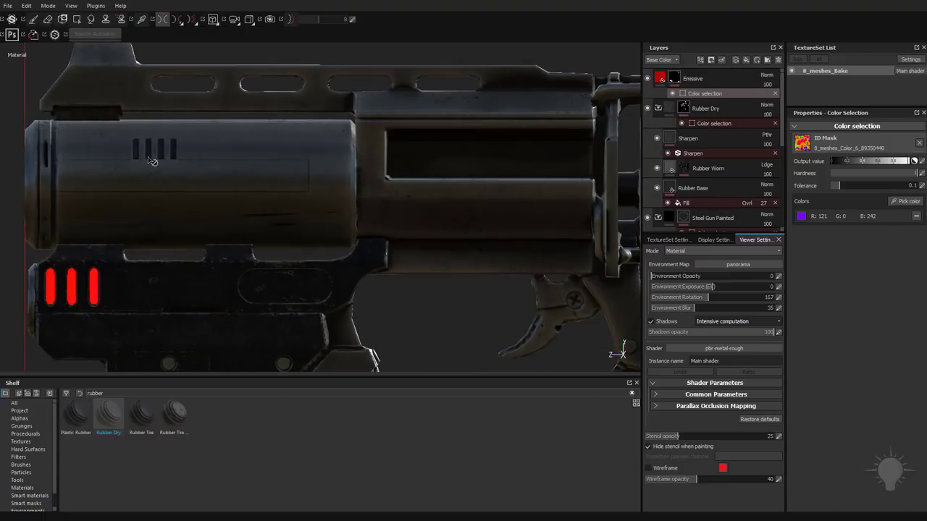
{"action": "middle_click_drag", "start_coordinate": [151, 161], "coordinate": [409, 217], "text": "alt"}
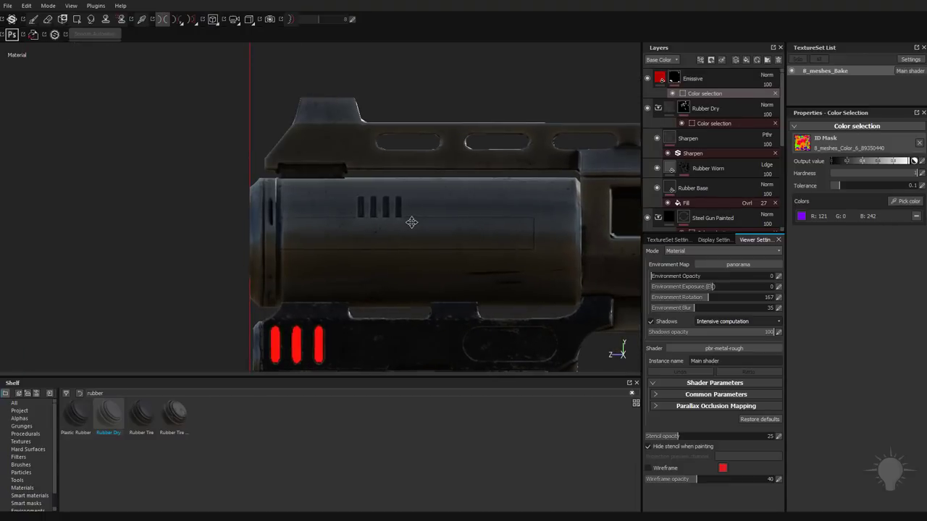
{"action": "right_click", "coordinate": [720, 92]}
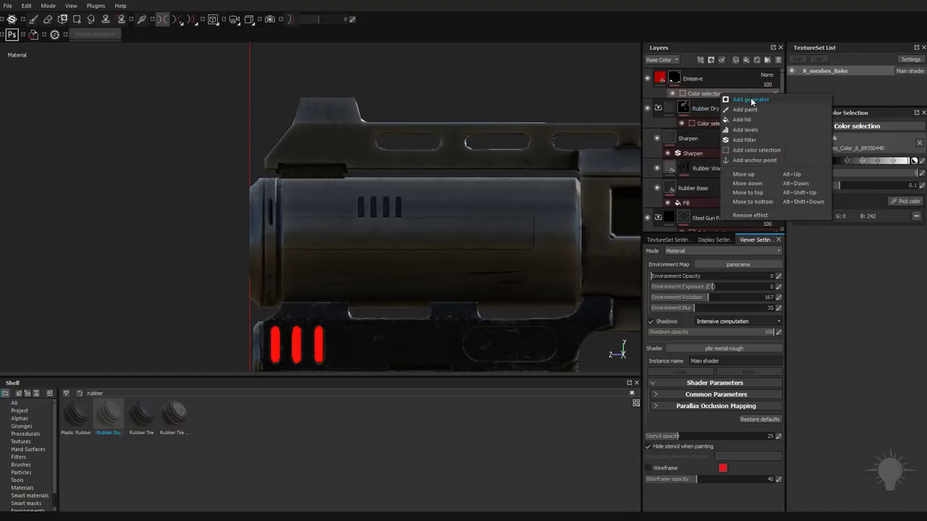
{"action": "left_click", "coordinate": [740, 99]}
{"action": "middle_click_drag", "start_coordinate": [436, 141], "coordinate": [475, 178], "text": "alt"}
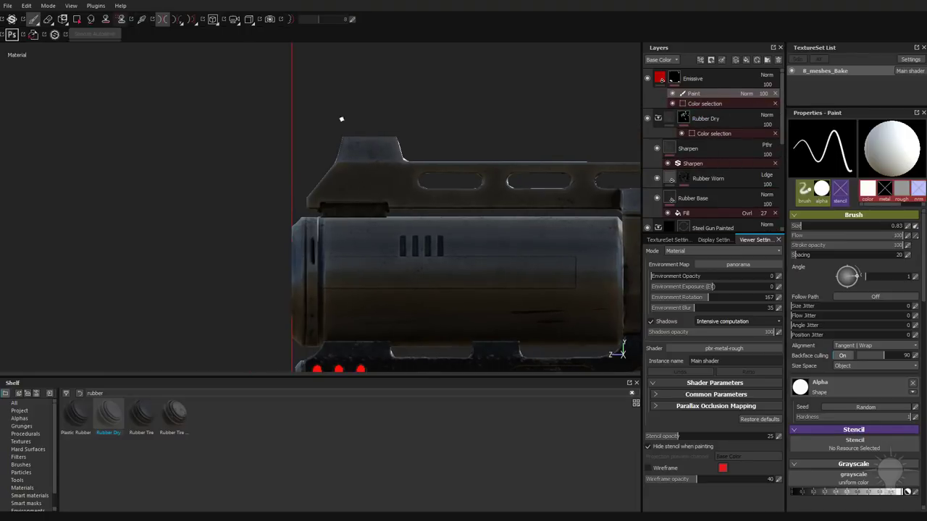
Step: Paint straight strokes down all four upper barrel vent slots in the Emissive mask's paint effect with the size 0.83 brush
{"action": "right_click_drag", "start_coordinate": [341, 118], "coordinate": [445, 237], "text": "alt"}
{"action": "middle_click_drag", "start_coordinate": [445, 237], "coordinate": [402, 230], "text": "alt"}
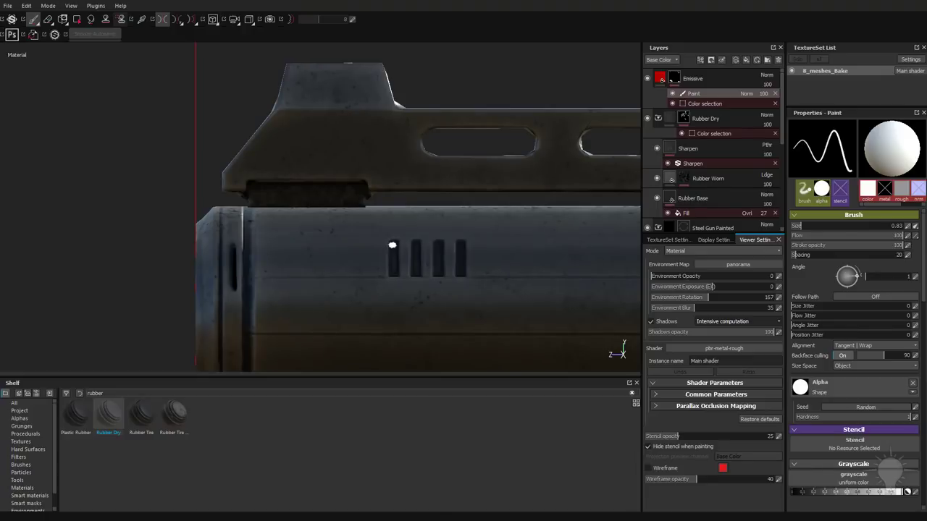
{"action": "left_click", "coordinate": [393, 246]}
{"action": "left_click", "coordinate": [393, 271], "text": "shift"}
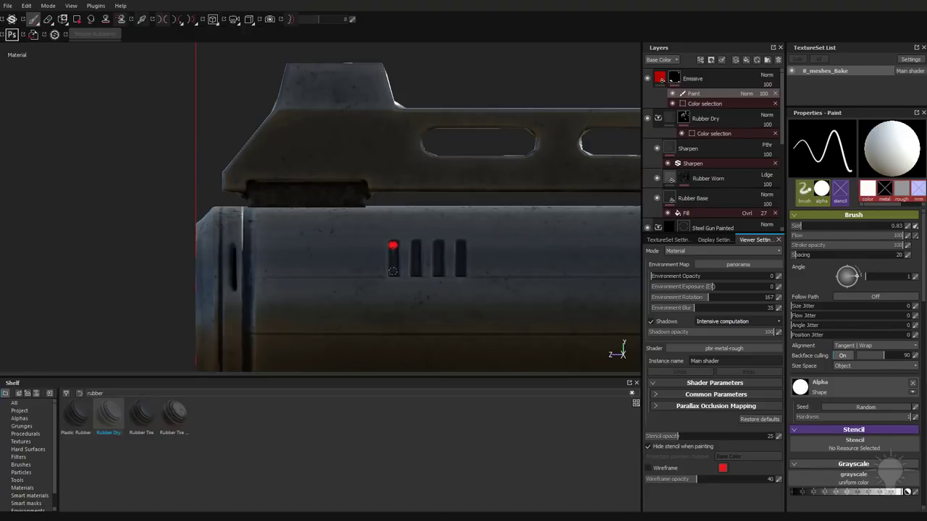
{"action": "left_click", "coordinate": [415, 246]}
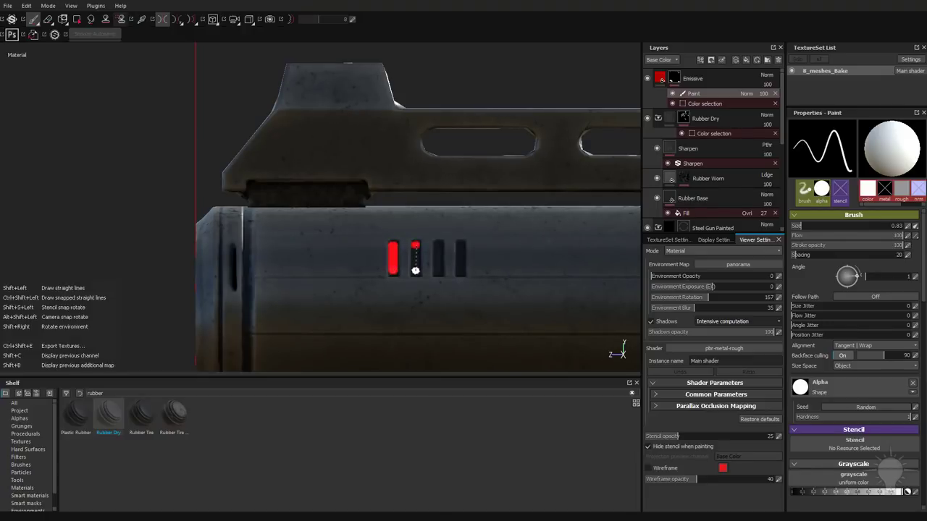
{"action": "left_click", "coordinate": [415, 272], "text": "shift"}
{"action": "left_click", "coordinate": [435, 245]}
{"action": "left_click", "coordinate": [437, 272], "text": "shift"}
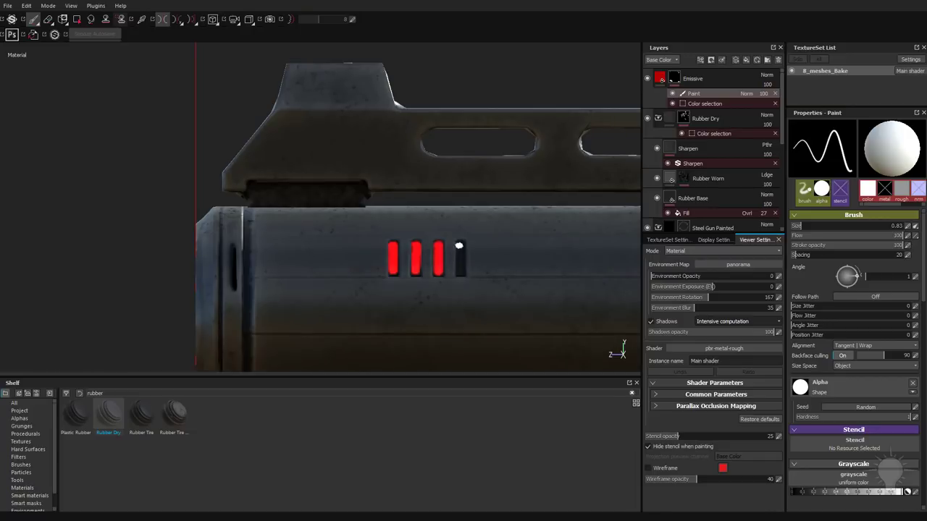
{"action": "left_click", "coordinate": [459, 246]}
{"action": "left_click", "coordinate": [460, 271], "text": "shift"}
Step: Rotate the environment lighting to 52 and inspect the emissive areas across the whole revolver, including the grip base
{"action": "right_click_drag", "start_coordinate": [518, 275], "coordinate": [58, 102], "text": "alt"}
{"action": "middle_click_drag", "start_coordinate": [623, 290], "coordinate": [490, 240], "text": "alt"}
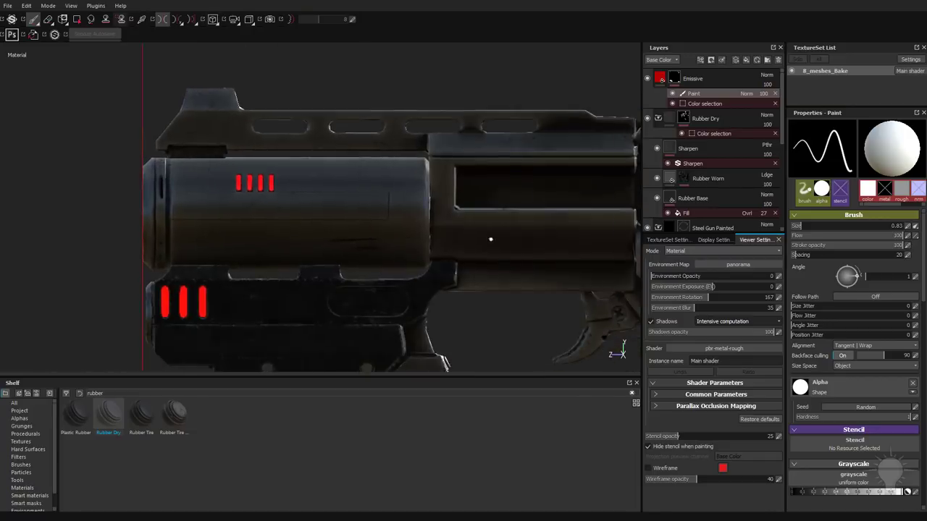
{"action": "right_click_drag", "start_coordinate": [490, 240], "coordinate": [78, 88], "text": "alt"}
{"action": "middle_click_drag", "start_coordinate": [551, 250], "coordinate": [278, 204], "text": "alt"}
{"action": "right_click_drag", "start_coordinate": [278, 205], "coordinate": [429, 186], "text": "alt"}
{"action": "middle_click_drag", "start_coordinate": [429, 217], "coordinate": [430, 181], "text": "alt"}
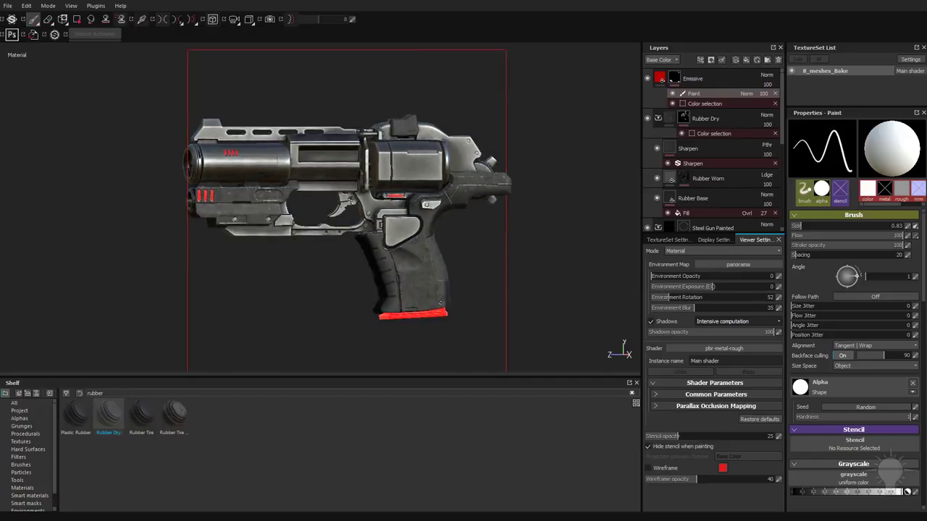
{"action": "right_click_drag", "start_coordinate": [430, 182], "coordinate": [451, 199], "text": "alt"}
{"action": "left_click_drag", "start_coordinate": [451, 199], "coordinate": [416, 307], "text": "alt"}
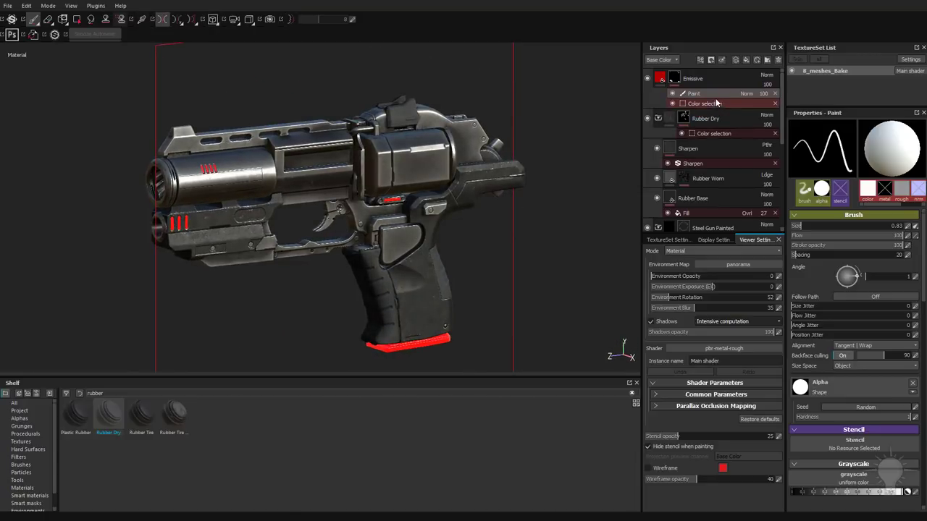
Step: Fill the grip's base plate with black using Polygon Fill in mesh mode to mask out its emissive, and return to the paint brush
{"action": "left_click", "coordinate": [78, 20]}
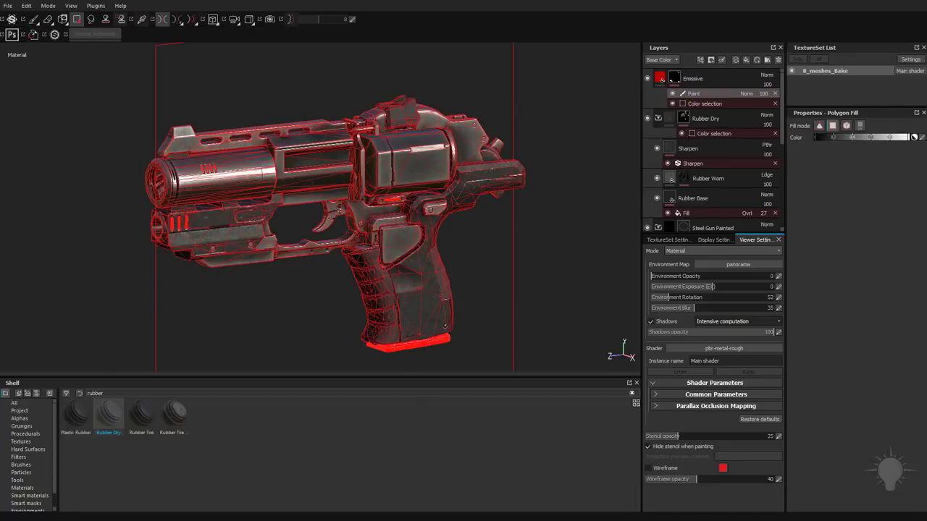
{"action": "left_click_drag", "start_coordinate": [903, 137], "coordinate": [806, 142]}
{"action": "left_click", "coordinate": [847, 128]}
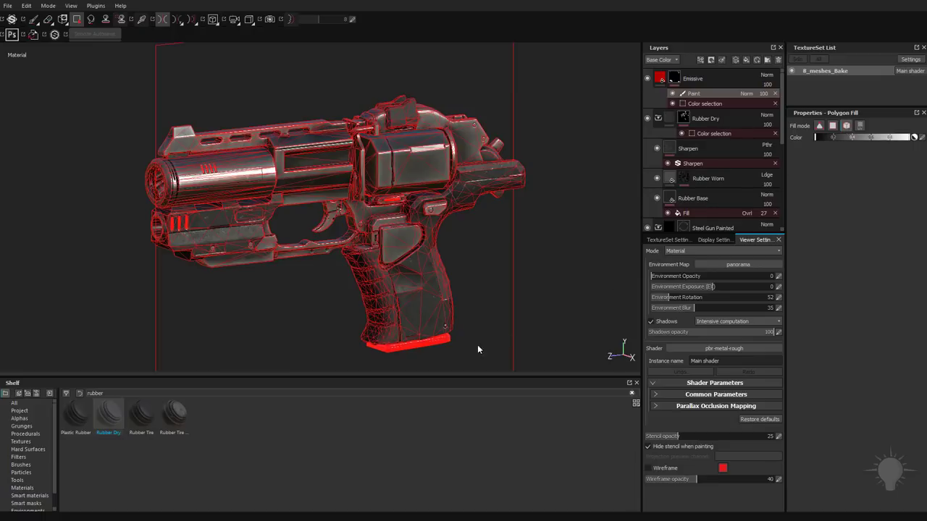
{"action": "middle_click_drag", "start_coordinate": [368, 269], "coordinate": [366, 221], "text": "alt"}
{"action": "right_click_drag", "start_coordinate": [366, 221], "coordinate": [482, 318], "text": "alt"}
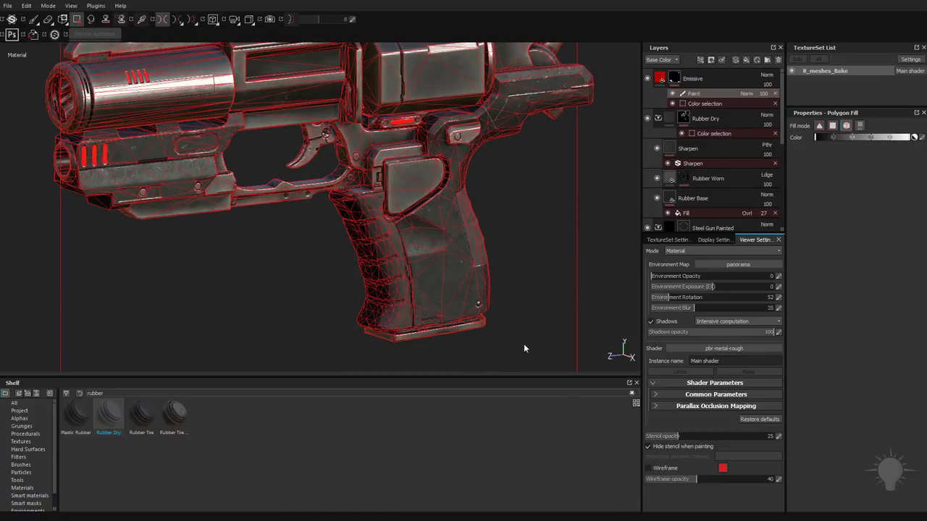
{"action": "left_click_drag", "start_coordinate": [523, 343], "coordinate": [418, 272], "text": "alt"}
{"action": "scroll", "coordinate": [418, 272], "scroll_direction": "down", "scroll_amount": 5}
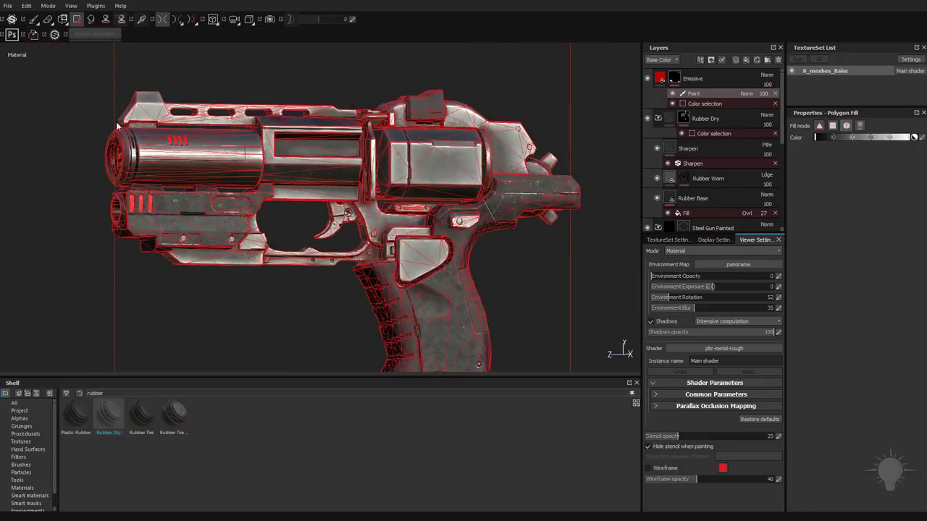
{"action": "left_click", "coordinate": [34, 21]}
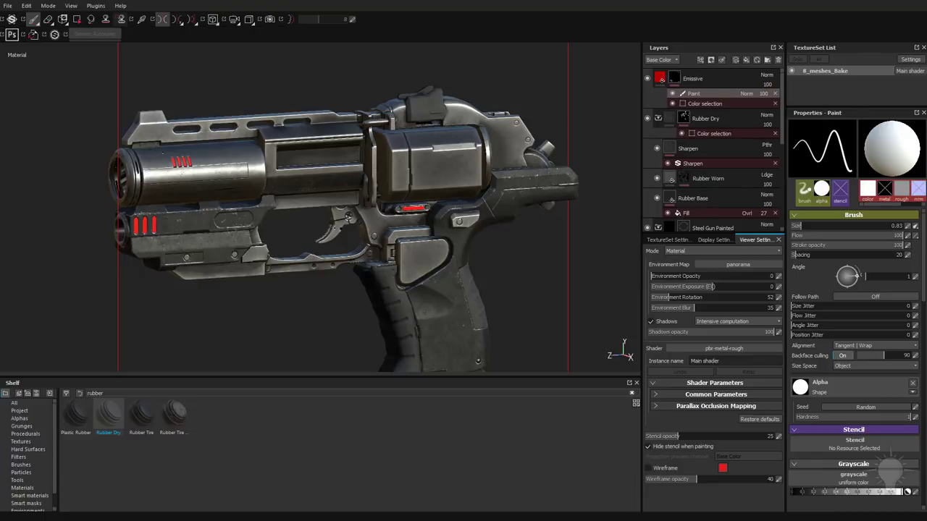
{"action": "key", "text": "4"}
{"action": "key", "text": "1"}
{"action": "left_click_drag", "start_coordinate": [357, 219], "coordinate": [432, 213], "text": "alt"}
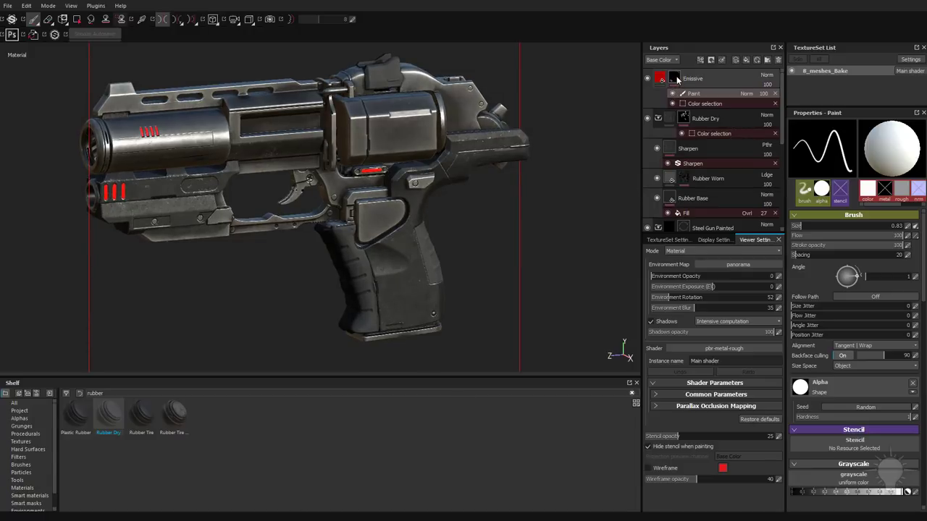
Step: View the Emissive layer's mask on its own across the revolver and return to the full material view
{"action": "left_click", "coordinate": [675, 78], "text": "alt"}
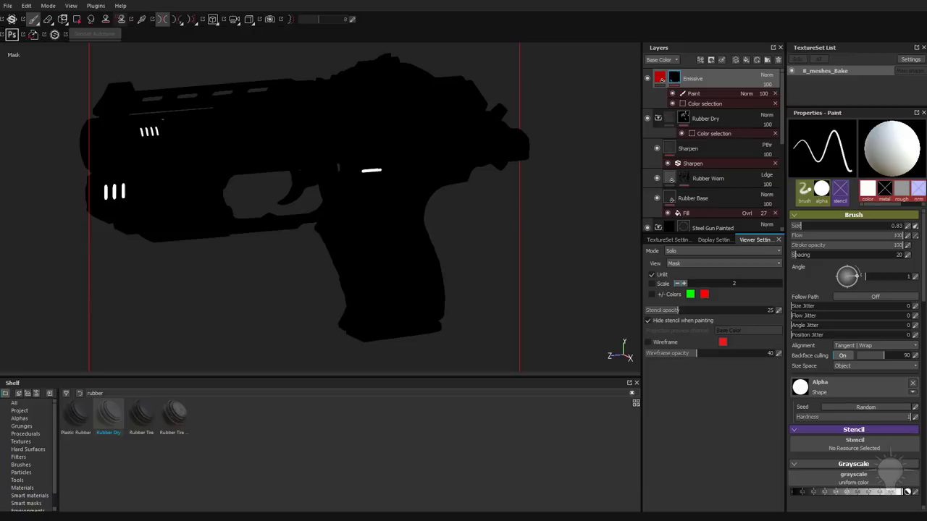
{"action": "left_click_drag", "start_coordinate": [143, 216], "coordinate": [145, 194], "text": "alt"}
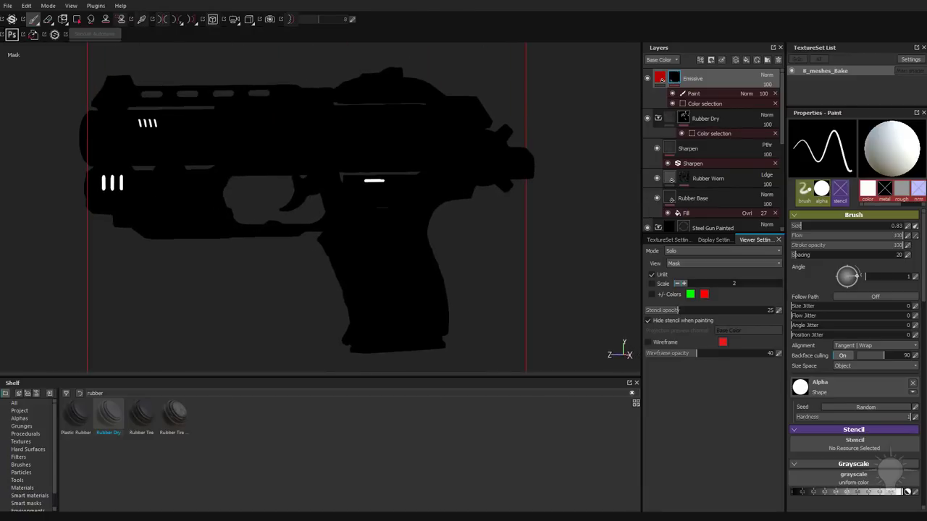
{"action": "key", "text": "m"}
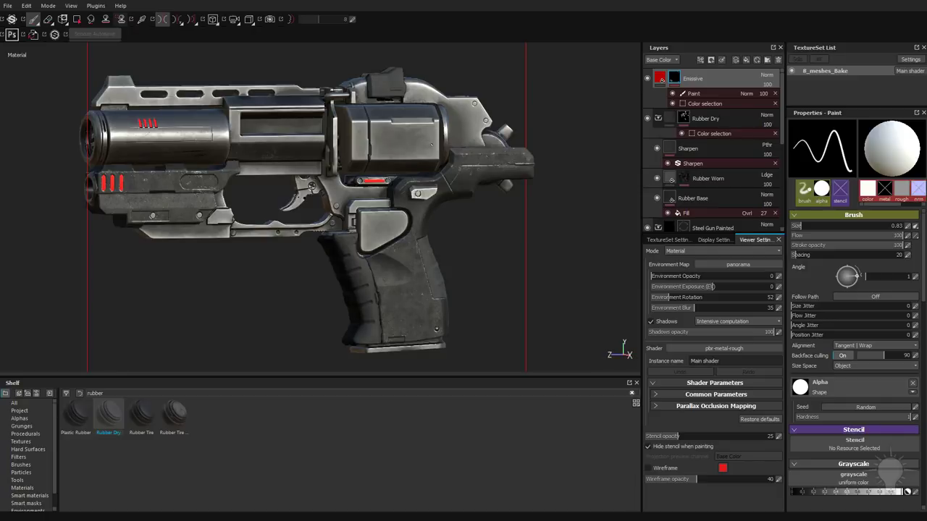
{"action": "left_click_drag", "start_coordinate": [432, 145], "coordinate": [474, 158], "text": "alt"}
Step: Cycle the viewport through the individual texture channels from base color to emissive and return to the material view
{"action": "key", "text": "c"}
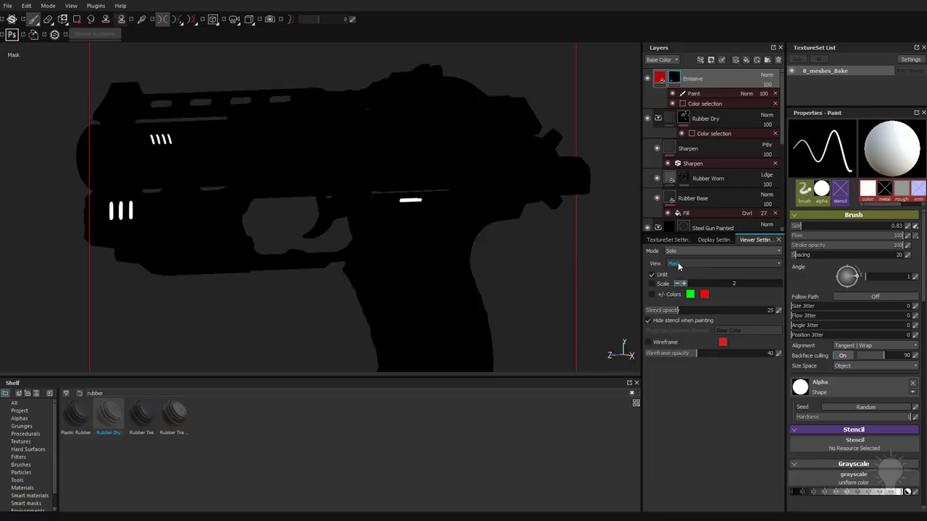
{"action": "key", "text": "c"}
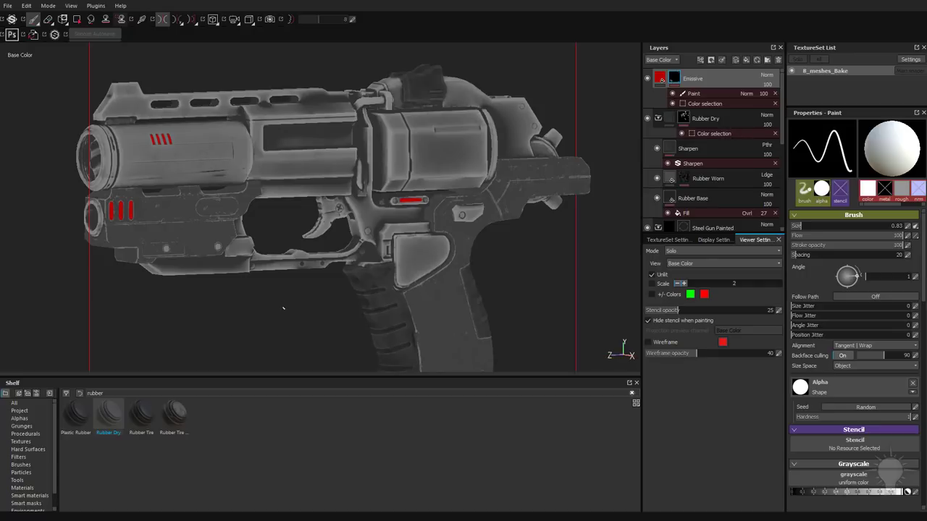
{"action": "key", "text": "c"}
{"action": "key", "text": "c"}
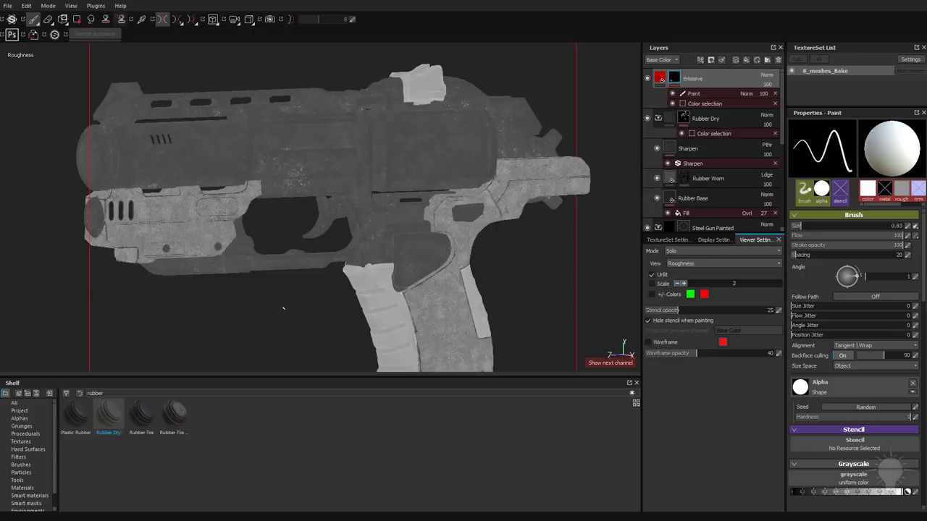
{"action": "key", "text": "c"}
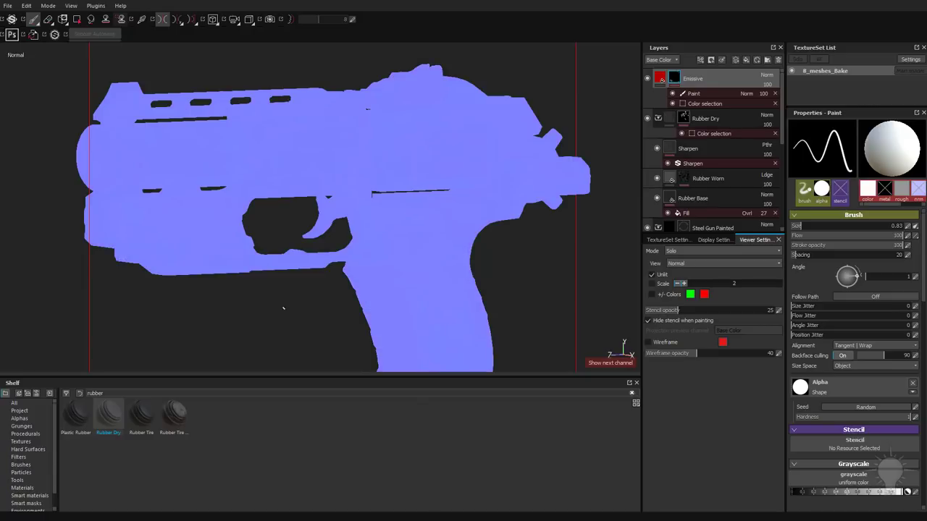
{"action": "key", "text": "c"}
{"action": "key", "text": "c"}
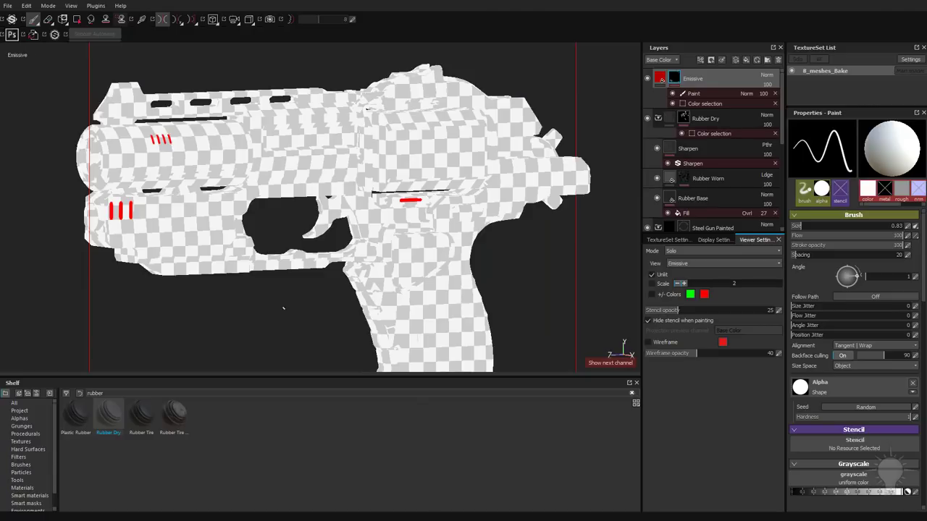
{"action": "key", "text": "m"}
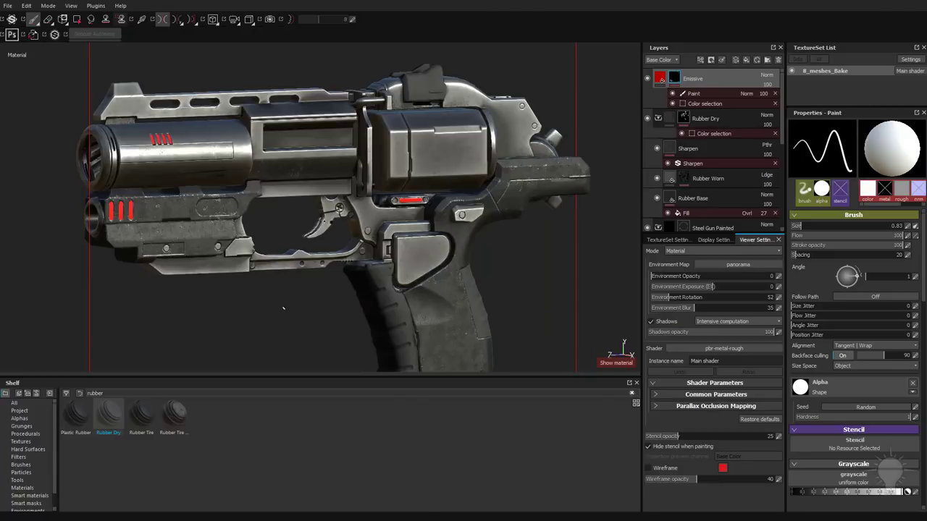
Step: Add the Iron Pure material as a layer between Emissive and Rubber Dry and inspect it on the revolver
{"action": "right_click_drag", "start_coordinate": [441, 235], "coordinate": [391, 235], "text": "alt"}
{"action": "middle_click_drag", "start_coordinate": [391, 236], "coordinate": [341, 212], "text": "alt"}
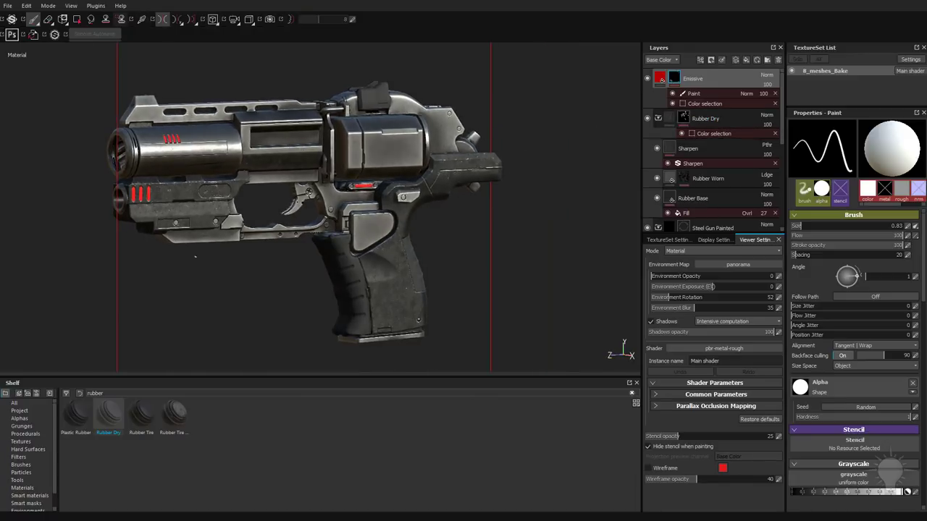
{"action": "left_click", "coordinate": [47, 495]}
{"action": "left_click", "coordinate": [52, 488]}
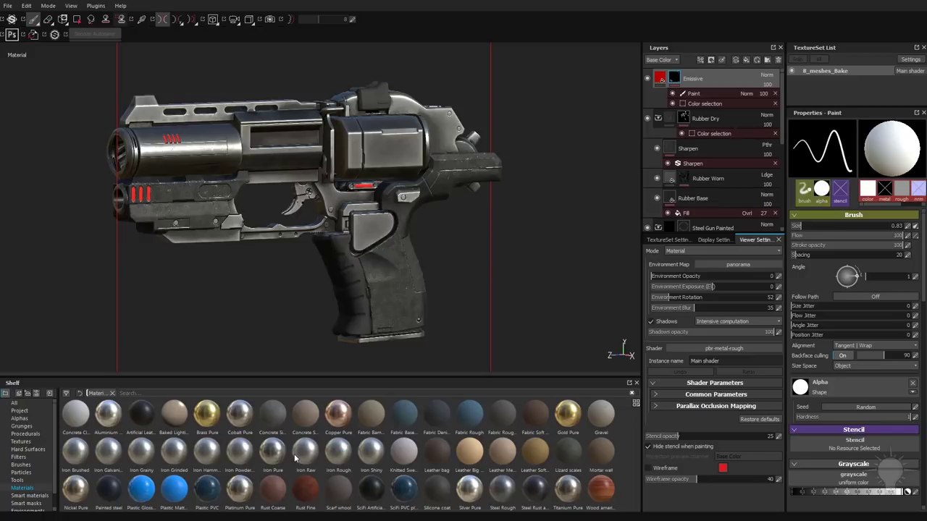
{"action": "left_click_drag", "start_coordinate": [274, 457], "coordinate": [677, 129]}
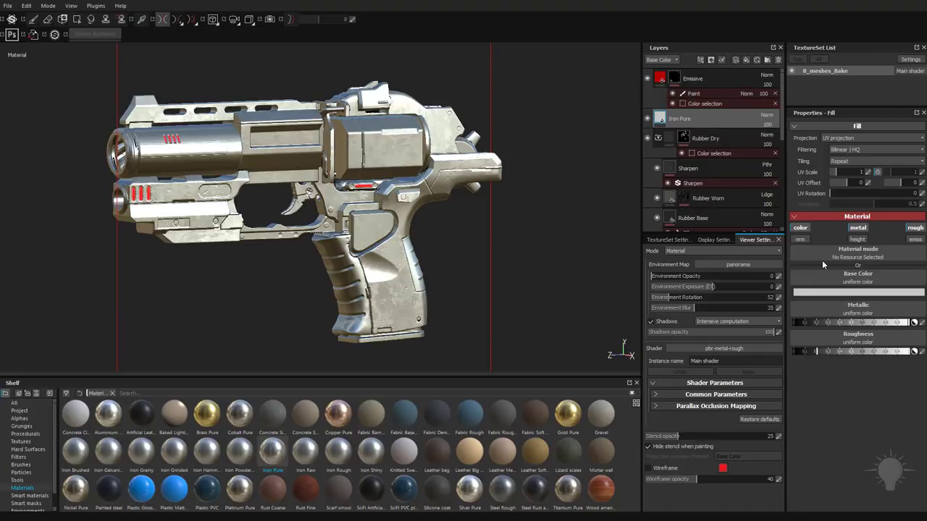
{"action": "middle_click_drag", "start_coordinate": [534, 209], "coordinate": [496, 194]}
{"action": "right_click_drag", "start_coordinate": [496, 194], "coordinate": [425, 200], "text": "alt"}
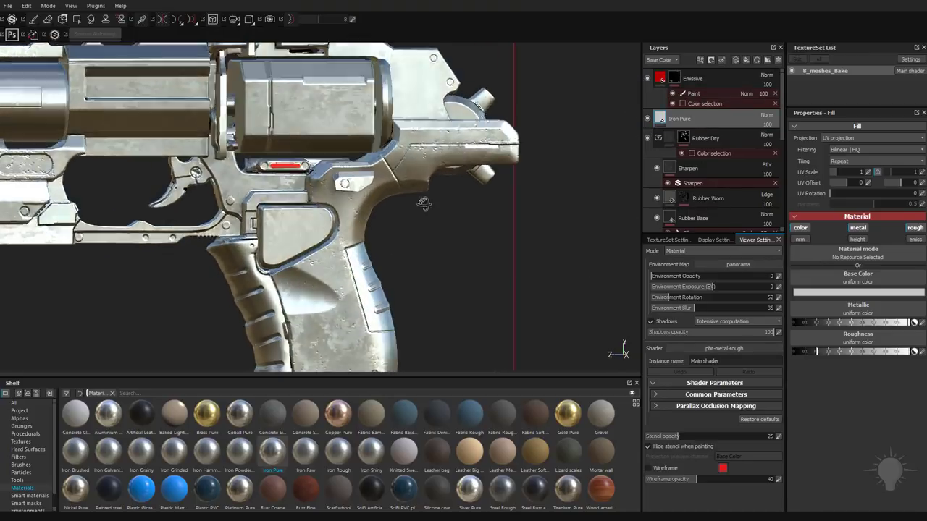
{"action": "left_click_drag", "start_coordinate": [424, 201], "coordinate": [465, 202], "text": "alt"}
{"action": "middle_click_drag", "start_coordinate": [319, 188], "coordinate": [395, 202], "text": "alt"}
{"action": "left_click_drag", "start_coordinate": [395, 203], "coordinate": [354, 201], "text": "alt"}
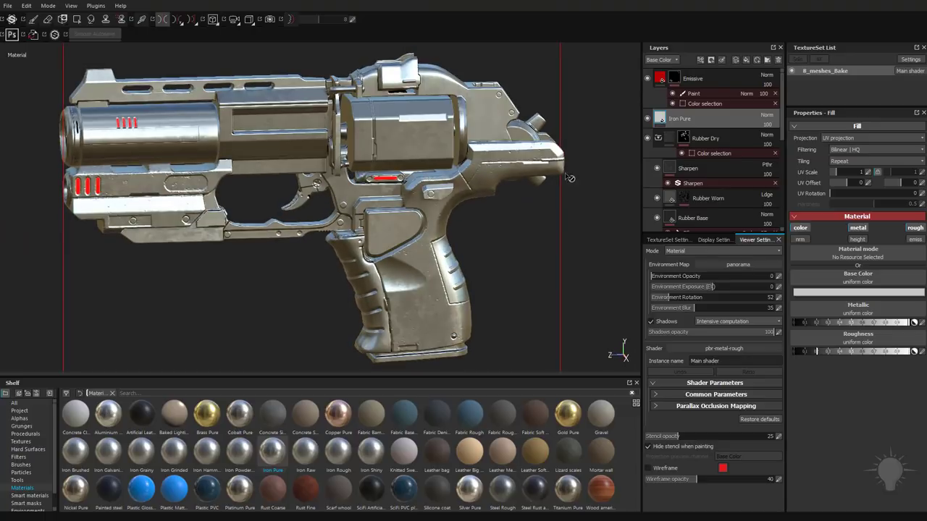
Step: Add a black mask to the Iron Pure layer and try freehand brush strokes across the cylinder, undoing them
{"action": "right_click", "coordinate": [690, 120]}
{"action": "left_click", "coordinate": [719, 133]}
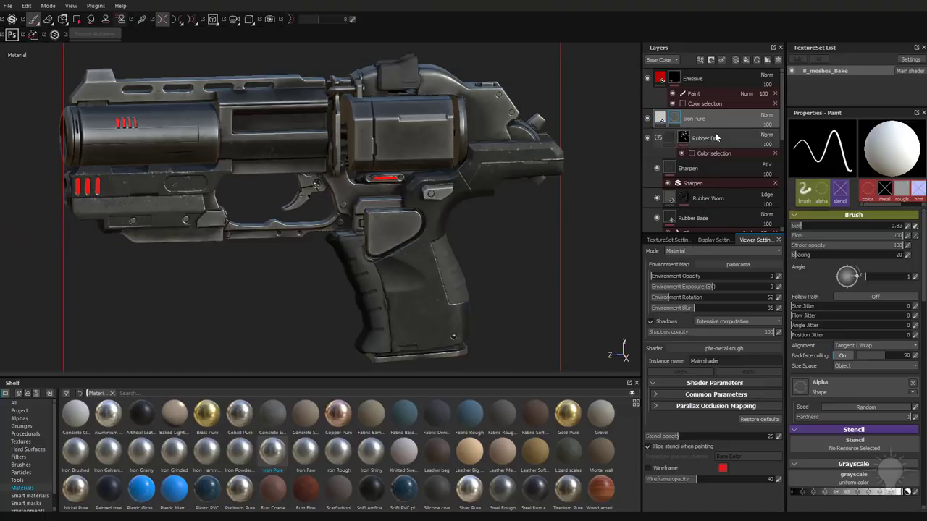
{"action": "left_click_drag", "start_coordinate": [403, 113], "coordinate": [392, 193]}
{"action": "left_click_drag", "start_coordinate": [410, 177], "coordinate": [439, 173]}
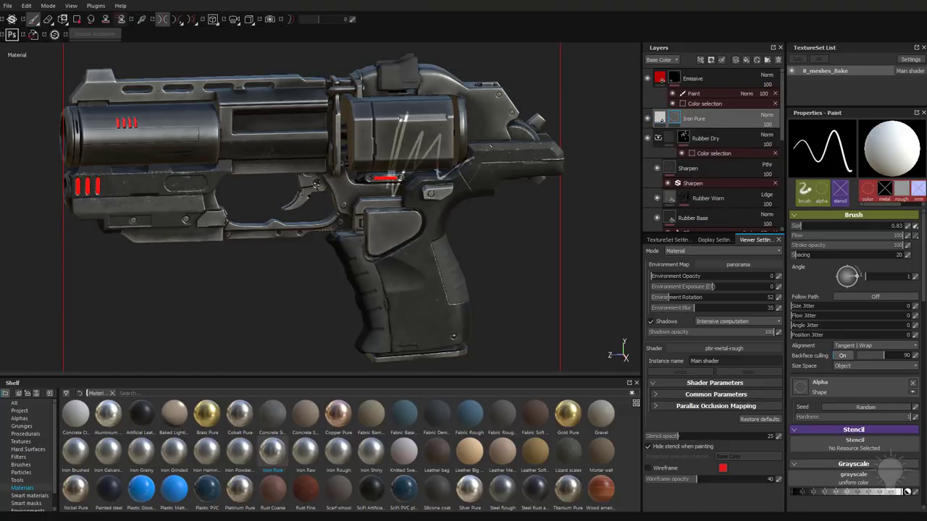
{"action": "key", "text": "ctrl+z"}
Step: Try revealing Iron Pure on whole parts such as the cylinder with Polygon Fill in mesh mode, and clear the mask
{"action": "left_click", "coordinate": [77, 20]}
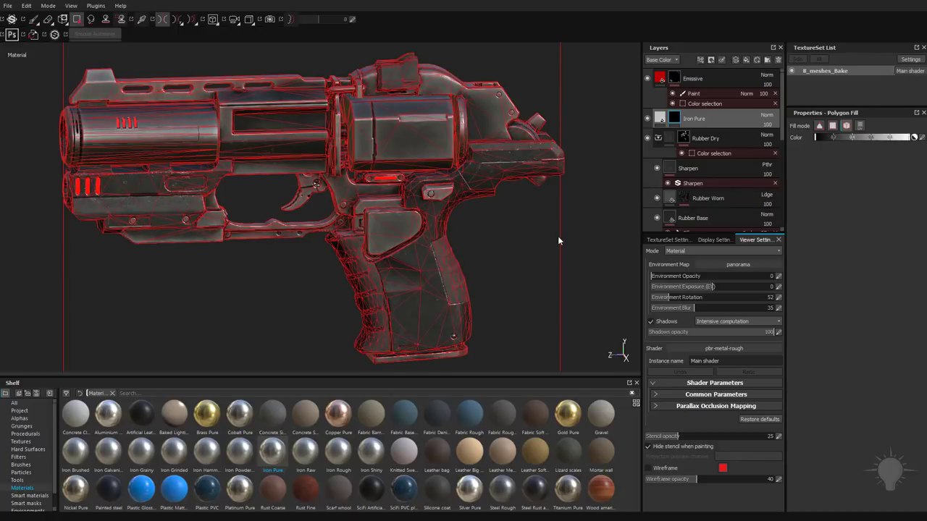
{"action": "left_click", "coordinate": [542, 169]}
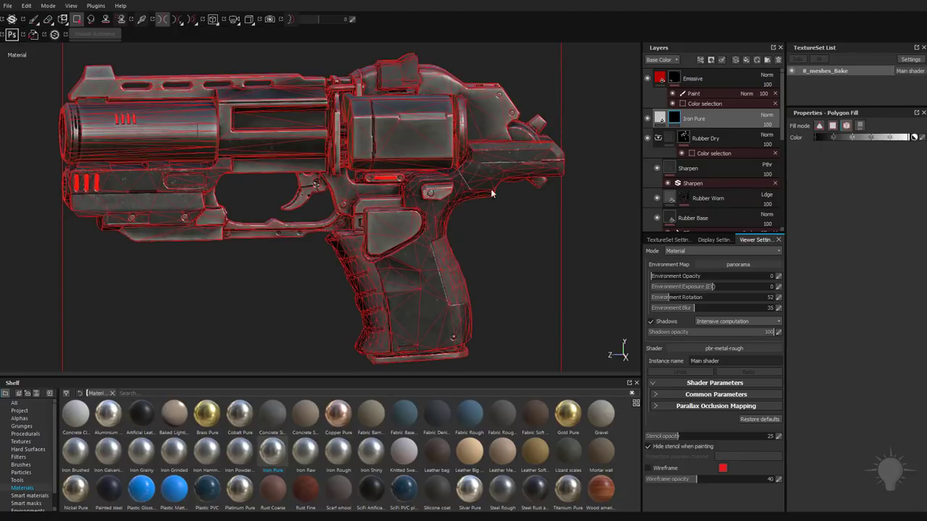
{"action": "left_click", "coordinate": [542, 129]}
{"action": "left_click_drag", "start_coordinate": [441, 264], "coordinate": [458, 276], "text": "alt"}
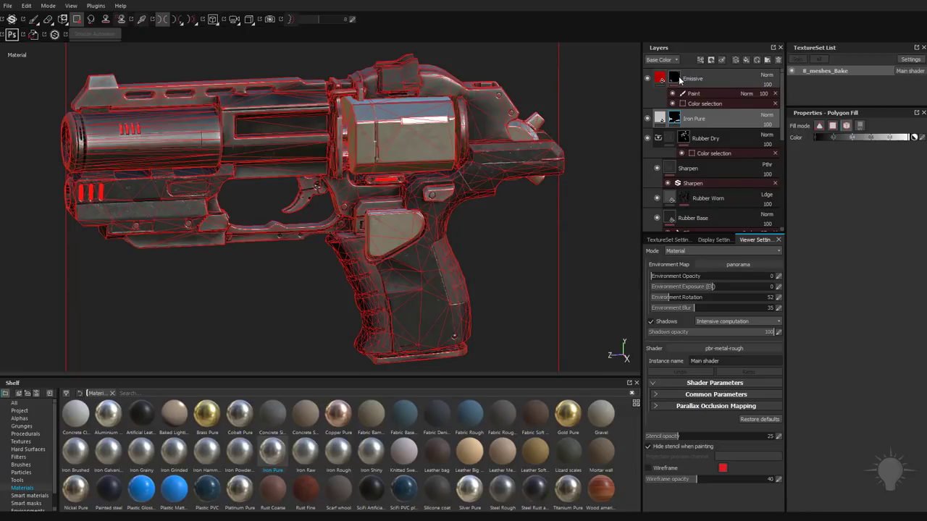
{"action": "right_click", "coordinate": [676, 121]}
{"action": "left_click", "coordinate": [703, 135]}
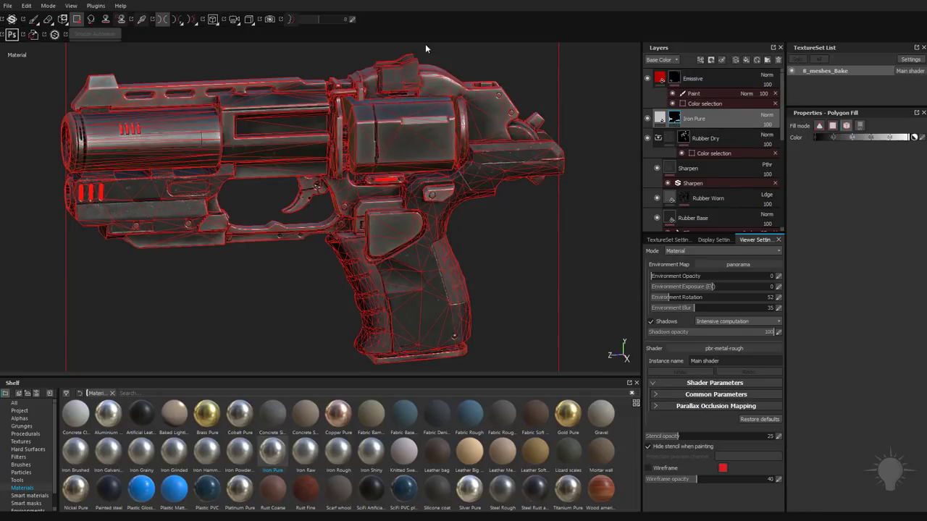
{"action": "left_click", "coordinate": [33, 19]}
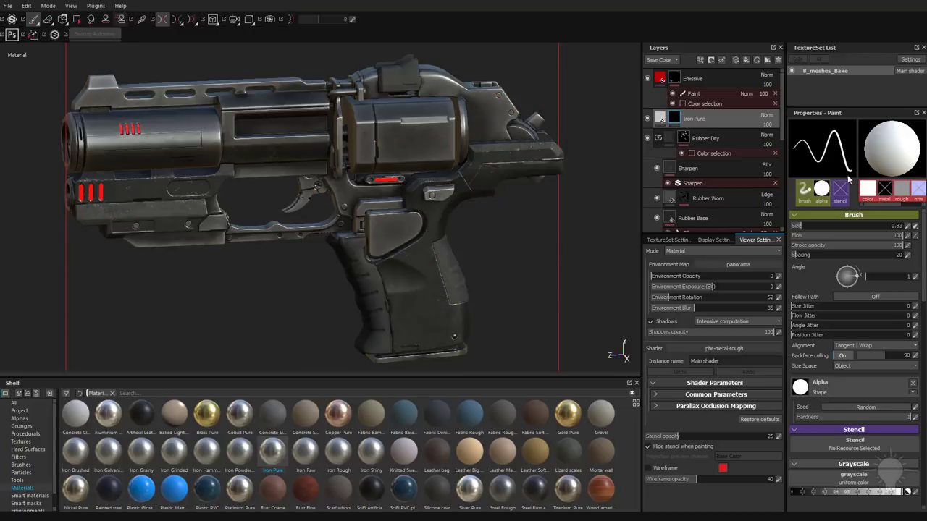
Step: Mask the Iron Pure layer with a color selection using the cyan ID color of the screws
{"action": "right_click", "coordinate": [707, 114]}
{"action": "left_click", "coordinate": [744, 145]}
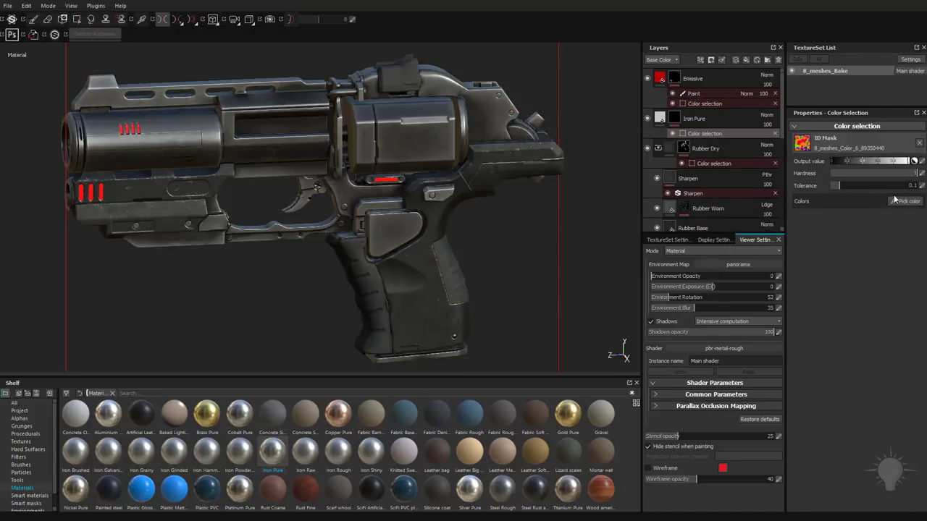
{"action": "left_click", "coordinate": [905, 200]}
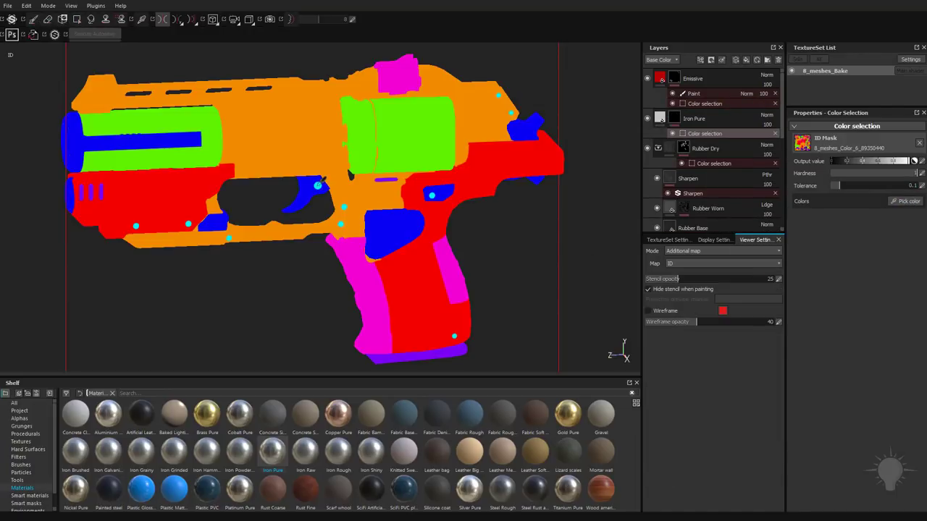
{"action": "left_click", "coordinate": [317, 185]}
Step: Switch the viewport to perspective view and rotate the environment lighting to 36
{"action": "left_click", "coordinate": [248, 19]}
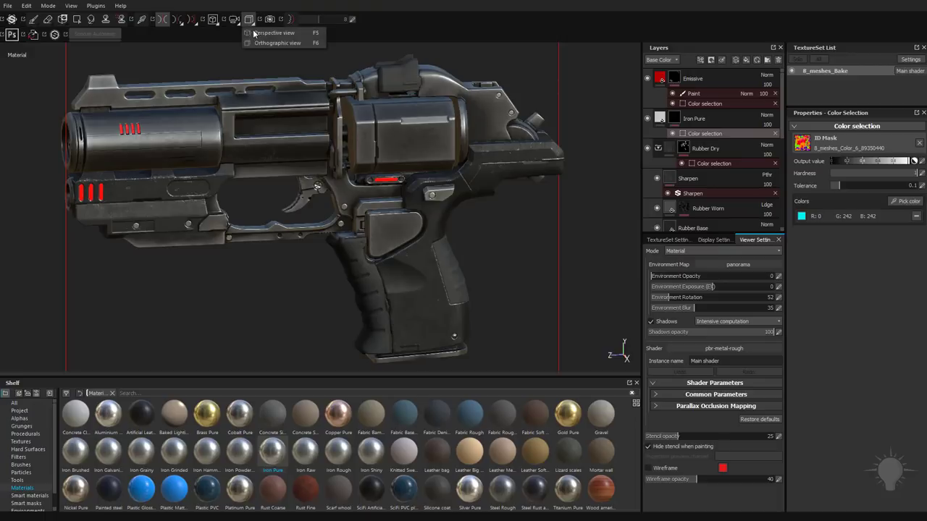
{"action": "left_click", "coordinate": [265, 43]}
{"action": "left_click", "coordinate": [249, 21]}
{"action": "left_click", "coordinate": [262, 34]}
{"action": "left_click_drag", "start_coordinate": [441, 203], "coordinate": [469, 222], "text": "alt"}
{"action": "mouse_move", "coordinate": [469, 225]}
{"action": "right_mouse_down", "text": "shift"}
{"action": "mouse_move", "coordinate": [442, 225]}
{"action": "mouse_move", "coordinate": [482, 232]}
{"action": "mouse_move", "coordinate": [466, 234]}
{"action": "right_mouse_up", "text": "shift"}
Step: Add a fill layer directly above Iron Pure and rename it Dirt
{"action": "left_click", "coordinate": [703, 120]}
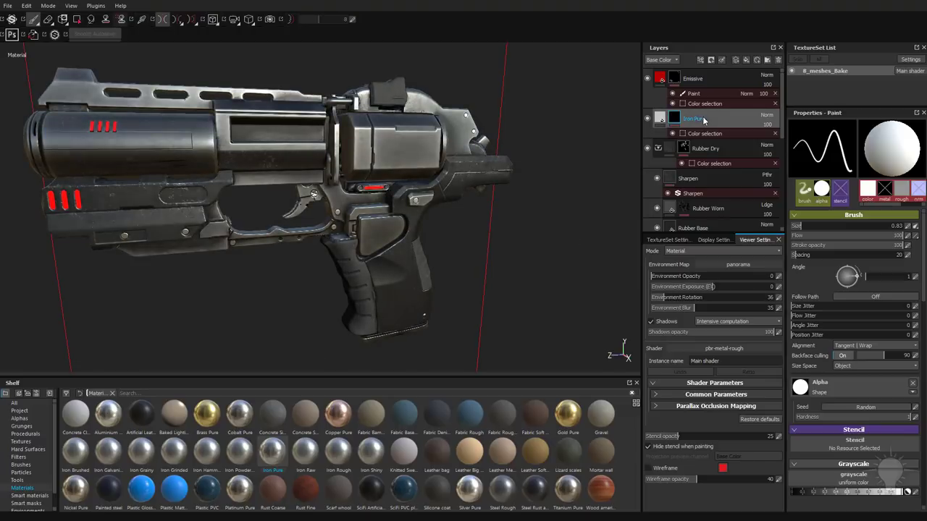
{"action": "left_click", "coordinate": [439, 446]}
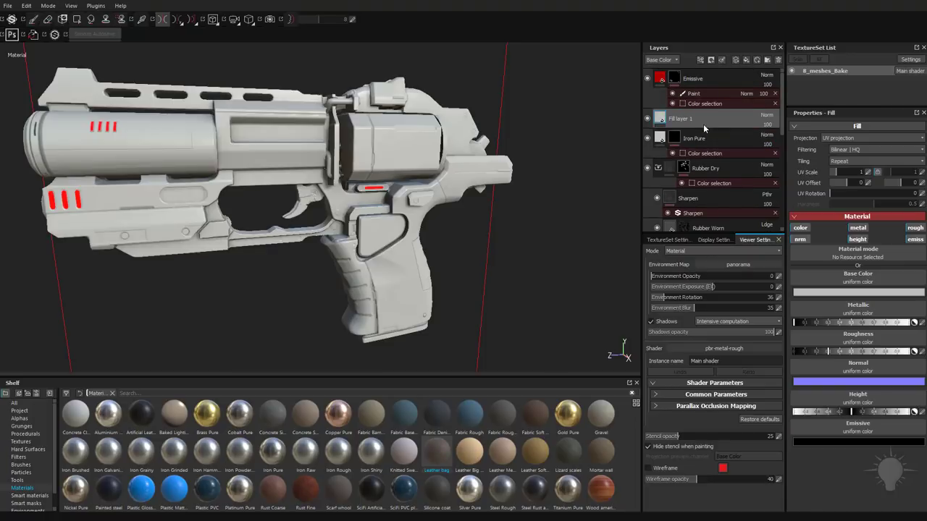
{"action": "double_click", "coordinate": [682, 120]}
{"action": "type", "text": "Dirt"}
{"action": "key", "text": "Return"}
Step: Give the Dirt layer a muted yellowish-brown base color and raise its roughness to about 0.9
{"action": "left_click", "coordinate": [889, 294]}
{"action": "left_click", "coordinate": [869, 313]}
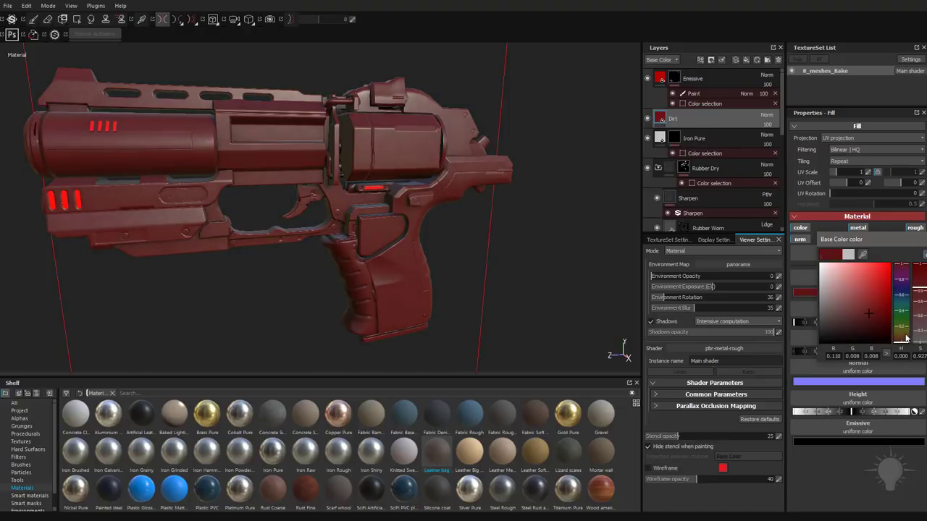
{"action": "left_click", "coordinate": [905, 334]}
{"action": "left_click", "coordinate": [846, 307]}
{"action": "key", "text": "Escape"}
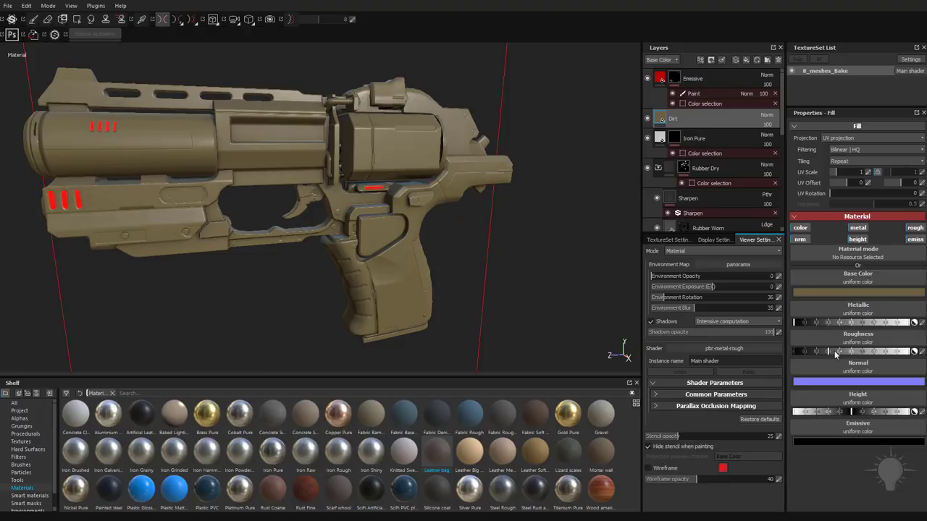
{"action": "left_click_drag", "start_coordinate": [834, 350], "coordinate": [900, 361]}
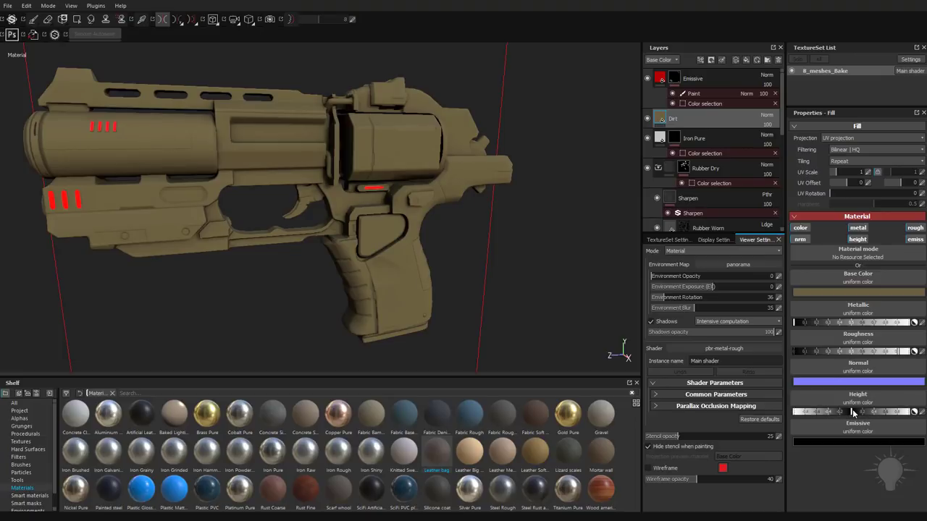
{"action": "left_click_drag", "start_coordinate": [246, 81], "coordinate": [265, 81], "text": "alt"}
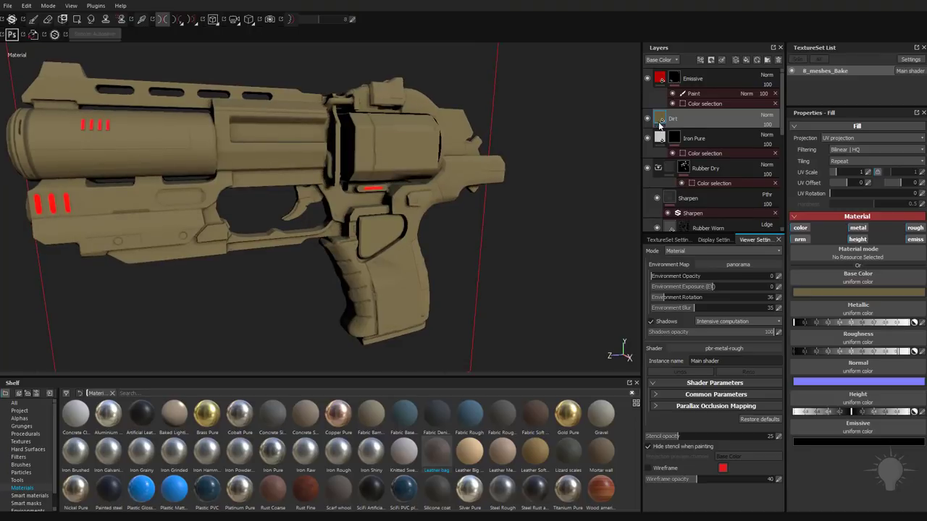
Step: Add a black mask to the Dirt layer and try a size 7.45 brush stroke across the barrel, undoing it
{"action": "right_click", "coordinate": [691, 116]}
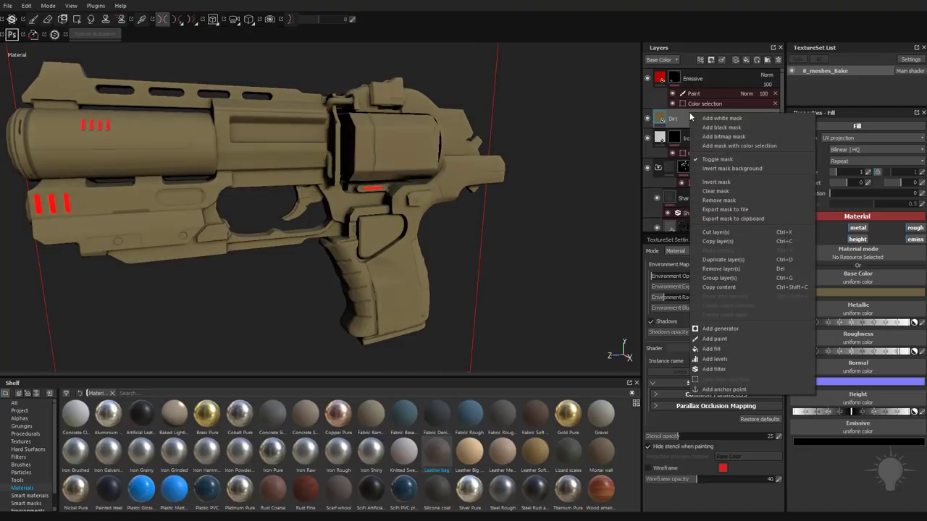
{"action": "left_click", "coordinate": [708, 126]}
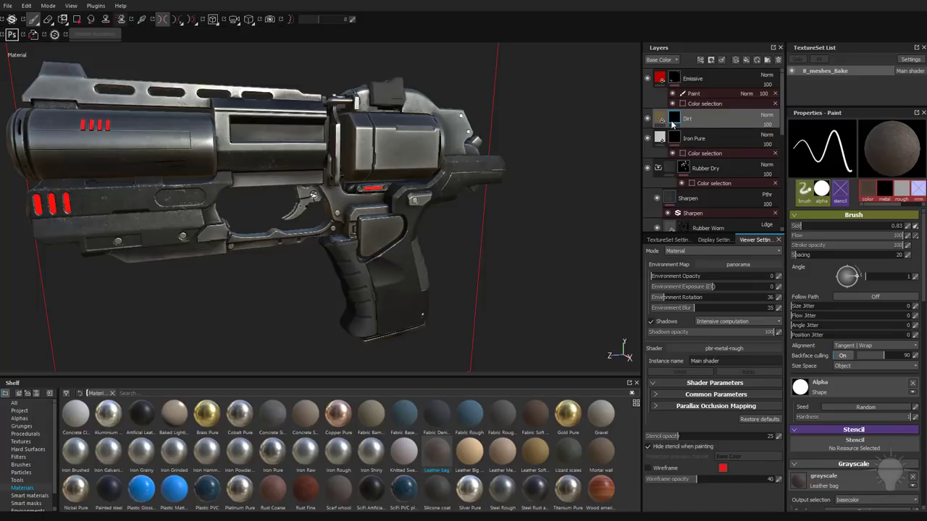
{"action": "right_click_drag", "start_coordinate": [204, 151], "coordinate": [215, 151], "text": "ctrl"}
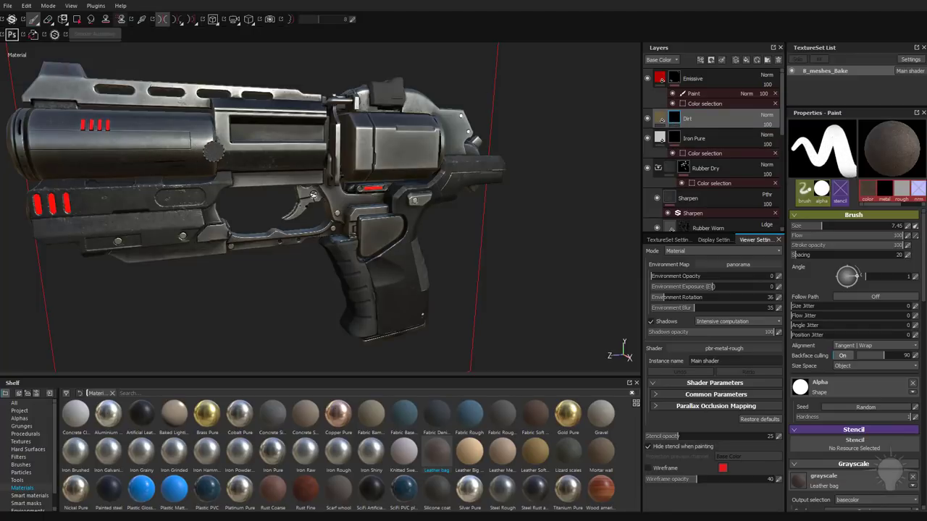
{"action": "left_click_drag", "start_coordinate": [209, 151], "coordinate": [284, 135]}
{"action": "key", "text": "ctrl+z"}
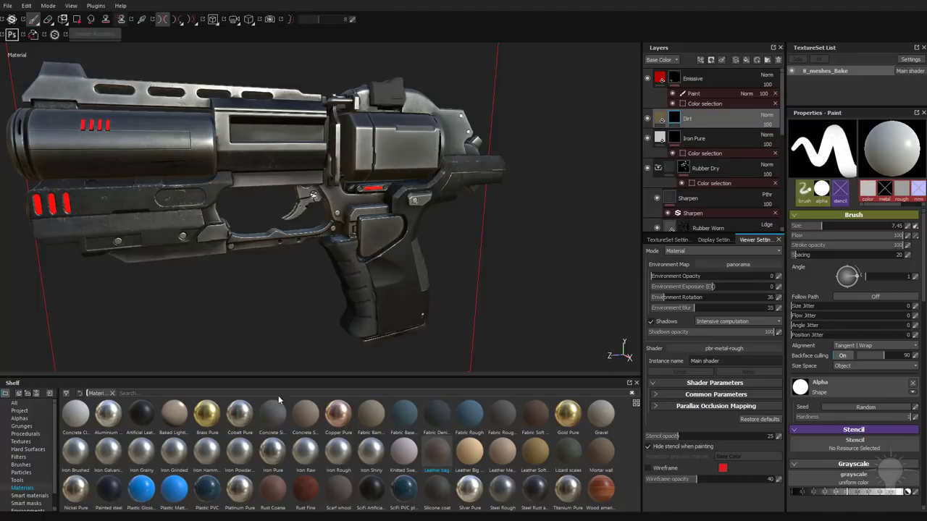
Step: Try the Dirt Dry smart mask on the Dirt layer and check it from another angle with the environment lighting rotated
{"action": "left_click", "coordinate": [38, 496]}
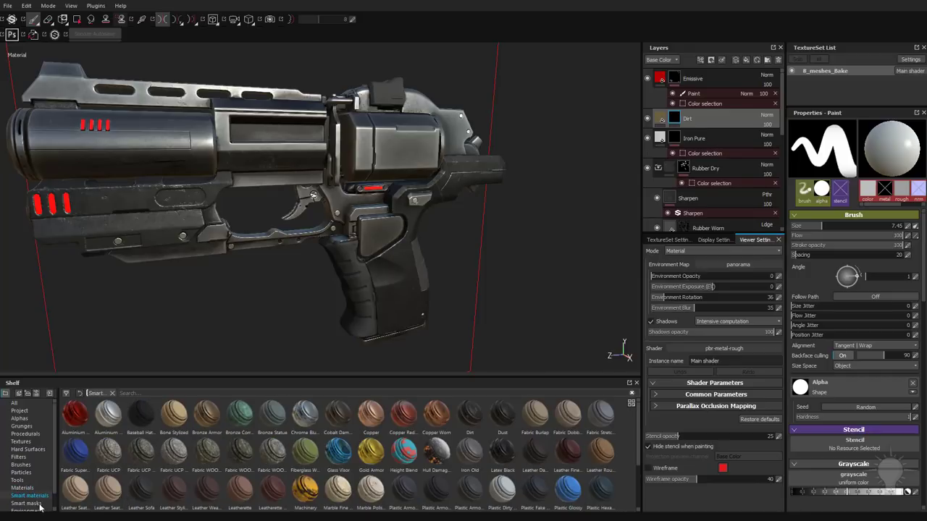
{"action": "left_click", "coordinate": [28, 503]}
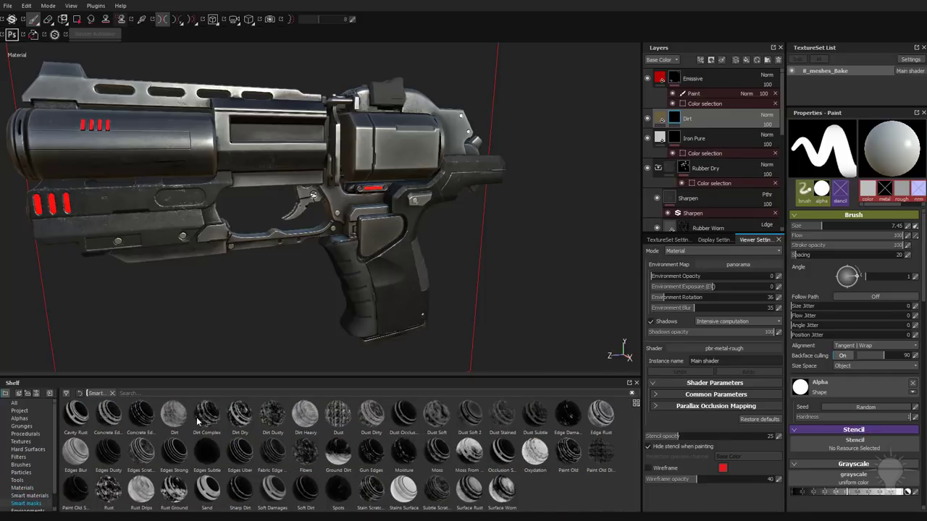
{"action": "mouse_move", "coordinate": [268, 418]}
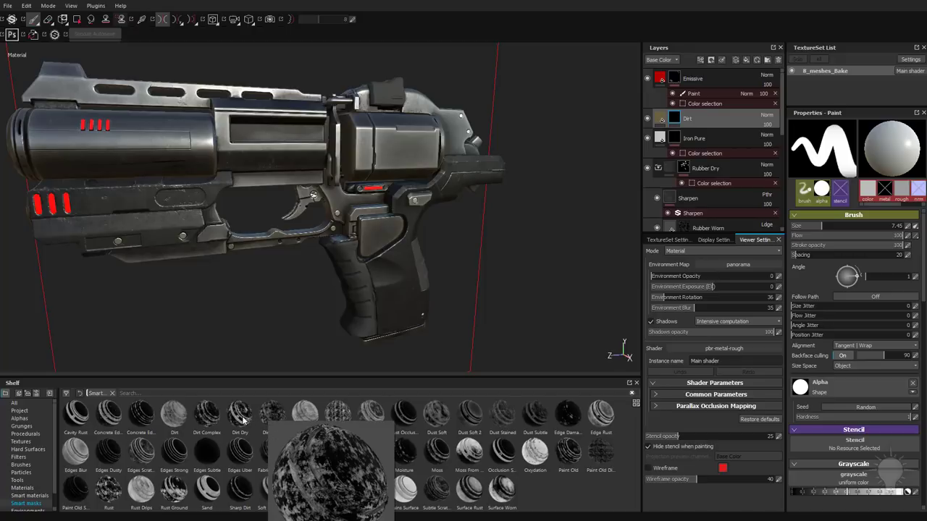
{"action": "left_click_drag", "start_coordinate": [243, 418], "coordinate": [719, 127]}
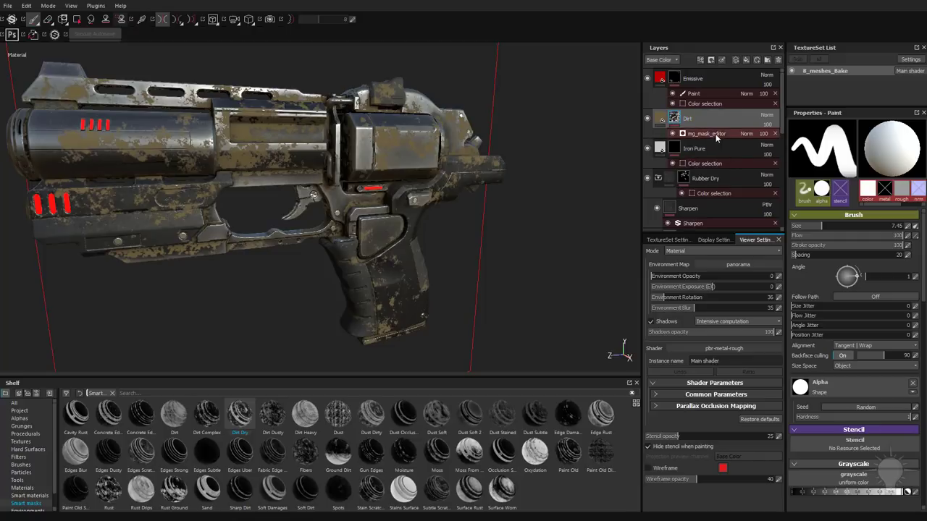
{"action": "left_click_drag", "start_coordinate": [538, 169], "coordinate": [427, 157], "text": "alt"}
{"action": "right_click_drag", "start_coordinate": [427, 156], "coordinate": [318, 181], "text": "shift"}
{"action": "left_click_drag", "start_coordinate": [318, 181], "coordinate": [426, 208], "text": "alt"}
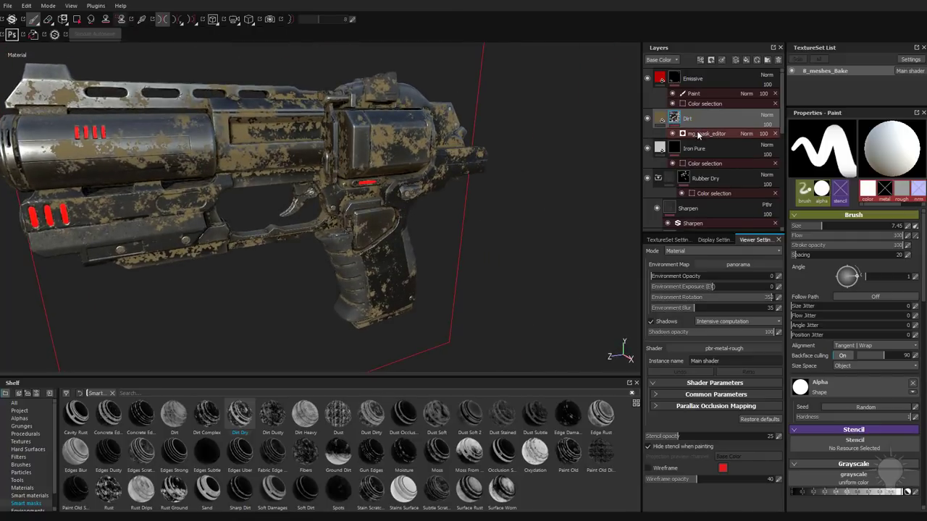
Step: Try the Dirt Complex smart mask on the Dirt layer and lower the mask editor's Global Balance to 0.71, then 0.37
{"action": "left_click", "coordinate": [704, 134]}
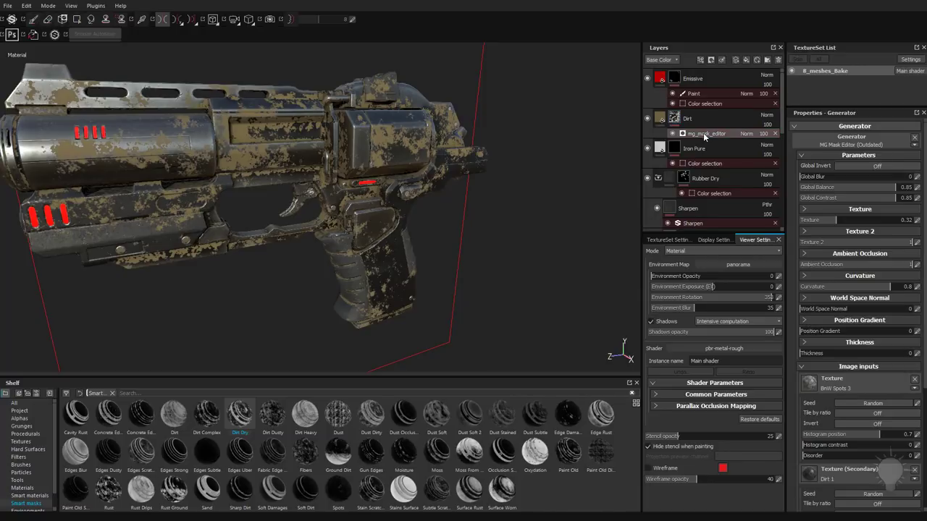
{"action": "left_click", "coordinate": [811, 187]}
{"action": "left_click_drag", "start_coordinate": [810, 187], "coordinate": [879, 187]}
{"action": "mouse_move", "coordinate": [207, 414]}
{"action": "left_mouse_down"}
{"action": "mouse_move", "coordinate": [734, 227]}
{"action": "mouse_move", "coordinate": [706, 119]}
{"action": "mouse_move", "coordinate": [775, 135]}
{"action": "left_mouse_up"}
{"action": "left_click_drag", "start_coordinate": [552, 157], "coordinate": [419, 216], "text": "alt"}
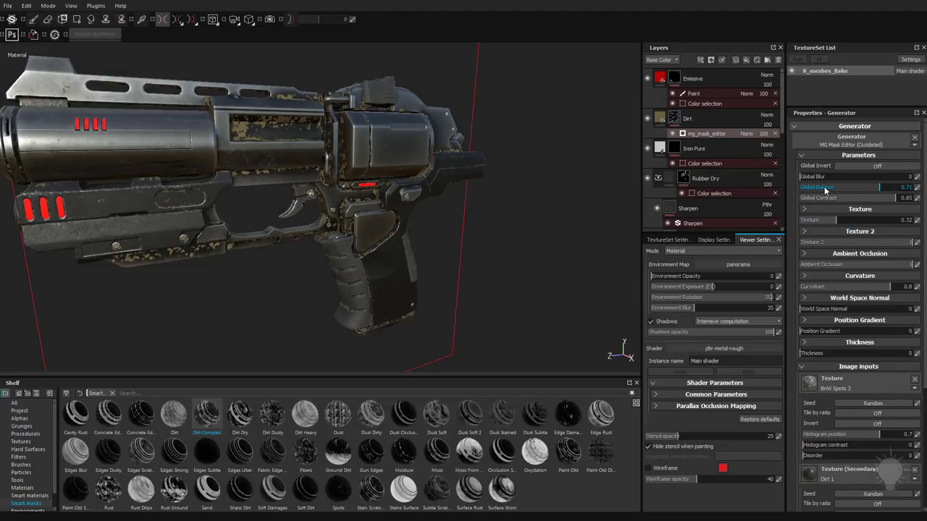
{"action": "left_click_drag", "start_coordinate": [824, 190], "coordinate": [842, 189]}
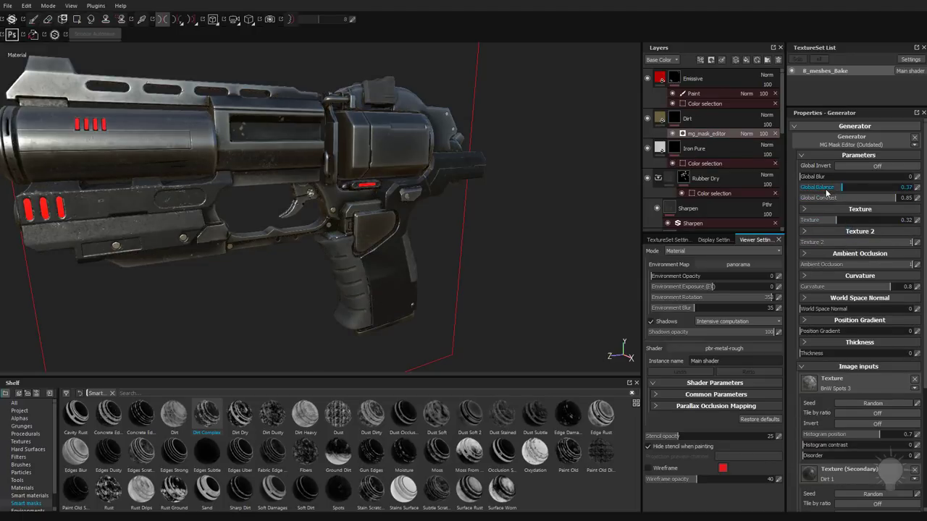
Step: Replace the mask editor effect on the Dirt layer's mask with an MG Dirt generator
{"action": "left_click", "coordinate": [775, 134]}
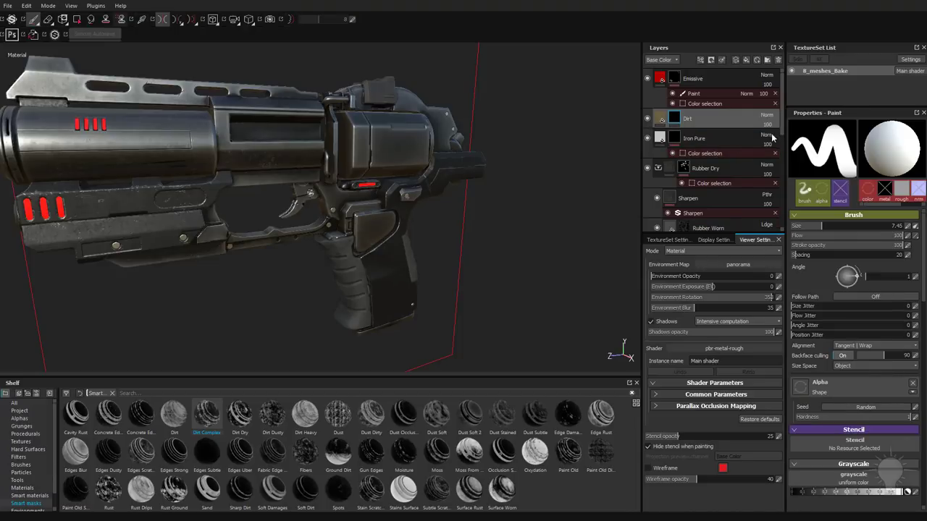
{"action": "right_click", "coordinate": [677, 119]}
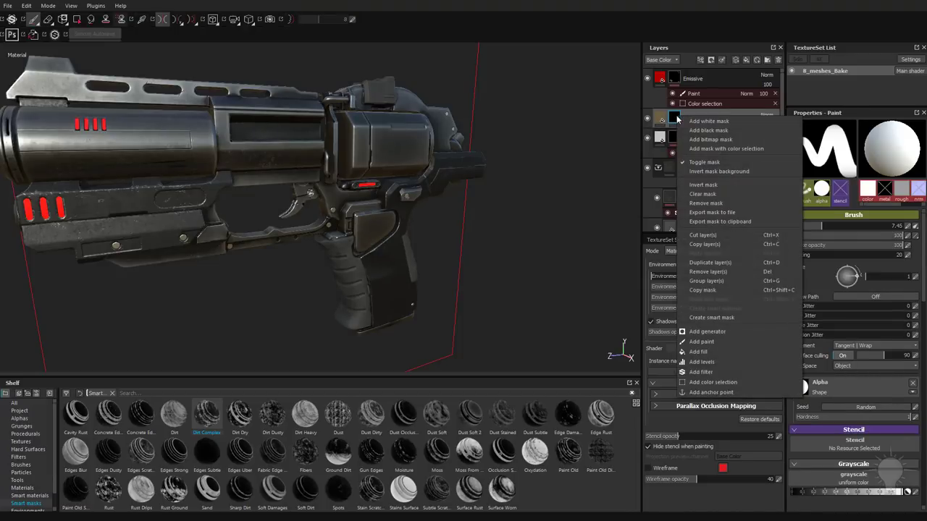
{"action": "left_click", "coordinate": [699, 331]}
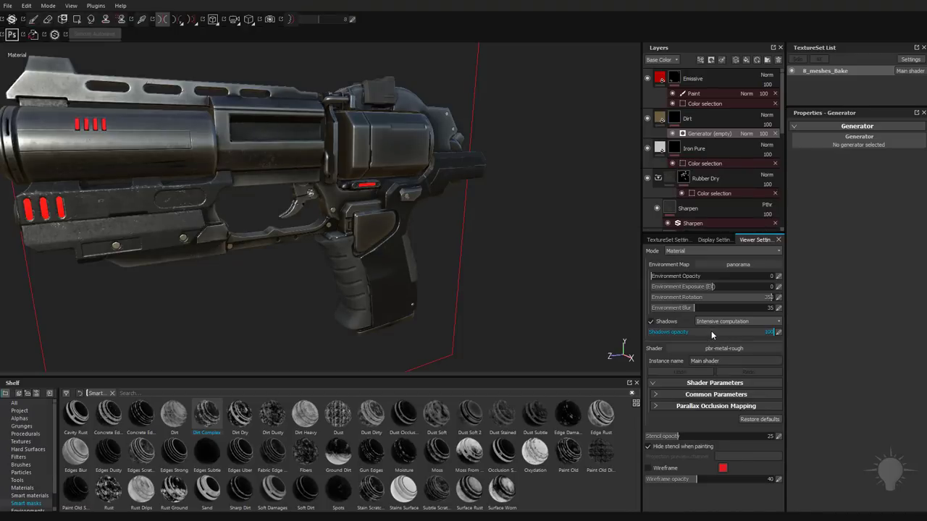
{"action": "left_click", "coordinate": [858, 146]}
{"action": "left_click", "coordinate": [925, 172]}
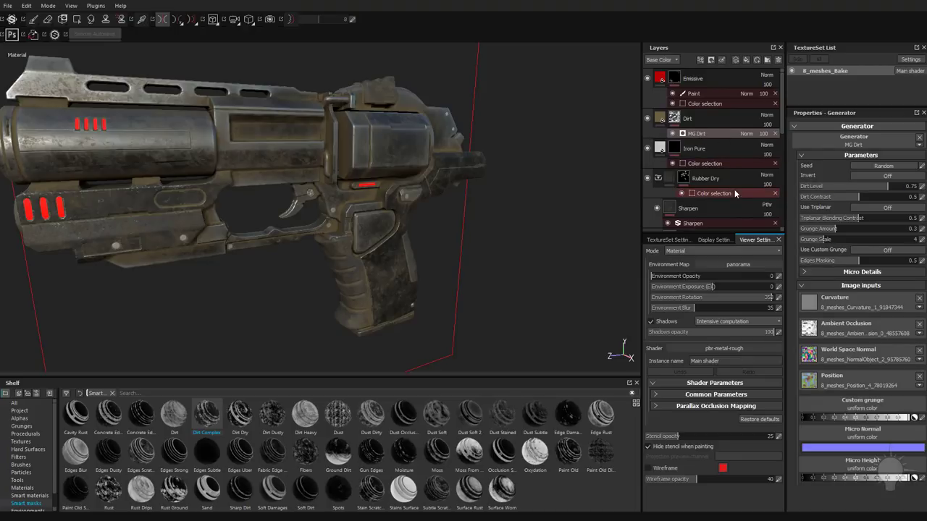
Step: Show only the Dirt layer's mask on the revolver and examine its coverage from several angles
{"action": "left_click_drag", "start_coordinate": [312, 177], "coordinate": [581, 205], "text": "alt"}
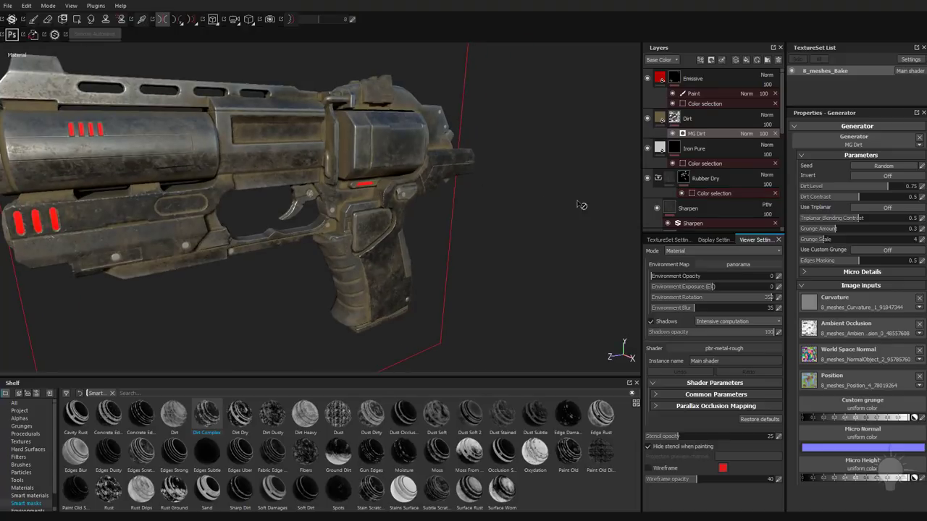
{"action": "left_click", "coordinate": [674, 118], "text": "alt"}
{"action": "left_click_drag", "start_coordinate": [444, 232], "coordinate": [434, 358], "text": "alt"}
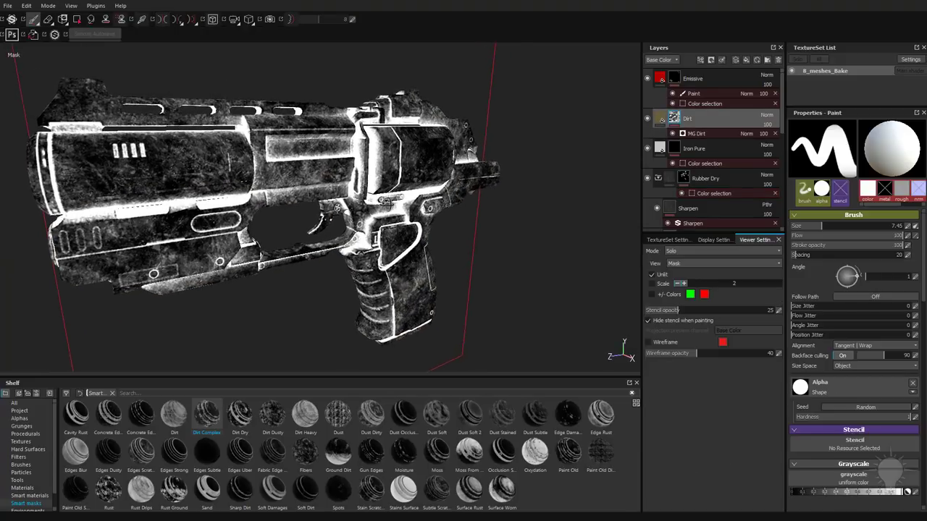
{"action": "mouse_move", "coordinate": [386, 203]}
{"action": "left_mouse_down", "text": "alt"}
{"action": "mouse_move", "coordinate": [283, 165]}
{"action": "mouse_move", "coordinate": [328, 152]}
{"action": "left_mouse_up", "text": "alt"}
{"action": "left_click_drag", "start_coordinate": [362, 183], "coordinate": [371, 185], "text": "alt"}
{"action": "right_click_drag", "start_coordinate": [371, 184], "coordinate": [362, 184], "text": "ctrl"}
{"action": "left_click_drag", "start_coordinate": [366, 184], "coordinate": [429, 181], "text": "alt"}
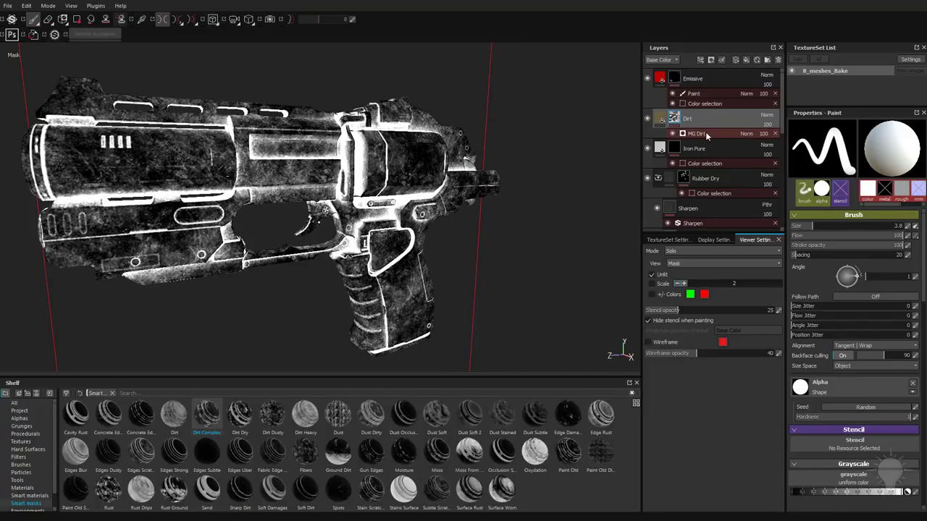
Step: Try high and low Dirt Level values on the MG Dirt generator, settling on 0.58, and check the mask around the revolver
{"action": "left_click", "coordinate": [707, 136]}
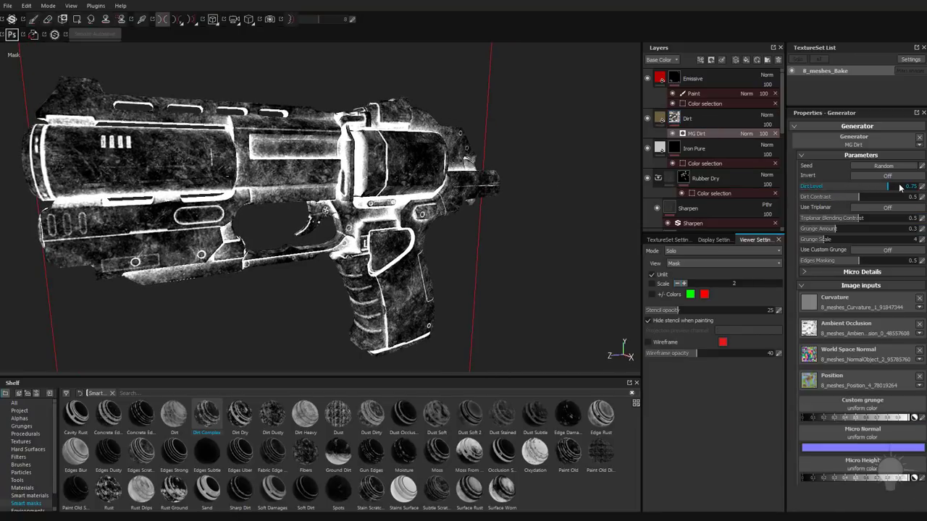
{"action": "left_click", "coordinate": [899, 186]}
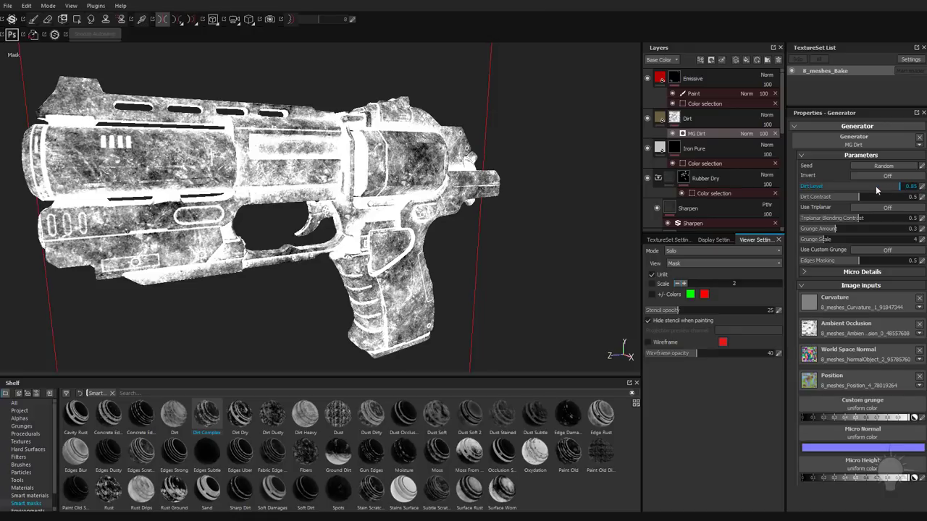
{"action": "left_click", "coordinate": [839, 187]}
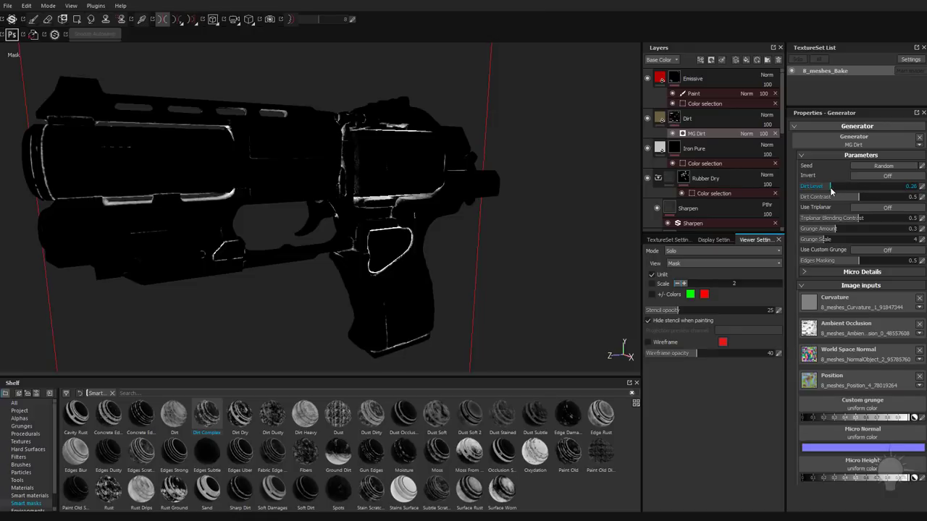
{"action": "mouse_move", "coordinate": [832, 189]}
{"action": "left_mouse_down"}
{"action": "mouse_move", "coordinate": [823, 190]}
{"action": "mouse_move", "coordinate": [849, 188]}
{"action": "left_mouse_up"}
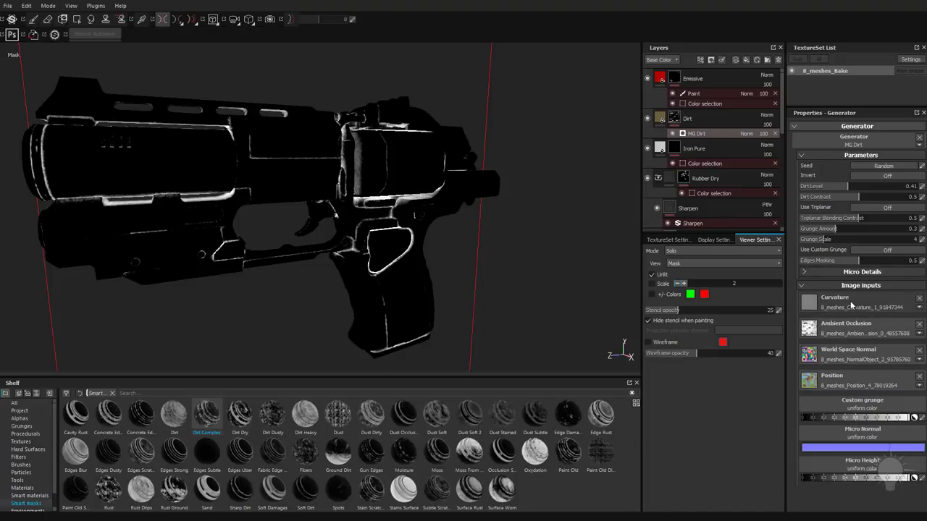
{"action": "left_click_drag", "start_coordinate": [847, 187], "coordinate": [867, 188]}
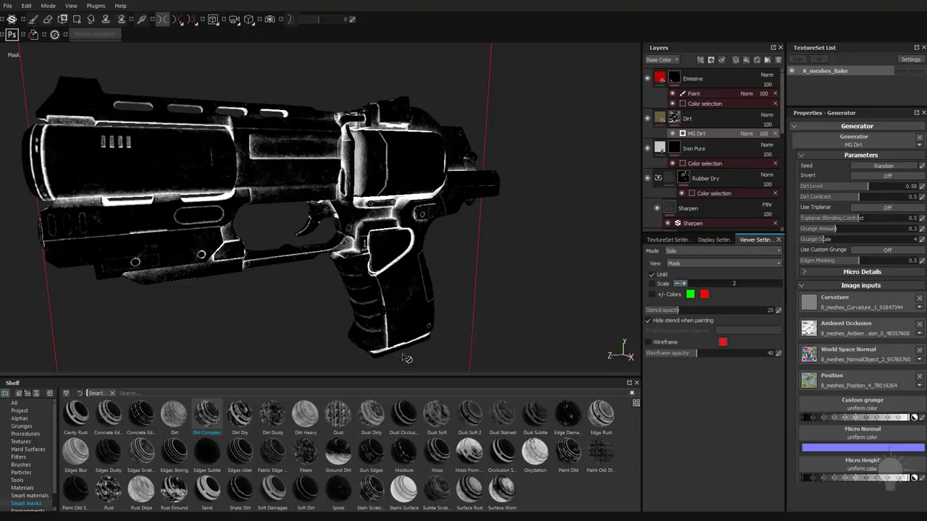
{"action": "right_click_drag", "start_coordinate": [430, 338], "coordinate": [358, 268], "text": "alt"}
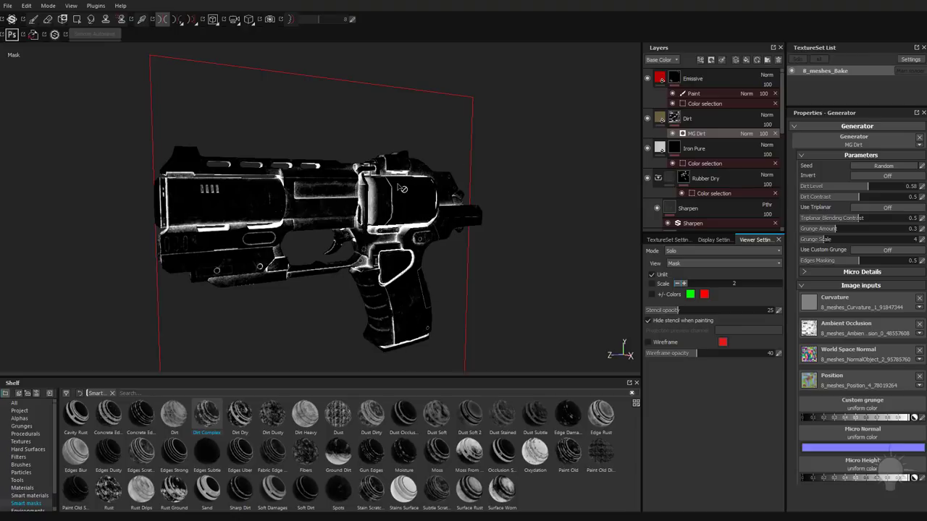
{"action": "right_click_drag", "start_coordinate": [197, 161], "coordinate": [266, 202], "text": "alt"}
{"action": "middle_click_drag", "start_coordinate": [266, 202], "coordinate": [237, 183], "text": "alt"}
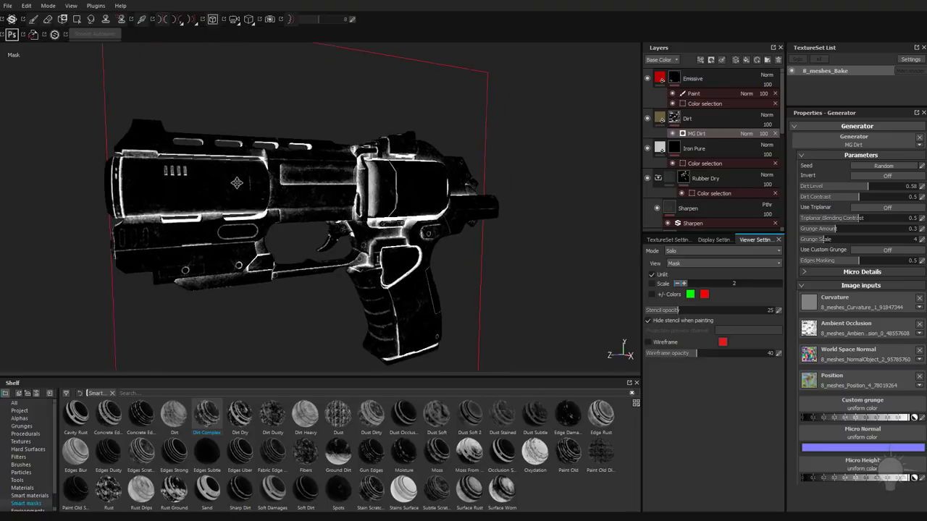
{"action": "left_click_drag", "start_coordinate": [237, 182], "coordinate": [194, 189], "text": "alt"}
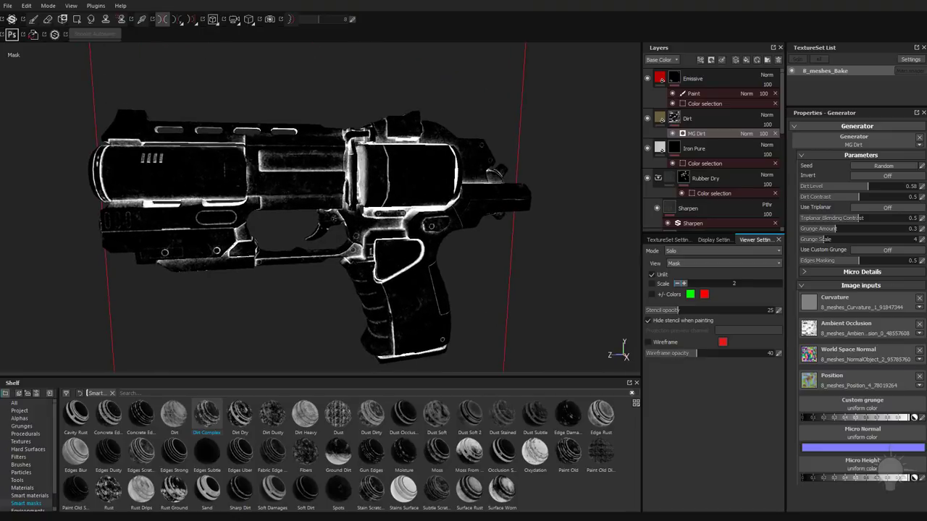
Step: Switch to the web browser, look through the YouTube channel's created playlists, and move the browser window out of the way
{"action": "key", "text": "alt+Tab"}
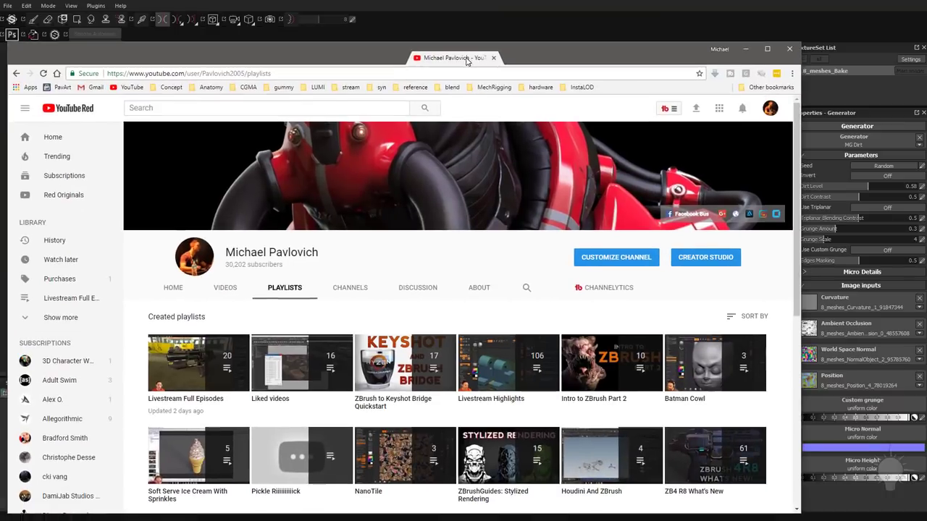
{"action": "scroll", "coordinate": [442, 259], "scroll_direction": "down", "scroll_amount": 4}
{"action": "scroll", "coordinate": [442, 259], "scroll_direction": "down", "scroll_amount": 2}
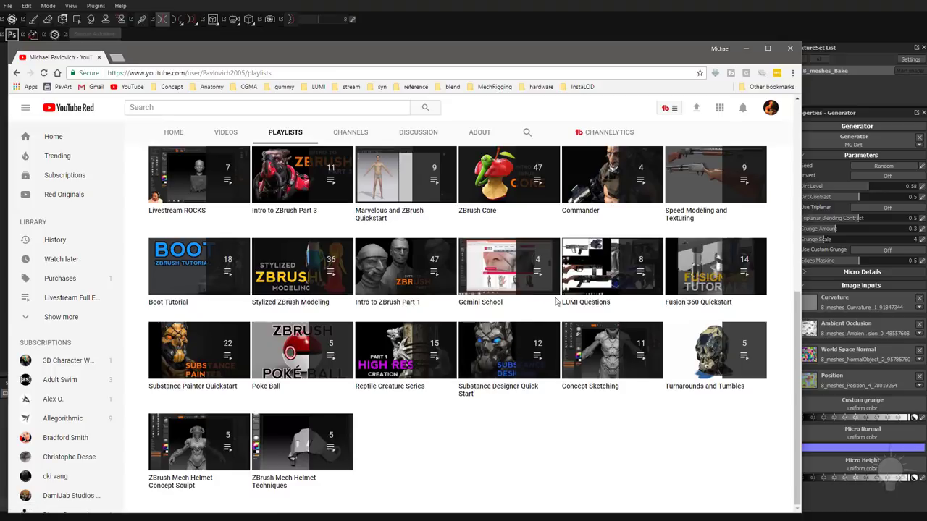
{"action": "left_click_drag", "start_coordinate": [344, 59], "coordinate": [333, 520]}
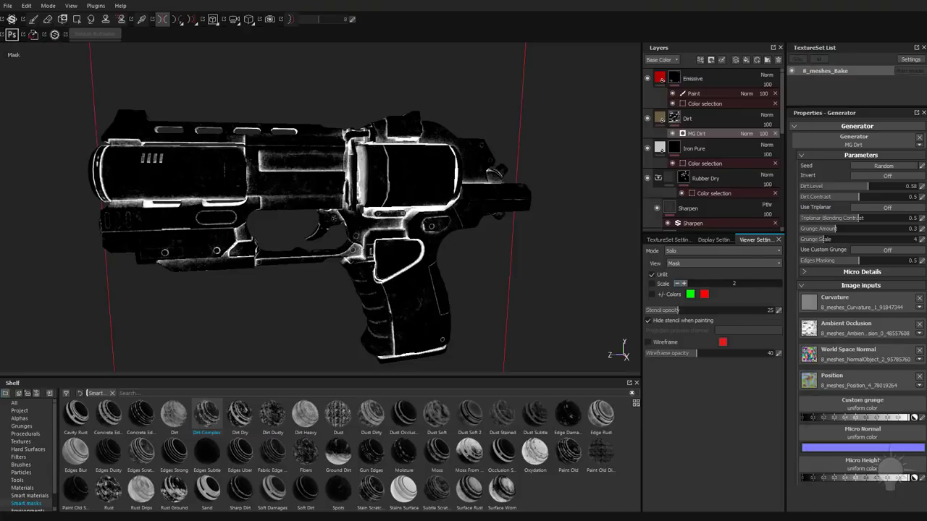
Step: Return the viewport to the full material display and rotate the environment lighting to 2
{"action": "left_click_drag", "start_coordinate": [321, 125], "coordinate": [432, 226], "text": "alt"}
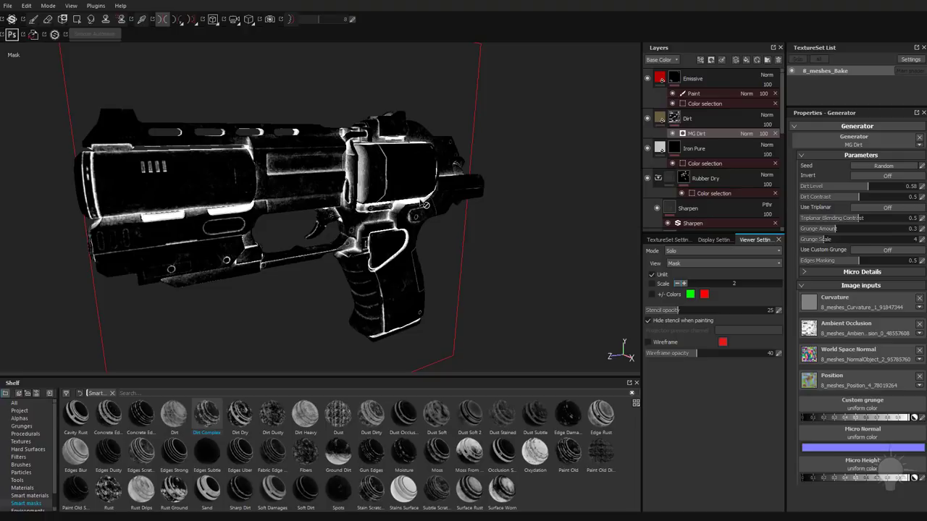
{"action": "key", "text": "m"}
{"action": "left_click_drag", "start_coordinate": [398, 216], "coordinate": [389, 171], "text": "alt"}
{"action": "right_click_drag", "start_coordinate": [389, 170], "coordinate": [347, 173], "text": "shift"}
{"action": "left_click_drag", "start_coordinate": [400, 210], "coordinate": [456, 209], "text": "alt"}
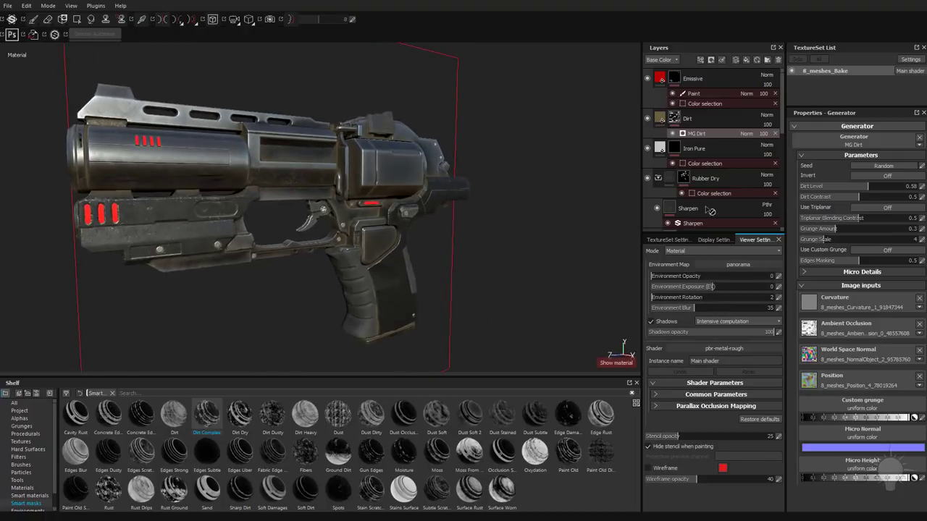
Step: Set the MG Dirt generator's Dirt Level to 0.46 and its Grunge Amount to 0.23
{"action": "left_click_drag", "start_coordinate": [869, 186], "coordinate": [847, 188]}
{"action": "left_click", "coordinate": [853, 229]}
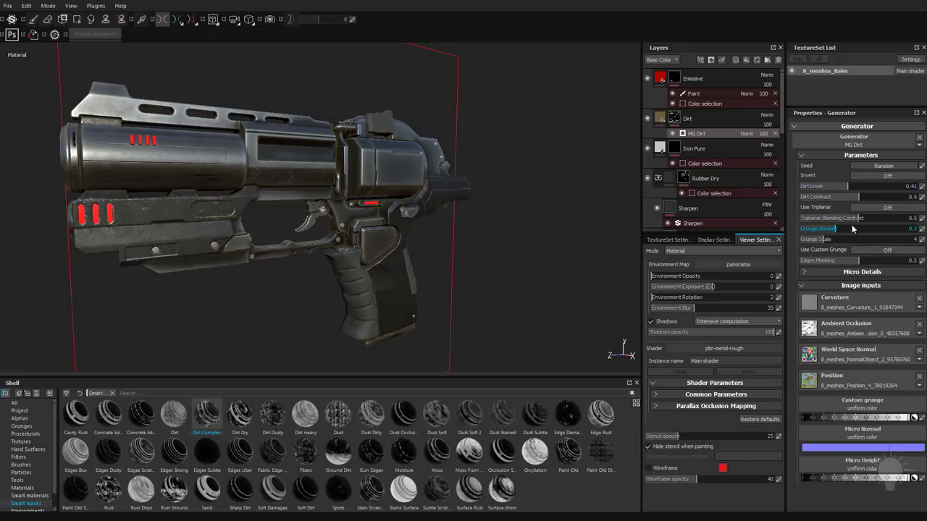
{"action": "left_click_drag", "start_coordinate": [873, 235], "coordinate": [826, 231]}
{"action": "left_click", "coordinate": [828, 188]}
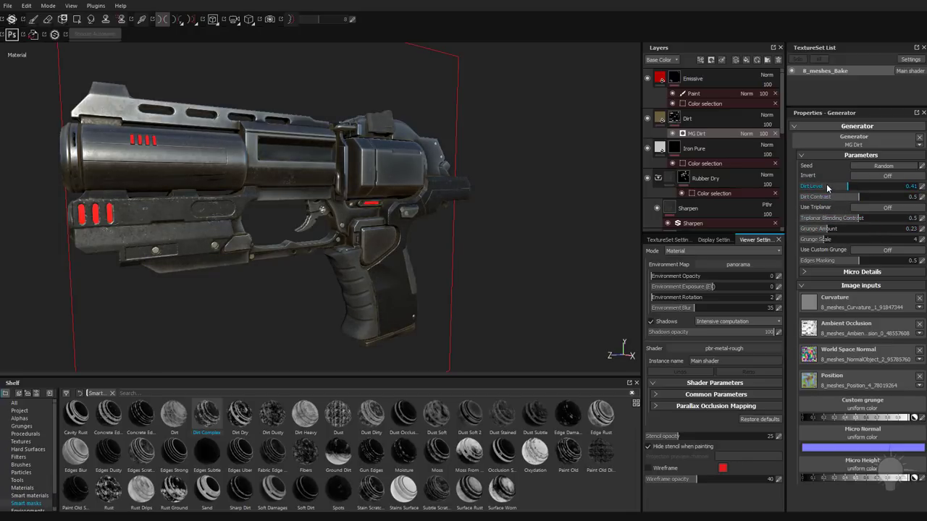
{"action": "left_click_drag", "start_coordinate": [827, 188], "coordinate": [878, 188]}
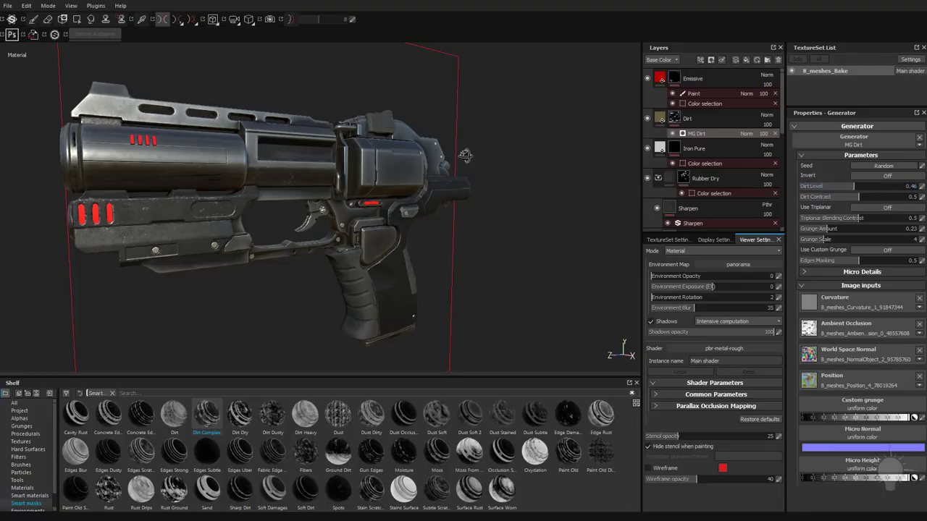
Step: Raise the MG Dirt generator's Dirt Level to 0.93 and view the dirt coverage up close
{"action": "left_click_drag", "start_coordinate": [465, 156], "coordinate": [513, 170], "text": "alt"}
{"action": "right_click_drag", "start_coordinate": [512, 170], "coordinate": [616, 190], "text": "alt"}
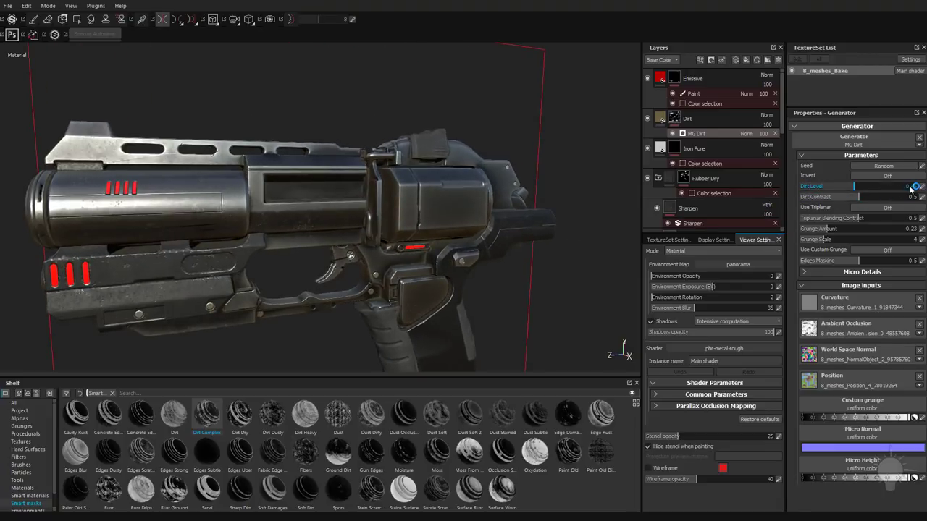
{"action": "left_click", "coordinate": [910, 188]}
{"action": "middle_click_drag", "start_coordinate": [375, 191], "coordinate": [368, 170], "text": "alt"}
{"action": "right_click_drag", "start_coordinate": [368, 174], "coordinate": [440, 215], "text": "alt"}
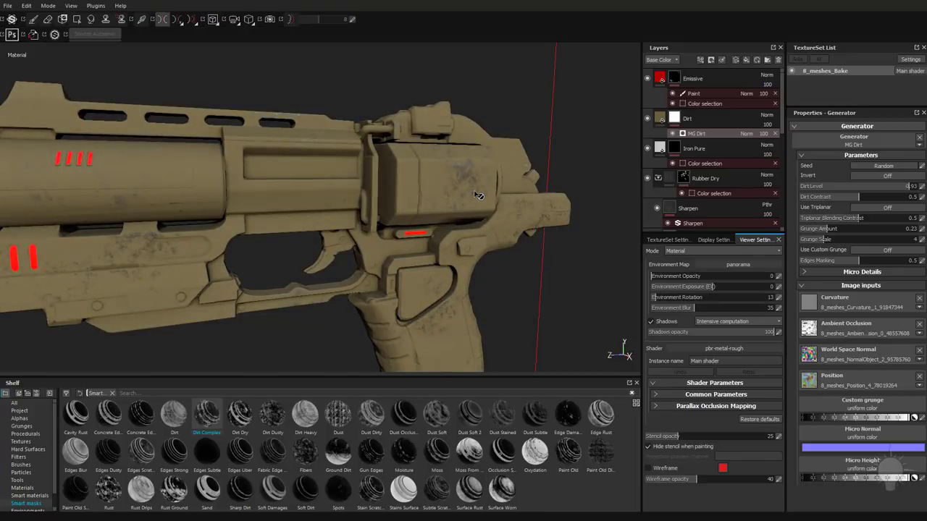
Step: Adjust the Dirt layer's base color to a muted brown with RGB 0.185, 0.147, 0.085
{"action": "left_click", "coordinate": [661, 119]}
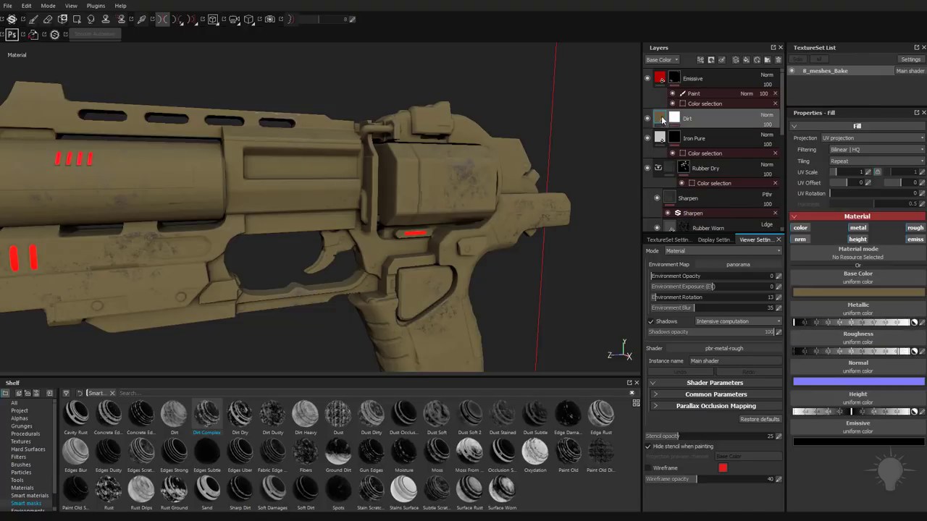
{"action": "left_click", "coordinate": [854, 293]}
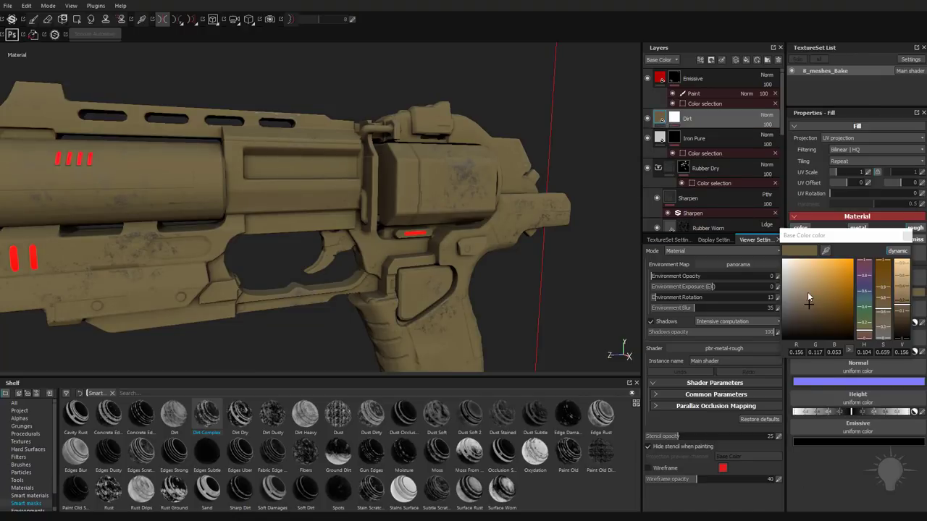
{"action": "mouse_move", "coordinate": [809, 297]}
{"action": "left_mouse_down"}
{"action": "mouse_move", "coordinate": [805, 288]}
{"action": "mouse_move", "coordinate": [802, 308]}
{"action": "mouse_move", "coordinate": [814, 283]}
{"action": "left_mouse_up"}
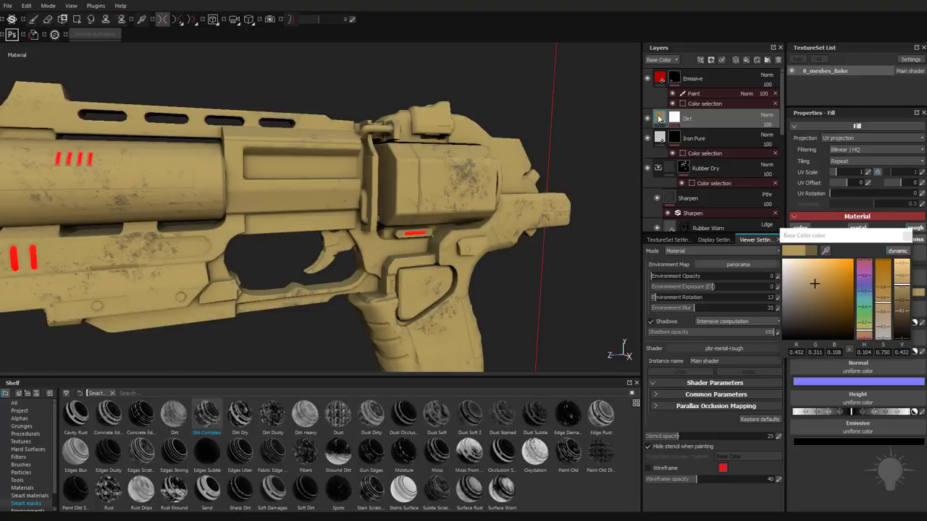
{"action": "mouse_move", "coordinate": [805, 303]}
{"action": "left_mouse_down"}
{"action": "mouse_move", "coordinate": [803, 294]}
{"action": "mouse_move", "coordinate": [806, 303]}
{"action": "left_mouse_up"}
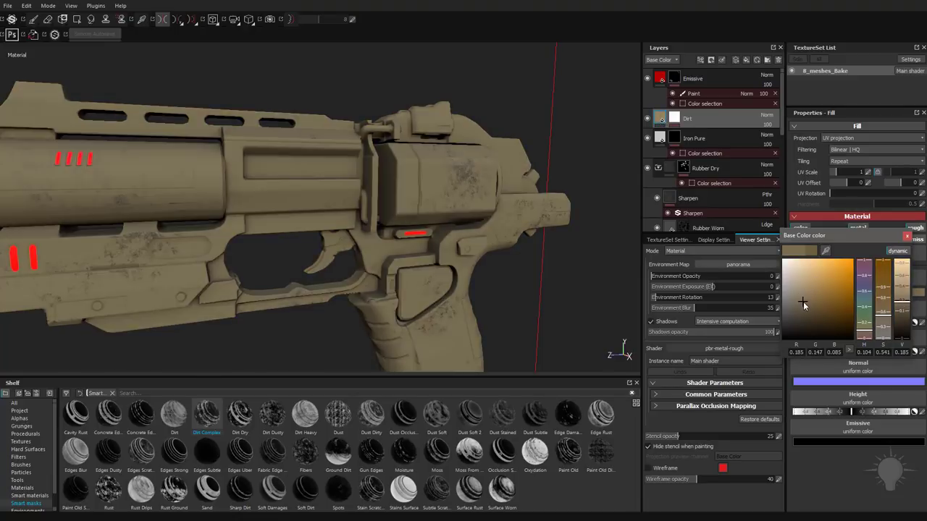
{"action": "left_click", "coordinate": [907, 237]}
Step: Change the Emissive layer's emissive color to a bright yellow with RGB 0.820, 0.697, 0.020
{"action": "left_click", "coordinate": [660, 79]}
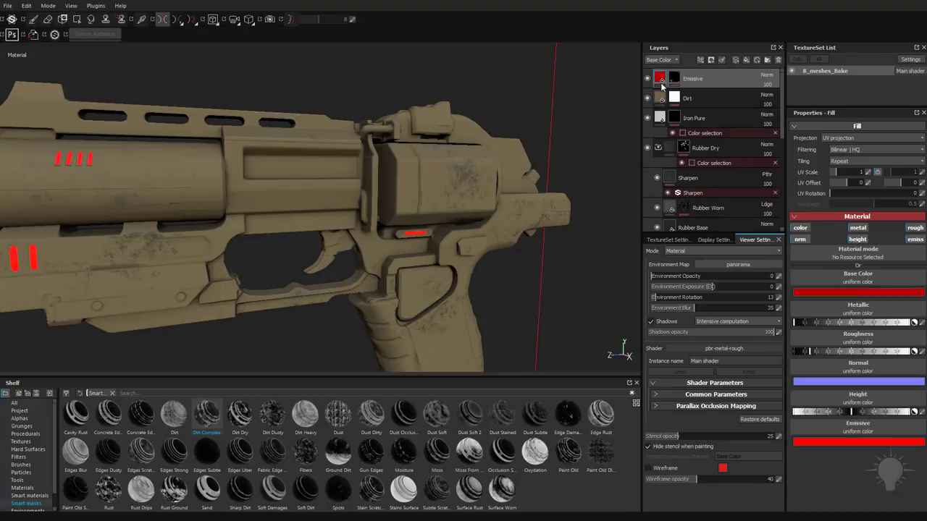
{"action": "left_click", "coordinate": [859, 441]}
{"action": "left_click_drag", "start_coordinate": [861, 476], "coordinate": [836, 418]}
{"action": "left_click", "coordinate": [828, 429]}
{"action": "left_click_drag", "start_coordinate": [862, 450], "coordinate": [862, 481]}
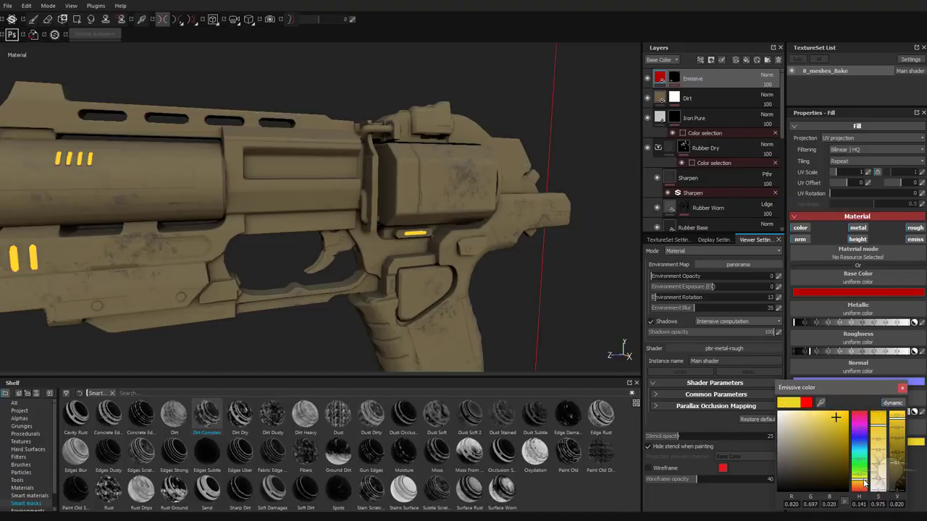
{"action": "left_click", "coordinate": [901, 388]}
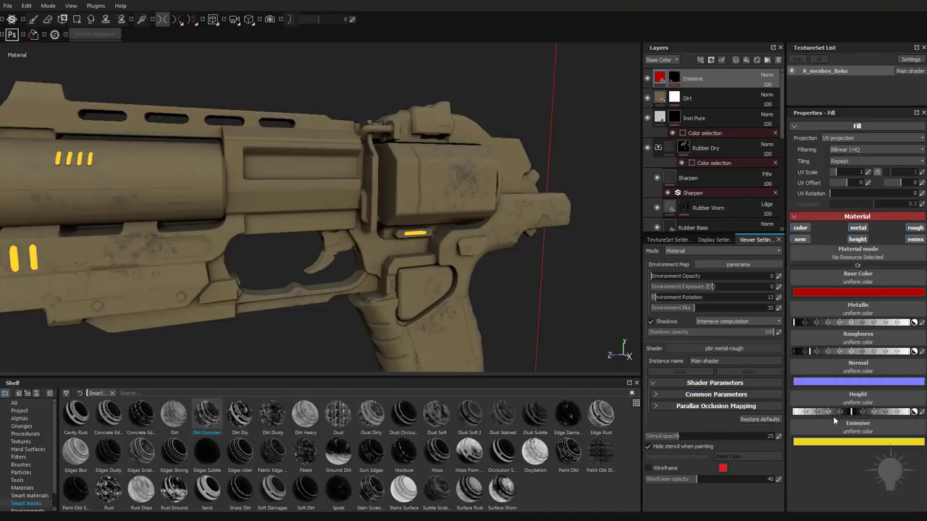
Step: Preview the procedural textures and apply BnW Spots 1 to the Dirt layer's base color
{"action": "left_click", "coordinate": [691, 101]}
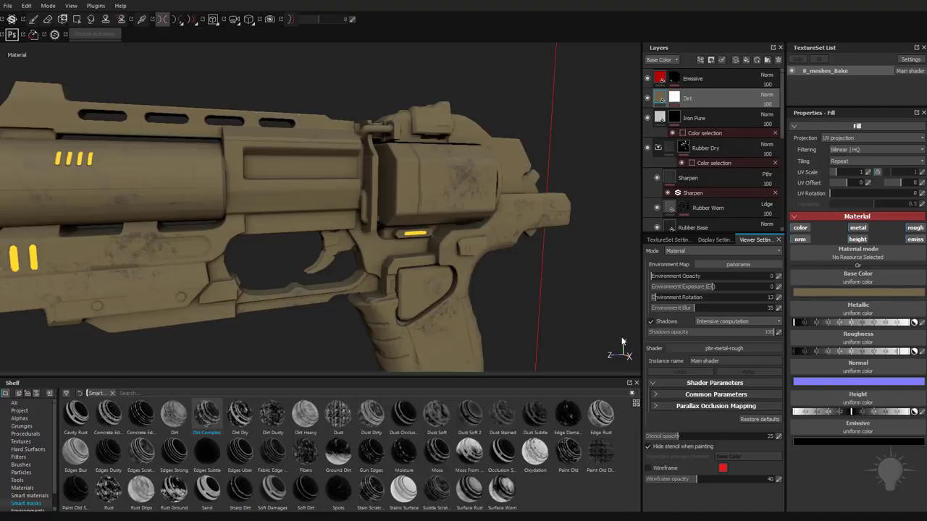
{"action": "left_click", "coordinate": [24, 434]}
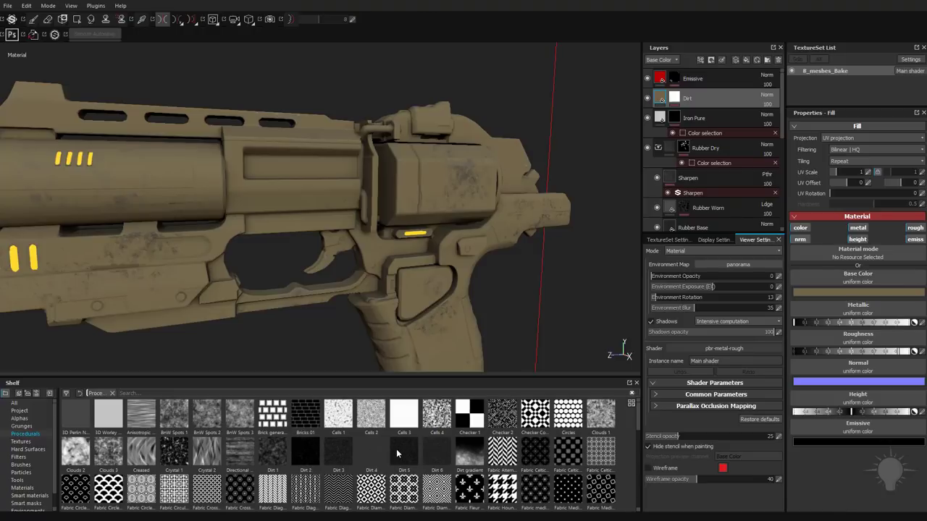
{"action": "mouse_move", "coordinate": [397, 452]}
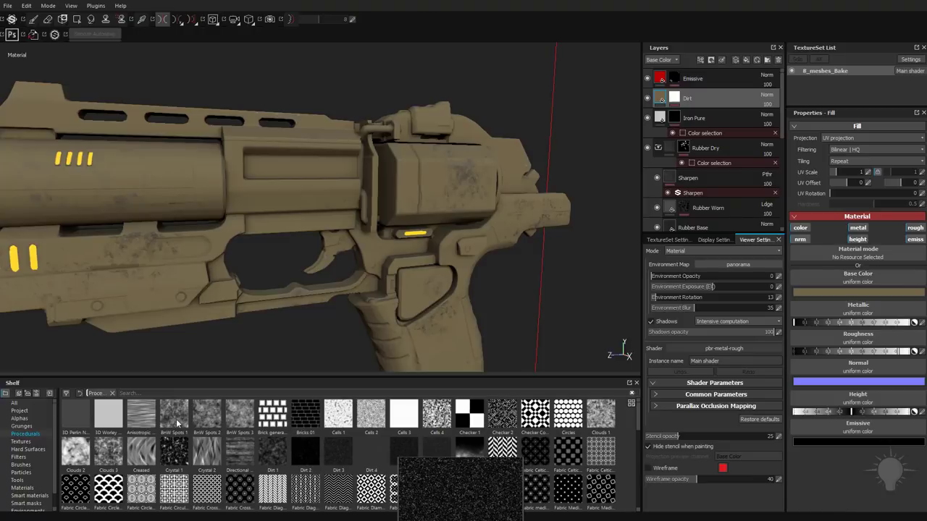
{"action": "mouse_move", "coordinate": [116, 460]}
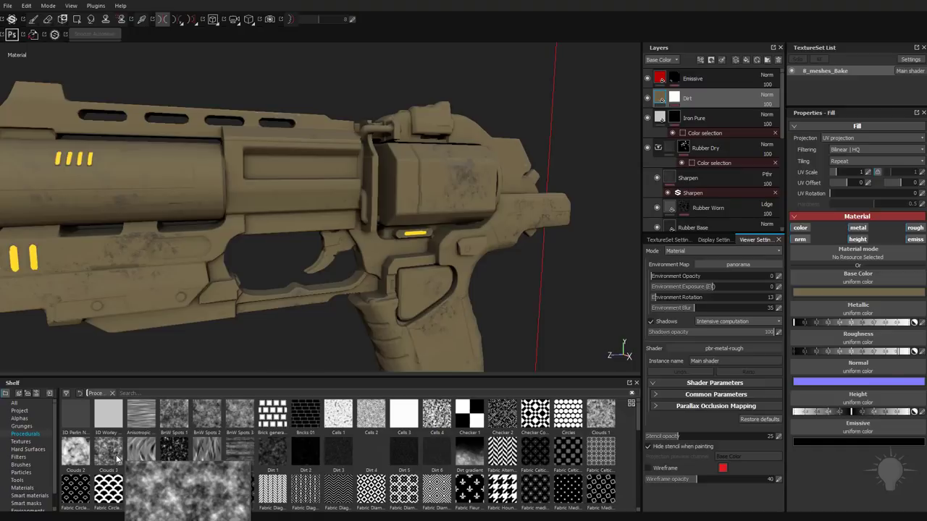
{"action": "mouse_move", "coordinate": [167, 420]}
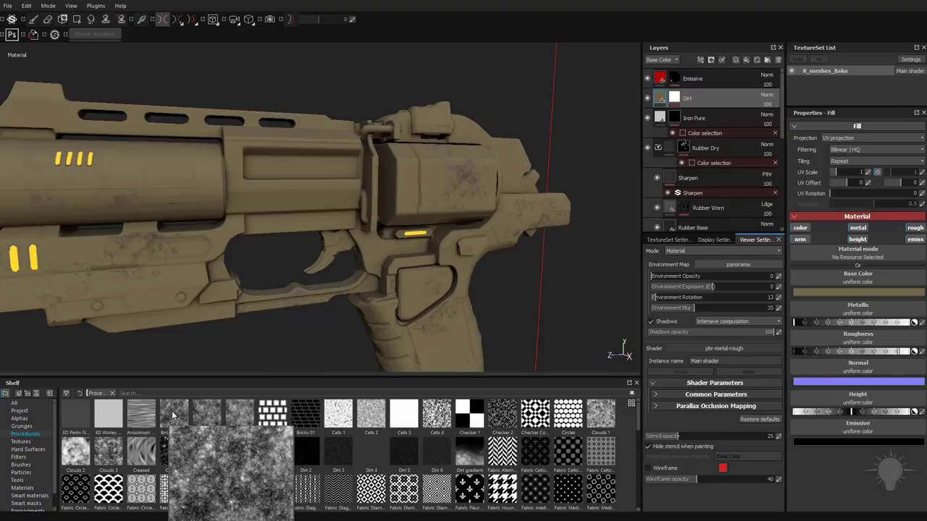
{"action": "left_click_drag", "start_coordinate": [174, 413], "coordinate": [876, 281]}
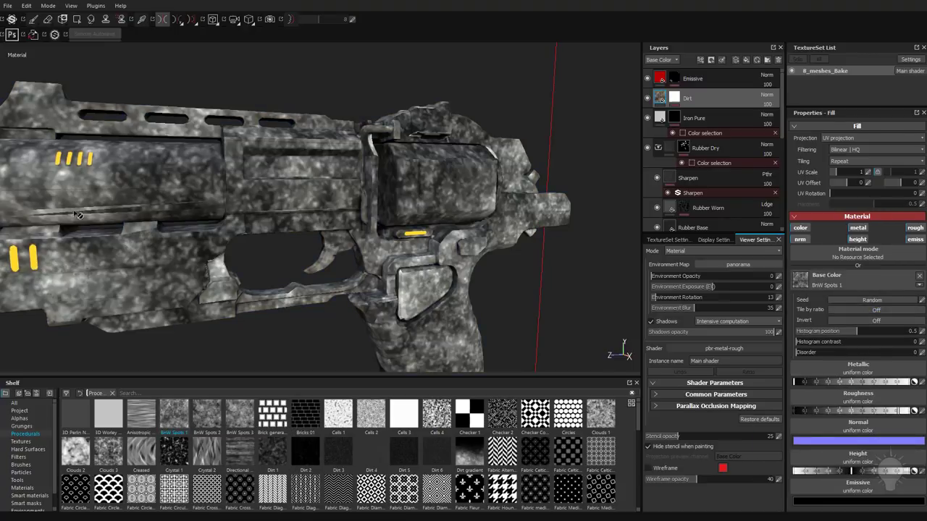
Step: Set the BnW Spots 1 histogram position to 0.56 and try out inversion and histogram contrast, leaving Invert off and contrast at 0
{"action": "right_click_drag", "start_coordinate": [243, 265], "coordinate": [303, 214], "text": "alt"}
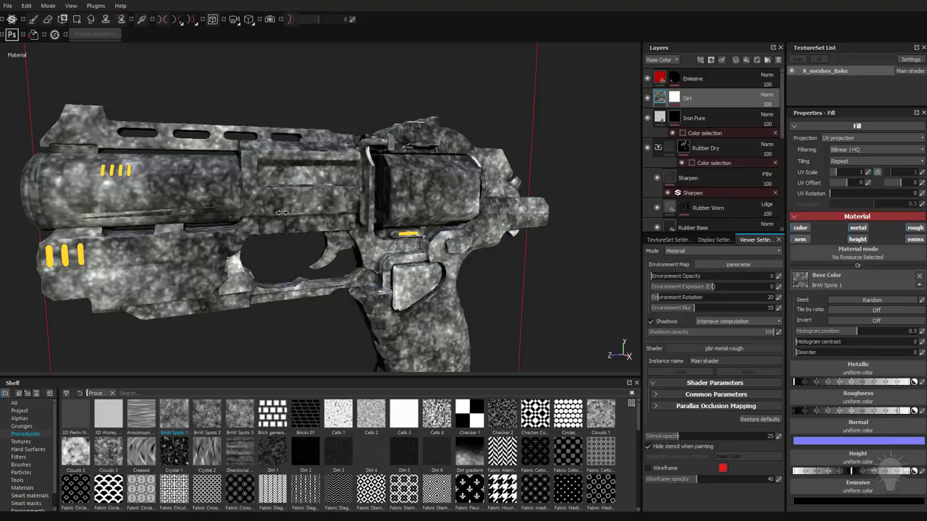
{"action": "middle_click_drag", "start_coordinate": [302, 214], "coordinate": [288, 218], "text": "alt"}
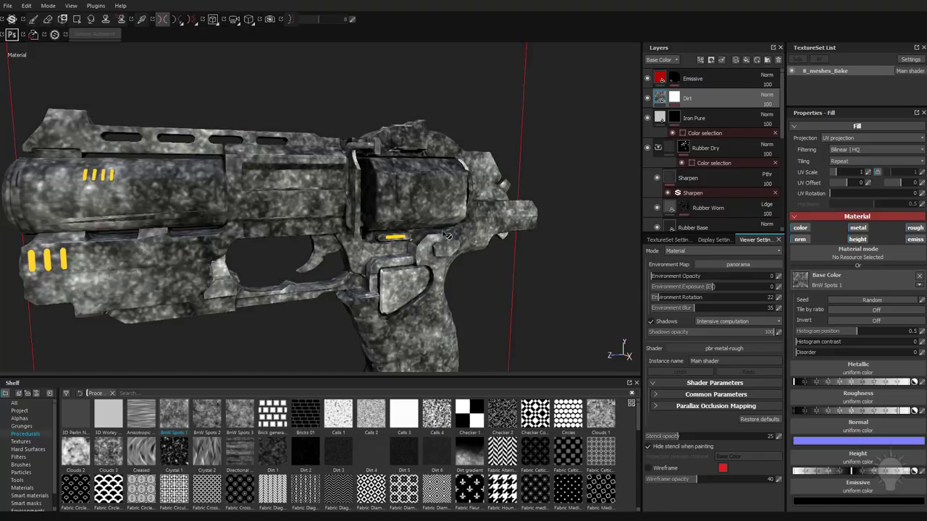
{"action": "left_click_drag", "start_coordinate": [867, 334], "coordinate": [864, 335]}
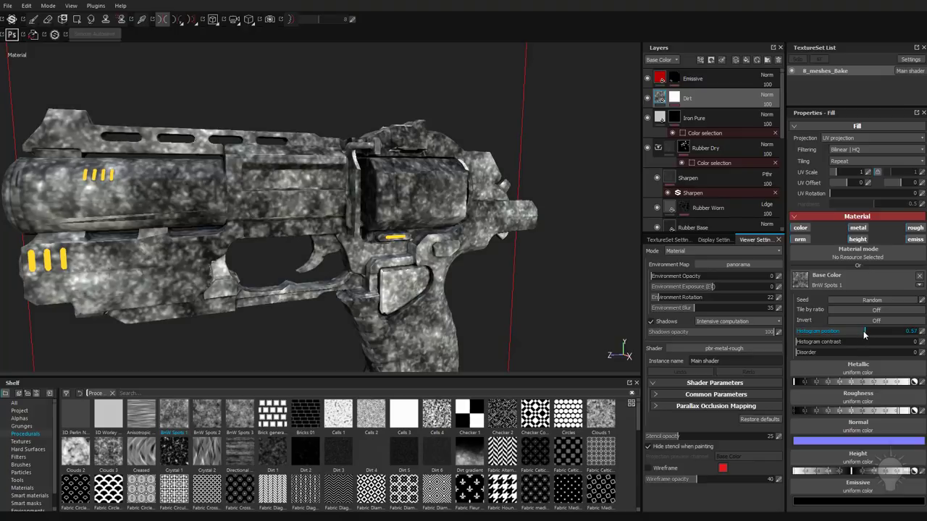
{"action": "left_click", "coordinate": [874, 319]}
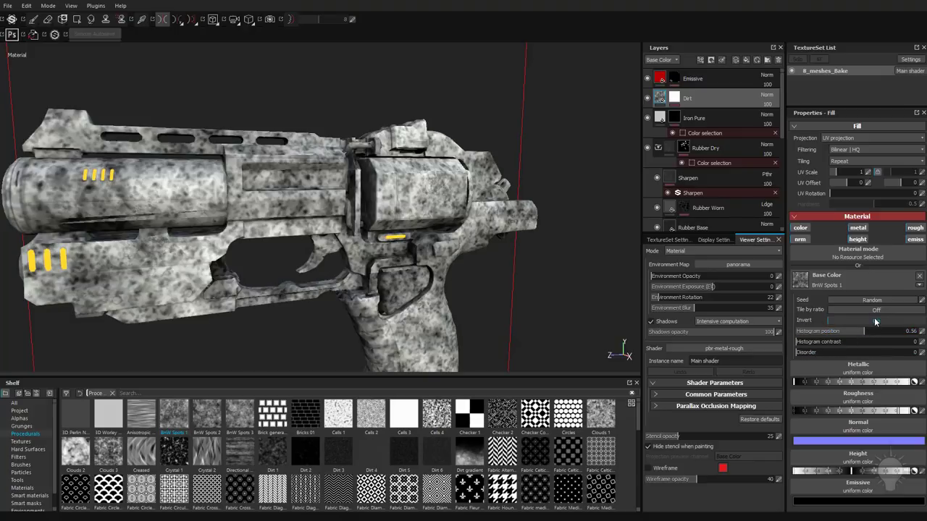
{"action": "left_click", "coordinate": [874, 318]}
{"action": "left_click_drag", "start_coordinate": [834, 342], "coordinate": [793, 344]}
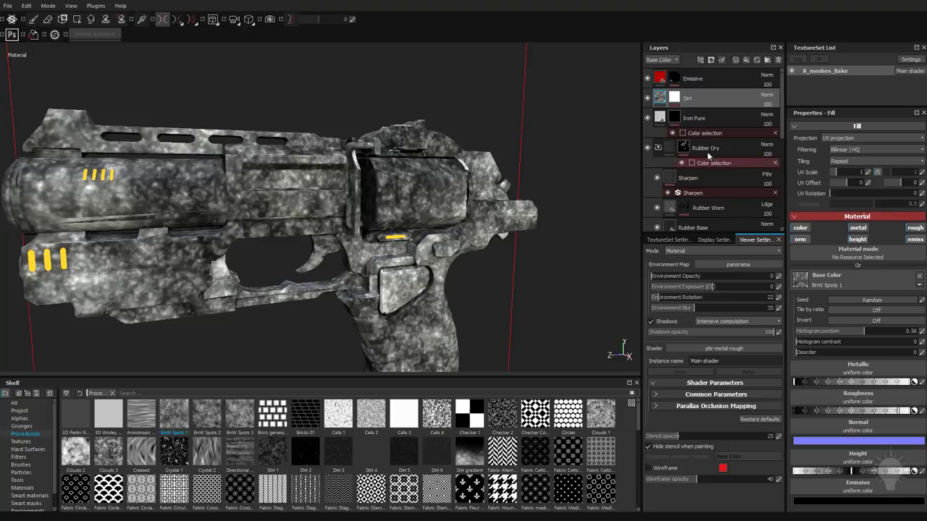
Step: Add a Gradient filter to the Dirt layer's content, affecting only the color channel
{"action": "right_click", "coordinate": [658, 99]}
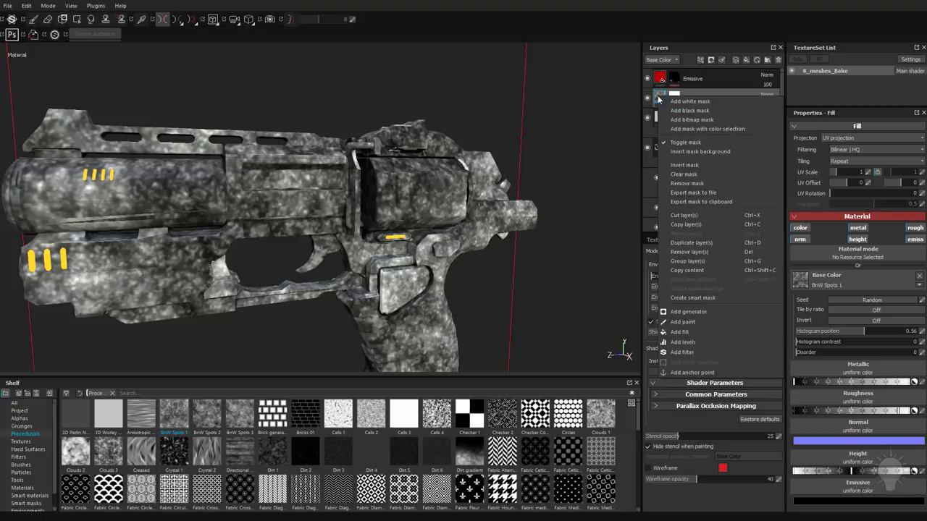
{"action": "left_click", "coordinate": [682, 353]}
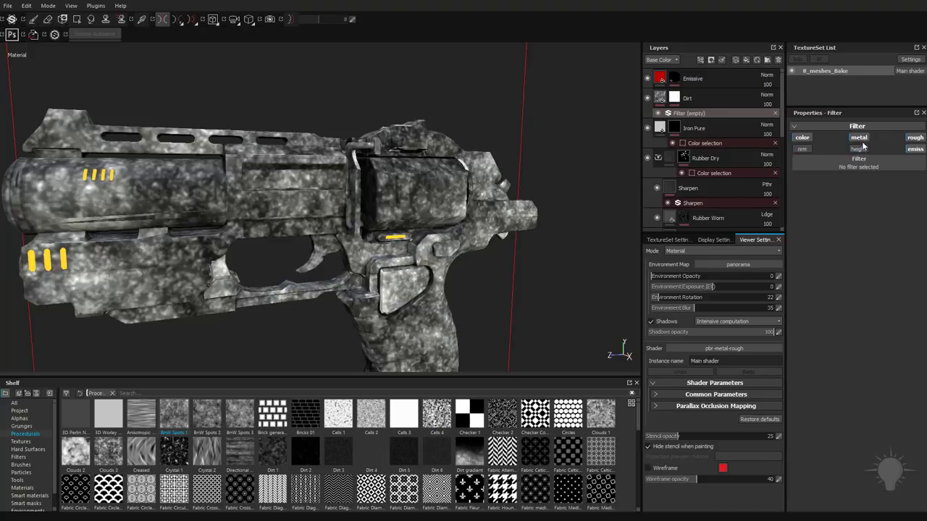
{"action": "left_click", "coordinate": [879, 164]}
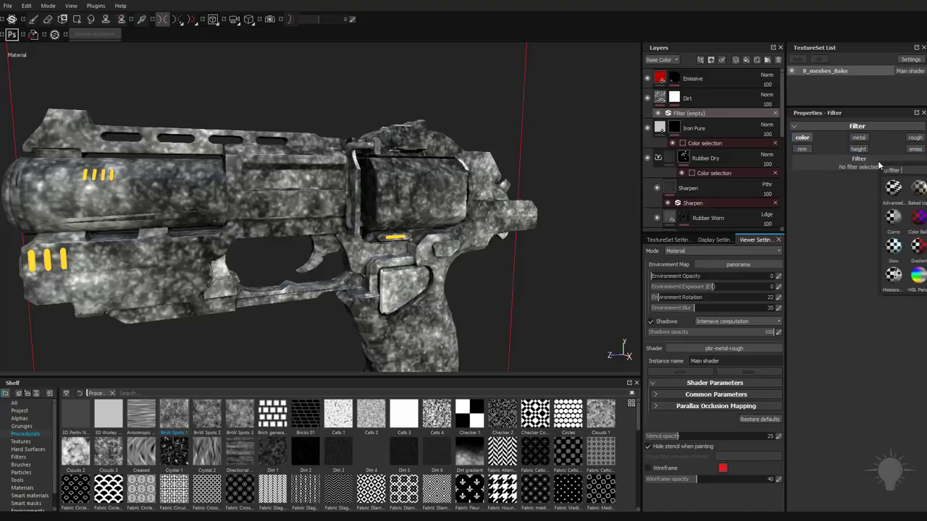
{"action": "left_click", "coordinate": [916, 248]}
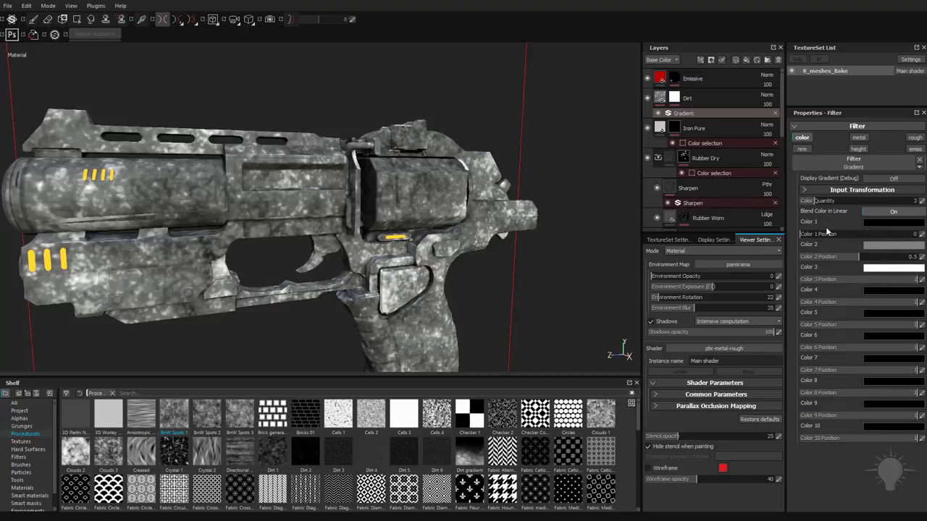
Step: Set the Gradient filter's Color 1 to dark brown (0.210, 0.157, 0.083) and Color 2 to olive brown (0.407, 0.364, 0.244)
{"action": "left_click", "coordinate": [875, 225]}
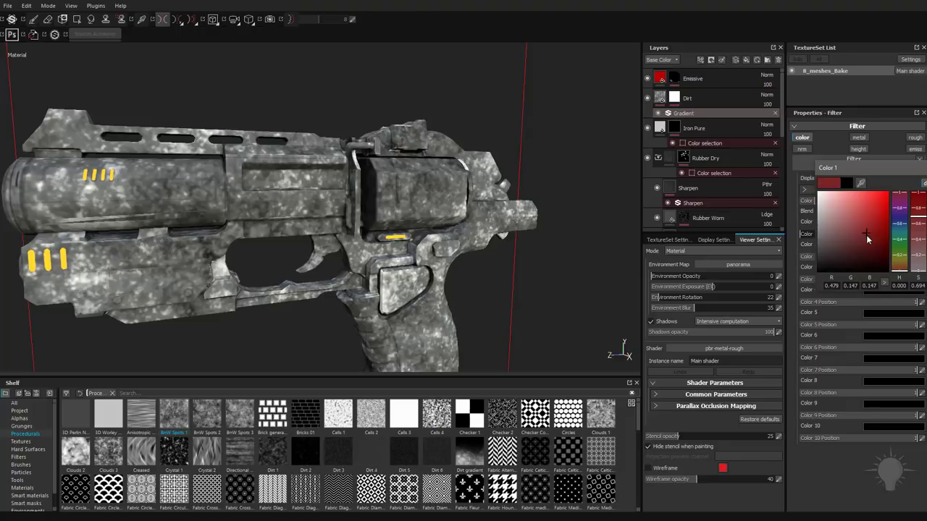
{"action": "left_click", "coordinate": [842, 249]}
{"action": "left_click_drag", "start_coordinate": [897, 267], "coordinate": [860, 255]}
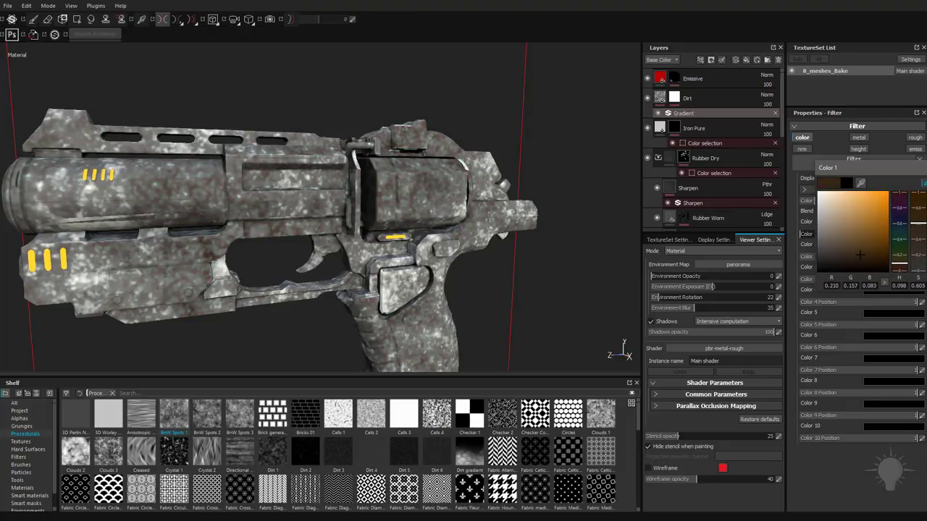
{"action": "left_click", "coordinate": [883, 244]}
{"action": "left_click", "coordinate": [835, 266]}
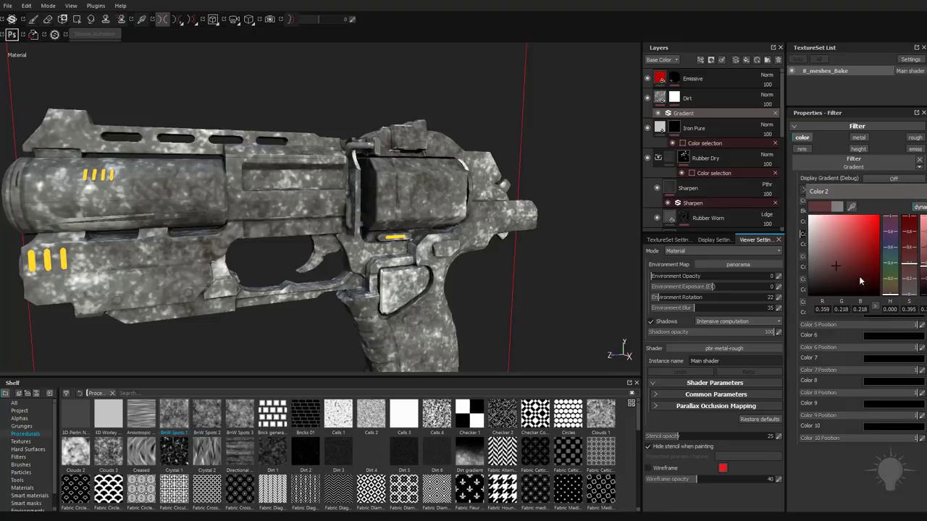
{"action": "left_click_drag", "start_coordinate": [890, 287], "coordinate": [890, 286]}
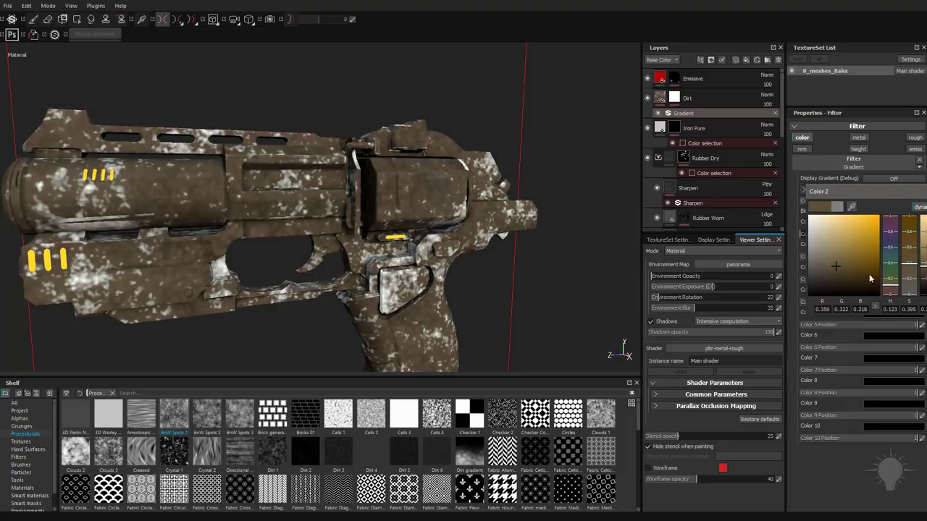
{"action": "left_click", "coordinate": [838, 267]}
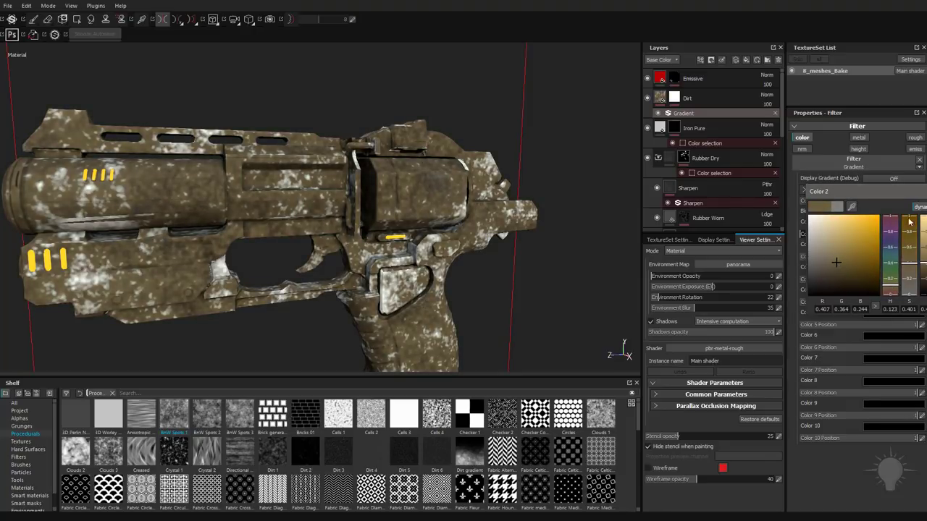
{"action": "left_click", "coordinate": [926, 192]}
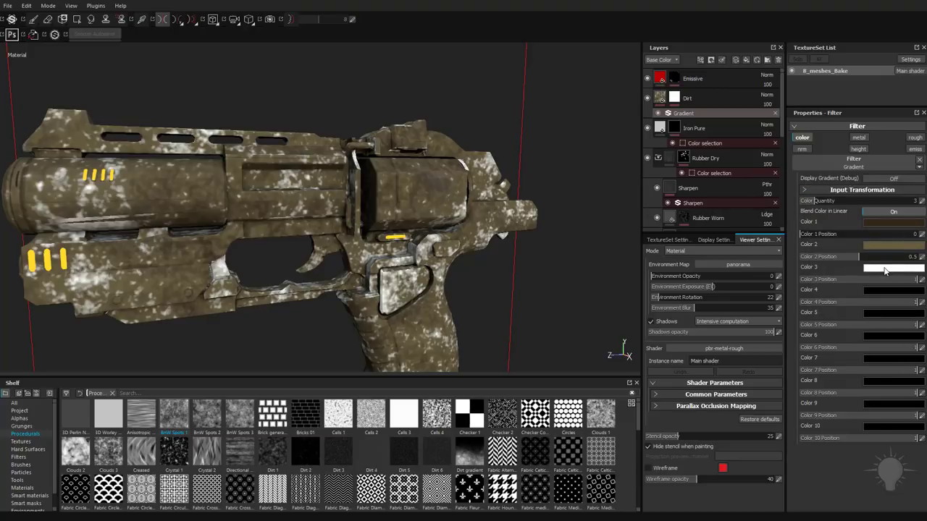
Step: Set the Gradient filter's Color 3 to a rusty orange-brown and inspect the dirt variation across the revolver
{"action": "left_click", "coordinate": [884, 271]}
{"action": "left_click_drag", "start_coordinate": [837, 277], "coordinate": [835, 289]}
{"action": "left_click_drag", "start_coordinate": [898, 314], "coordinate": [860, 285]}
{"action": "left_click_drag", "start_coordinate": [277, 200], "coordinate": [310, 190], "text": "alt"}
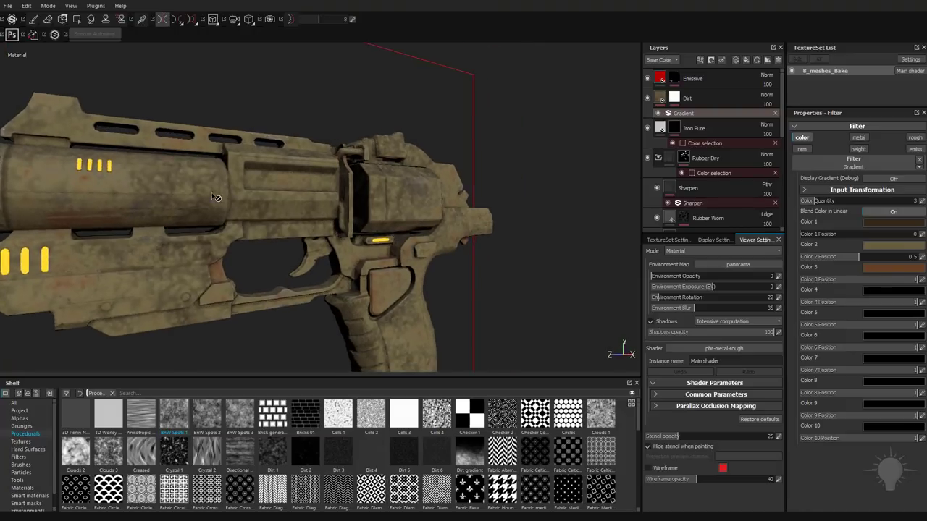
{"action": "left_click_drag", "start_coordinate": [105, 184], "coordinate": [216, 209], "text": "alt"}
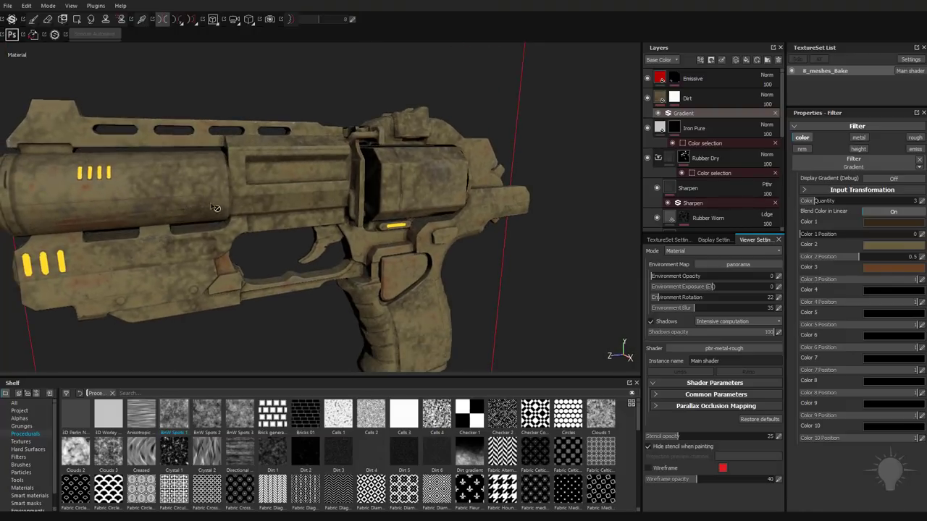
{"action": "left_click_drag", "start_coordinate": [145, 223], "coordinate": [165, 218], "text": "alt"}
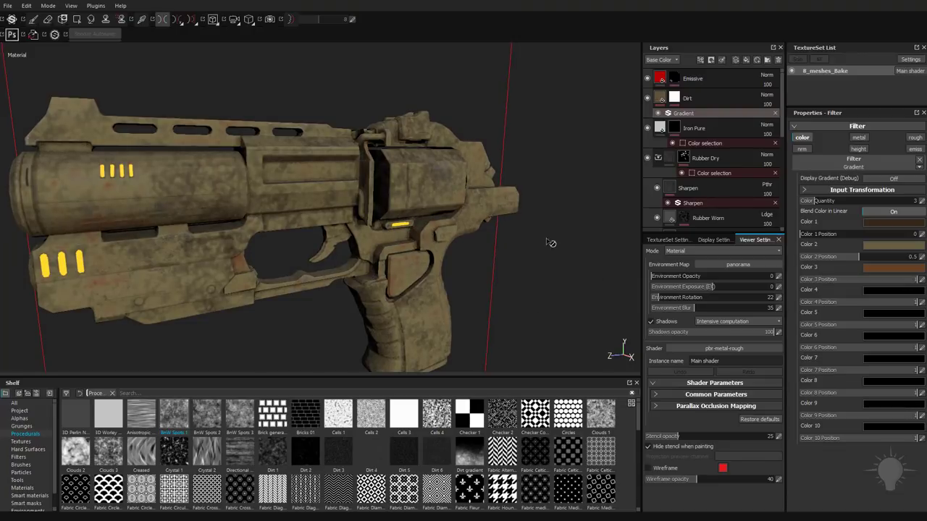
Step: Rotate the environment lighting, inspect the individual texture channels including Base Color and Normal, and return to the full material display
{"action": "mouse_move", "coordinate": [563, 230]}
{"action": "right_mouse_down", "text": "shift"}
{"action": "mouse_move", "coordinate": [488, 200]}
{"action": "mouse_move", "coordinate": [397, 233]}
{"action": "right_mouse_up", "text": "shift"}
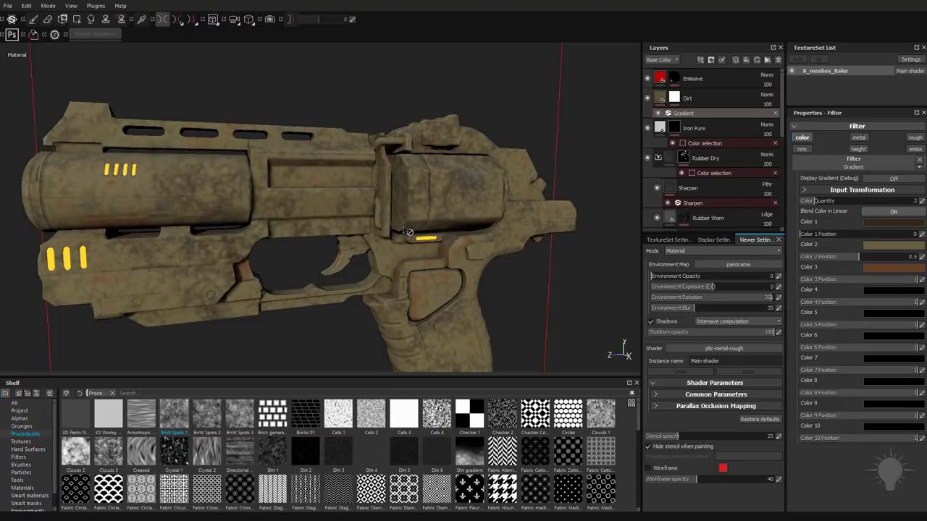
{"action": "key", "text": "c"}
{"action": "key", "text": "c"}
{"action": "key", "text": "c"}
{"action": "key", "text": "c"}
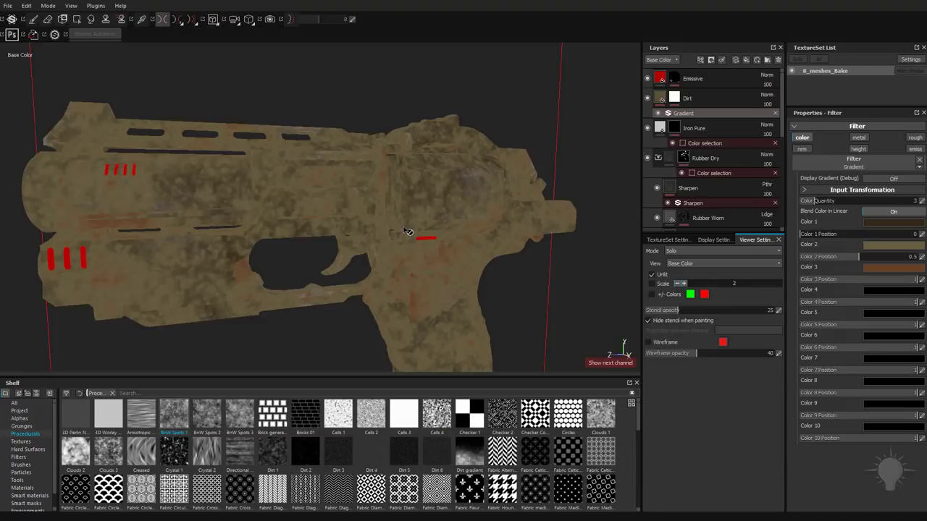
{"action": "key", "text": "c"}
{"action": "key", "text": "c"}
{"action": "key", "text": "c"}
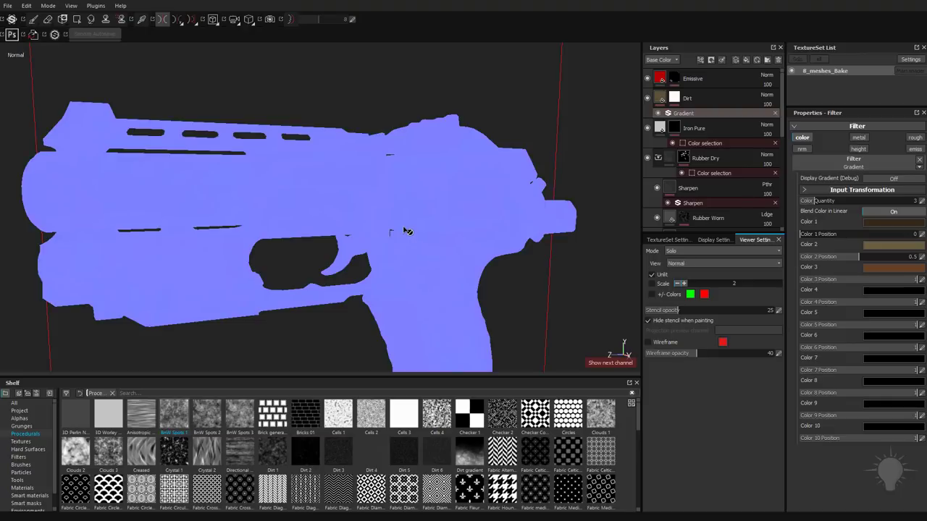
{"action": "key", "text": "m"}
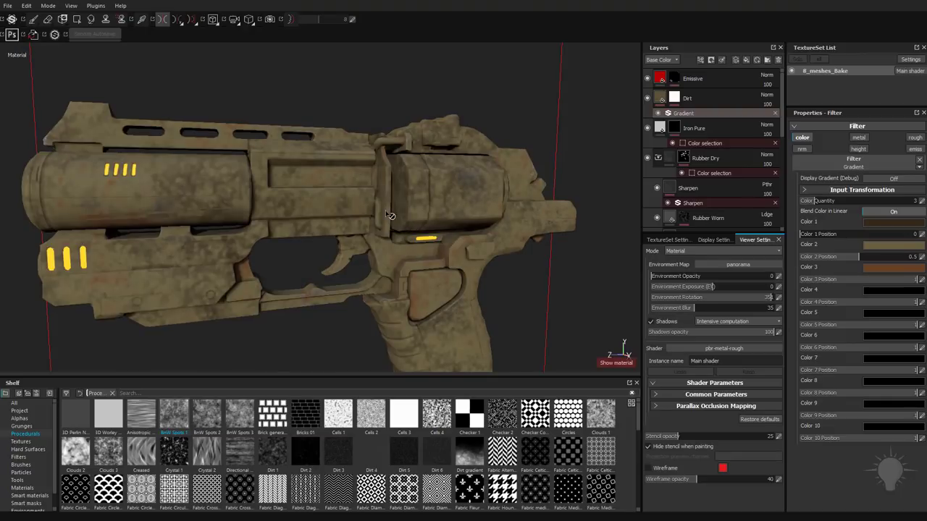
Step: Set the Dirt Level of the MG Dirt generator on the Dirt mask to 0.73 and inspect the revolver
{"action": "left_click_drag", "start_coordinate": [391, 215], "coordinate": [411, 213], "text": "alt"}
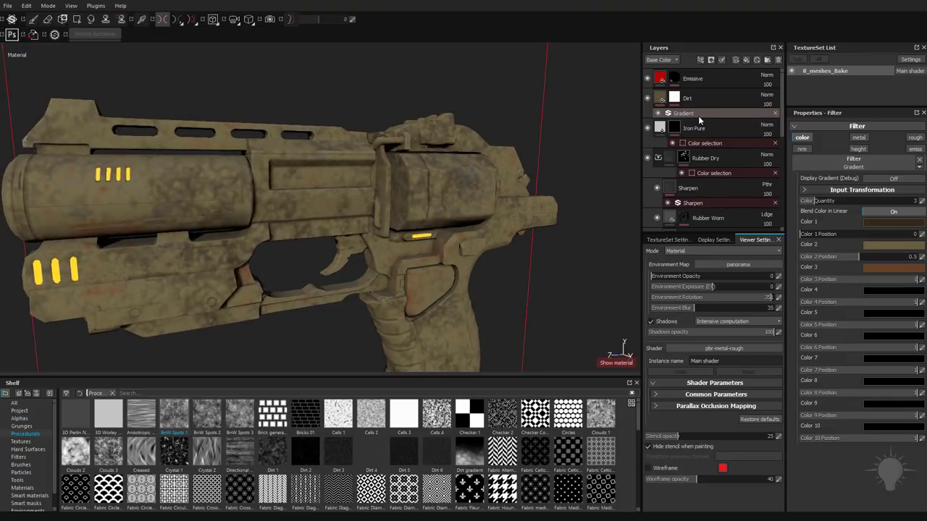
{"action": "left_click", "coordinate": [677, 102]}
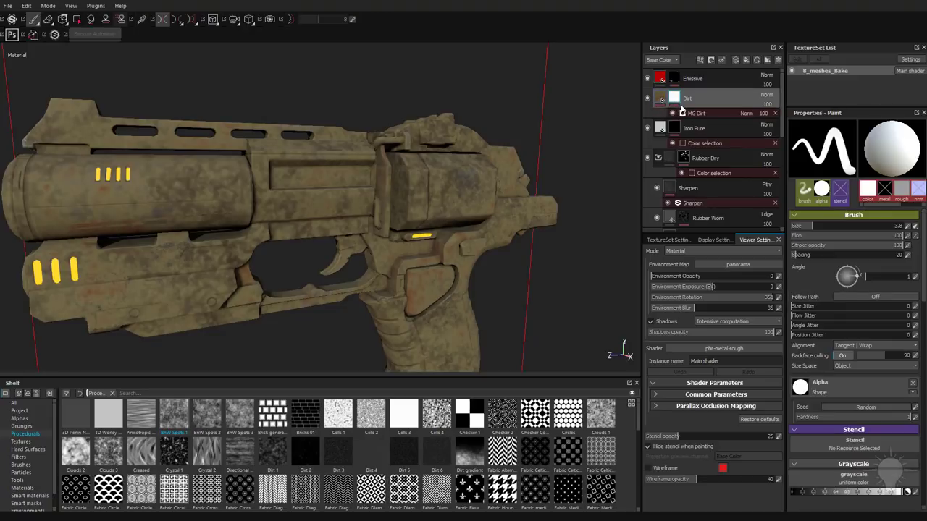
{"action": "left_click", "coordinate": [697, 114]}
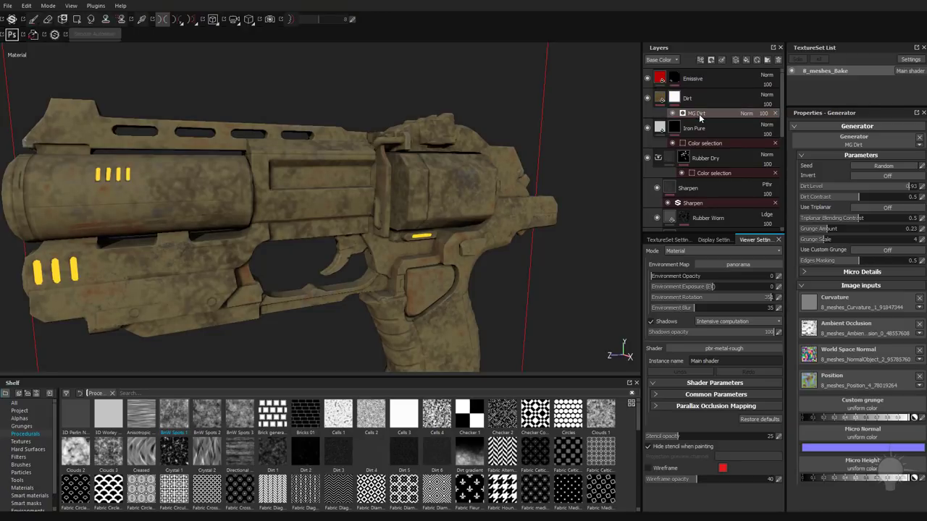
{"action": "left_click", "coordinate": [867, 186]}
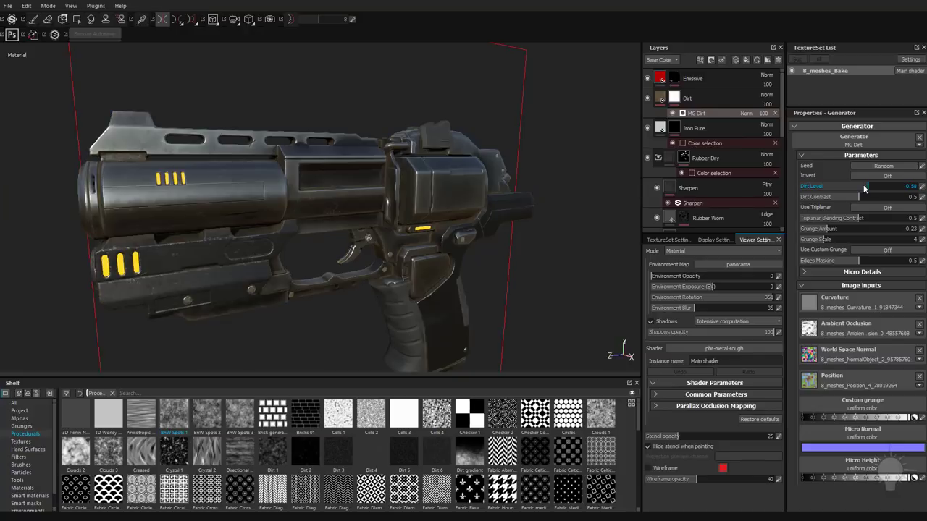
{"action": "left_click", "coordinate": [885, 185]}
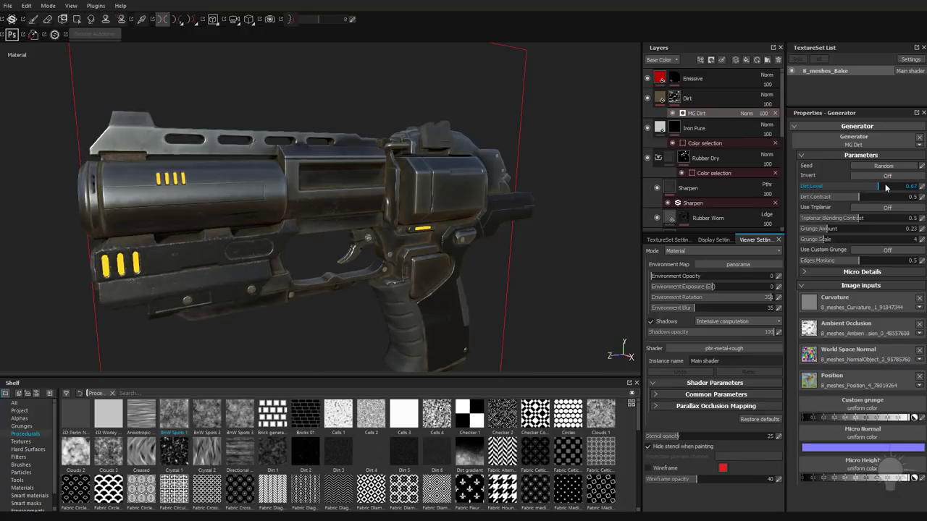
{"action": "left_click_drag", "start_coordinate": [557, 271], "coordinate": [495, 284], "text": "alt"}
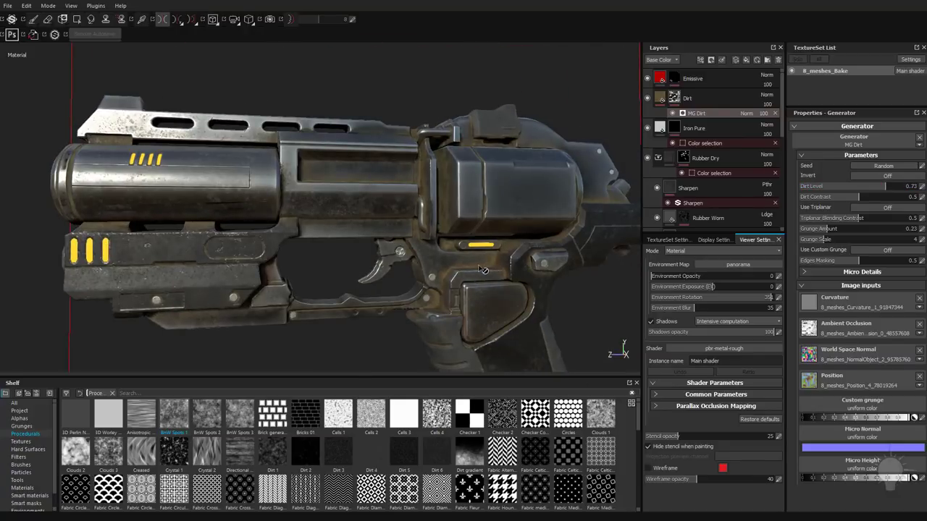
{"action": "left_click_drag", "start_coordinate": [401, 226], "coordinate": [467, 286], "text": "alt"}
{"action": "right_click_drag", "start_coordinate": [453, 268], "coordinate": [420, 215], "text": "alt"}
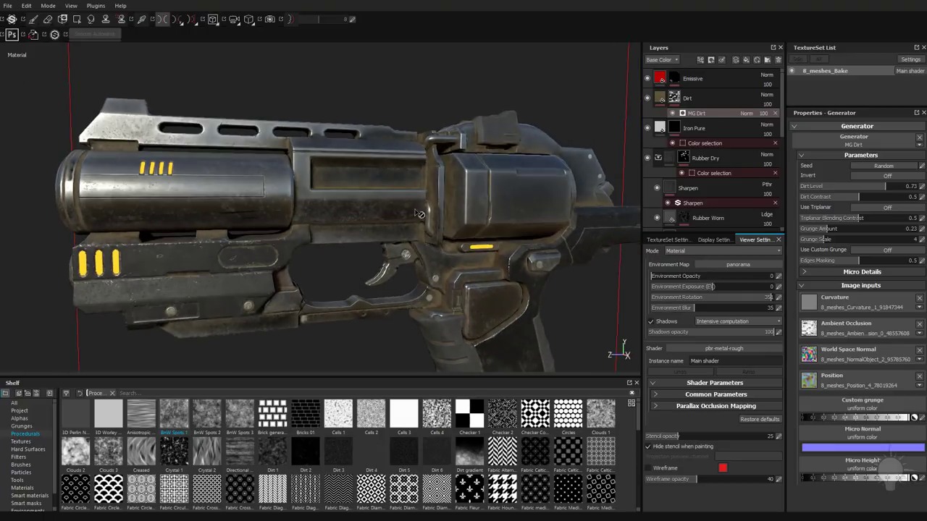
{"action": "left_click_drag", "start_coordinate": [493, 264], "coordinate": [431, 213], "text": "alt"}
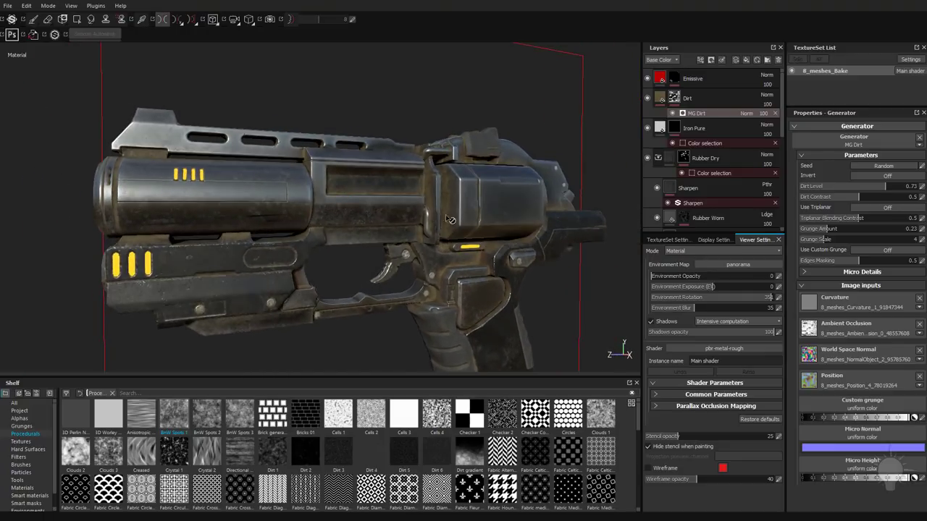
Step: Raise the MG Dirt generator's Dirt Level to 1 to preview the dirt over the entire revolver
{"action": "left_click", "coordinate": [912, 186]}
{"action": "left_click_drag", "start_coordinate": [916, 186], "coordinate": [923, 186]}
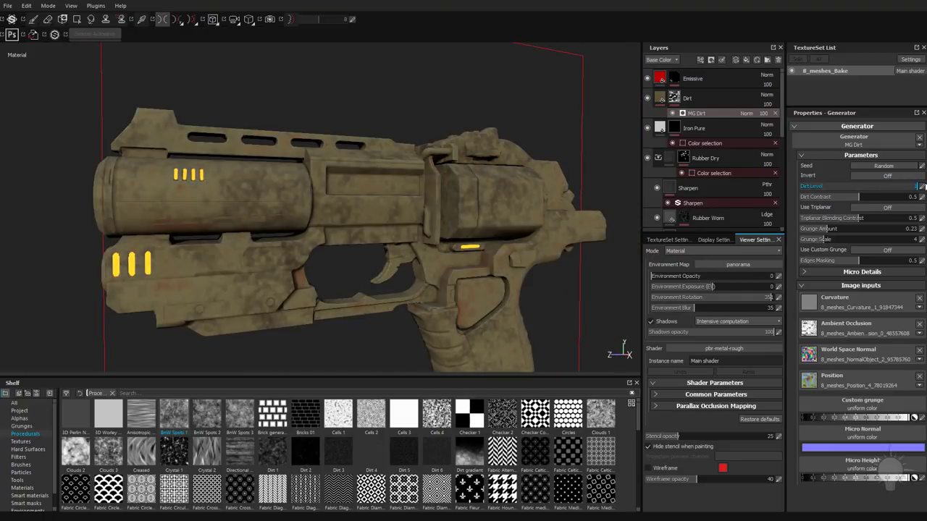
{"action": "left_click_drag", "start_coordinate": [420, 168], "coordinate": [407, 170], "text": "alt"}
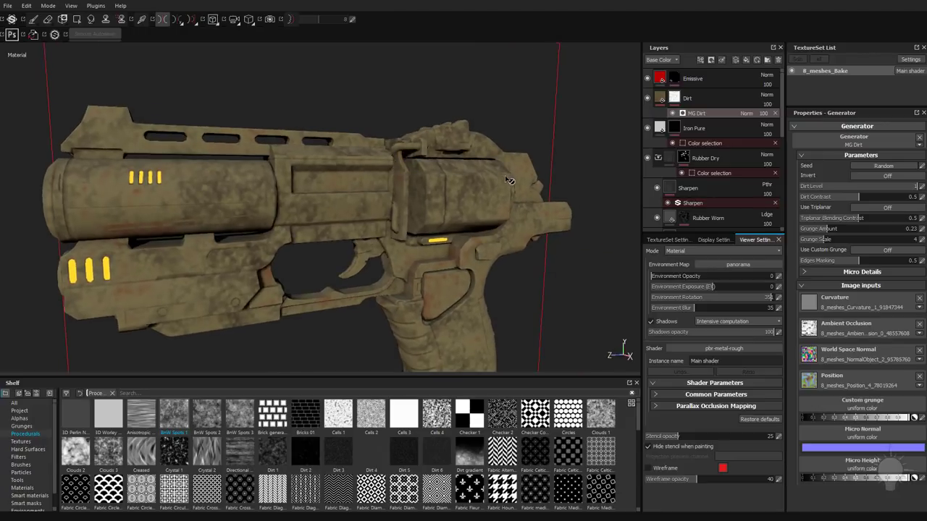
Step: Try a UV Scale of 64.83 on the Dirt layer's fill, reduce it to 10.53 and check the pattern on the revolver
{"action": "left_click", "coordinate": [659, 105]}
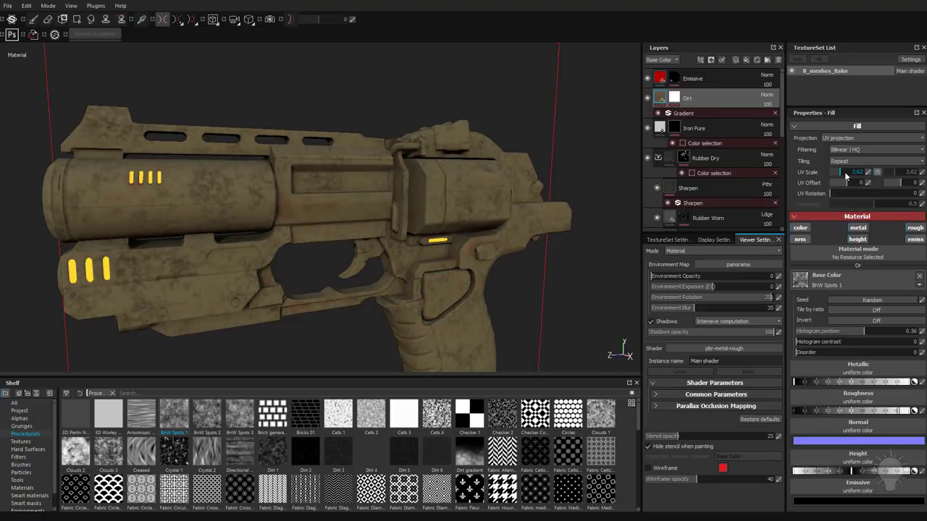
{"action": "left_click_drag", "start_coordinate": [840, 175], "coordinate": [858, 179]}
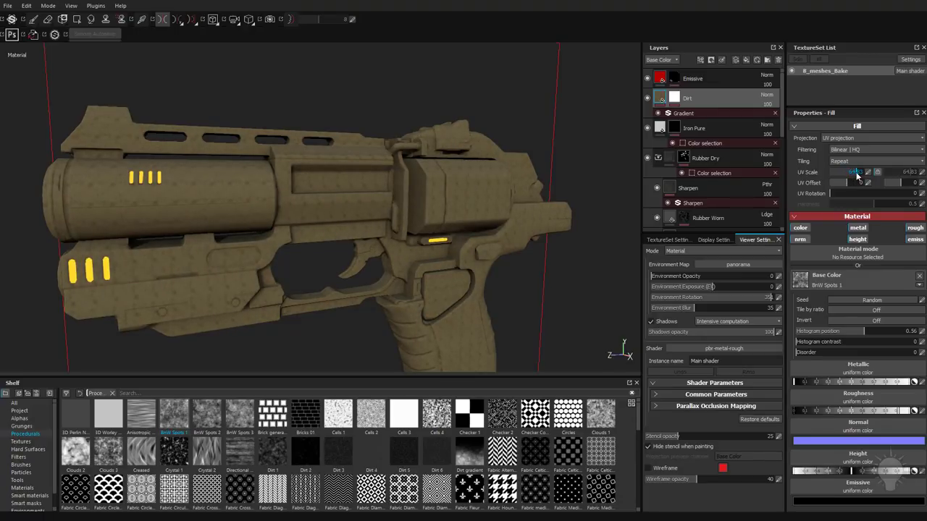
{"action": "left_click_drag", "start_coordinate": [242, 181], "coordinate": [228, 237], "text": "alt"}
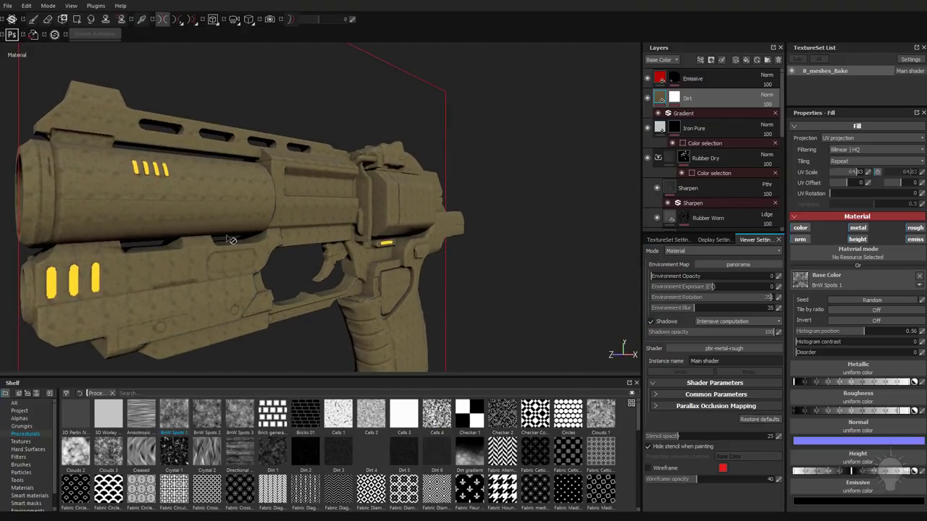
{"action": "left_click_drag", "start_coordinate": [307, 201], "coordinate": [483, 206], "text": "alt"}
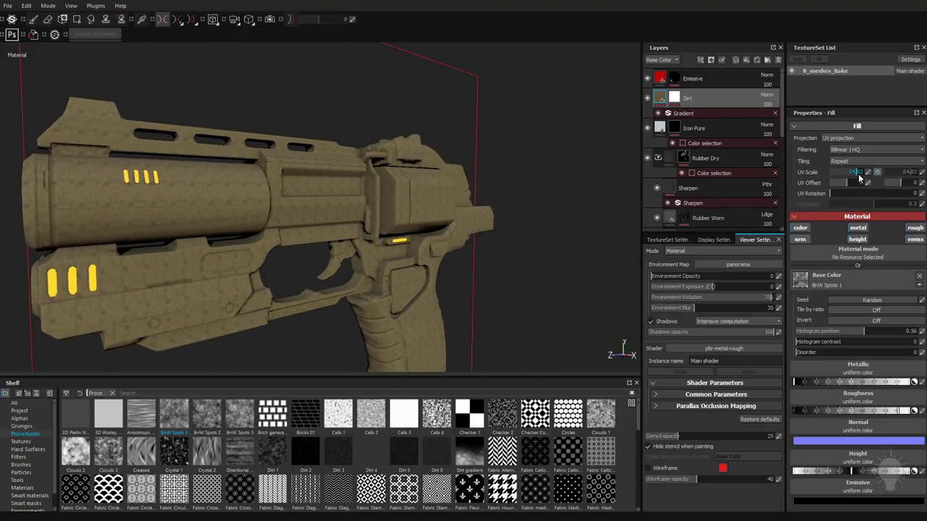
{"action": "left_click_drag", "start_coordinate": [854, 174], "coordinate": [842, 172]}
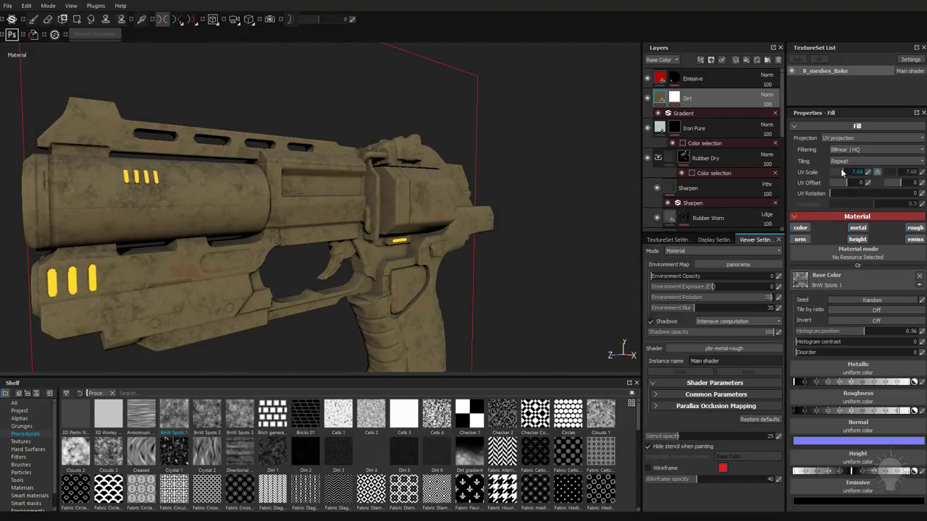
{"action": "left_click_drag", "start_coordinate": [532, 199], "coordinate": [490, 203], "text": "alt"}
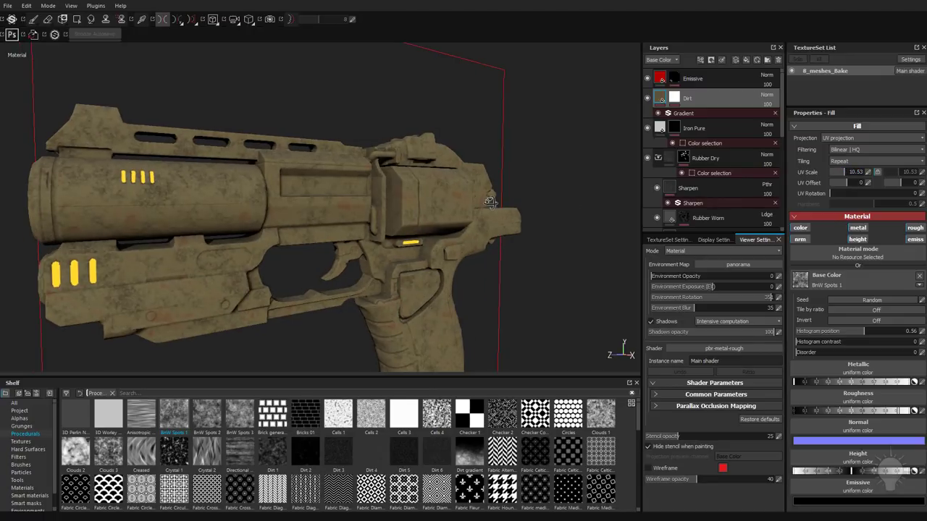
{"action": "left_click_drag", "start_coordinate": [427, 243], "coordinate": [419, 211], "text": "alt"}
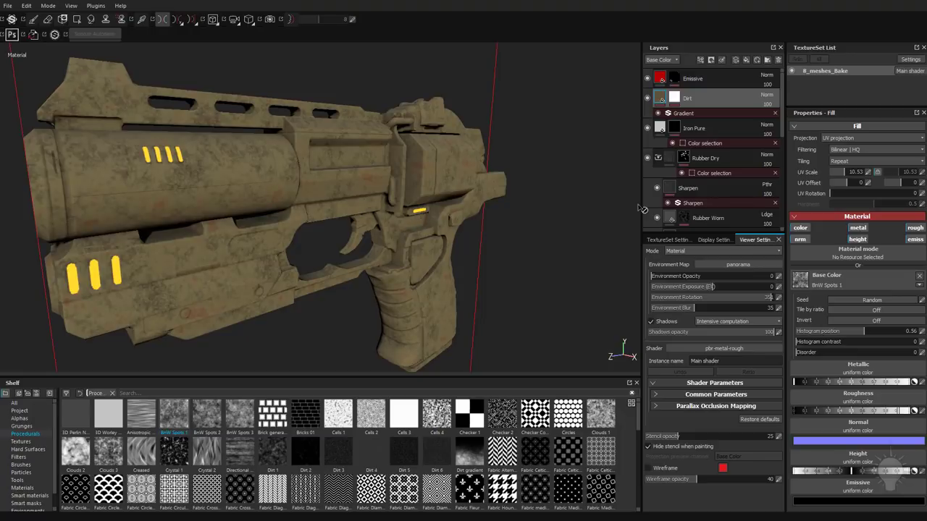
Step: Switch the Dirt layer's fill to Tri-planar projection and set its UV Scale to 3.13
{"action": "left_click", "coordinate": [834, 137]}
{"action": "left_click", "coordinate": [843, 151]}
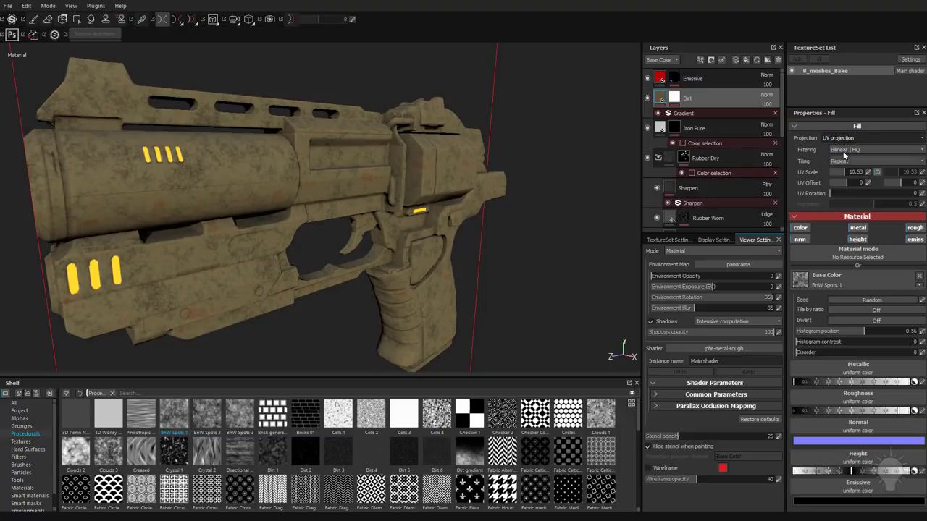
{"action": "left_click_drag", "start_coordinate": [467, 223], "coordinate": [432, 214], "text": "alt"}
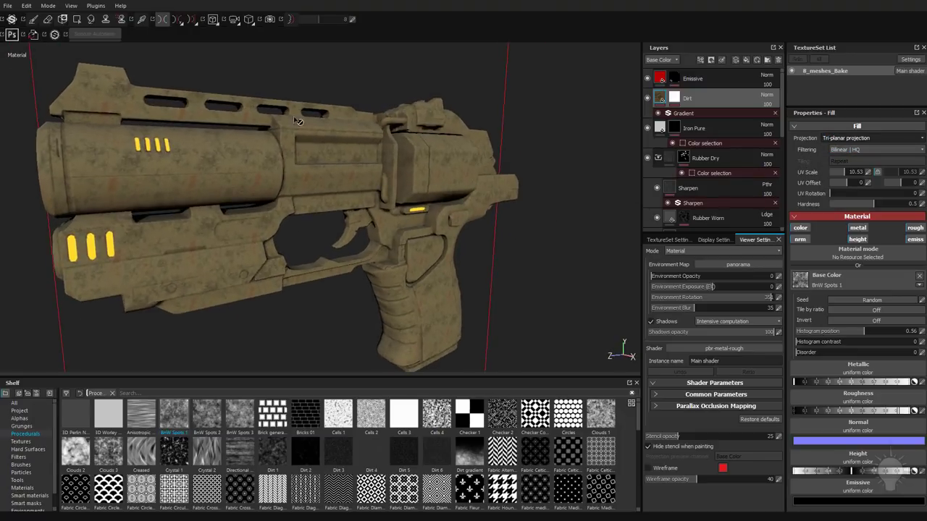
{"action": "left_click_drag", "start_coordinate": [369, 181], "coordinate": [437, 207], "text": "alt"}
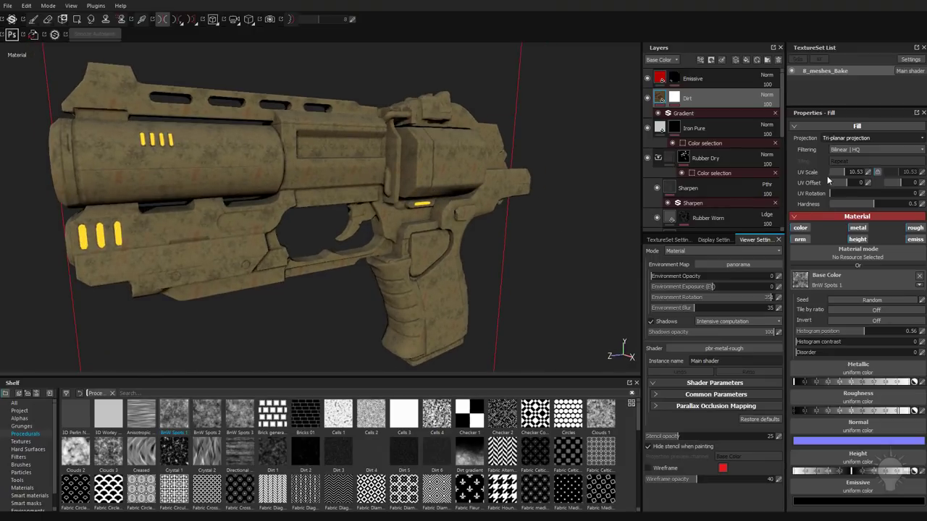
{"action": "left_click_drag", "start_coordinate": [840, 173], "coordinate": [839, 172]}
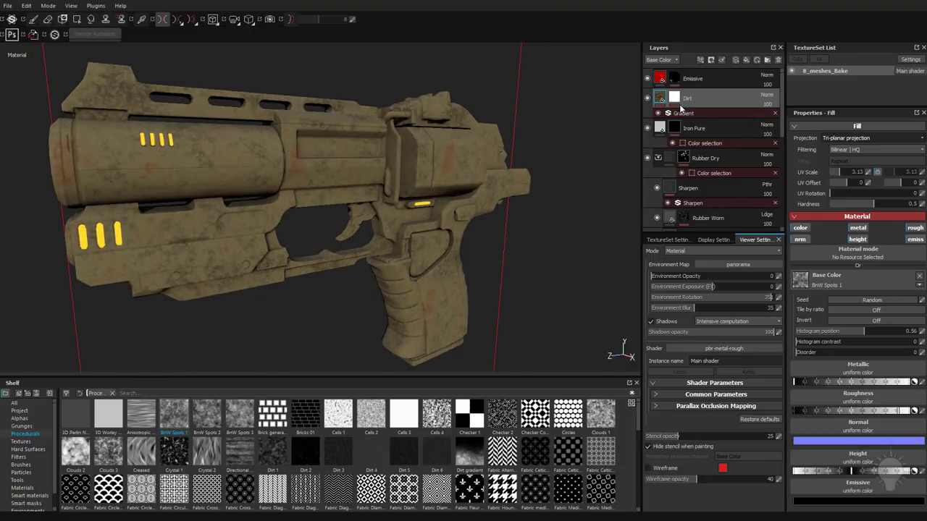
Step: Set the MG Dirt generator's Dirt Level to 0.56 and check the dirt under rotated environment lighting
{"action": "left_click", "coordinate": [675, 99]}
{"action": "left_click", "coordinate": [695, 113]}
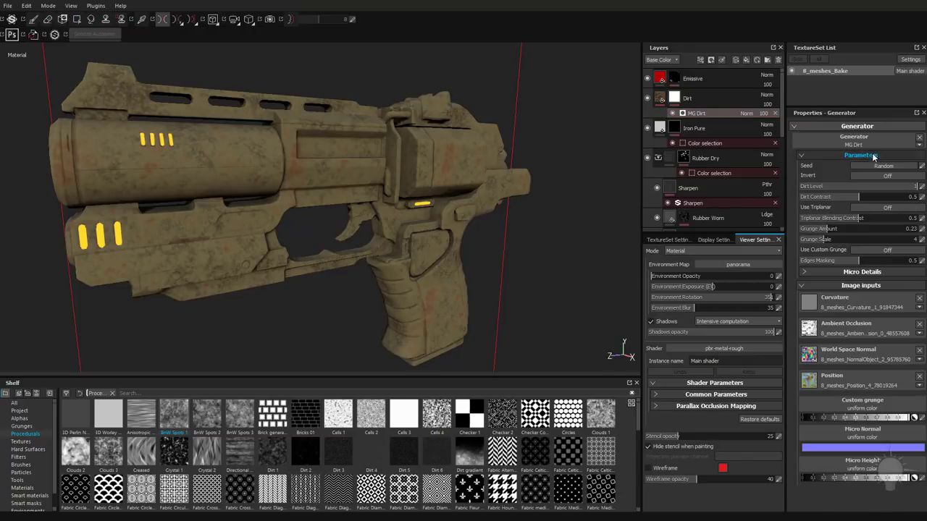
{"action": "left_click_drag", "start_coordinate": [882, 185], "coordinate": [864, 184]}
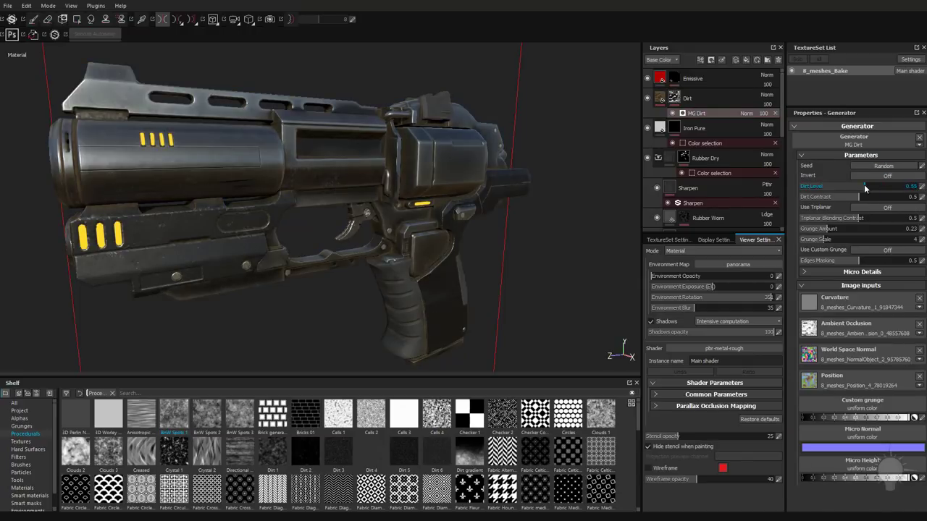
{"action": "left_click_drag", "start_coordinate": [478, 204], "coordinate": [376, 205], "text": "alt"}
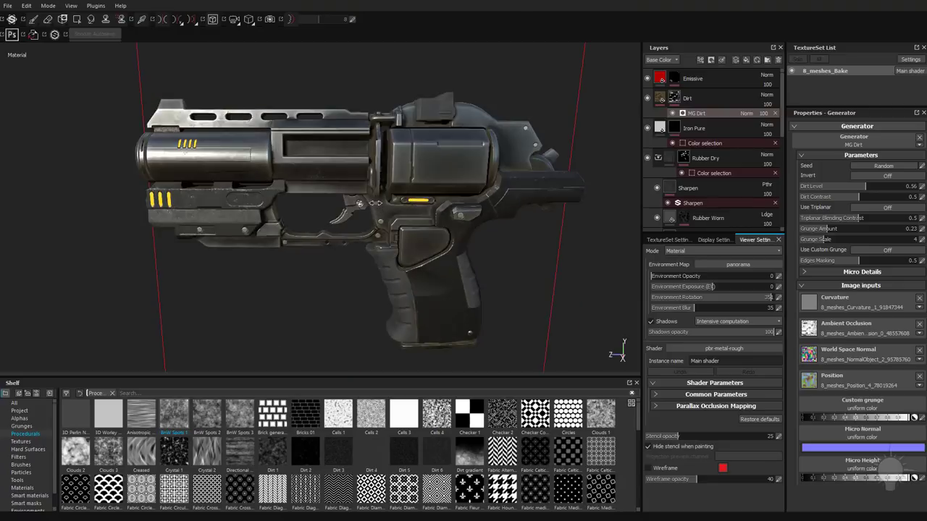
{"action": "right_click_drag", "start_coordinate": [376, 205], "coordinate": [384, 205], "text": "shift"}
{"action": "middle_click_drag", "start_coordinate": [384, 205], "coordinate": [325, 205], "text": "alt"}
{"action": "right_click_drag", "start_coordinate": [324, 205], "coordinate": [373, 206], "text": "alt"}
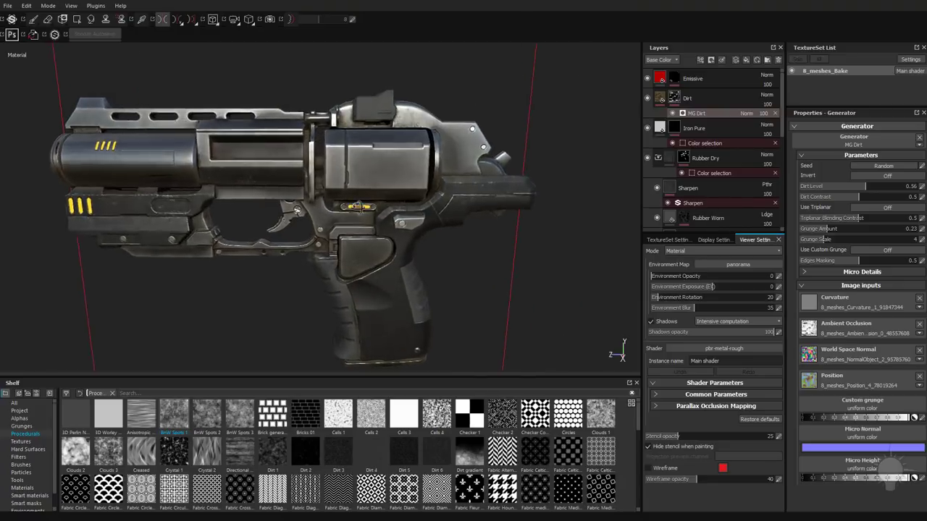
{"action": "mouse_move", "coordinate": [373, 207]}
{"action": "left_mouse_down", "text": "alt"}
{"action": "mouse_move", "coordinate": [335, 189]}
{"action": "mouse_move", "coordinate": [347, 187]}
{"action": "mouse_move", "coordinate": [340, 181]}
{"action": "left_mouse_up", "text": "alt"}
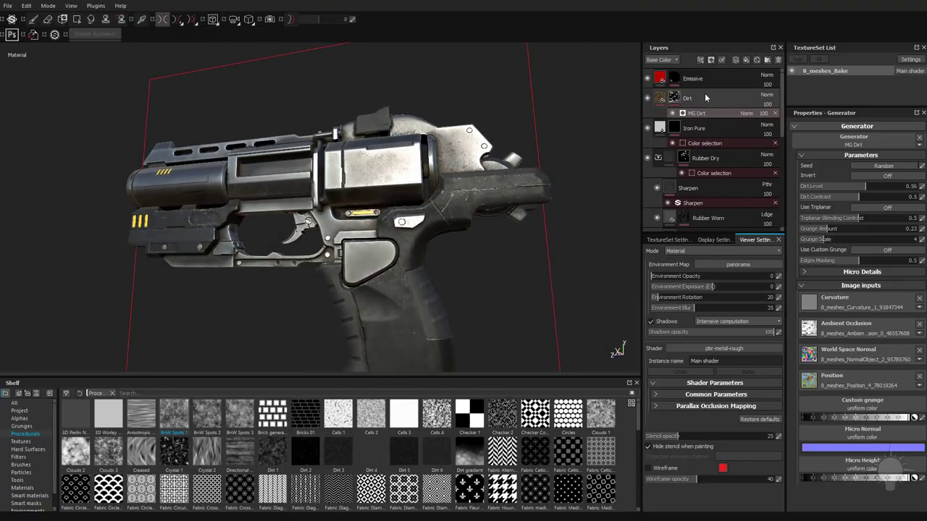
Step: Add a fill layer above the Dirt layer and name it Oil
{"action": "left_click", "coordinate": [704, 93]}
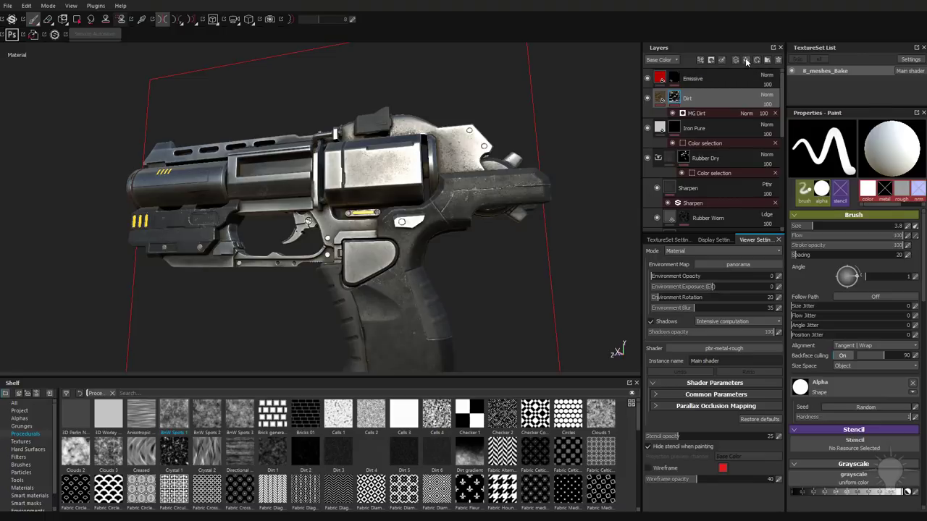
{"action": "left_click", "coordinate": [746, 59]}
{"action": "double_click", "coordinate": [707, 98]}
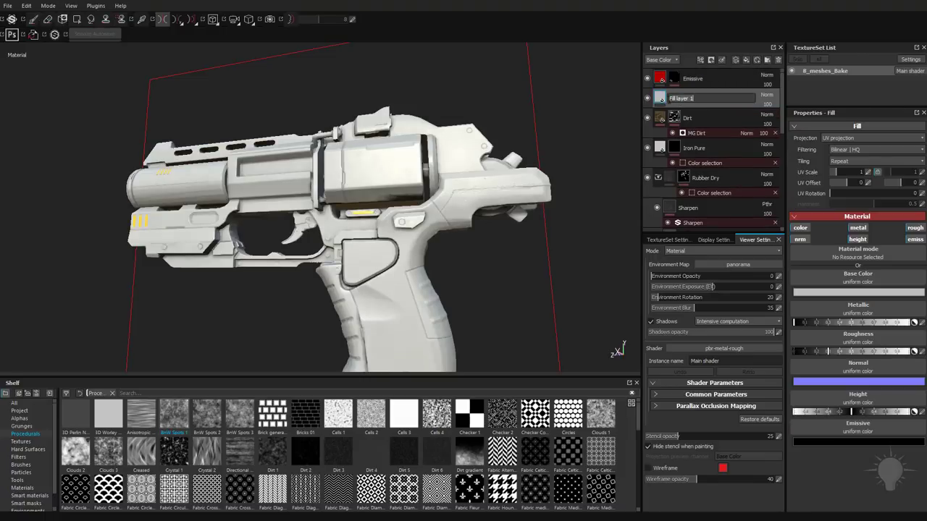
{"action": "type", "text": "Oil"}
{"action": "key", "text": "Return"}
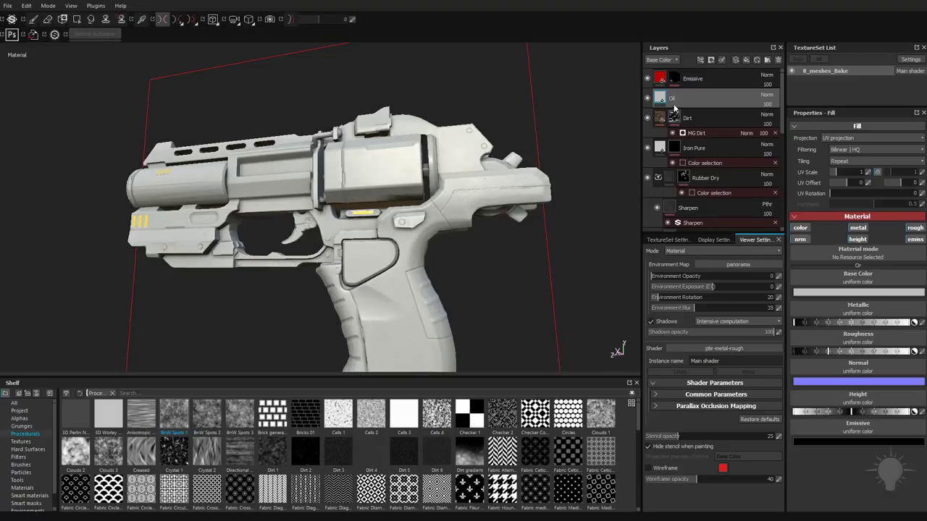
{"action": "right_click", "coordinate": [683, 102]}
{"action": "left_click", "coordinate": [687, 97]}
Step: Restrict the Oil layer to roughness by disabling its color, normal, metallic, height and emissive channels
{"action": "left_click", "coordinate": [799, 229]}
{"action": "left_click", "coordinate": [799, 239]}
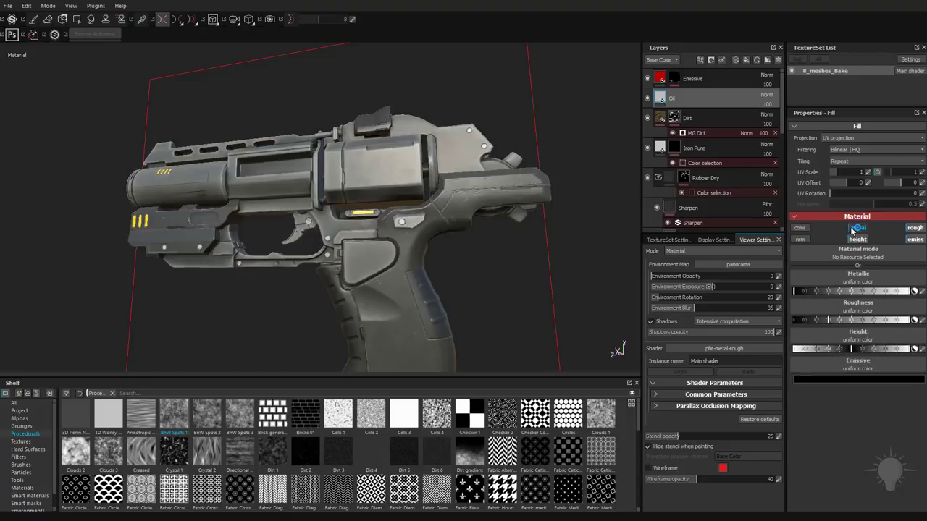
{"action": "left_click", "coordinate": [854, 228]}
{"action": "left_click", "coordinate": [856, 238]}
{"action": "left_click", "coordinate": [910, 238]}
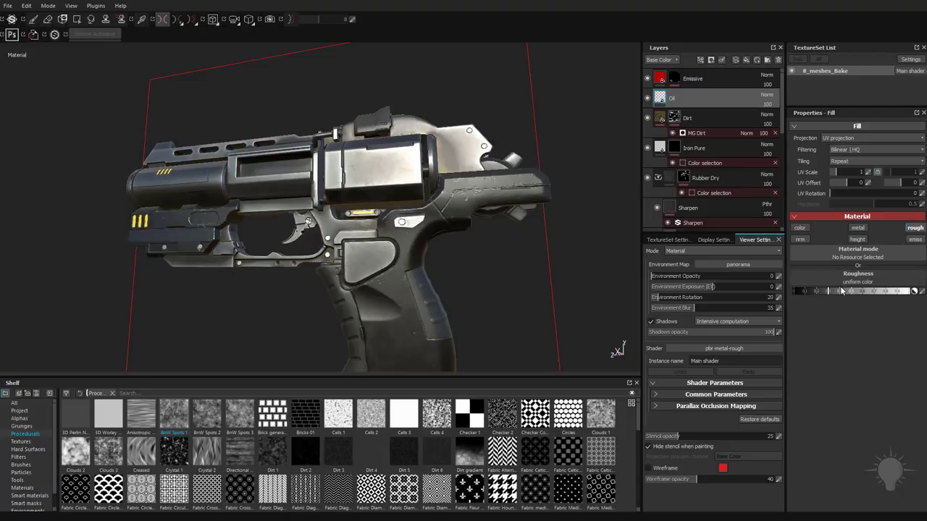
Step: Lower the Oil layer's roughness to nearly zero and check the gloss under rotated lighting
{"action": "left_click", "coordinate": [801, 291]}
{"action": "left_click_drag", "start_coordinate": [438, 223], "coordinate": [414, 226], "text": "alt"}
{"action": "right_click_drag", "start_coordinate": [414, 226], "coordinate": [391, 228], "text": "shift"}
{"action": "left_click_drag", "start_coordinate": [391, 227], "coordinate": [358, 227], "text": "alt"}
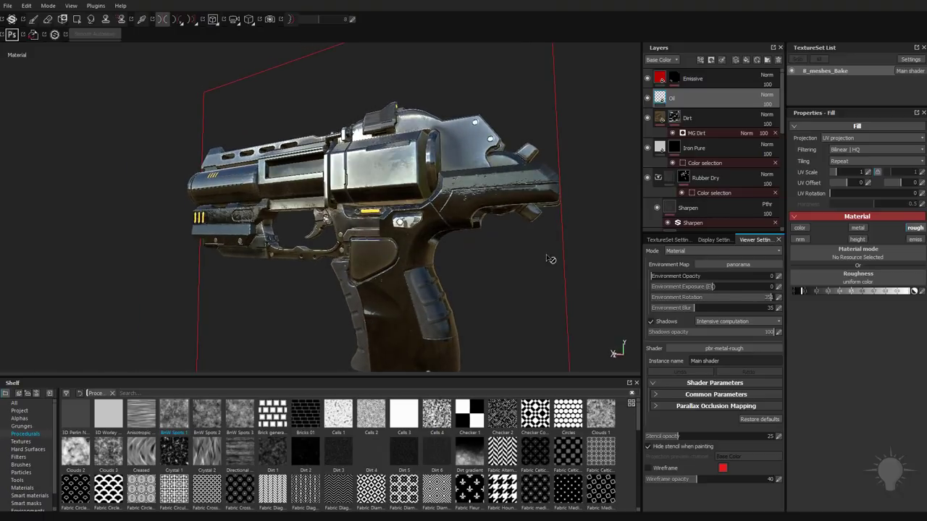
Step: Add a black mask to the Oil layer and adjust the brush to size 21.45 with hardness 0
{"action": "right_click", "coordinate": [679, 102]}
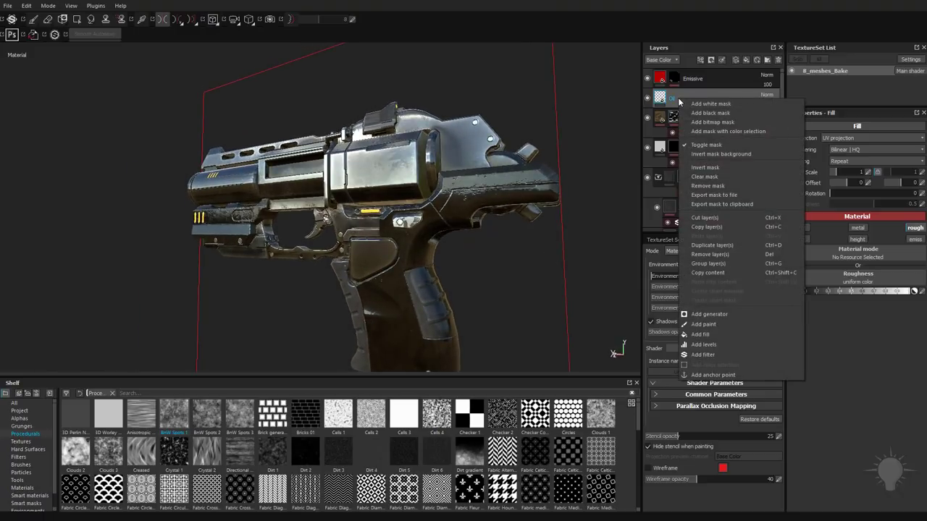
{"action": "left_click", "coordinate": [706, 113]}
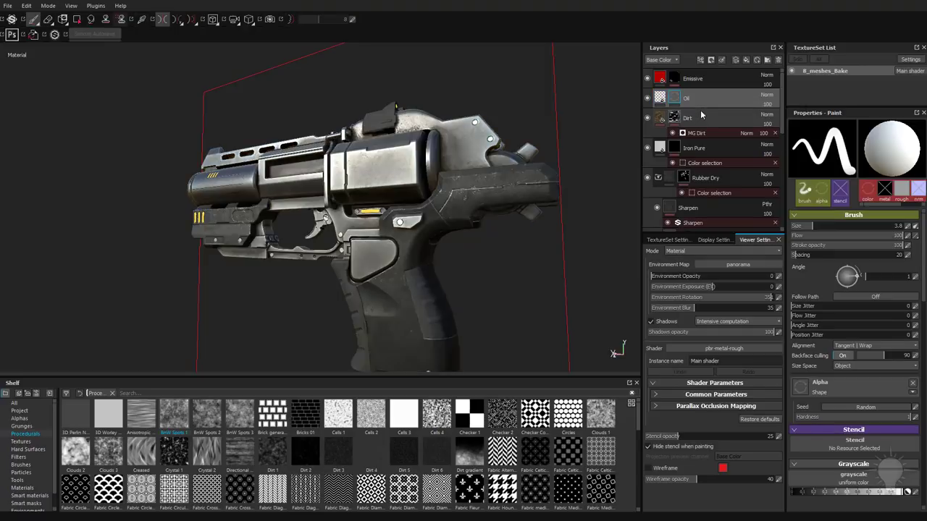
{"action": "mouse_move", "coordinate": [381, 172]}
{"action": "right_mouse_down", "text": "ctrl"}
{"action": "mouse_move", "coordinate": [398, 172]}
{"action": "mouse_move", "coordinate": [369, 166]}
{"action": "mouse_move", "coordinate": [395, 160]}
{"action": "right_mouse_up", "text": "ctrl"}
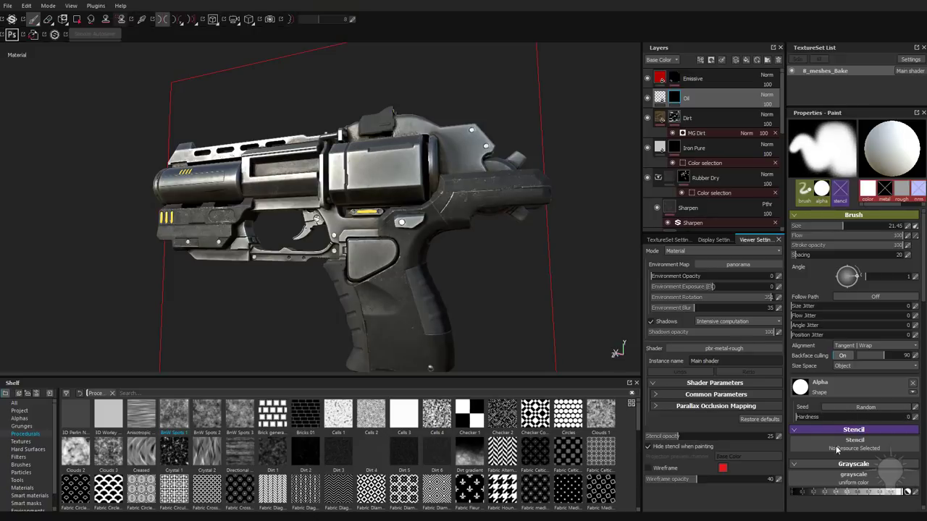
Step: Set the mask brush to size 26.12 and flow 7, undo the test stroke, and enable pen pressure for flow
{"action": "right_click_drag", "start_coordinate": [346, 131], "coordinate": [353, 164], "text": "ctrl"}
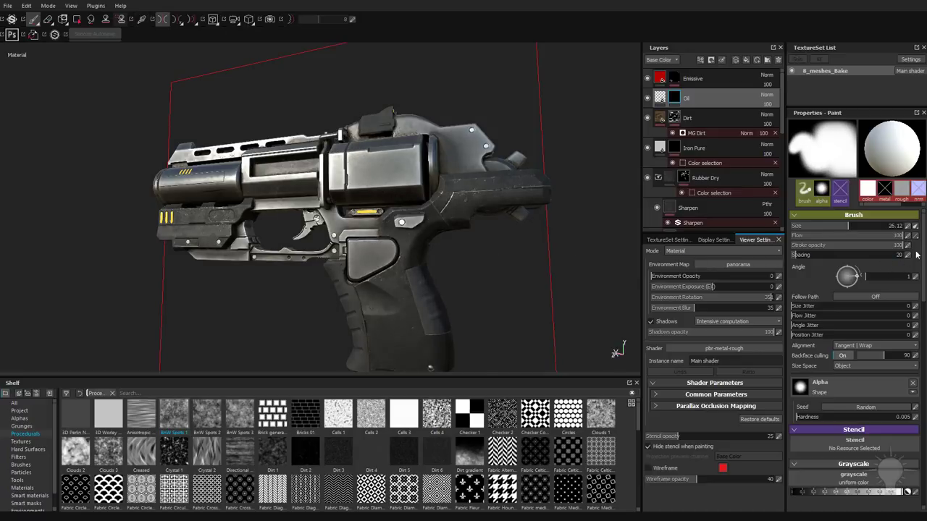
{"action": "left_click_drag", "start_coordinate": [824, 237], "coordinate": [797, 238]}
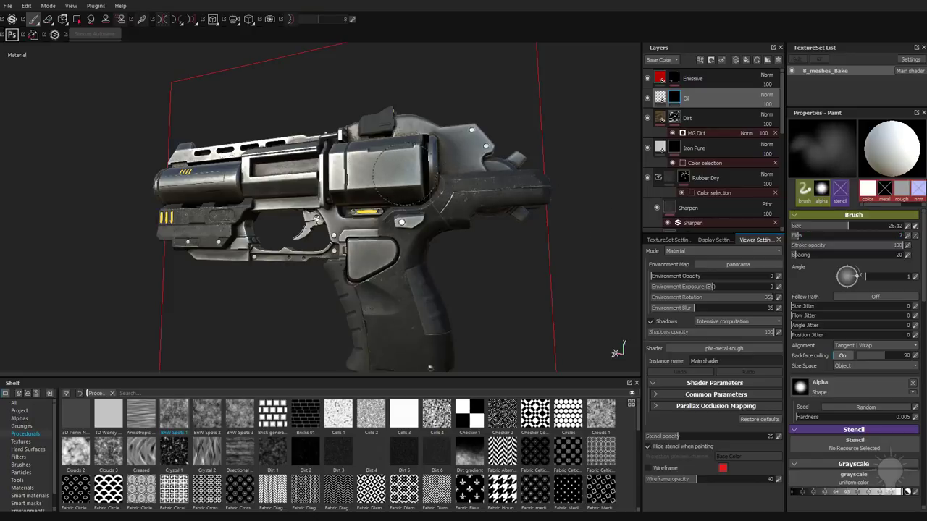
{"action": "right_click_drag", "start_coordinate": [361, 194], "coordinate": [401, 240], "text": "alt"}
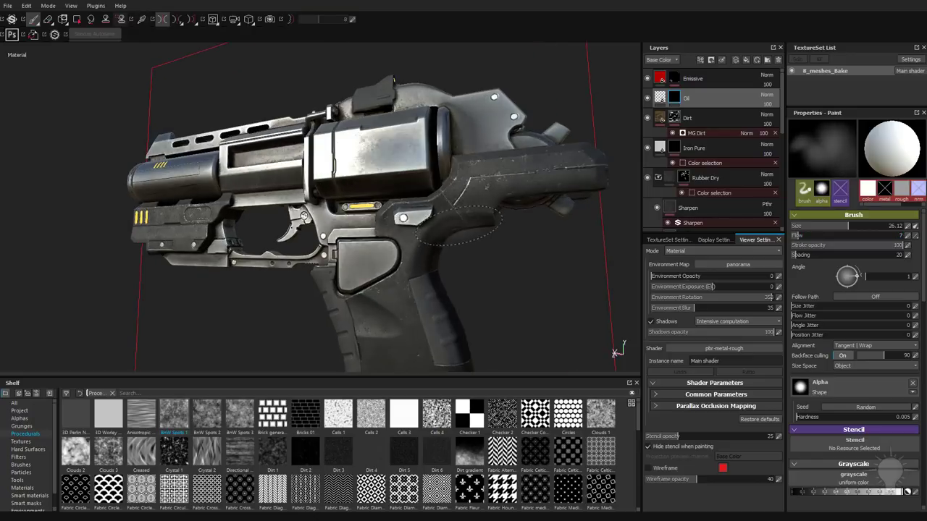
{"action": "right_click_drag", "start_coordinate": [380, 156], "coordinate": [423, 227], "text": "alt"}
{"action": "left_click_drag", "start_coordinate": [423, 228], "coordinate": [448, 228], "text": "alt"}
{"action": "right_click_drag", "start_coordinate": [384, 155], "coordinate": [378, 154], "text": "shift"}
{"action": "mouse_move", "coordinate": [378, 154]}
{"action": "left_mouse_down", "text": "alt"}
{"action": "mouse_move", "coordinate": [355, 110]}
{"action": "mouse_move", "coordinate": [356, 155]}
{"action": "mouse_move", "coordinate": [374, 155]}
{"action": "left_mouse_up", "text": "alt"}
{"action": "key", "text": "ctrl+z"}
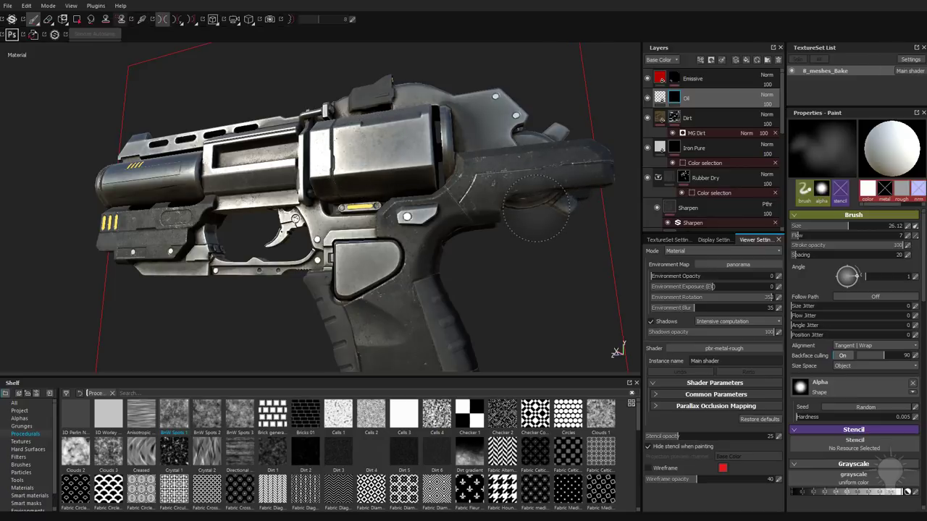
{"action": "left_click", "coordinate": [923, 258]}
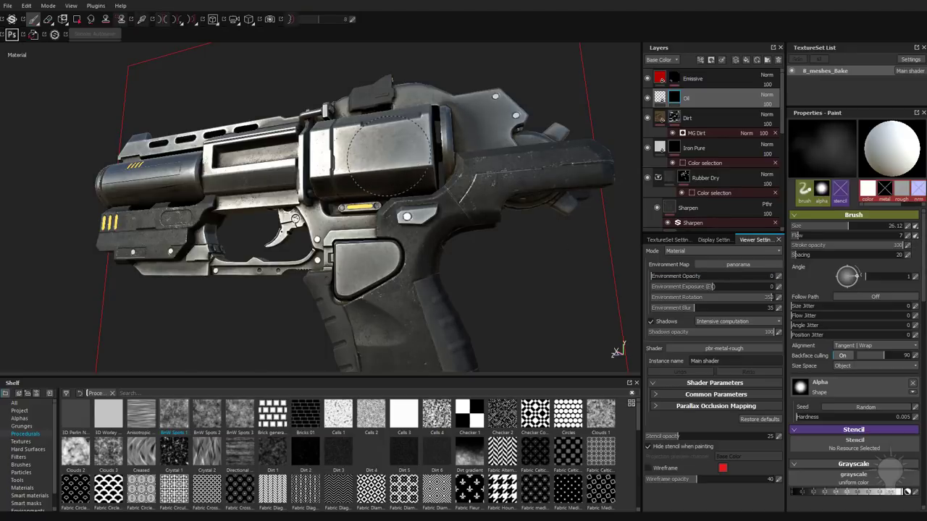
Step: Paint soft oil smudges on the revolver's cylinder with a size 13.17 brush, using the isolated roughness channel view
{"action": "left_click_drag", "start_coordinate": [358, 184], "coordinate": [399, 264], "text": "alt"}
{"action": "right_click_drag", "start_coordinate": [399, 264], "coordinate": [396, 262], "text": "shift"}
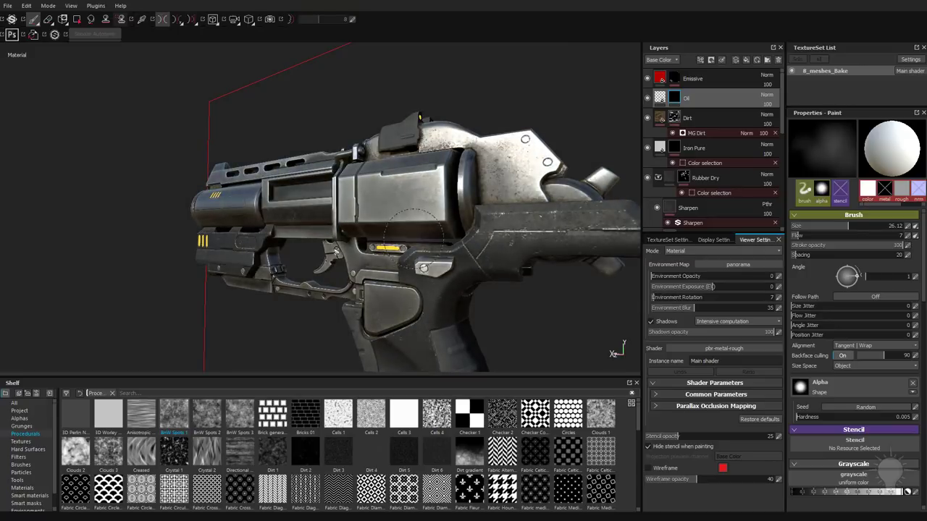
{"action": "right_click_drag", "start_coordinate": [395, 223], "coordinate": [380, 208], "text": "ctrl"}
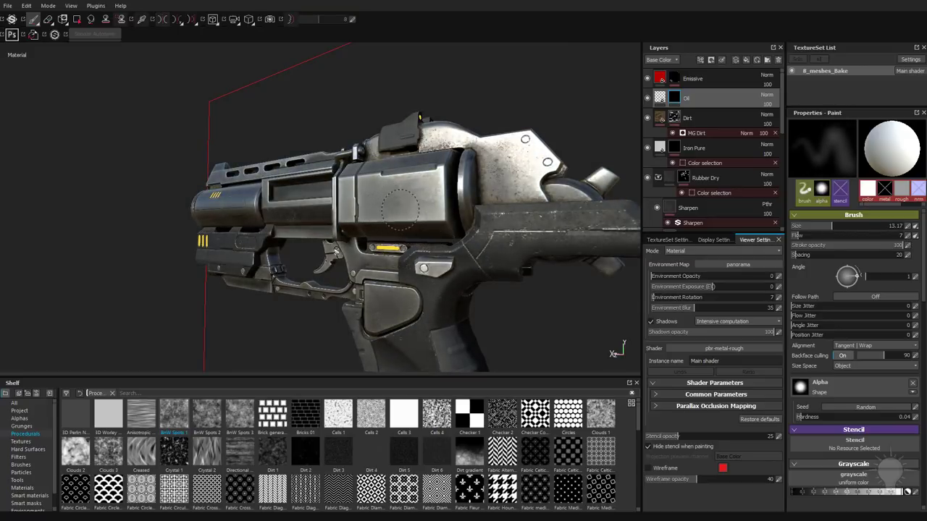
{"action": "left_click_drag", "start_coordinate": [416, 194], "coordinate": [499, 187], "text": "alt"}
{"action": "key", "text": "c"}
{"action": "key", "text": "c"}
{"action": "key", "text": "c"}
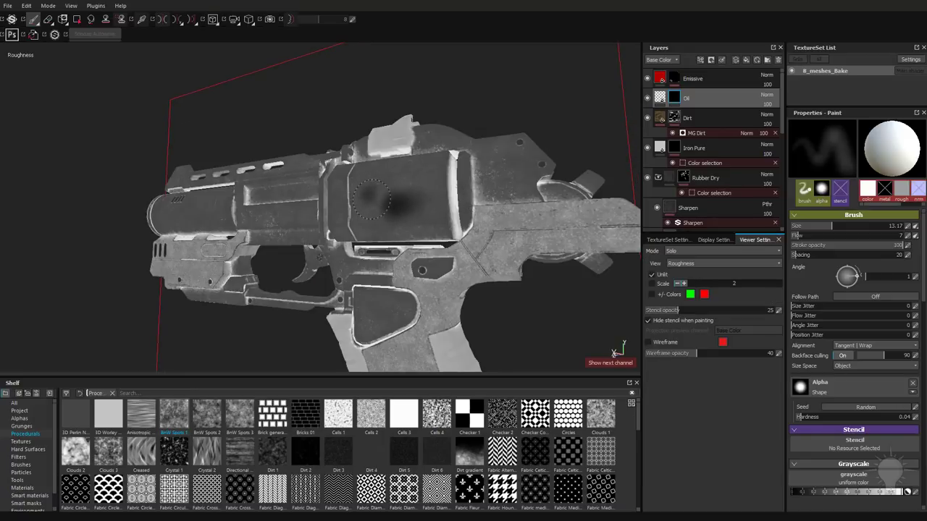
{"action": "left_click_drag", "start_coordinate": [374, 203], "coordinate": [415, 205]}
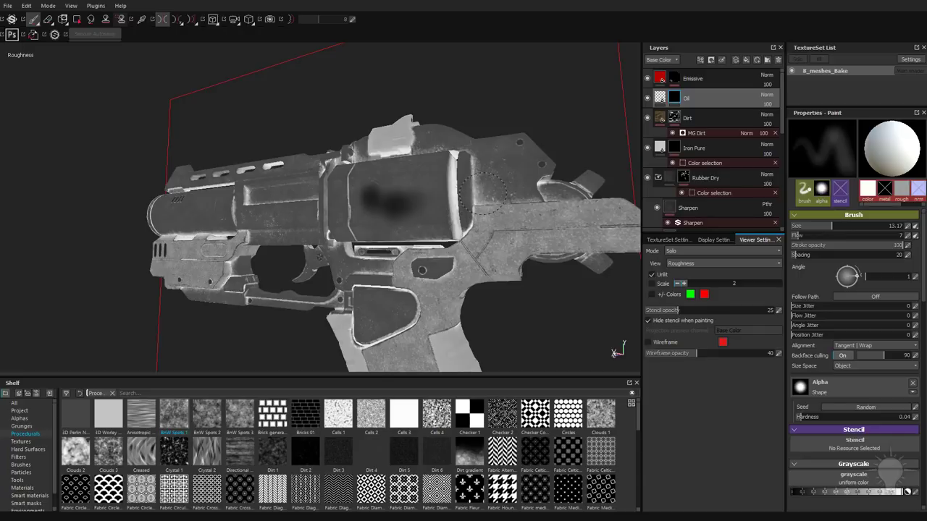
Step: Return to the full material view, check the smudges under rotated lighting, and reduce the brush size to 4.62
{"action": "key", "text": "m"}
{"action": "left_click_drag", "start_coordinate": [470, 211], "coordinate": [463, 180], "text": "alt"}
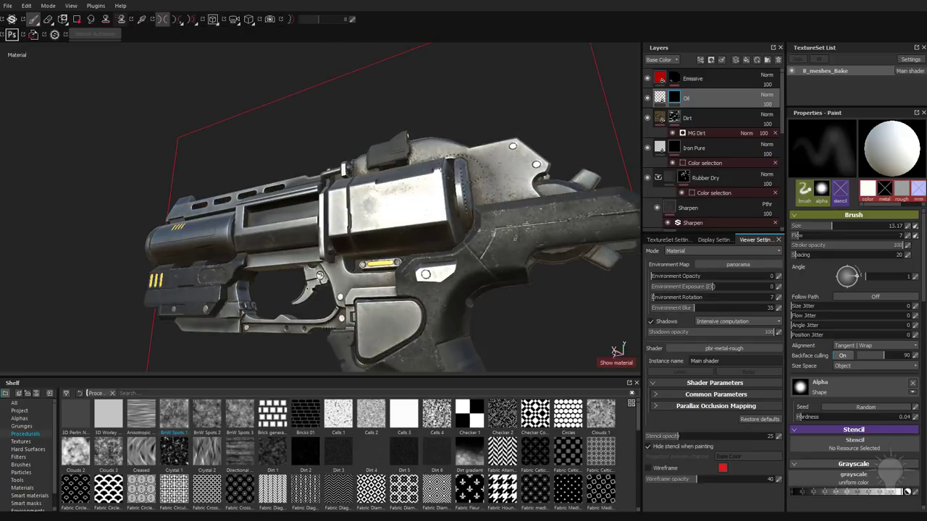
{"action": "right_click_drag", "start_coordinate": [463, 180], "coordinate": [469, 181], "text": "shift"}
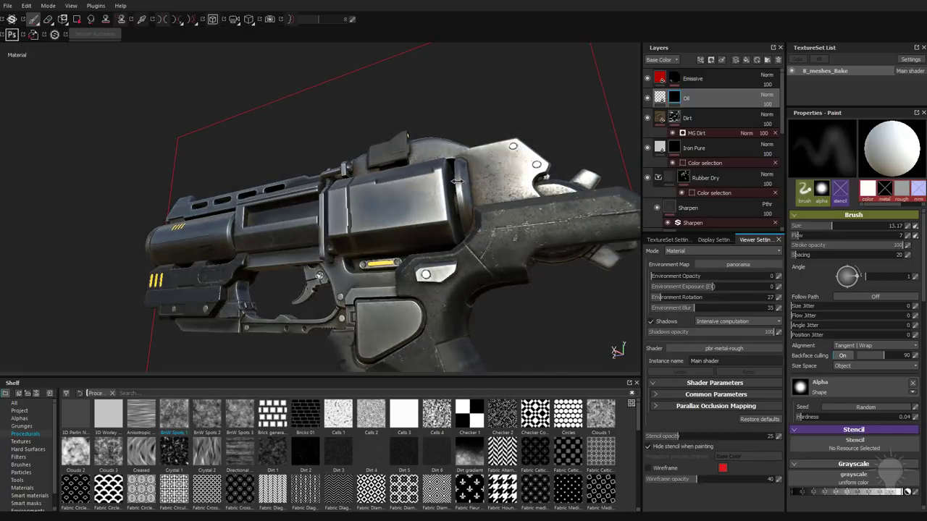
{"action": "key", "text": "ctrl"}
{"action": "right_click_drag", "start_coordinate": [510, 213], "coordinate": [494, 213], "text": "ctrl"}
{"action": "middle_click_drag", "start_coordinate": [511, 211], "coordinate": [470, 193], "text": "alt"}
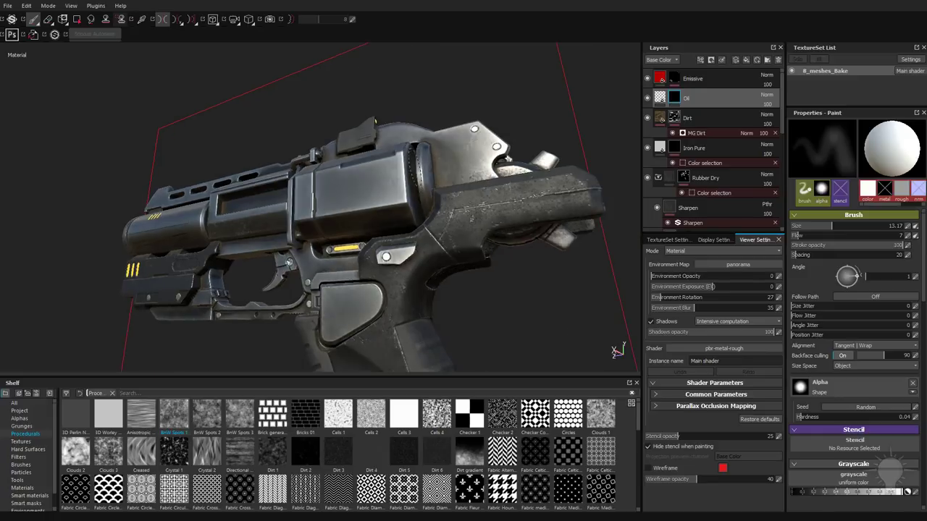
{"action": "right_click_drag", "start_coordinate": [416, 257], "coordinate": [409, 258], "text": "ctrl"}
{"action": "mouse_move", "coordinate": [409, 258]}
{"action": "left_mouse_down", "text": "alt"}
{"action": "mouse_move", "coordinate": [367, 261]}
{"action": "mouse_move", "coordinate": [449, 254]}
{"action": "mouse_move", "coordinate": [409, 271]}
{"action": "left_mouse_up", "text": "alt"}
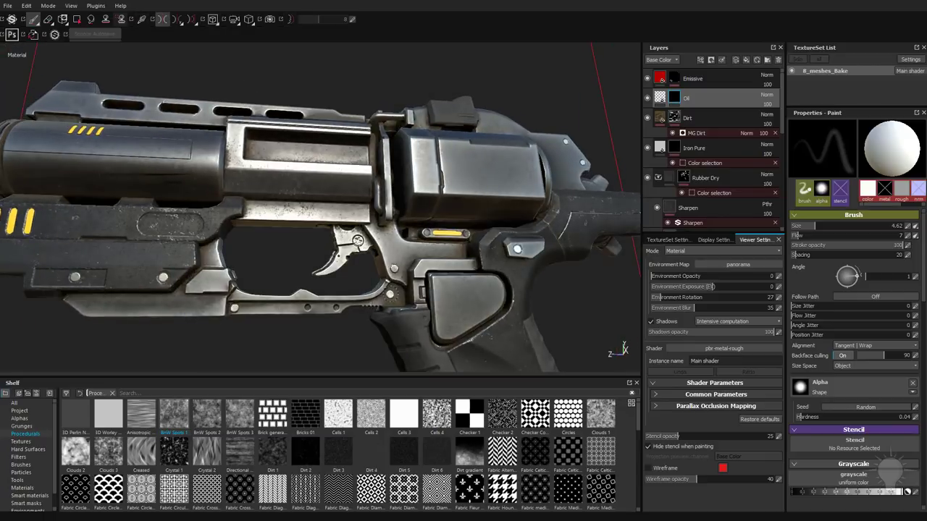
Step: Examine the gun's barrel, trigger guard and cylinder surfaces from several angles and under rotated lighting
{"action": "right_click_drag", "start_coordinate": [275, 232], "coordinate": [239, 290], "text": "alt"}
{"action": "middle_click_drag", "start_coordinate": [239, 290], "coordinate": [305, 250], "text": "alt"}
{"action": "left_click_drag", "start_coordinate": [212, 248], "coordinate": [174, 245], "text": "alt"}
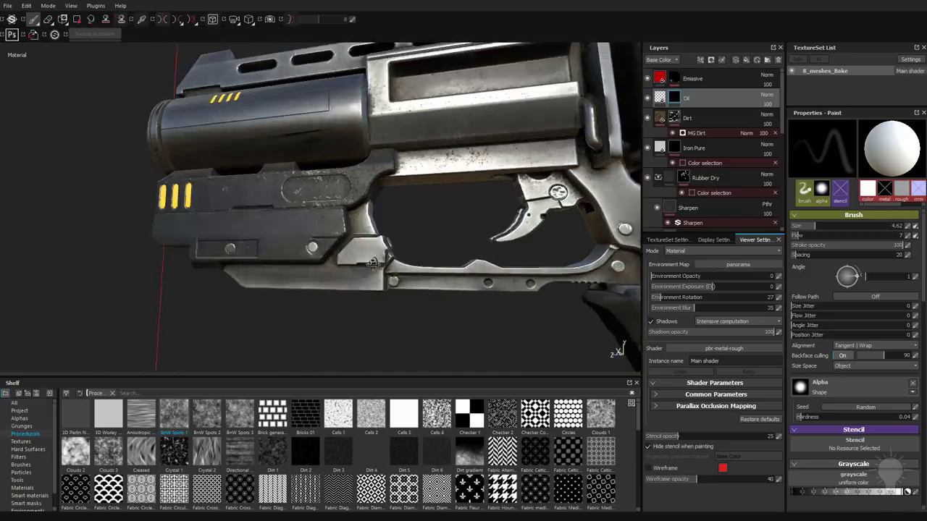
{"action": "right_click_drag", "start_coordinate": [206, 218], "coordinate": [163, 195], "text": "alt"}
{"action": "middle_click_drag", "start_coordinate": [474, 203], "coordinate": [309, 249], "text": "alt"}
{"action": "left_click_drag", "start_coordinate": [283, 232], "coordinate": [342, 248], "text": "alt"}
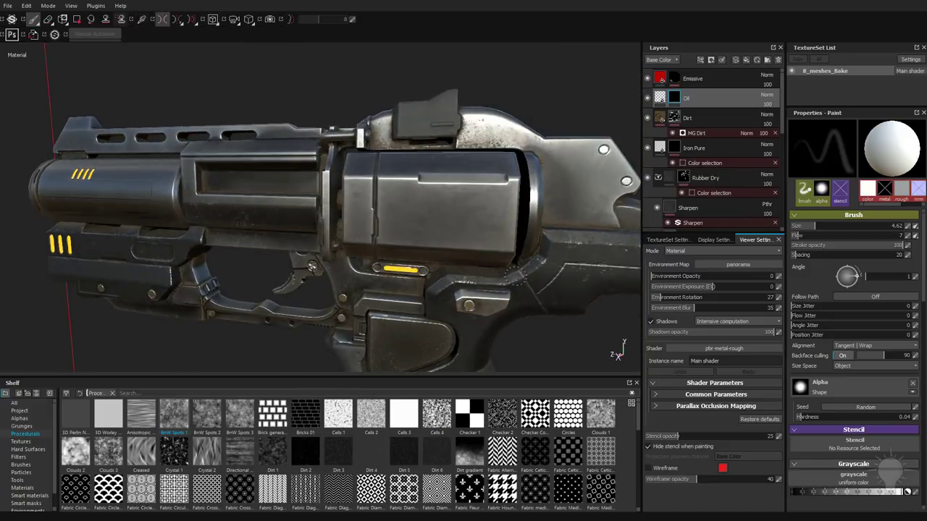
{"action": "right_click_drag", "start_coordinate": [515, 276], "coordinate": [614, 354], "text": "alt"}
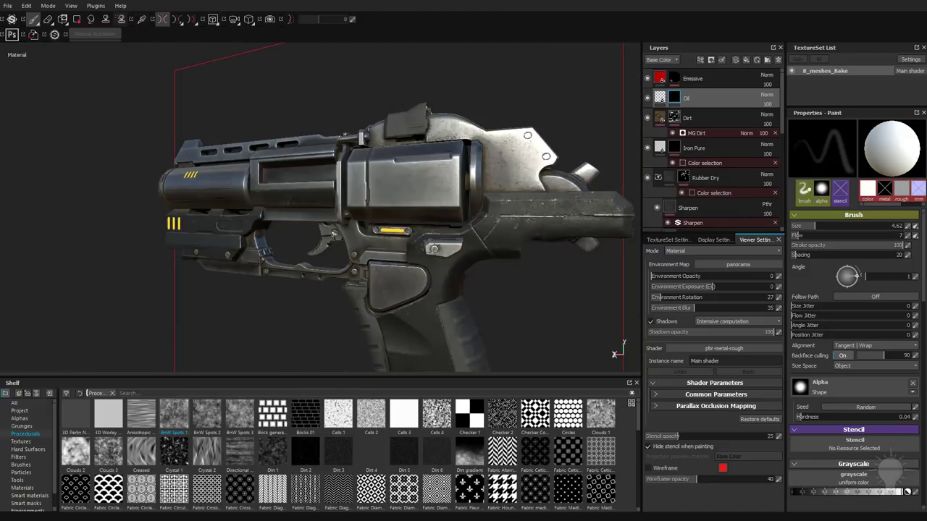
{"action": "left_click_drag", "start_coordinate": [332, 234], "coordinate": [501, 167], "text": "alt"}
{"action": "right_click_drag", "start_coordinate": [500, 166], "coordinate": [568, 178], "text": "shift"}
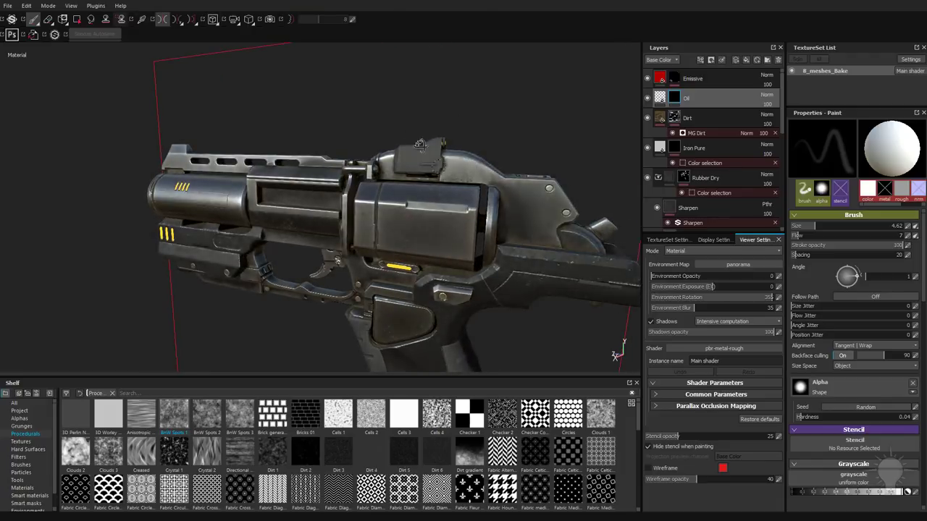
{"action": "left_click_drag", "start_coordinate": [571, 190], "coordinate": [560, 157], "text": "alt"}
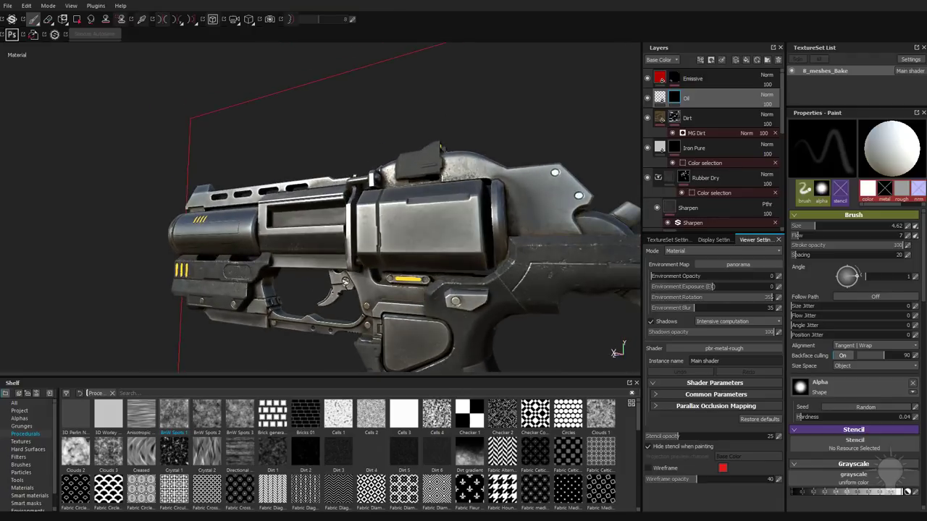
Step: Add a fill layer above the Oil layer and disable its color, normal, metallic, height and emissive channels
{"action": "left_click", "coordinate": [746, 60]}
{"action": "left_click", "coordinate": [800, 228]}
{"action": "left_click", "coordinate": [800, 239]}
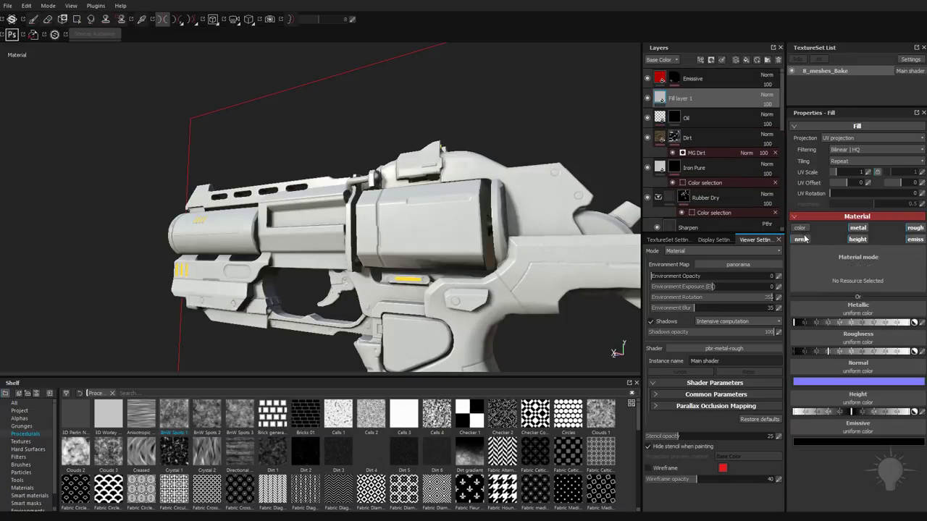
{"action": "left_click", "coordinate": [857, 227]}
{"action": "left_click", "coordinate": [857, 238]}
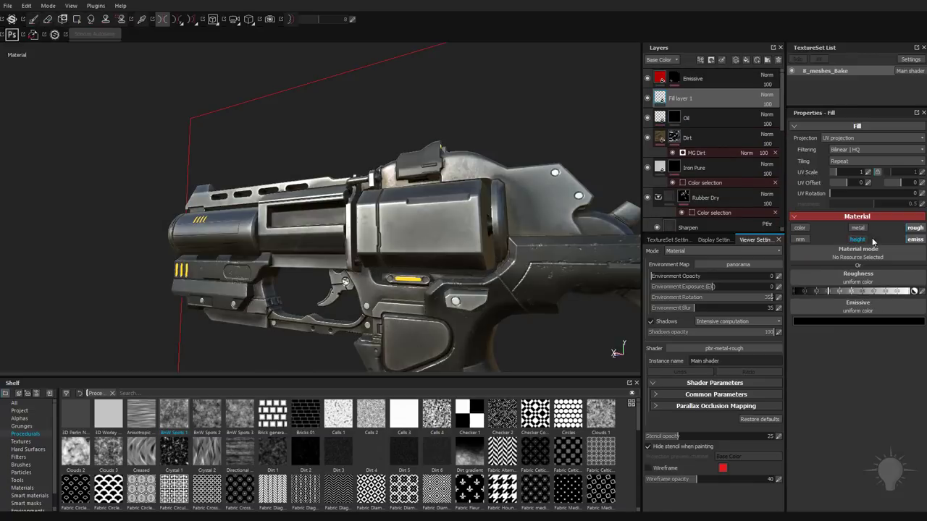
{"action": "left_click", "coordinate": [914, 239]}
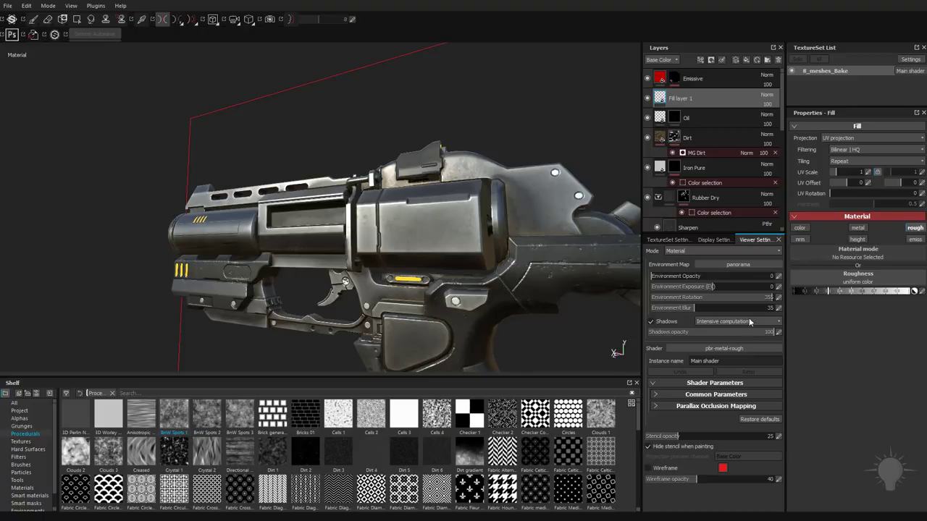
Step: Apply the Grunge 011 procedural to the new roughness-only fill layer and set its UV scale to 0.53
{"action": "scroll", "coordinate": [391, 464], "scroll_direction": "down", "scroll_amount": 5}
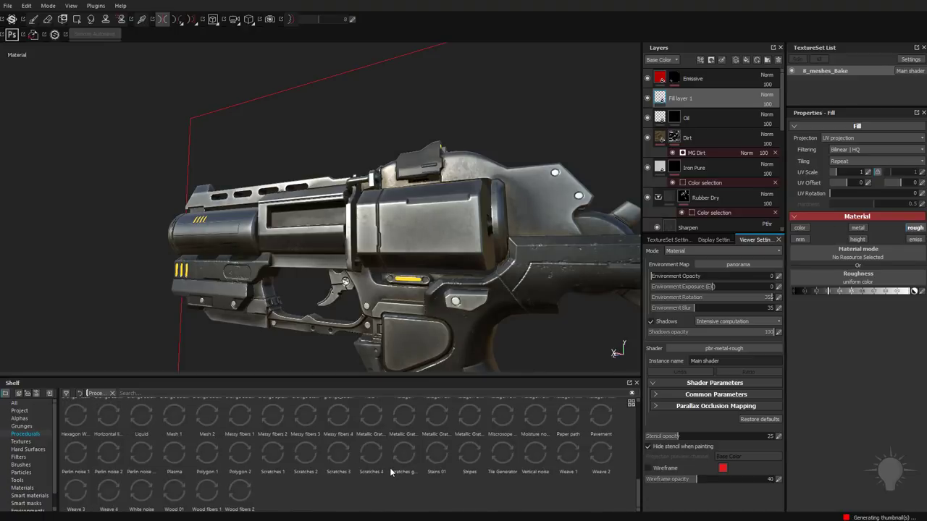
{"action": "scroll", "coordinate": [238, 488], "scroll_direction": "up", "scroll_amount": 3}
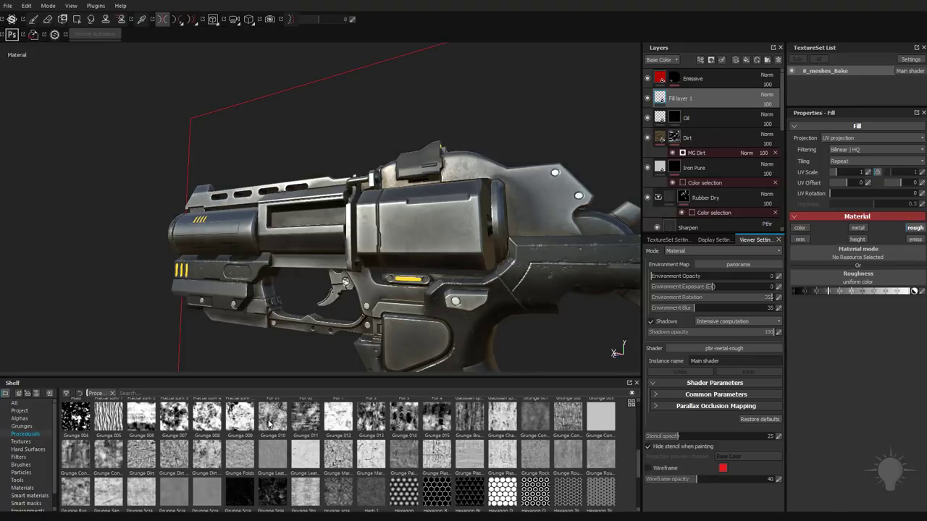
{"action": "left_click_drag", "start_coordinate": [301, 417], "coordinate": [882, 290]}
{"action": "left_click_drag", "start_coordinate": [290, 91], "coordinate": [299, 84], "text": "alt"}
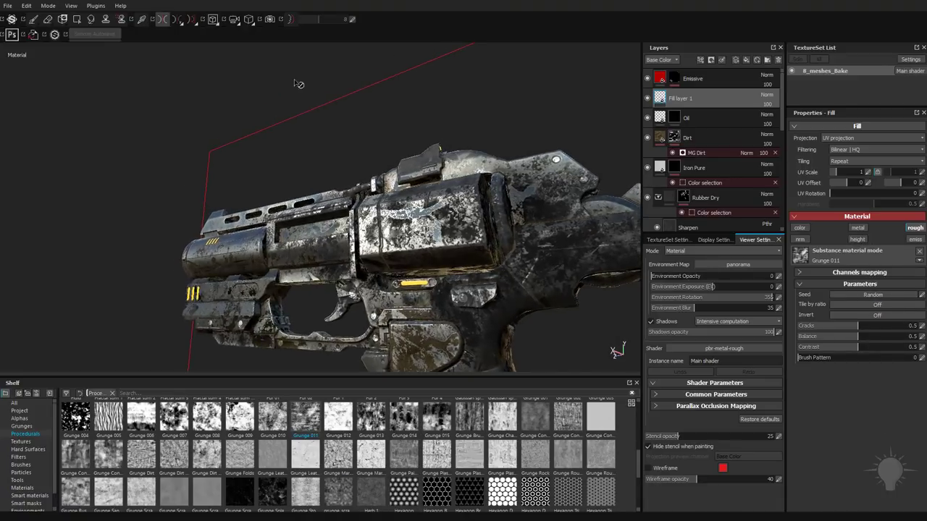
{"action": "right_click_drag", "start_coordinate": [349, 130], "coordinate": [346, 154], "text": "shift"}
{"action": "left_click_drag", "start_coordinate": [409, 173], "coordinate": [420, 174], "text": "alt"}
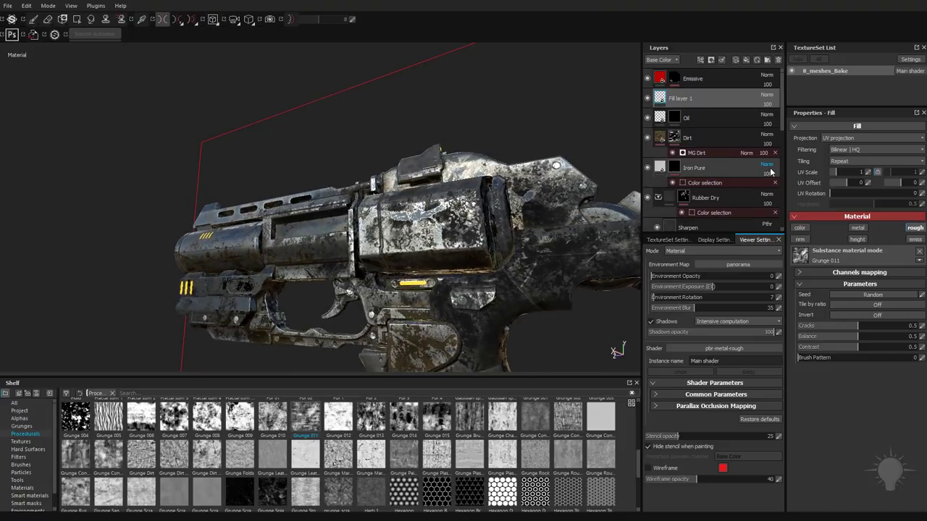
{"action": "mouse_move", "coordinate": [834, 172]}
{"action": "left_mouse_down"}
{"action": "mouse_move", "coordinate": [843, 174]}
{"action": "mouse_move", "coordinate": [834, 173]}
{"action": "left_mouse_up"}
Step: Raise the MG Dirt generator's Dirt Level to 1 and try out the Dirt layer's base color opacity
{"action": "left_click", "coordinate": [664, 60]}
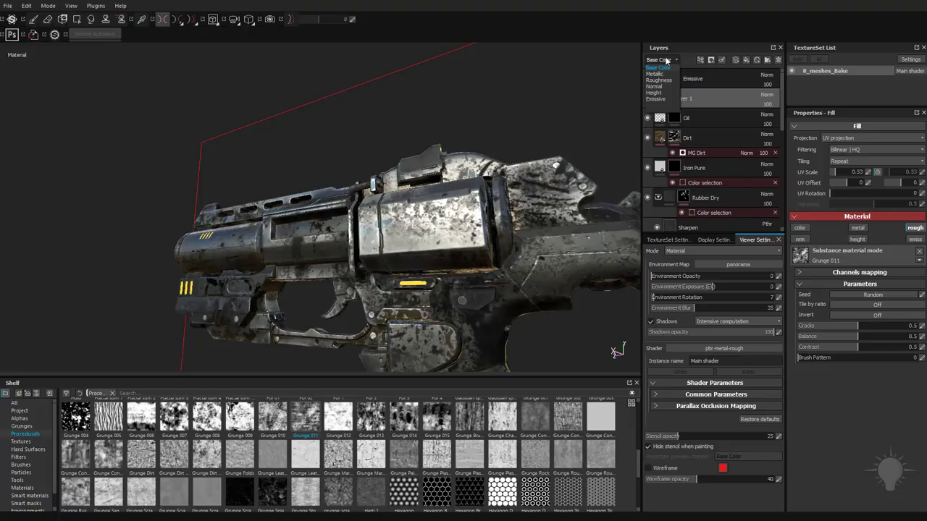
{"action": "left_click", "coordinate": [668, 65]}
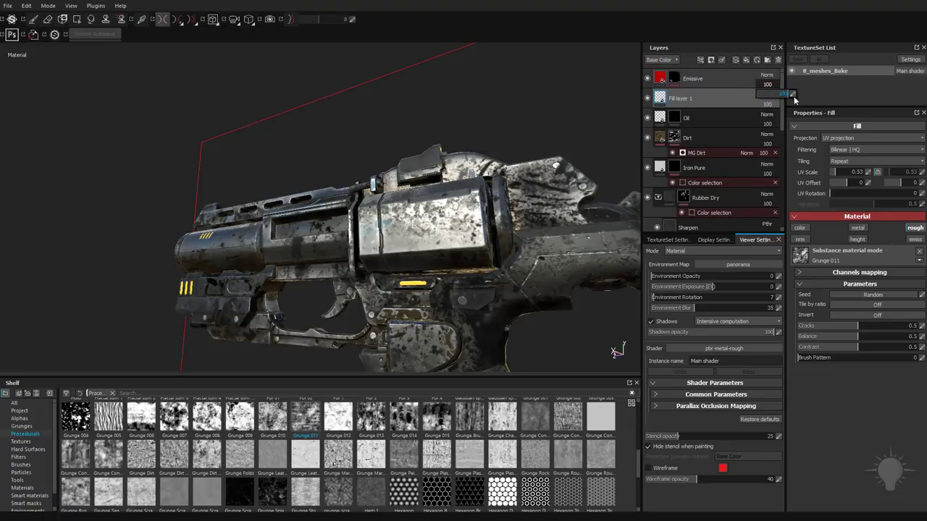
{"action": "left_click", "coordinate": [696, 138]}
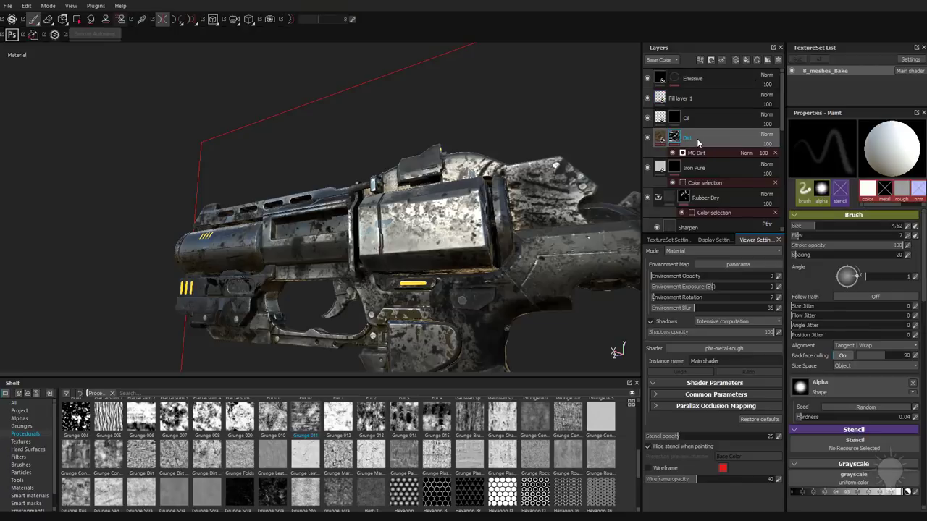
{"action": "left_click", "coordinate": [713, 153]}
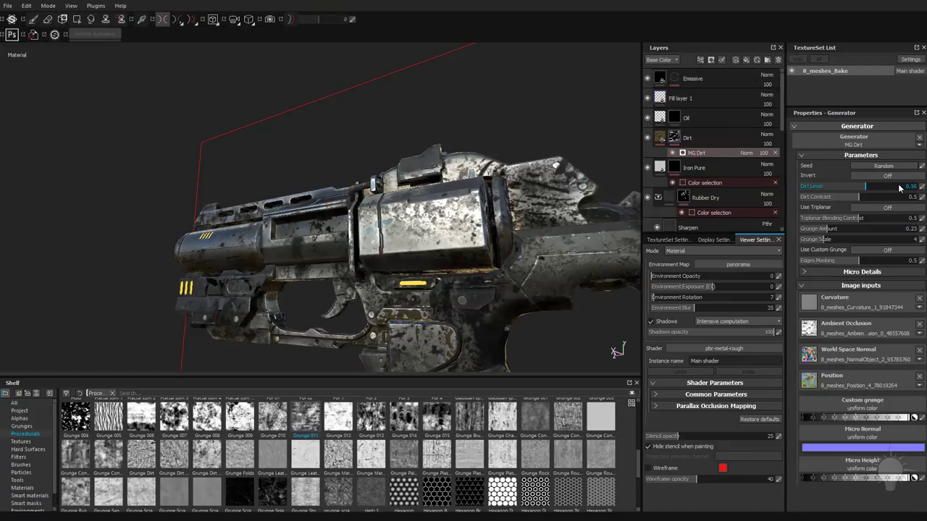
{"action": "left_click_drag", "start_coordinate": [866, 186], "coordinate": [920, 186]}
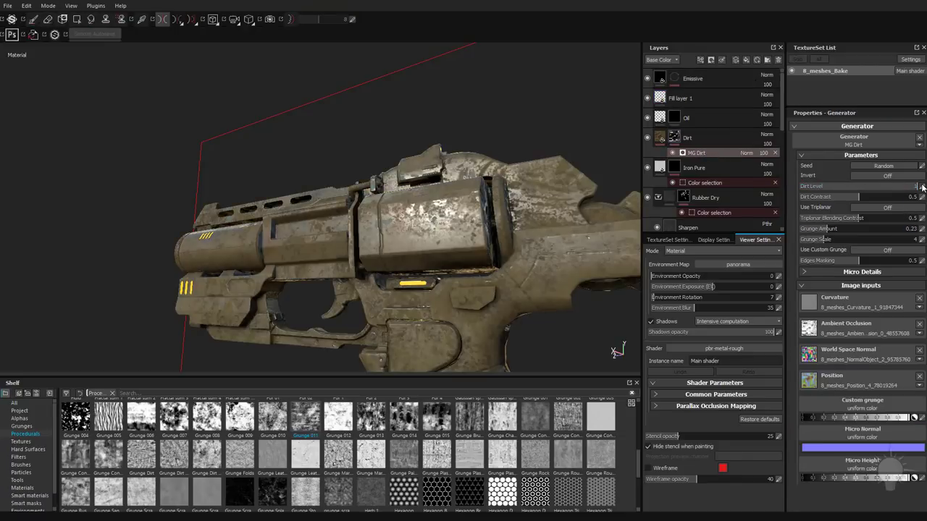
{"action": "left_click", "coordinate": [660, 138]}
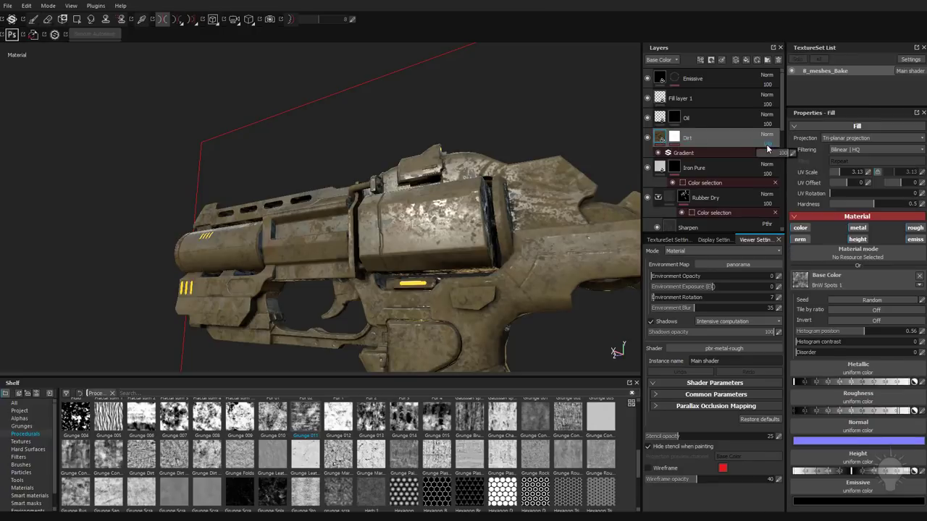
{"action": "mouse_move", "coordinate": [782, 152]}
{"action": "left_mouse_down"}
{"action": "mouse_move", "coordinate": [763, 153]}
{"action": "mouse_move", "coordinate": [787, 152]}
{"action": "left_mouse_up"}
{"action": "mouse_move", "coordinate": [781, 156]}
{"action": "left_mouse_down"}
{"action": "mouse_move", "coordinate": [759, 150]}
{"action": "mouse_move", "coordinate": [784, 147]}
{"action": "mouse_move", "coordinate": [749, 154]}
{"action": "mouse_move", "coordinate": [801, 159]}
{"action": "left_mouse_up"}
Step: Rename the grunge fill layer RoughnessBreakup and switch the layer stack to the Roughness channel
{"action": "double_click", "coordinate": [690, 98]}
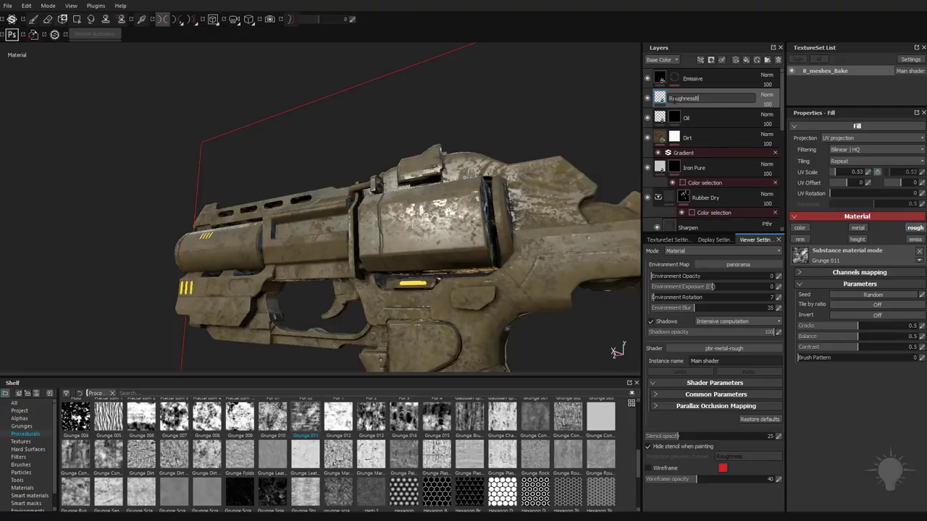
{"action": "key", "text": "Return"}
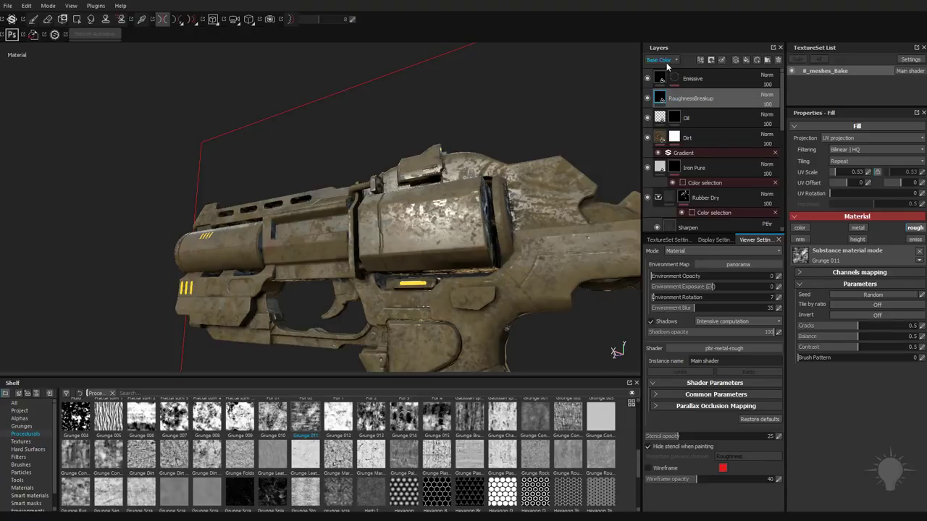
{"action": "left_click", "coordinate": [660, 60]}
{"action": "left_click", "coordinate": [661, 80]}
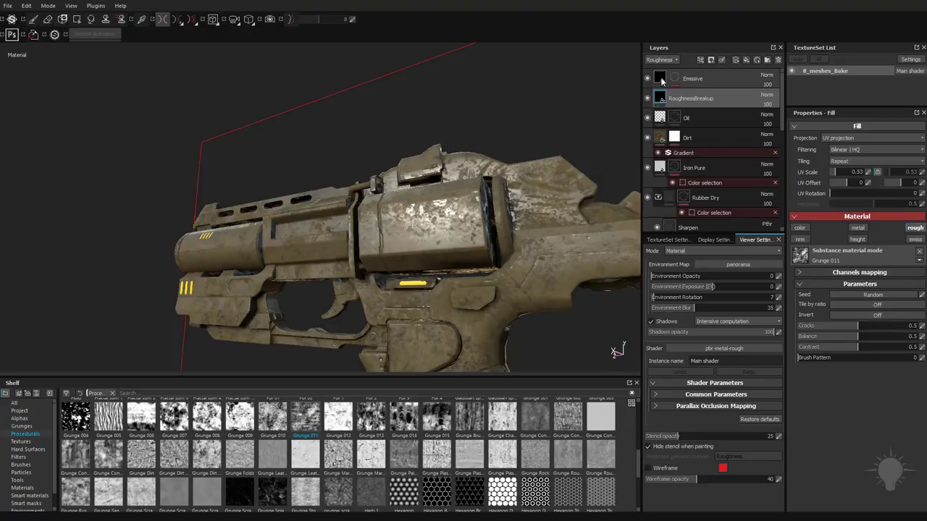
Step: Lower the Dirt Level of the Dirt layer's MG Dirt generator to expose the metal again
{"action": "left_click", "coordinate": [688, 152]}
{"action": "left_click", "coordinate": [710, 155]}
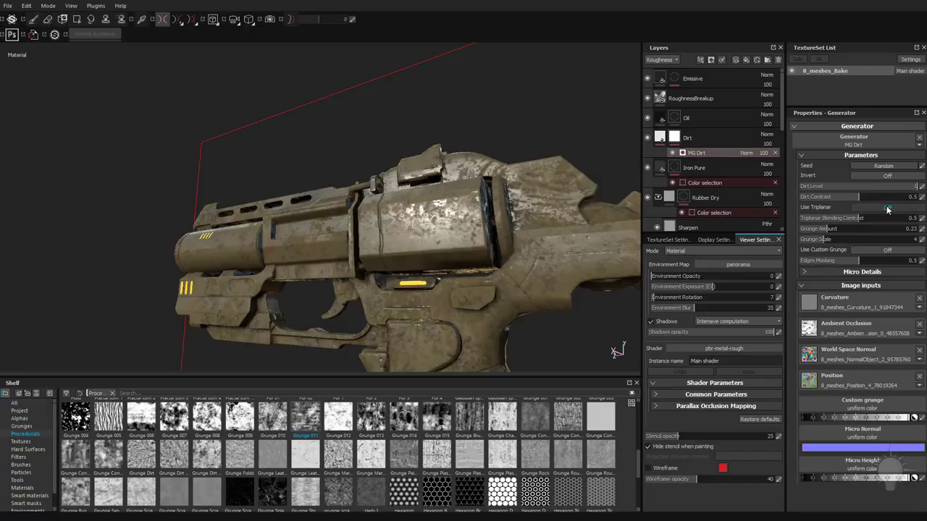
{"action": "left_click", "coordinate": [842, 186]}
Step: Lower the RoughnessBreakup layer's opacity in the roughness channel to 19
{"action": "left_click", "coordinate": [688, 99]}
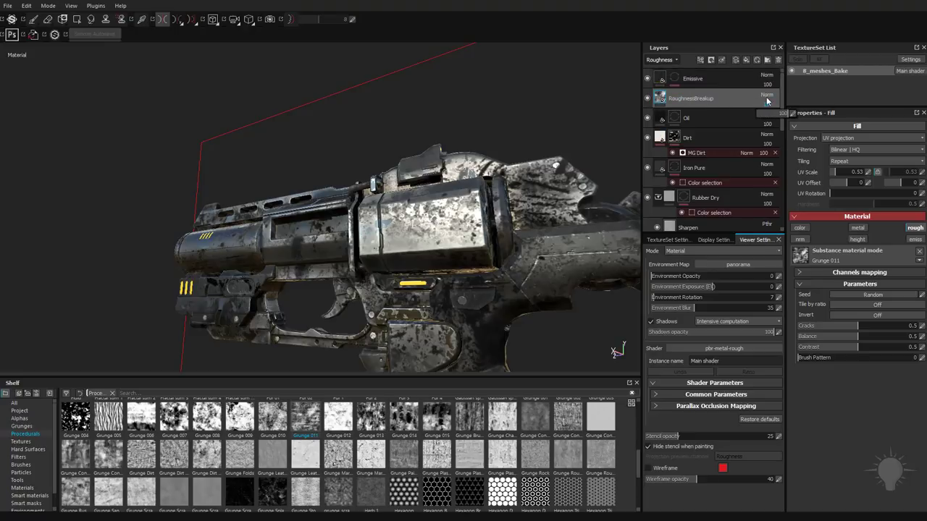
{"action": "left_click_drag", "start_coordinate": [787, 114], "coordinate": [761, 118]}
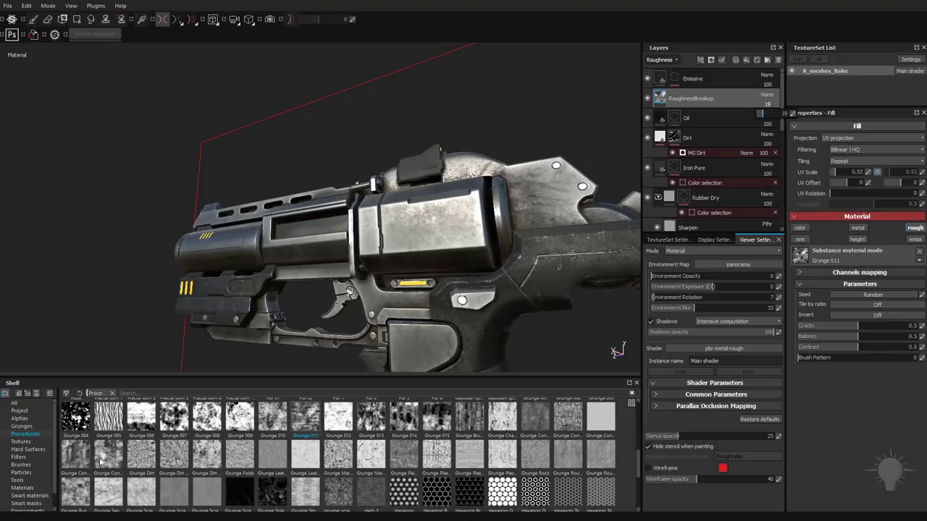
Step: Replace Grunge 011 with Grunge Concrete Dirty as the RoughnessBreakup layer's roughness source, and disable its color, normal and metallic channels
{"action": "left_click_drag", "start_coordinate": [82, 461], "coordinate": [869, 254]}
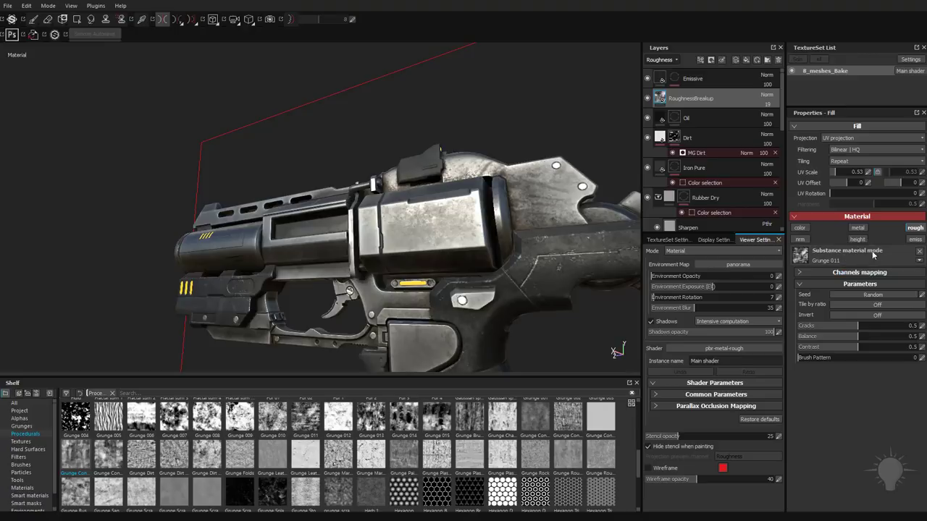
{"action": "left_click", "coordinate": [918, 253]}
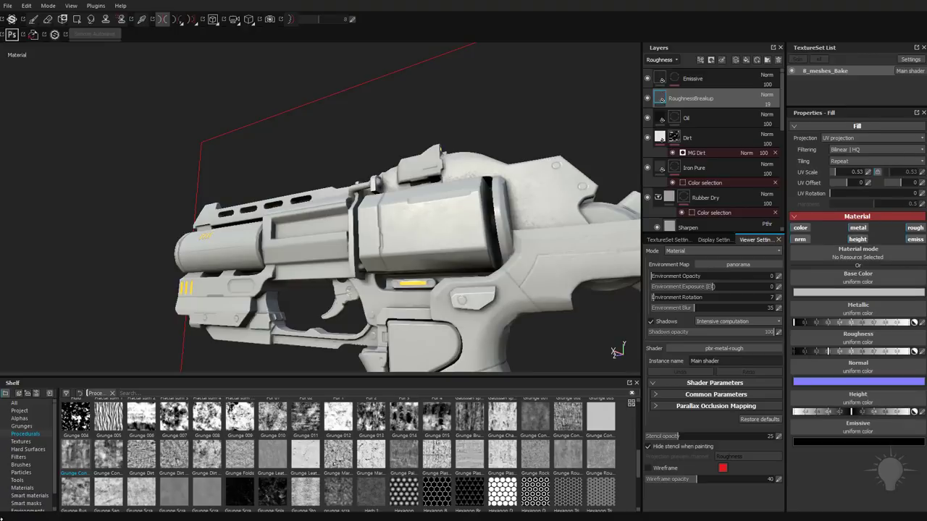
{"action": "left_click_drag", "start_coordinate": [75, 456], "coordinate": [864, 338]}
{"action": "left_click", "coordinate": [800, 227]}
{"action": "left_click", "coordinate": [855, 227]}
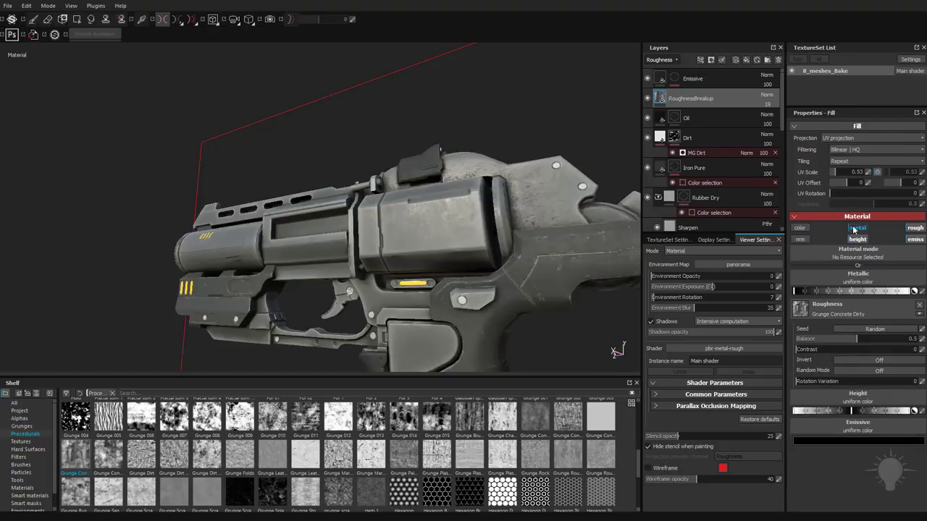
Step: Limit the RoughnessBreakup fill layer to the roughness channel only
{"action": "left_click", "coordinate": [800, 239]}
{"action": "left_click", "coordinate": [914, 240]}
{"action": "left_click", "coordinate": [857, 239]}
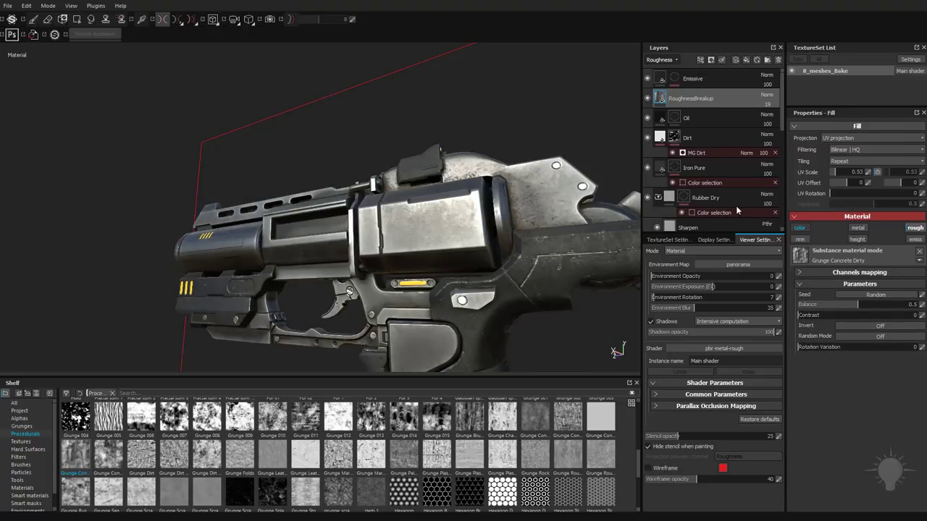
Step: Raise the RoughnessBreakup layer's opacity to 89 and give its fill tri-planar projection with a UV scale of 0.87
{"action": "left_click_drag", "start_coordinate": [769, 116], "coordinate": [784, 116]}
{"action": "left_click", "coordinate": [840, 138]}
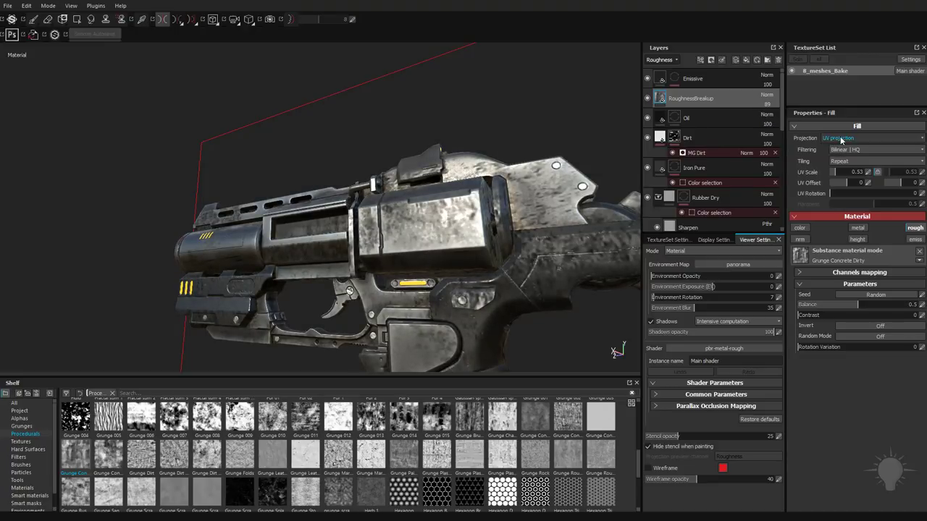
{"action": "left_click", "coordinate": [838, 153]}
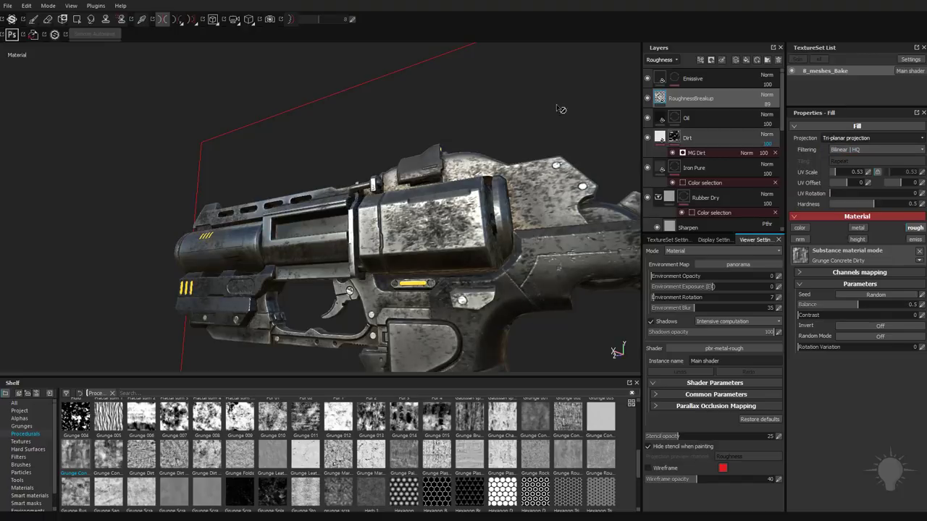
{"action": "left_click_drag", "start_coordinate": [835, 173], "coordinate": [834, 174]}
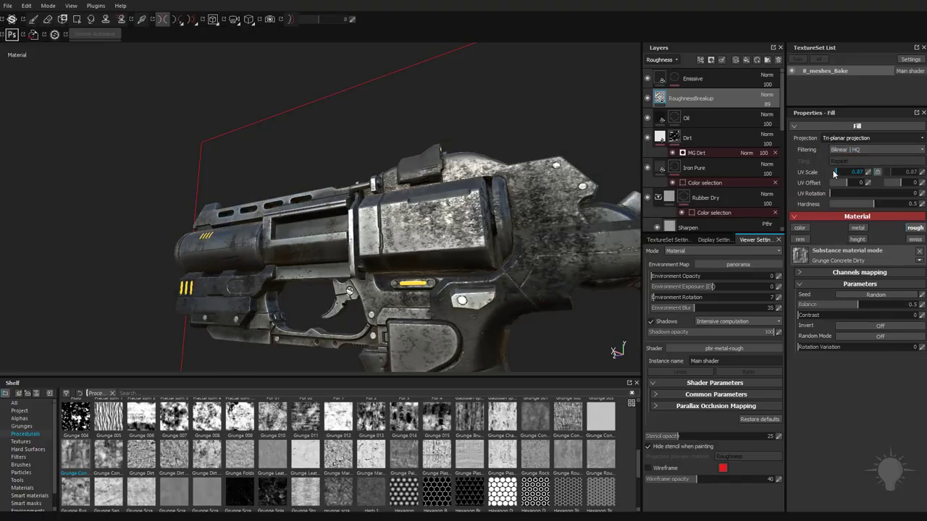
Step: Lower the RoughnessBreakup layer's opacity to 17 and rotate the environment lighting to 31 to check the surface
{"action": "left_click_drag", "start_coordinate": [766, 103], "coordinate": [762, 117]}
{"action": "left_click_drag", "start_coordinate": [50, 193], "coordinate": [248, 185], "text": "alt"}
{"action": "right_click_drag", "start_coordinate": [248, 185], "coordinate": [249, 202], "text": "alt"}
{"action": "right_click_drag", "start_coordinate": [249, 202], "coordinate": [385, 206], "text": "shift"}
{"action": "left_click_drag", "start_coordinate": [385, 206], "coordinate": [368, 190], "text": "alt"}
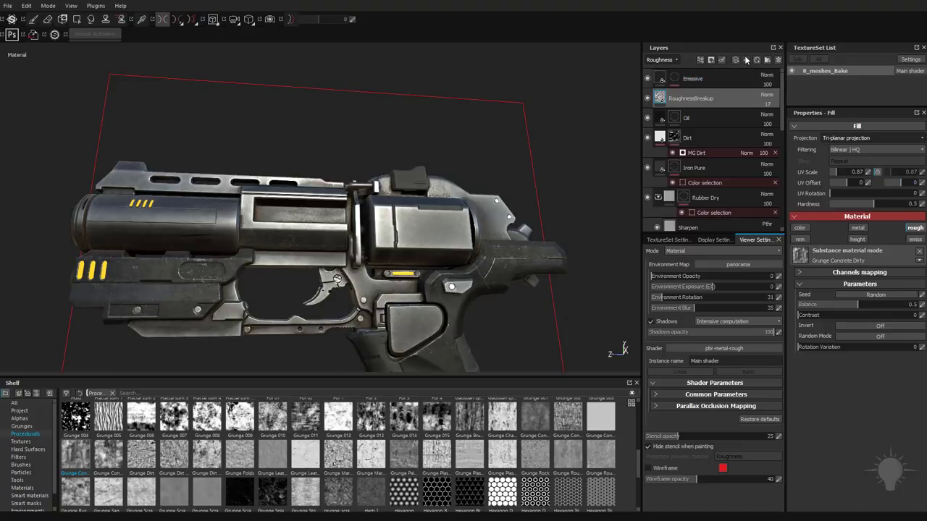
Step: Add a fill layer above RoughnessBreakup with only the height channel active and a slightly negative height
{"action": "left_click_drag", "start_coordinate": [462, 154], "coordinate": [458, 189], "text": "alt"}
{"action": "middle_click_drag", "start_coordinate": [401, 217], "coordinate": [377, 203], "text": "alt"}
{"action": "right_click_drag", "start_coordinate": [377, 203], "coordinate": [385, 215], "text": "alt"}
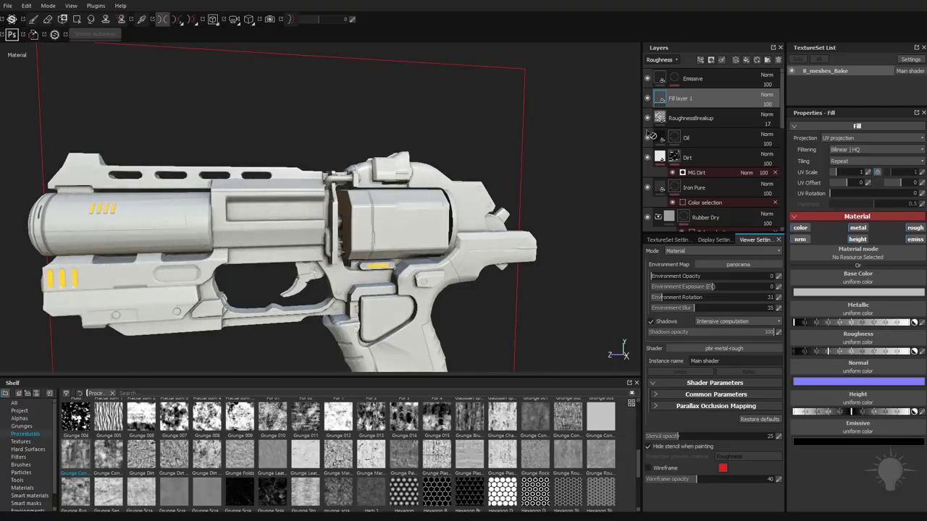
{"action": "left_click", "coordinate": [801, 228]}
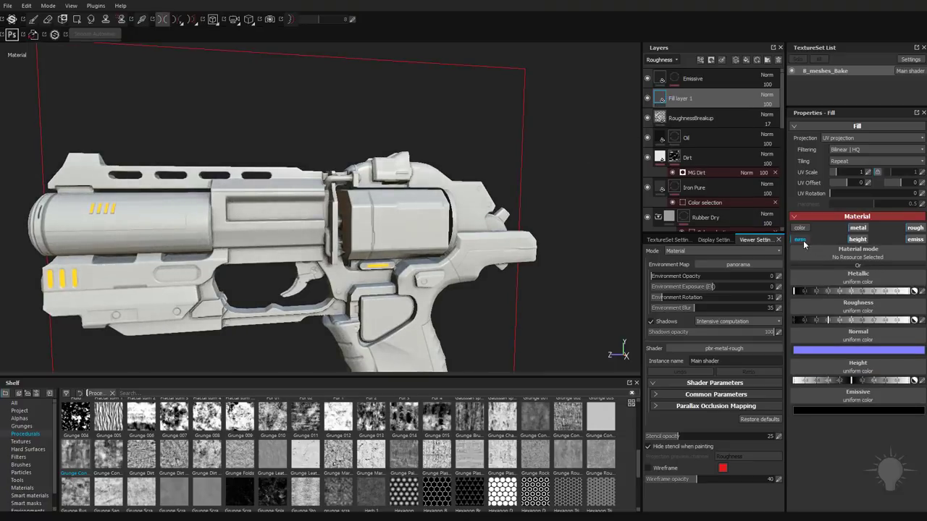
{"action": "left_click", "coordinate": [803, 242]}
{"action": "left_click", "coordinate": [859, 229]}
{"action": "left_click", "coordinate": [914, 229]}
{"action": "left_click", "coordinate": [915, 241]}
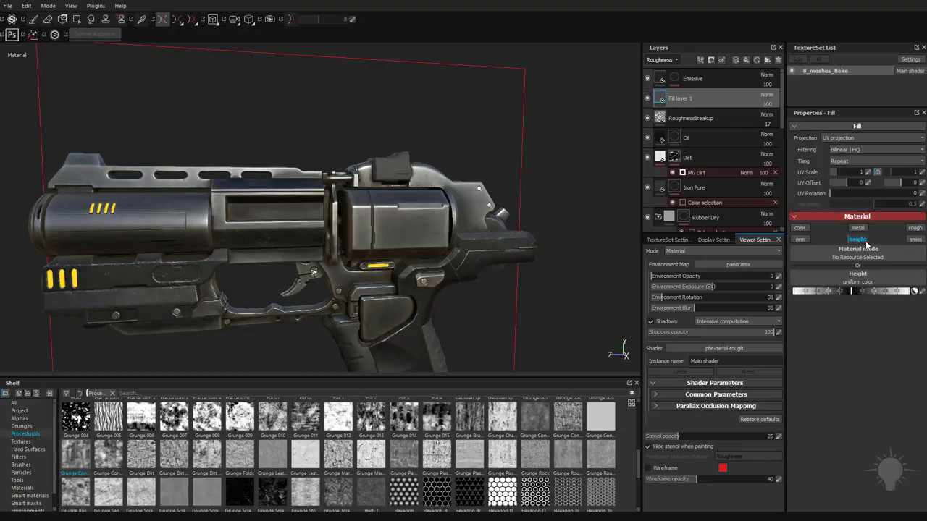
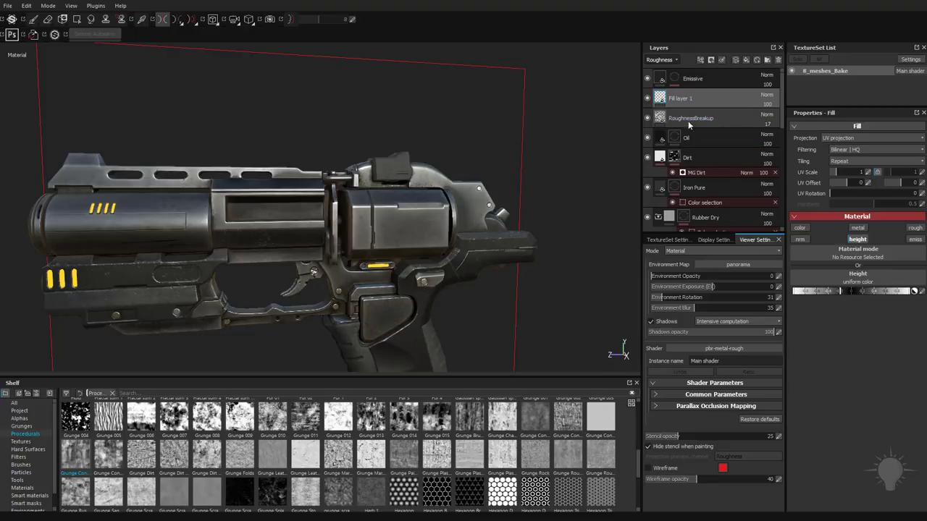
Step: Rename the new height fill layer TextStamp and add a black mask to it
{"action": "right_click", "coordinate": [681, 99]}
{"action": "left_click", "coordinate": [675, 100]}
{"action": "type", "text": "TextStamp"}
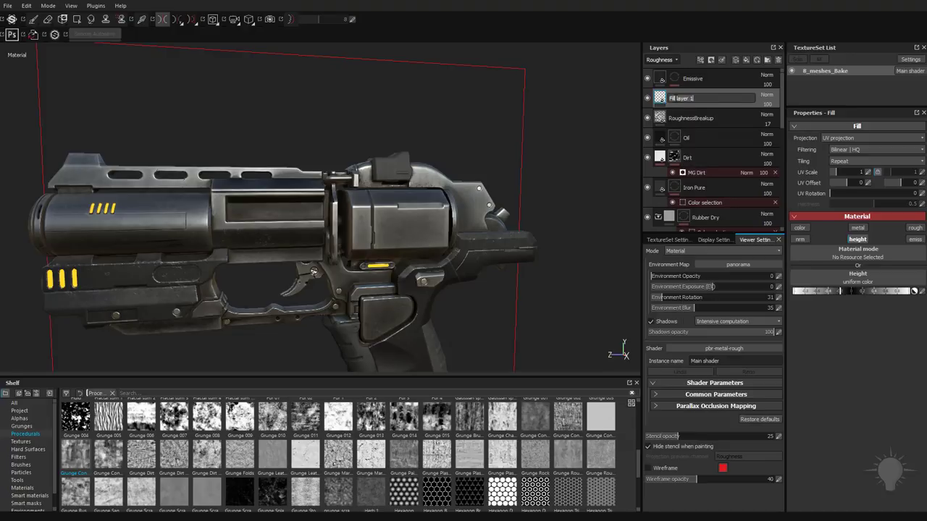
{"action": "right_click", "coordinate": [675, 100]}
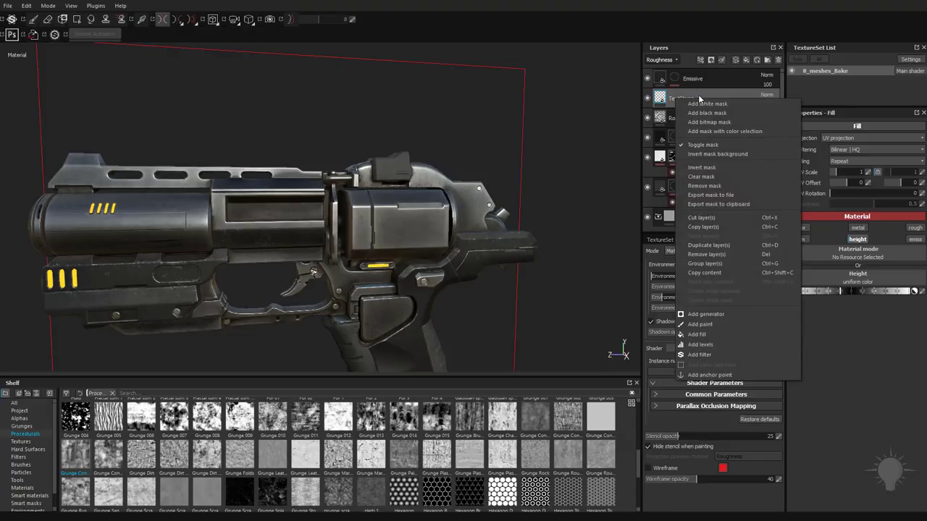
{"action": "left_click", "coordinate": [709, 135]}
Step: Set the brush flow to 88, size to about 4.28 and hardness to the maximum for painting the mask
{"action": "scroll", "coordinate": [411, 222], "scroll_direction": "up", "scroll_amount": 5}
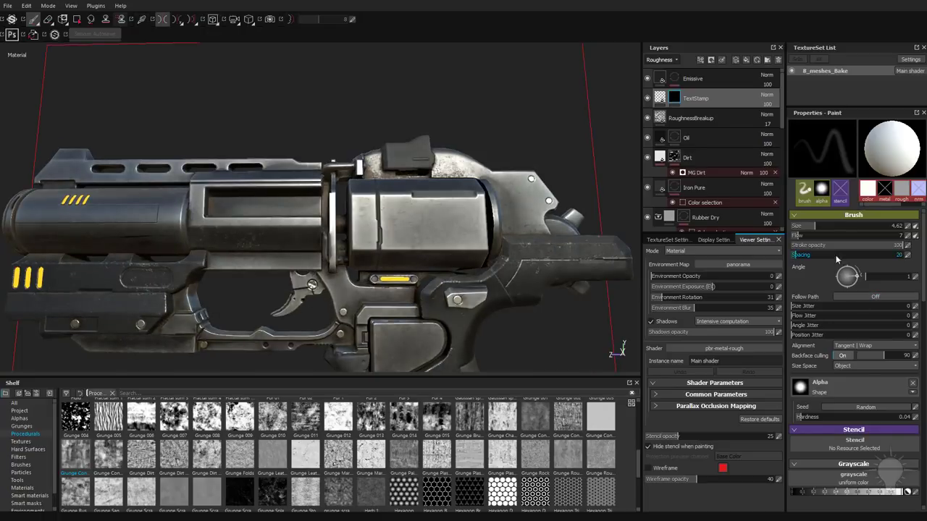
{"action": "mouse_move", "coordinate": [809, 236]}
{"action": "left_mouse_down"}
{"action": "mouse_move", "coordinate": [910, 240]}
{"action": "mouse_move", "coordinate": [889, 239]}
{"action": "left_mouse_up"}
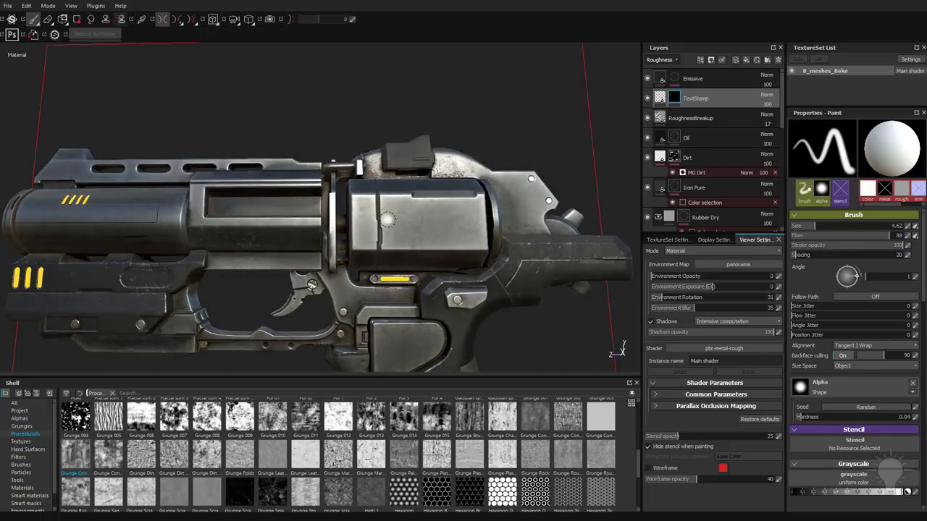
{"action": "mouse_move", "coordinate": [413, 217]}
{"action": "right_mouse_down", "text": "ctrl"}
{"action": "mouse_move", "coordinate": [409, 211]}
{"action": "mouse_move", "coordinate": [416, 224]}
{"action": "right_mouse_up", "text": "ctrl"}
Step: Paint a heart shape into the TextStamp mask on the revolver's cylinder and erase part of it with black
{"action": "left_click_drag", "start_coordinate": [422, 220], "coordinate": [406, 219], "text": "alt"}
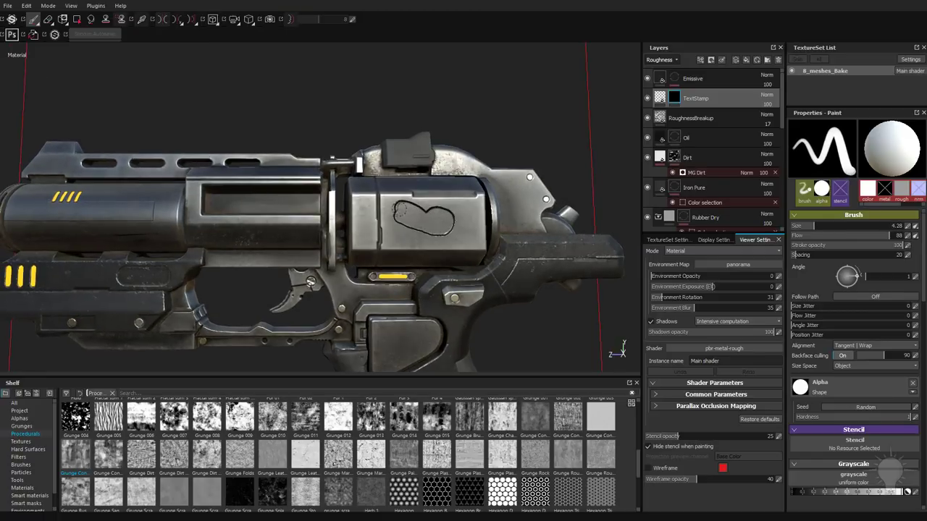
{"action": "key", "text": "l"}
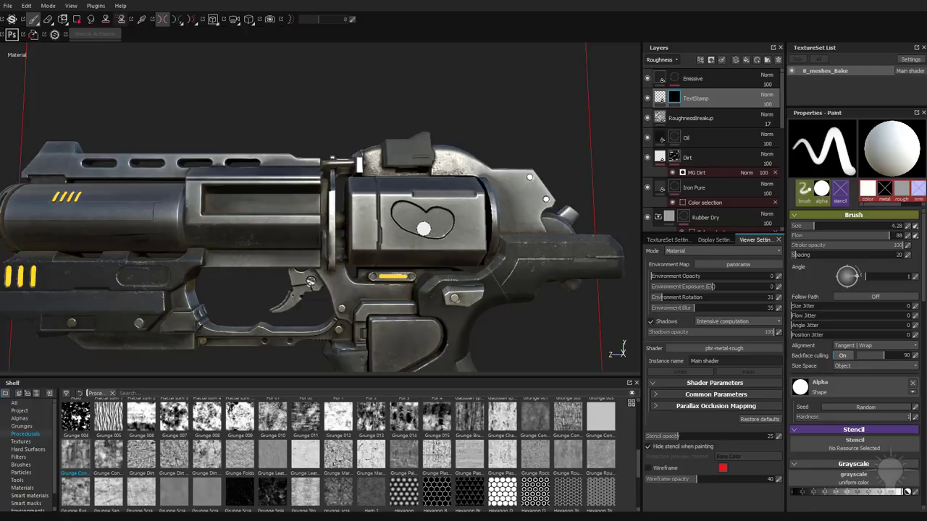
{"action": "key", "text": "x"}
{"action": "left_click_drag", "start_coordinate": [424, 233], "coordinate": [411, 230]}
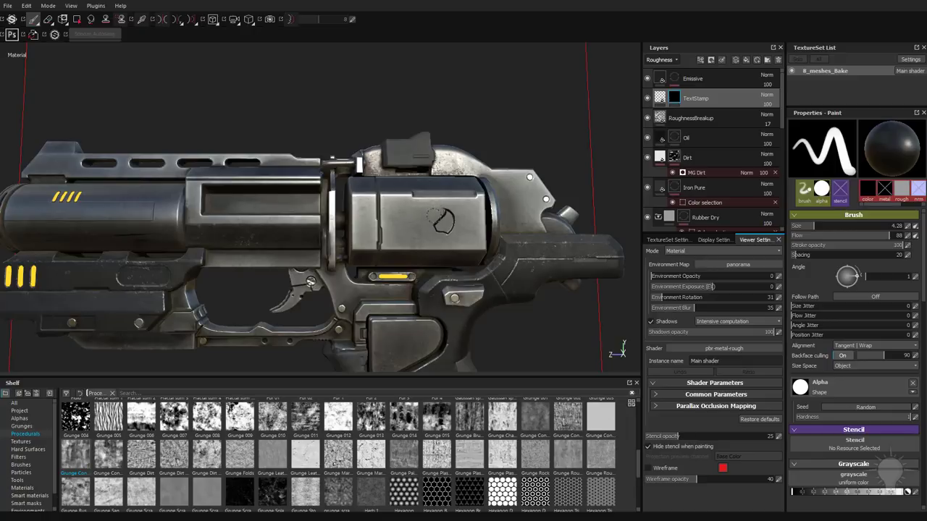
Step: Adjust the TextStamp fill's height closer to zero so the engraving on the cylinder is shallower
{"action": "left_click_drag", "start_coordinate": [438, 218], "coordinate": [319, 226], "text": "alt"}
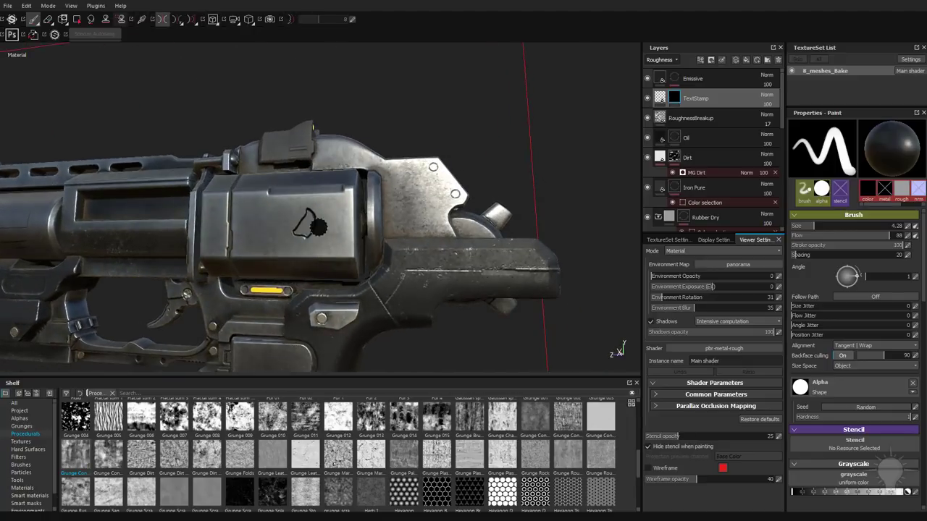
{"action": "left_click", "coordinate": [661, 98]}
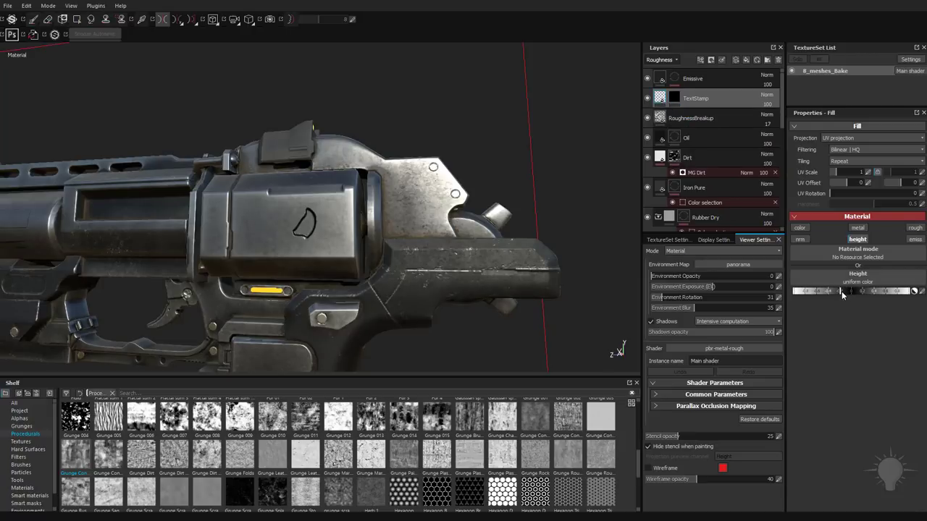
{"action": "left_click_drag", "start_coordinate": [842, 291], "coordinate": [847, 293]}
{"action": "left_click_drag", "start_coordinate": [836, 296], "coordinate": [854, 293]}
{"action": "mouse_move", "coordinate": [830, 300]}
{"action": "left_mouse_down"}
{"action": "mouse_move", "coordinate": [796, 301]}
{"action": "mouse_move", "coordinate": [844, 296]}
{"action": "left_mouse_up"}
{"action": "mouse_move", "coordinate": [455, 199]}
{"action": "left_mouse_down", "text": "alt"}
{"action": "mouse_move", "coordinate": [413, 206]}
{"action": "mouse_move", "coordinate": [443, 202]}
{"action": "left_mouse_up", "text": "alt"}
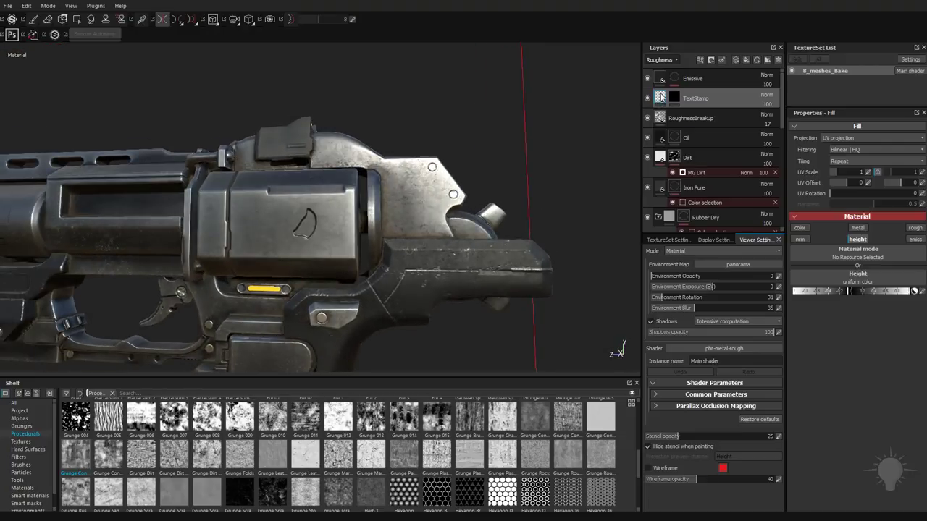
Step: Inspect the TextStamp mask on its own, return to the material view and reset it to a plain black mask
{"action": "left_click", "coordinate": [673, 97]}
{"action": "double_click", "coordinate": [688, 99]}
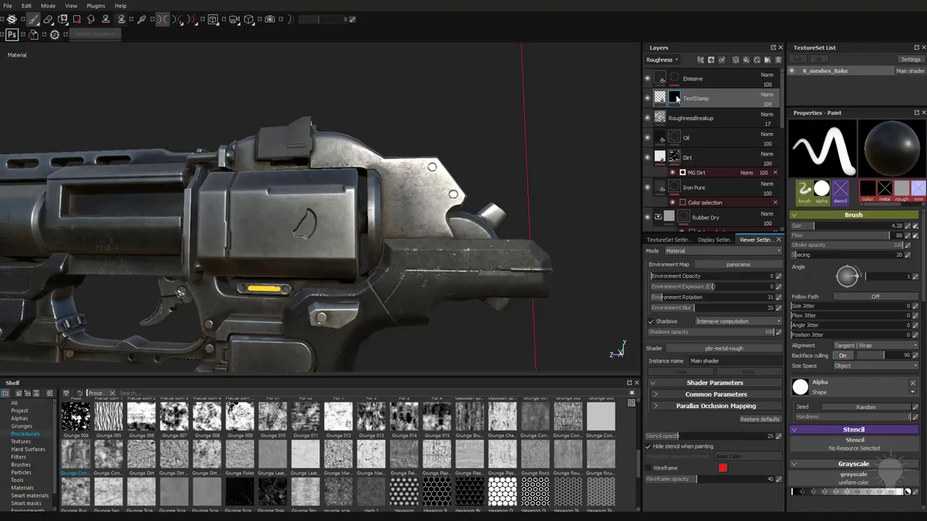
{"action": "mouse_move", "coordinate": [676, 99]}
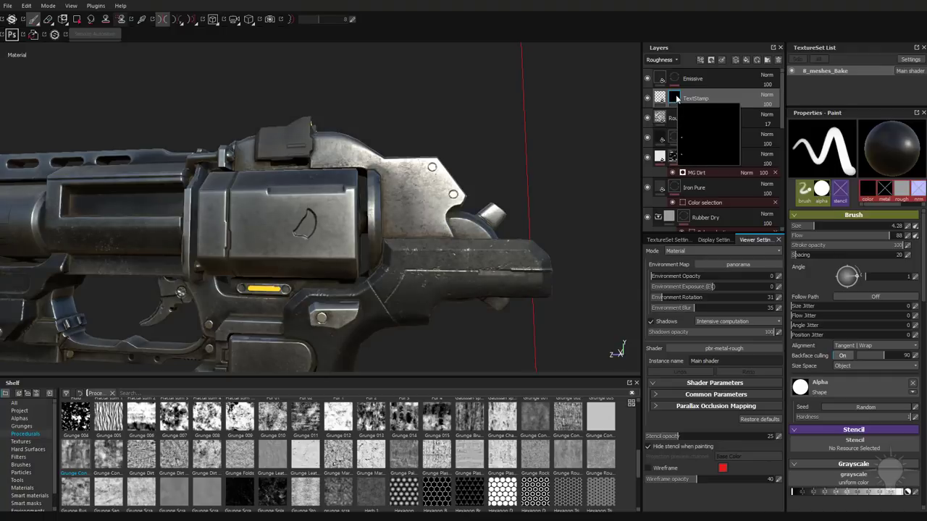
{"action": "left_click", "coordinate": [676, 99], "text": "alt"}
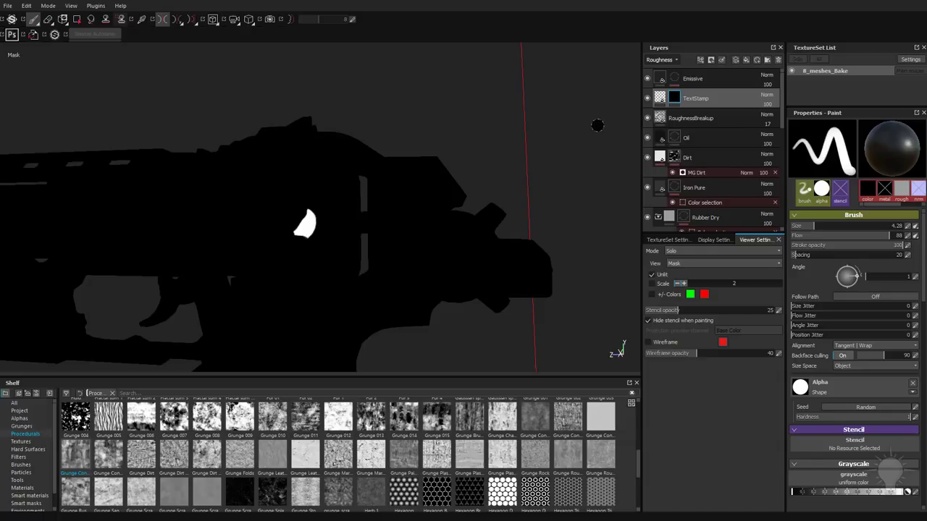
{"action": "key", "text": "m"}
{"action": "right_click", "coordinate": [677, 103]}
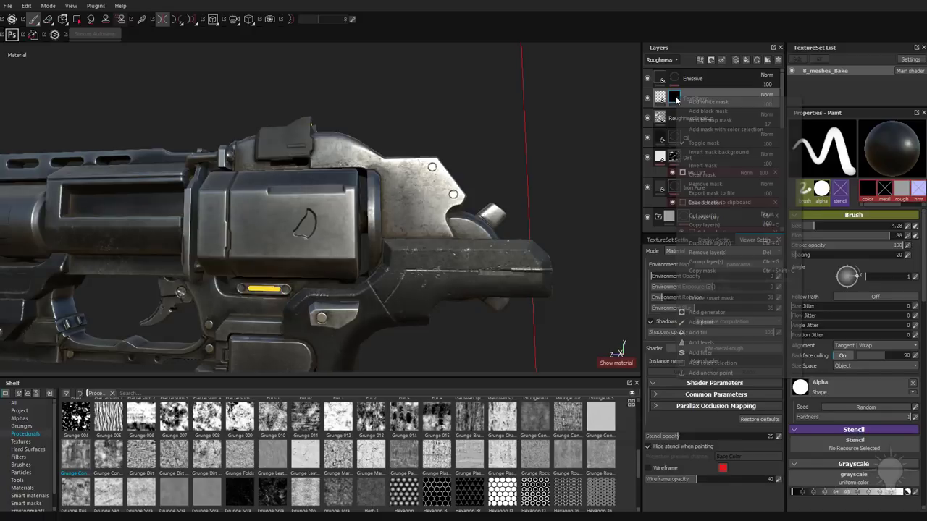
{"action": "left_click", "coordinate": [708, 111]}
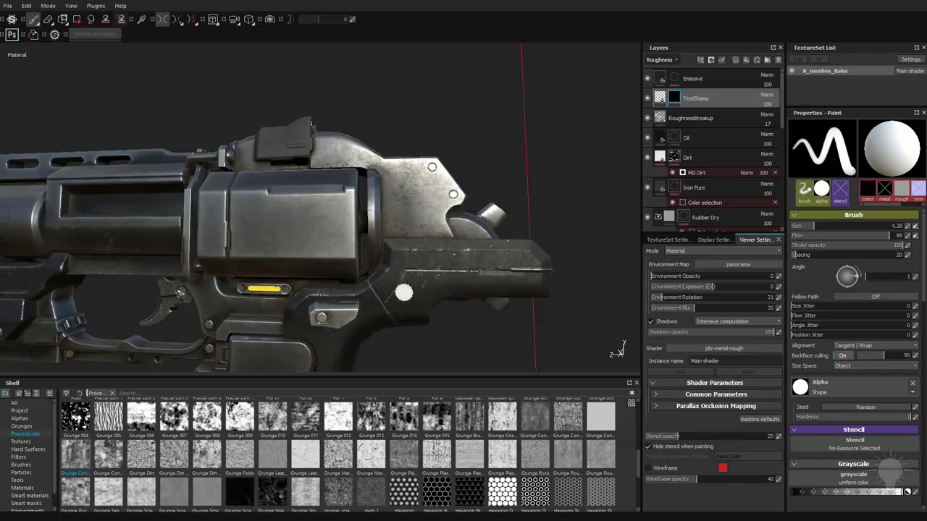
Step: Switch the viewport to an orthographic side view framing the revolver's cylinder
{"action": "right_click_drag", "start_coordinate": [475, 241], "coordinate": [130, 145], "text": "alt"}
{"action": "left_click_drag", "start_coordinate": [130, 145], "coordinate": [276, 157], "text": "alt"}
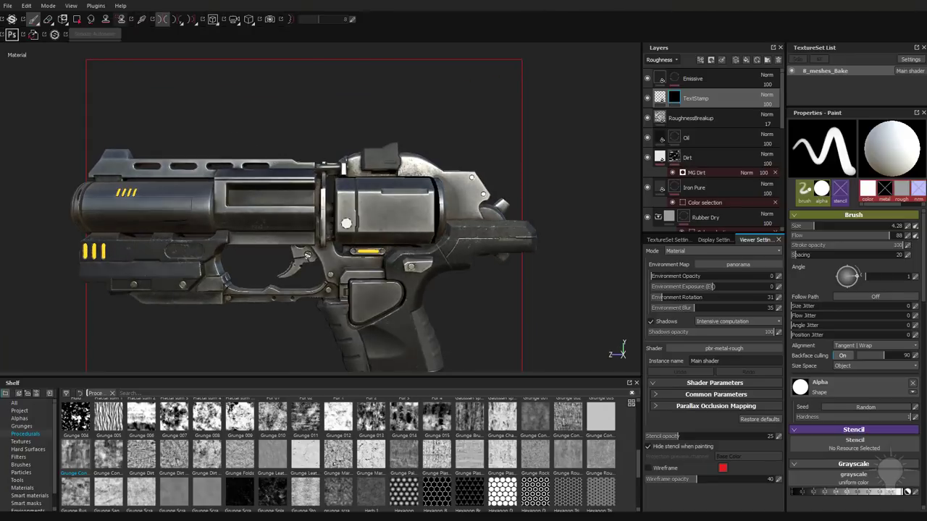
{"action": "middle_click_drag", "start_coordinate": [395, 208], "coordinate": [364, 208], "text": "alt"}
{"action": "right_click_drag", "start_coordinate": [364, 208], "coordinate": [414, 206], "text": "alt"}
{"action": "left_click", "coordinate": [249, 20]}
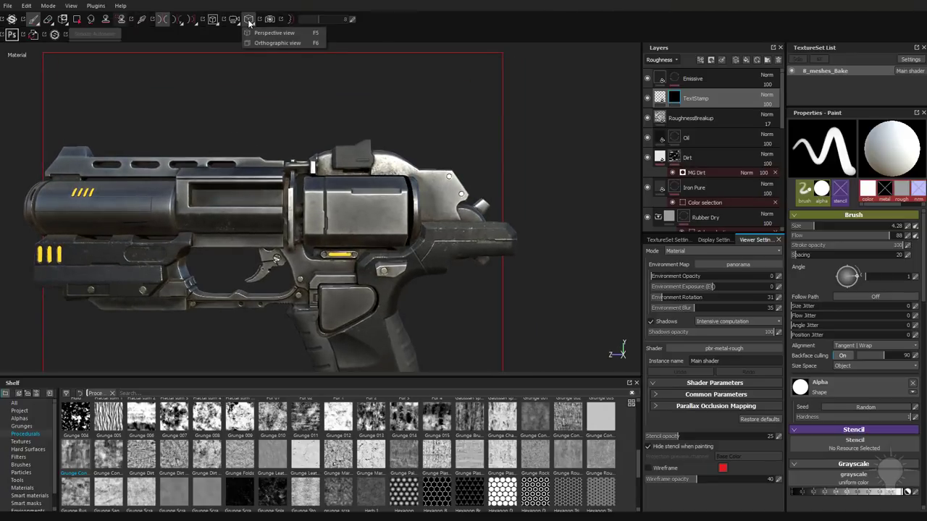
{"action": "left_click", "coordinate": [277, 43]}
{"action": "left_click_drag", "start_coordinate": [256, 72], "coordinate": [272, 125], "text": "alt"}
{"action": "scroll", "coordinate": [420, 211], "scroll_direction": "up", "scroll_amount": 5}
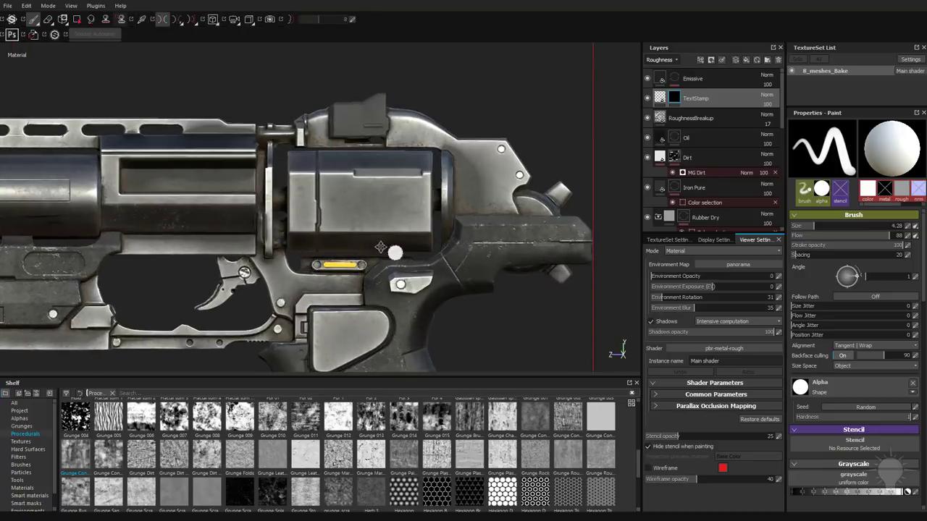
Step: Find the Cross Medieval Round alpha in the alpha library and assign it to the brush
{"action": "left_click", "coordinate": [19, 419]}
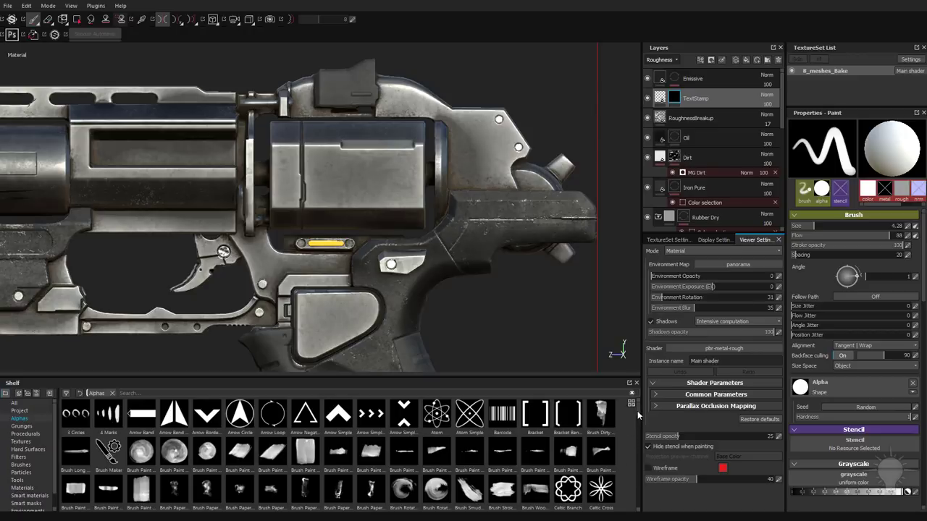
{"action": "mouse_move", "coordinate": [637, 410]}
{"action": "left_mouse_down"}
{"action": "mouse_move", "coordinate": [622, 443]}
{"action": "mouse_move", "coordinate": [640, 420]}
{"action": "left_mouse_up"}
{"action": "scroll", "coordinate": [638, 429], "scroll_direction": "down", "scroll_amount": 3}
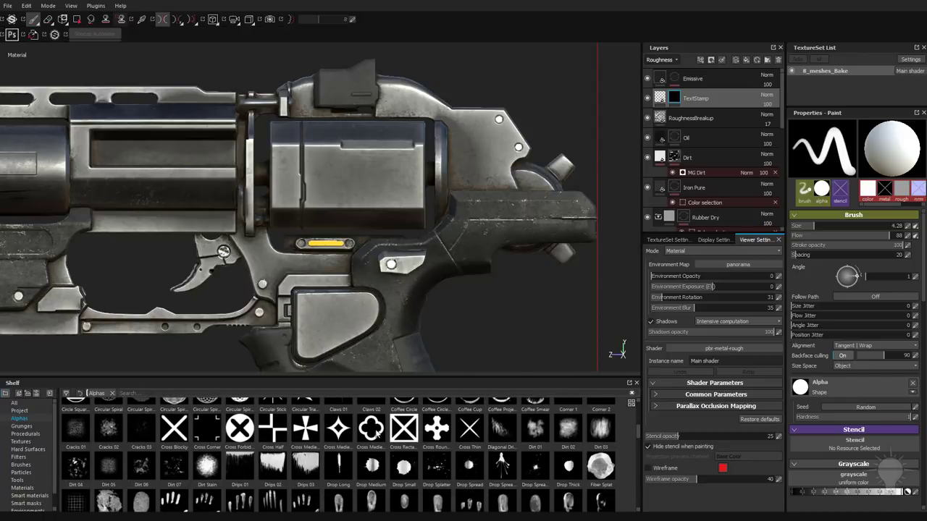
{"action": "left_click_drag", "start_coordinate": [371, 433], "coordinate": [802, 391]}
Step: Stamp the cross twice side by side on the cylinder at brush size 10.96 and fine-tune the TextStamp layer's height
{"action": "right_click_drag", "start_coordinate": [341, 179], "coordinate": [370, 178], "text": "ctrl"}
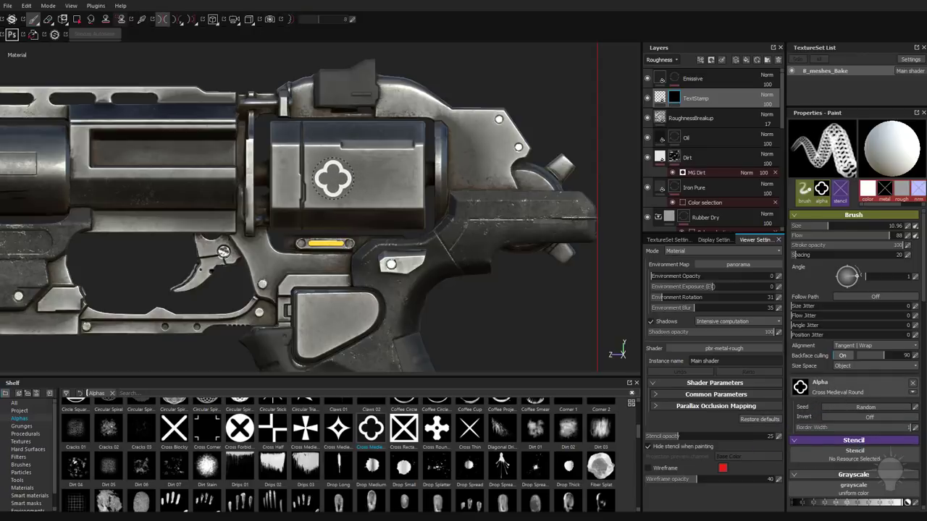
{"action": "left_click", "coordinate": [329, 178]}
{"action": "left_click", "coordinate": [375, 179]}
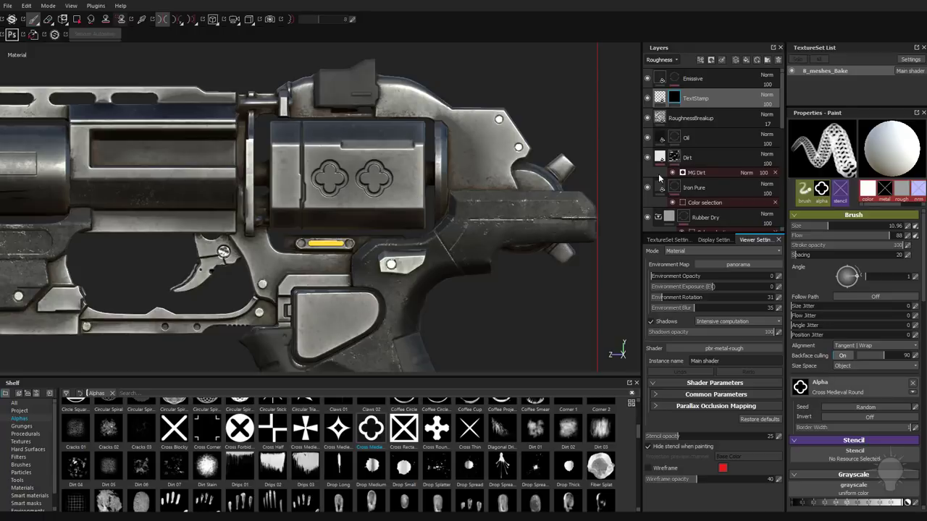
{"action": "left_click", "coordinate": [659, 97]}
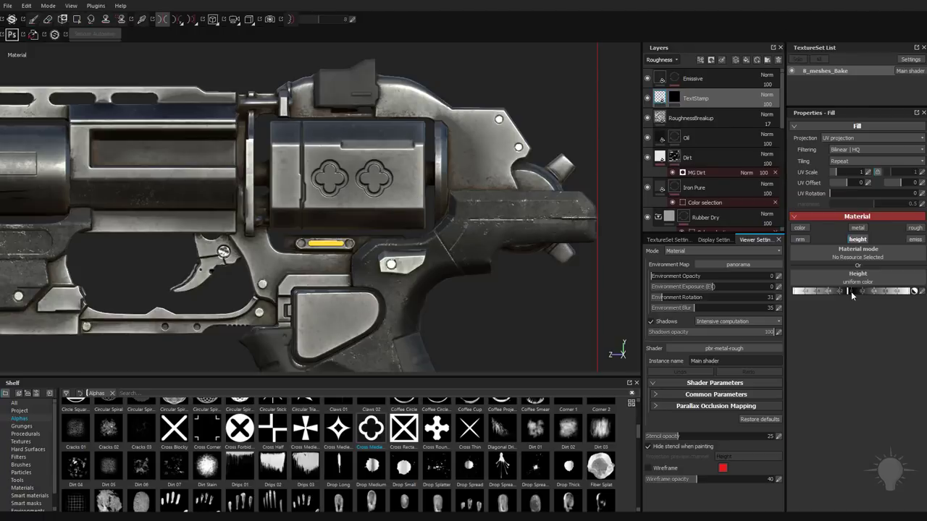
{"action": "mouse_move", "coordinate": [851, 292]}
{"action": "left_mouse_down"}
{"action": "mouse_move", "coordinate": [861, 293]}
{"action": "mouse_move", "coordinate": [849, 291]}
{"action": "left_mouse_up"}
Step: Add a Blur filter to the TextStamp layer's mask
{"action": "left_click", "coordinate": [673, 102]}
{"action": "right_click", "coordinate": [675, 100]}
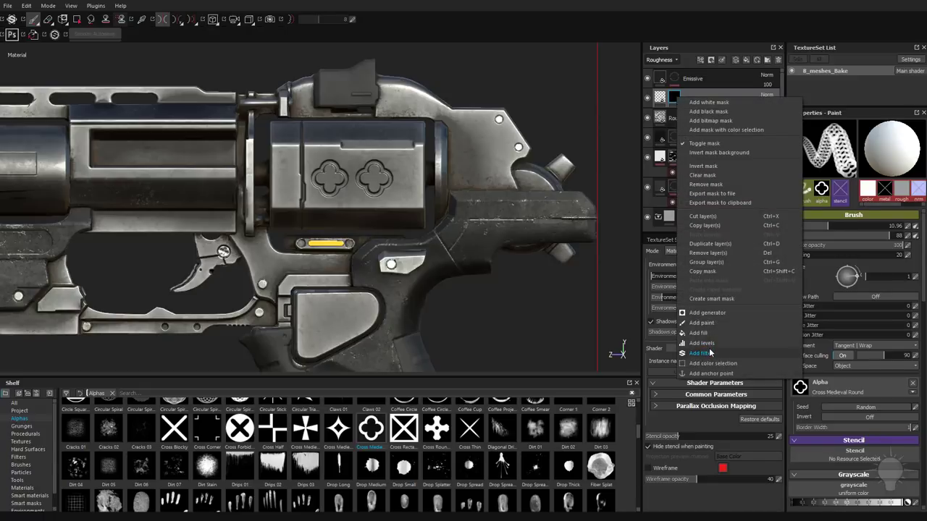
{"action": "left_click", "coordinate": [700, 353]}
{"action": "left_click", "coordinate": [826, 138]}
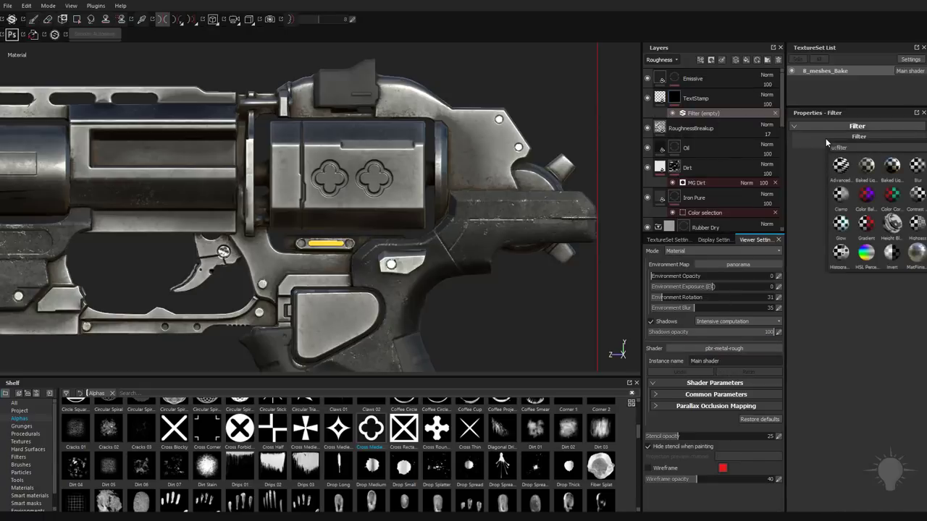
{"action": "left_click", "coordinate": [921, 173]}
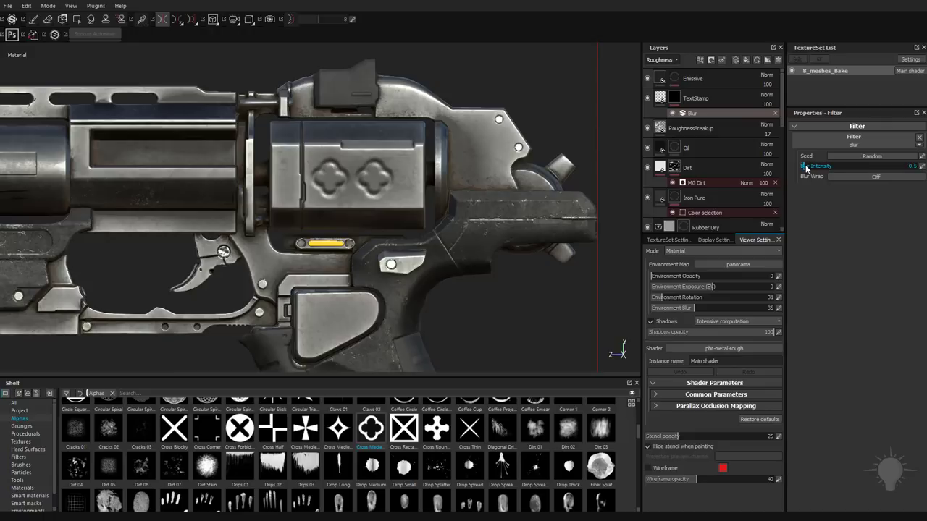
Step: Try a Blur intensity of 0.13 on the TextStamp mask, and remove the Blur filter
{"action": "mouse_move", "coordinate": [805, 167]}
{"action": "left_mouse_down"}
{"action": "mouse_move", "coordinate": [834, 166]}
{"action": "mouse_move", "coordinate": [802, 166]}
{"action": "left_mouse_up"}
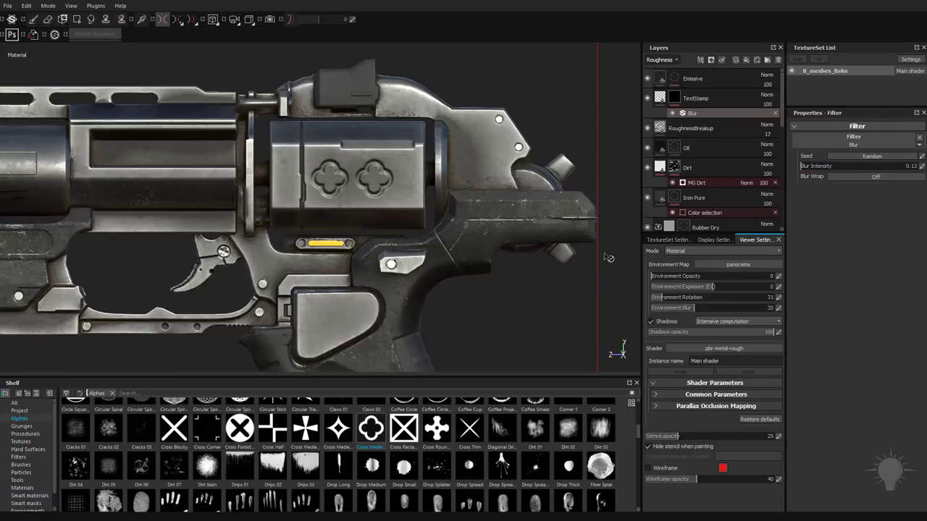
{"action": "left_click", "coordinate": [775, 113]}
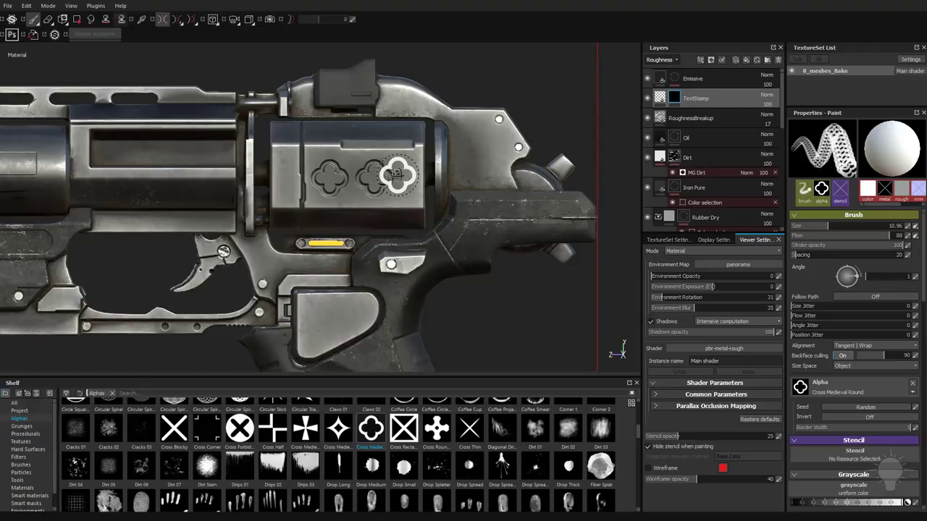
{"action": "right_click_drag", "start_coordinate": [396, 176], "coordinate": [400, 171], "text": "shift"}
{"action": "left_click_drag", "start_coordinate": [401, 171], "coordinate": [399, 173], "text": "ctrl"}
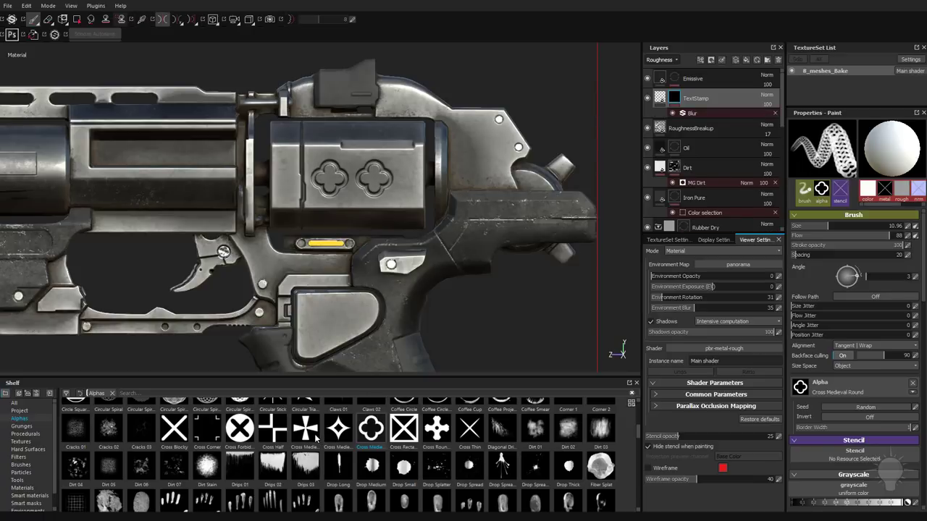
Step: Assign the Cross Blocky alpha with Invert on, and undo the Blur filter and the round cross stamps
{"action": "mouse_move", "coordinate": [174, 428]}
{"action": "left_mouse_down"}
{"action": "mouse_move", "coordinate": [773, 415]}
{"action": "mouse_move", "coordinate": [829, 389]}
{"action": "left_mouse_up"}
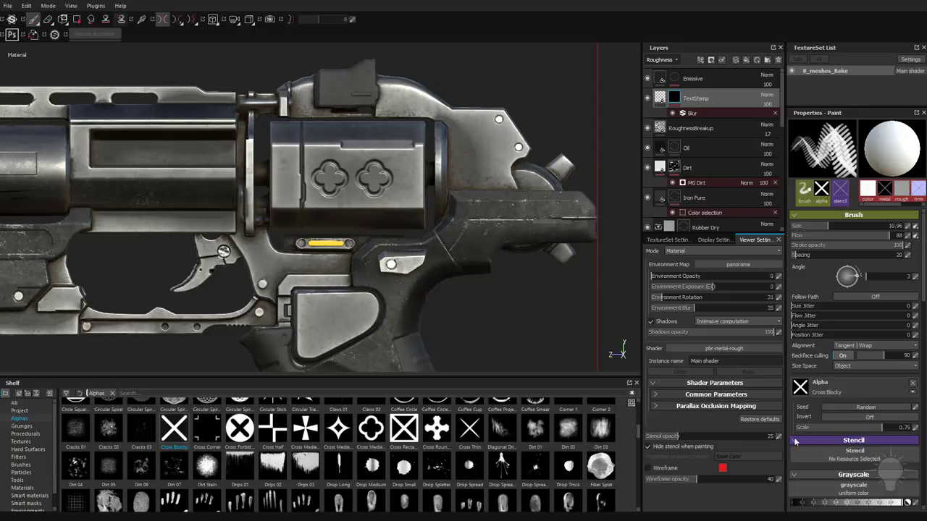
{"action": "left_click", "coordinate": [897, 418]}
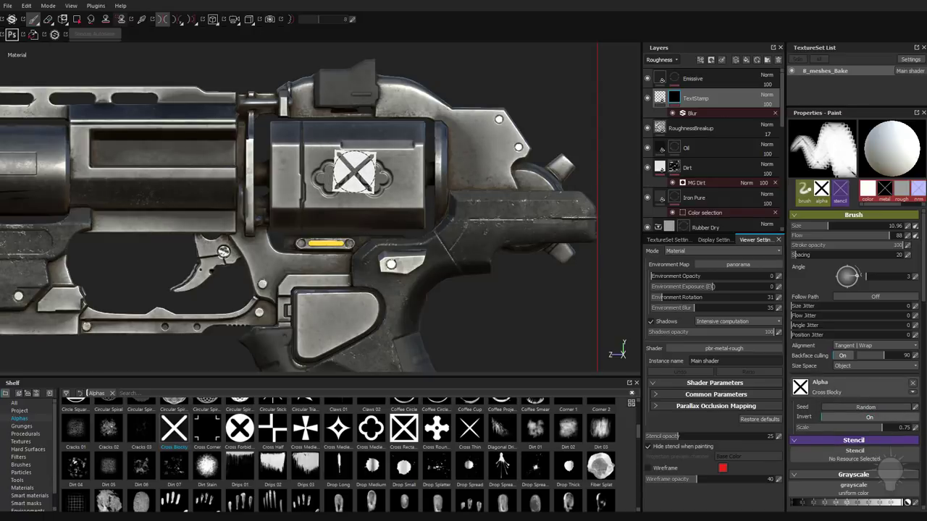
{"action": "left_click", "coordinate": [334, 176]}
{"action": "key", "text": "ctrl"}
{"action": "key", "text": "ctrl+z"}
{"action": "key", "text": "ctrl+z"}
{"action": "key", "text": "ctrl+z"}
{"action": "key", "text": "ctrl+z"}
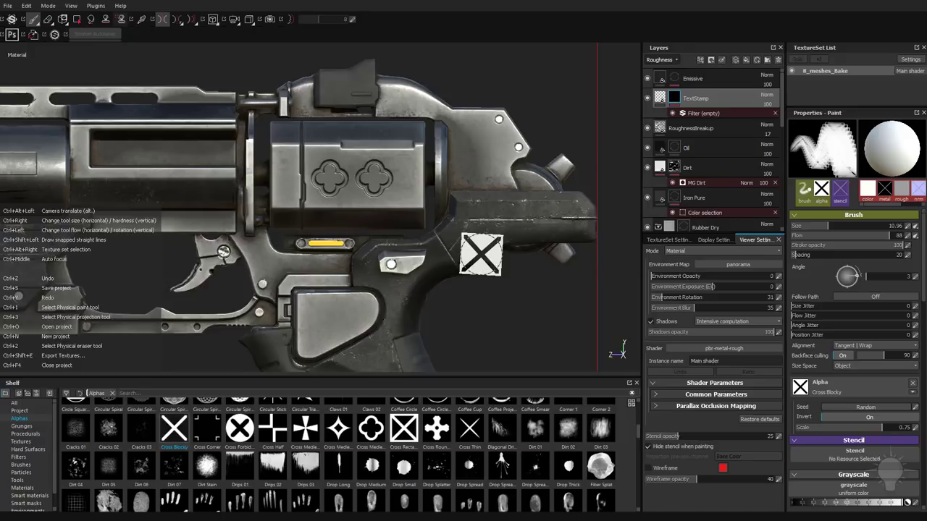
Step: Try stamping the inverted Cross Blocky alpha twice side by side on the cylinder, and undo both stamps
{"action": "left_click", "coordinate": [338, 178]}
{"action": "left_click", "coordinate": [393, 176]}
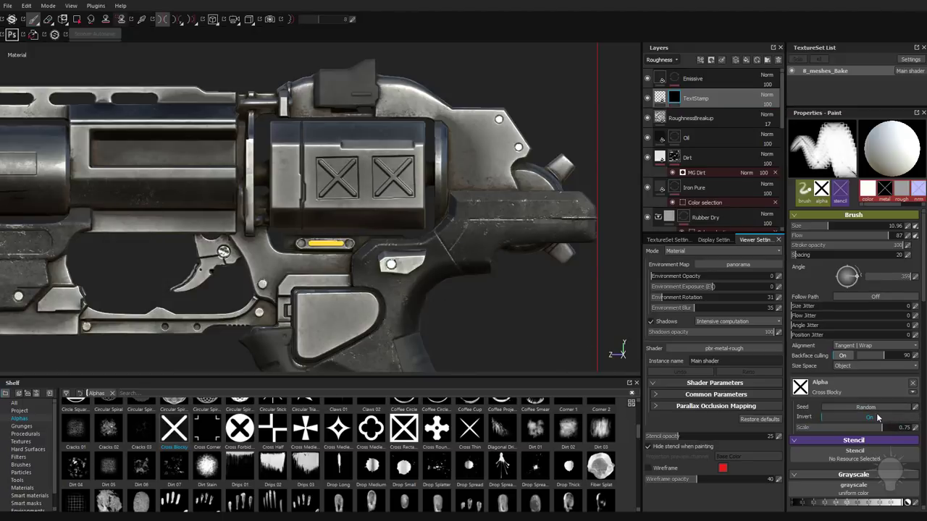
{"action": "key", "text": "ctrl+z"}
{"action": "key", "text": "ctrl+z"}
Step: Try two Cross Blocky stamps with Invert off on the cylinder, and undo both
{"action": "left_click", "coordinate": [330, 179]}
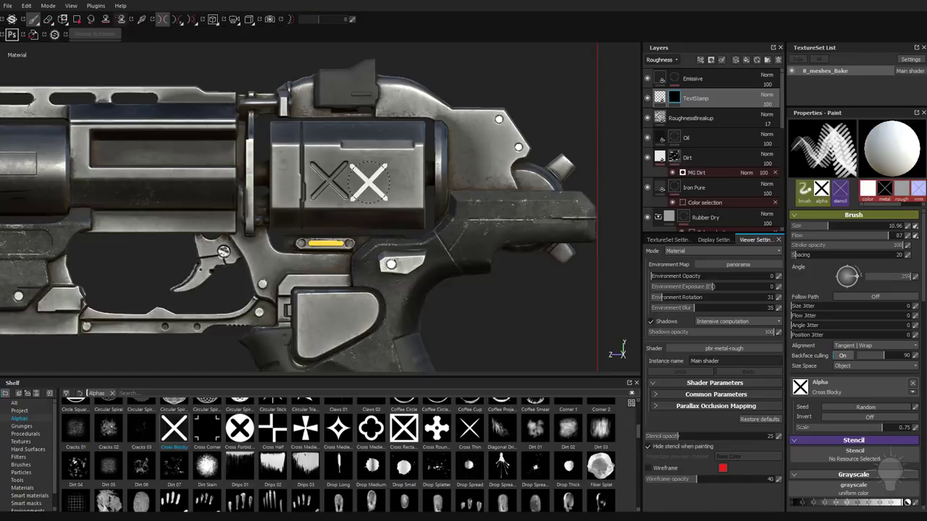
{"action": "left_click", "coordinate": [373, 179]}
{"action": "key", "text": "ctrl+z"}
{"action": "key", "text": "ctrl+z"}
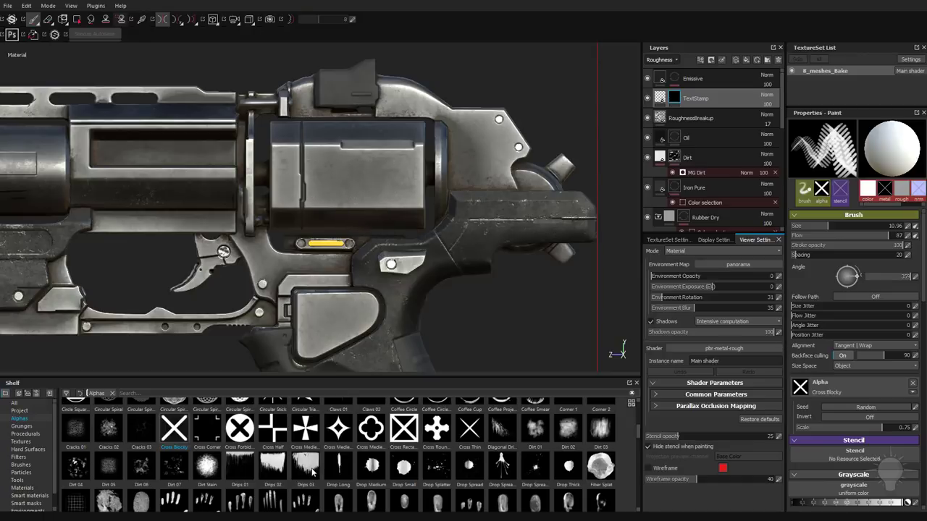
Step: Assign the Arrow Simple Multiple alpha with width 0.16 and quantity 7, and stamp it on the cylinder
{"action": "scroll", "coordinate": [315, 471], "scroll_direction": "up", "scroll_amount": 3}
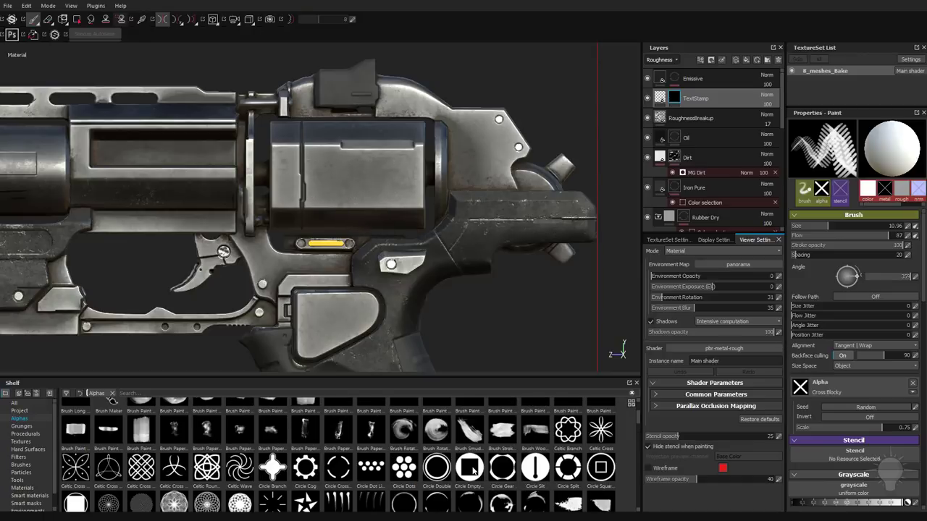
{"action": "scroll", "coordinate": [472, 469], "scroll_direction": "up", "scroll_amount": 2}
{"action": "left_click", "coordinate": [370, 410]}
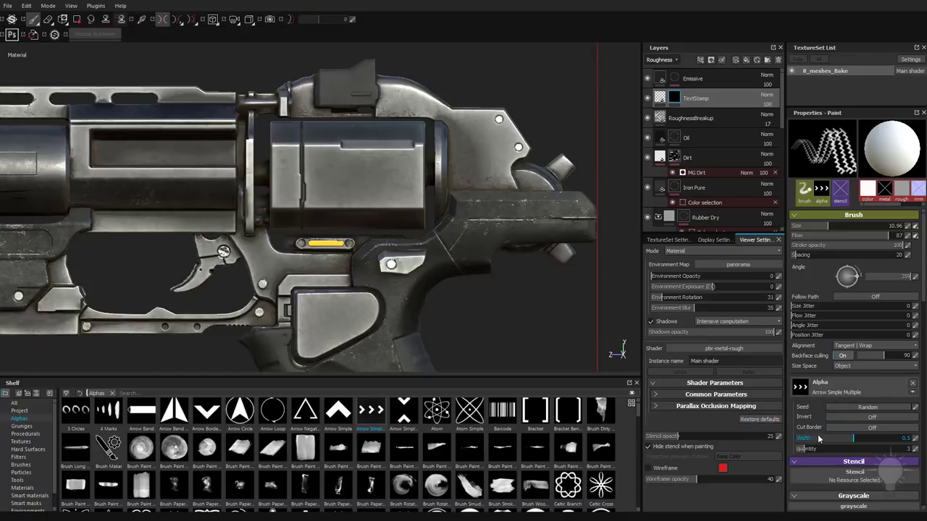
{"action": "mouse_move", "coordinate": [850, 438]}
{"action": "left_mouse_down"}
{"action": "mouse_move", "coordinate": [815, 439]}
{"action": "mouse_move", "coordinate": [898, 448]}
{"action": "left_mouse_up"}
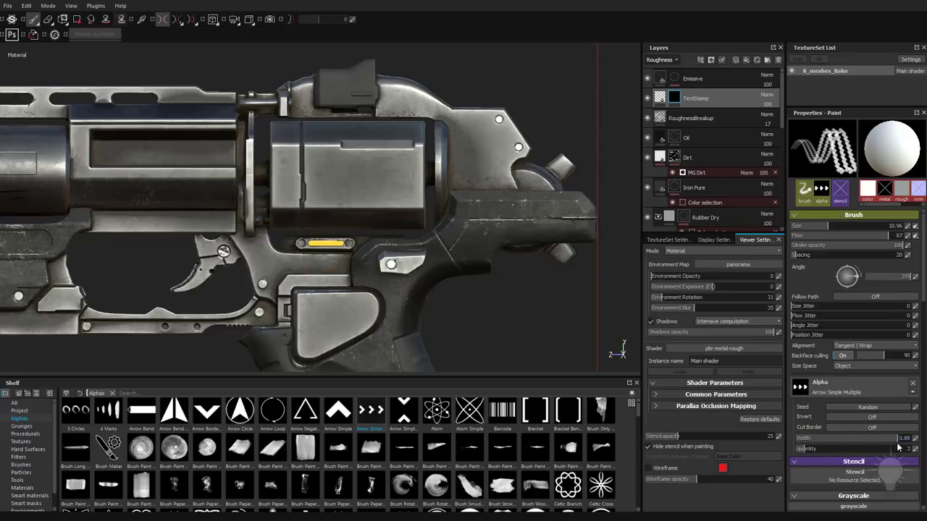
{"action": "left_click", "coordinate": [337, 176]}
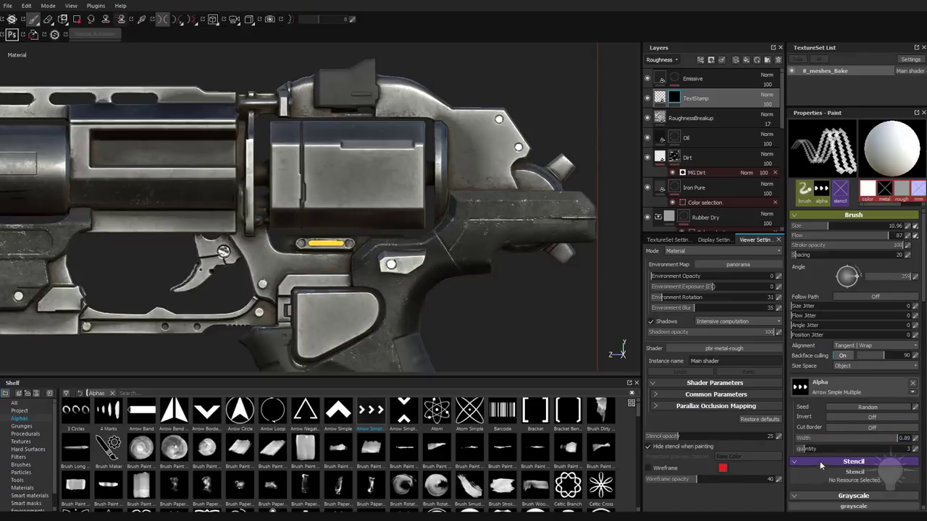
{"action": "mouse_move", "coordinate": [840, 442]}
{"action": "left_mouse_down"}
{"action": "mouse_move", "coordinate": [814, 441]}
{"action": "mouse_move", "coordinate": [837, 450]}
{"action": "left_mouse_up"}
{"action": "left_click", "coordinate": [349, 187]}
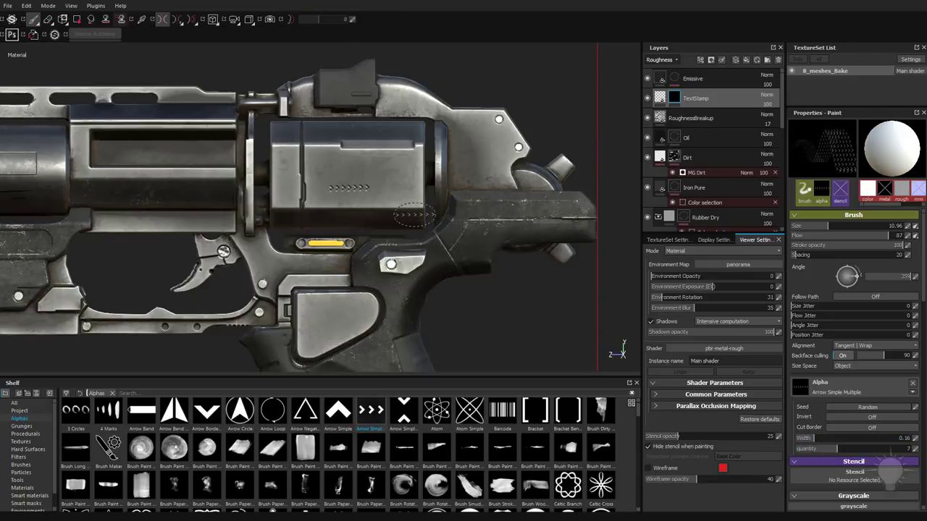
Step: Stamp the row of arrows across the cylinder at brush size 27.98 and angle 180
{"action": "mouse_move", "coordinate": [350, 189]}
{"action": "right_mouse_down", "text": "ctrl"}
{"action": "mouse_move", "coordinate": [376, 189]}
{"action": "mouse_move", "coordinate": [357, 189]}
{"action": "right_mouse_up", "text": "ctrl"}
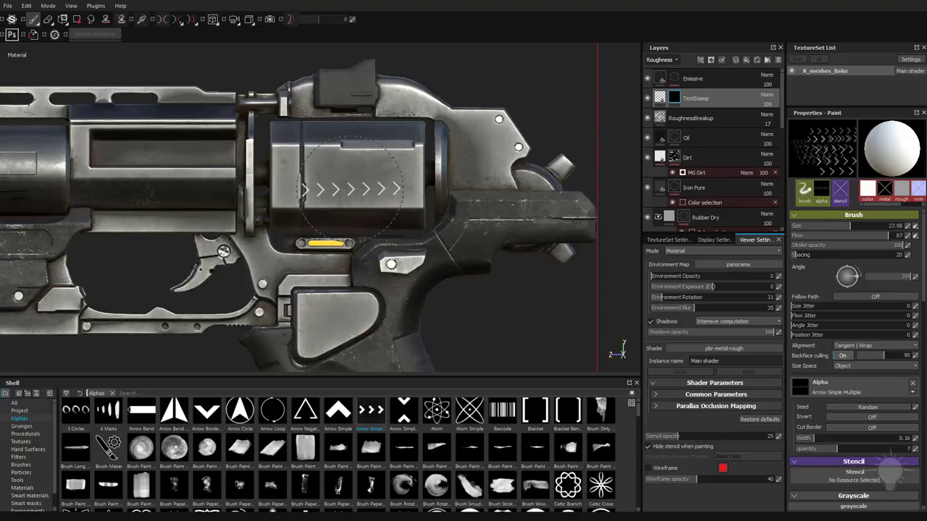
{"action": "mouse_move", "coordinate": [362, 189]}
{"action": "left_mouse_down", "text": "ctrl"}
{"action": "mouse_move", "coordinate": [364, 217]}
{"action": "mouse_move", "coordinate": [366, 187]}
{"action": "mouse_move", "coordinate": [379, 187]}
{"action": "left_mouse_up", "text": "ctrl"}
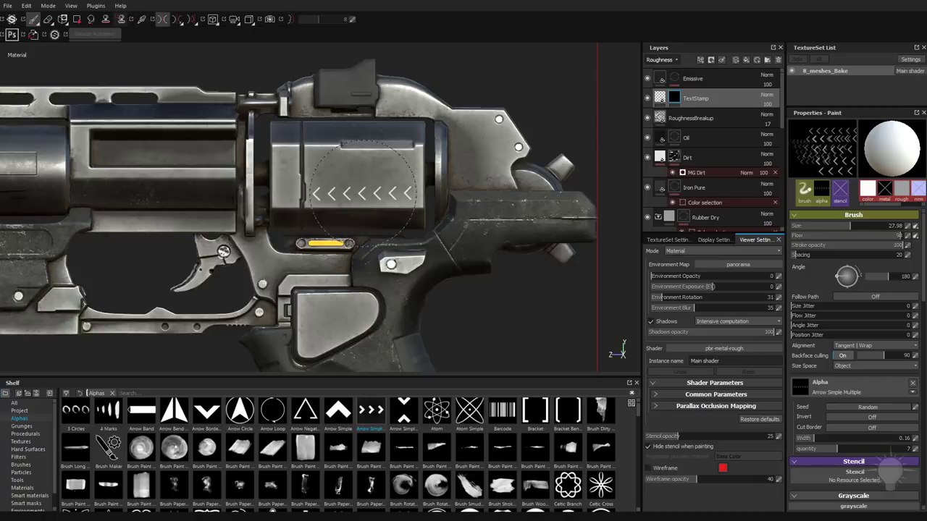
{"action": "key", "text": "l"}
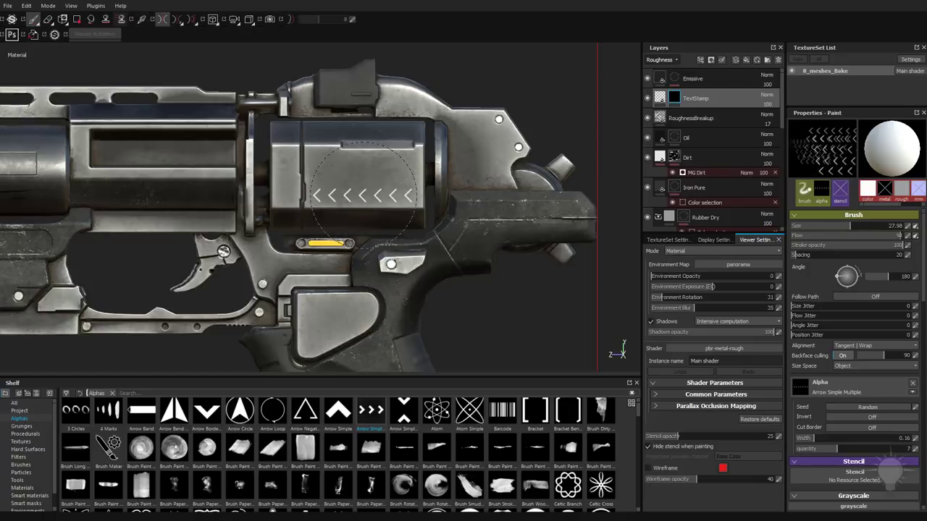
{"action": "left_click", "coordinate": [362, 194]}
Step: Try a vertical arrow row at the cylinder's front edge with brush size 17.04 and angle 91, and undo the arrow stamps
{"action": "left_click_drag", "start_coordinate": [341, 160], "coordinate": [342, 194], "text": "ctrl"}
{"action": "right_click_drag", "start_coordinate": [288, 173], "coordinate": [258, 174], "text": "ctrl"}
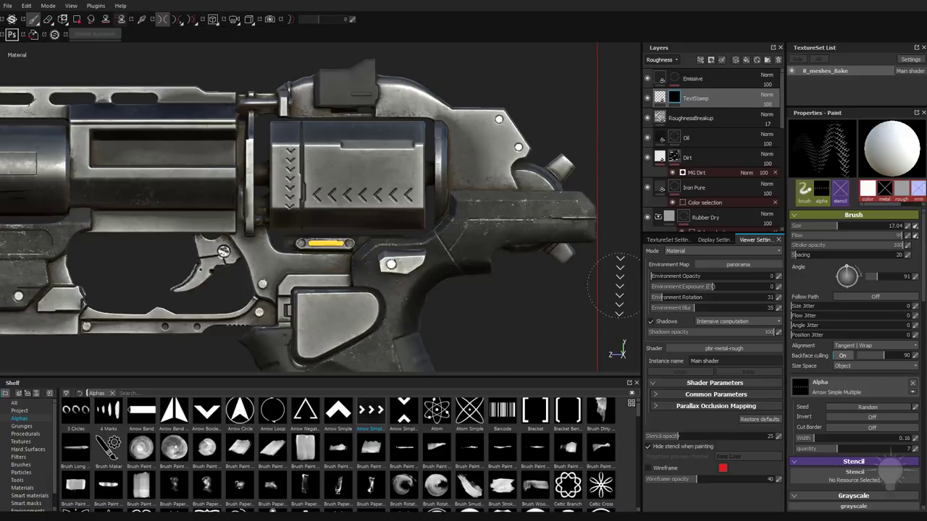
{"action": "key", "text": "ctrl+z"}
{"action": "key", "text": "ctrl+z"}
Step: Find the font alphas in the alpha library and assign Font Jura to the brush
{"action": "scroll", "coordinate": [142, 487], "scroll_direction": "down", "scroll_amount": 10}
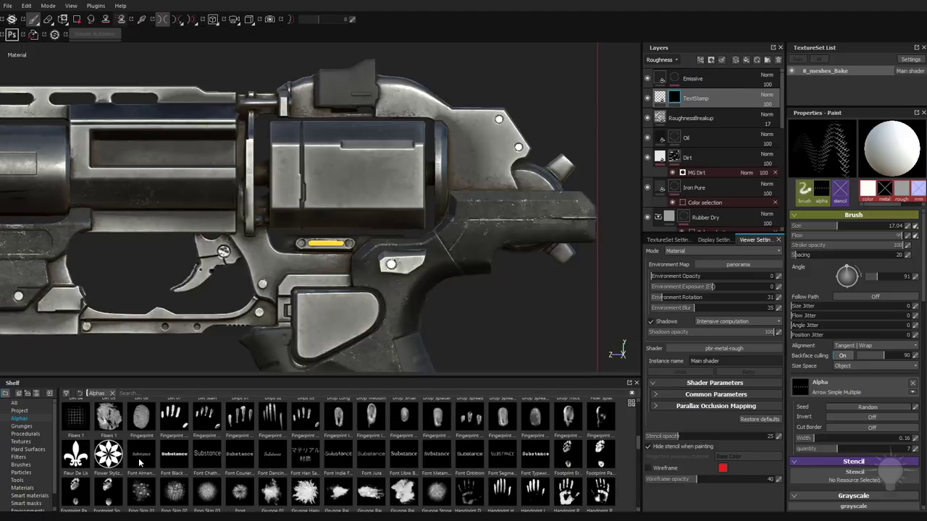
{"action": "left_click", "coordinate": [207, 454]}
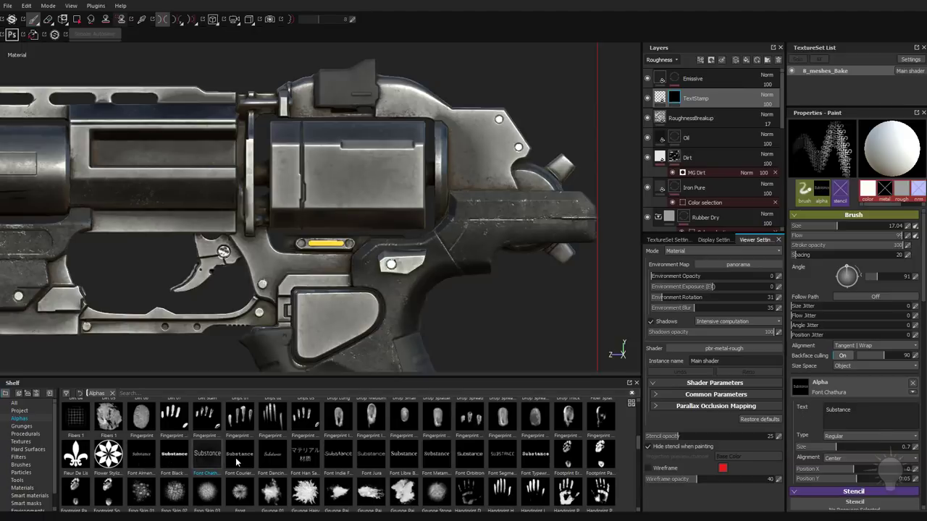
{"action": "mouse_move", "coordinate": [236, 462]}
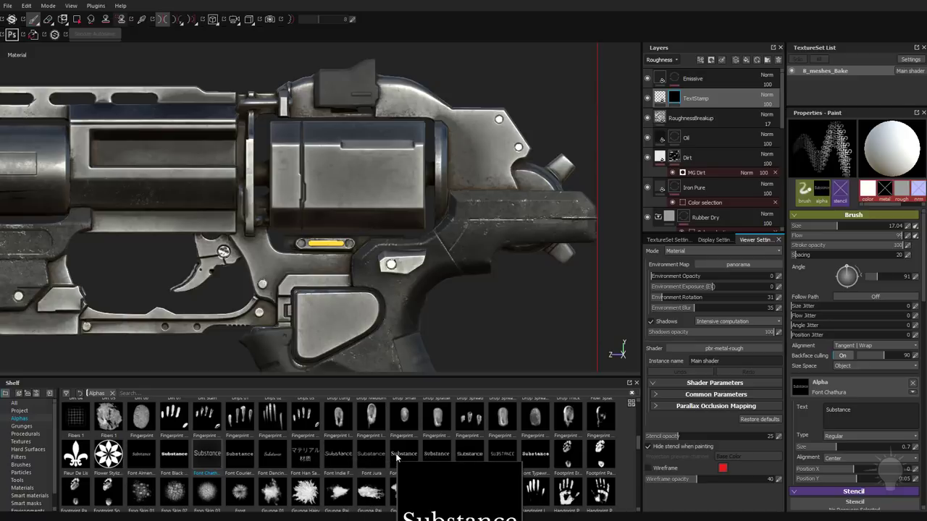
{"action": "mouse_move", "coordinate": [375, 455]}
{"action": "left_mouse_down"}
{"action": "mouse_move", "coordinate": [863, 485]}
{"action": "mouse_move", "coordinate": [844, 391]}
{"action": "left_mouse_up"}
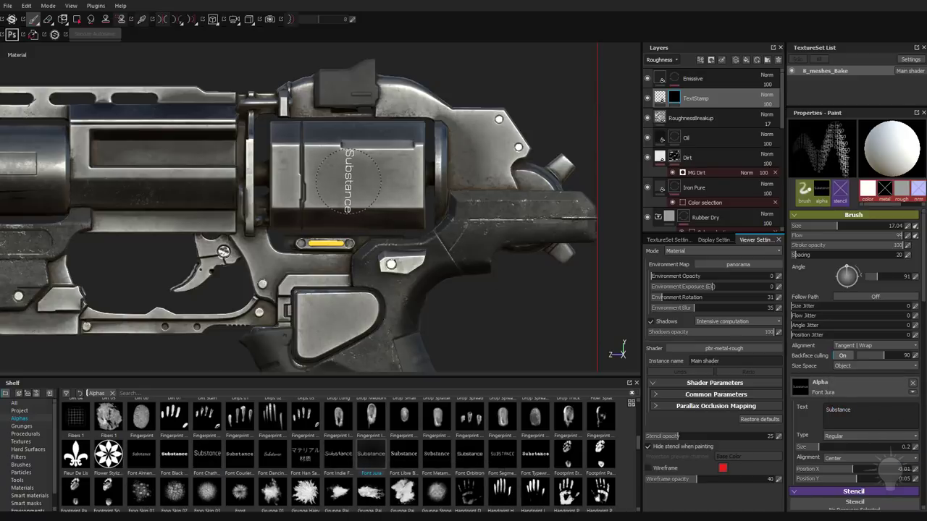
Step: Set the brush to size 27.34 and angle 0, try stamping the Substance text on the cylinder, and undo it
{"action": "left_click_drag", "start_coordinate": [348, 181], "coordinate": [348, 181], "text": "ctrl"}
{"action": "right_click_drag", "start_coordinate": [348, 181], "coordinate": [355, 183], "text": "ctrl"}
{"action": "left_click", "coordinate": [362, 191]}
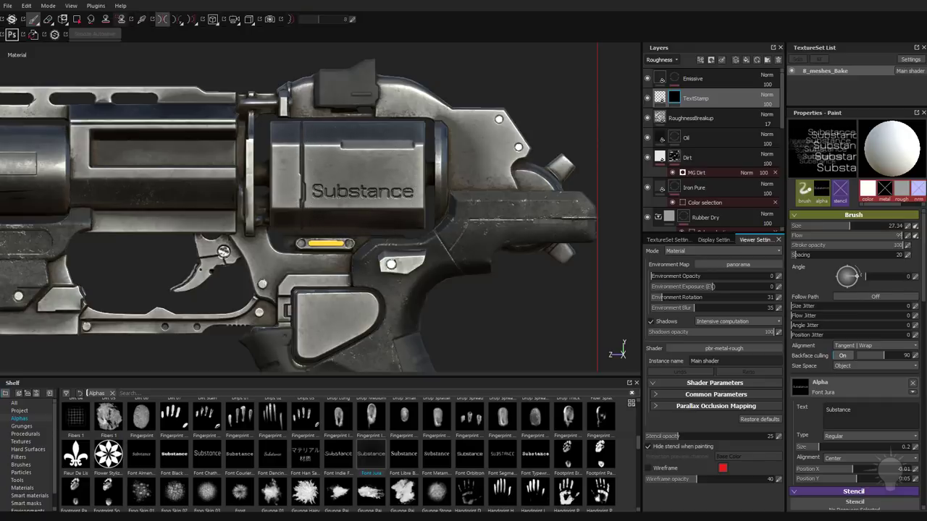
{"action": "key", "text": "ctrl+z"}
Step: Replace the font alpha's text with "PavMike" and "Livestream" on two lines, and set the text size to 0.19
{"action": "left_click", "coordinate": [862, 410]}
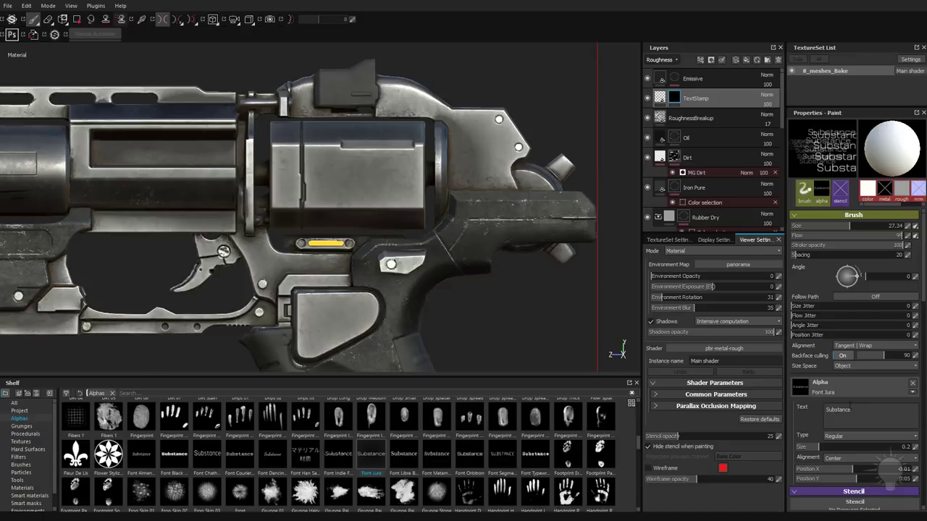
{"action": "key", "text": "ctrl+a"}
{"action": "type", "text": "PavMike Livestream"}
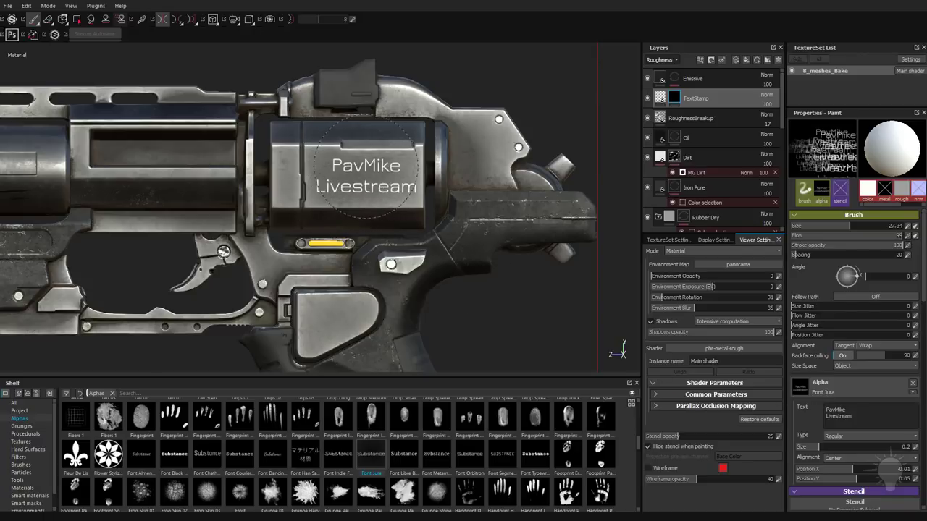
{"action": "mouse_move", "coordinate": [815, 446]}
{"action": "left_mouse_down"}
{"action": "mouse_move", "coordinate": [805, 441]}
{"action": "mouse_move", "coordinate": [819, 448]}
{"action": "left_mouse_up"}
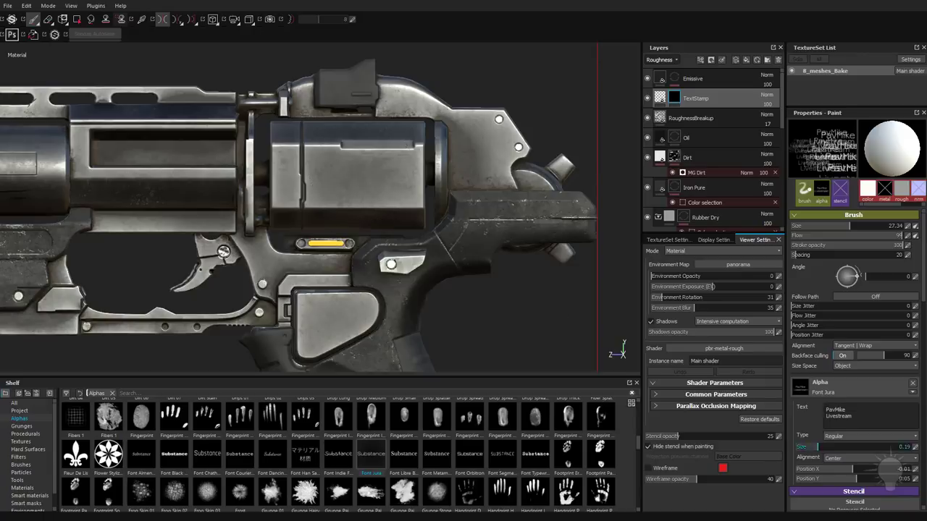
Step: Align the alpha text Left with Position X at -0.51, and set the brush size to 28.62
{"action": "left_click", "coordinate": [847, 458]}
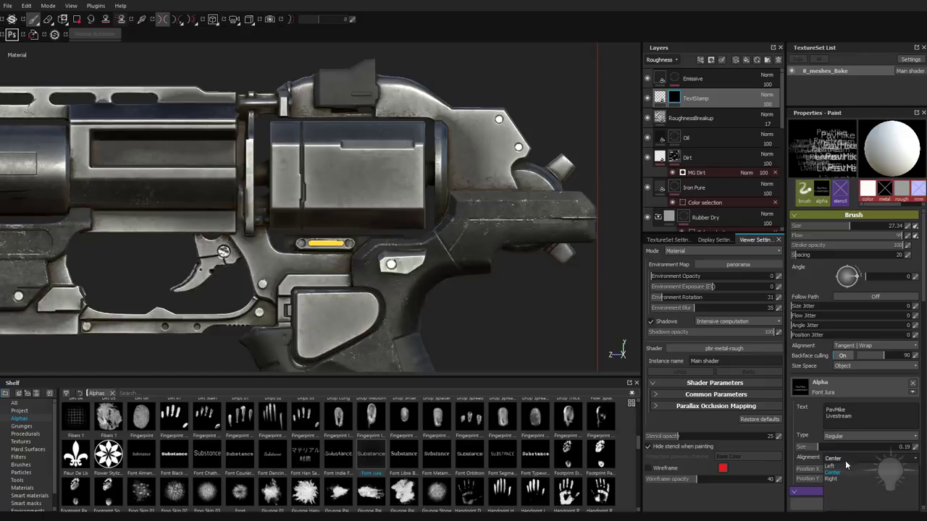
{"action": "left_click", "coordinate": [845, 474]}
{"action": "mouse_move", "coordinate": [844, 475]}
{"action": "left_mouse_down"}
{"action": "mouse_move", "coordinate": [800, 469]}
{"action": "mouse_move", "coordinate": [824, 470]}
{"action": "left_mouse_up"}
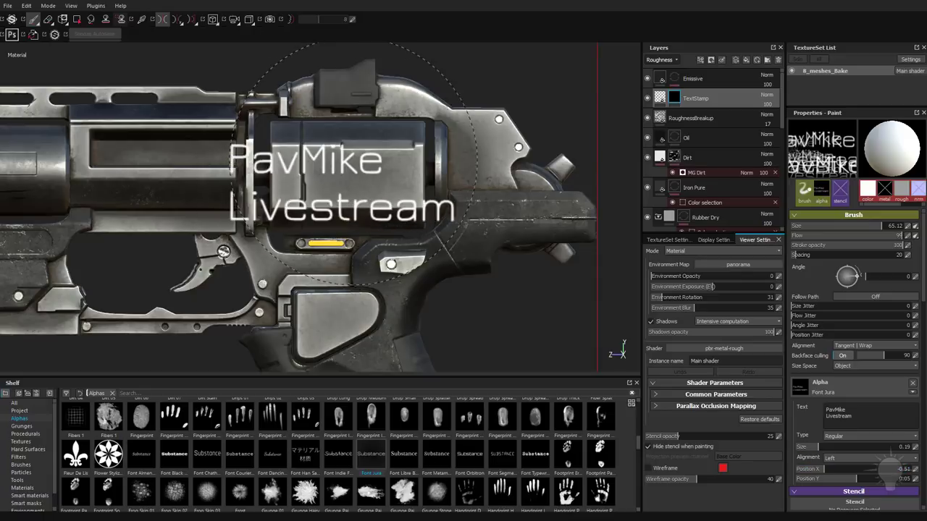
{"action": "right_click_drag", "start_coordinate": [355, 160], "coordinate": [334, 159], "text": "ctrl"}
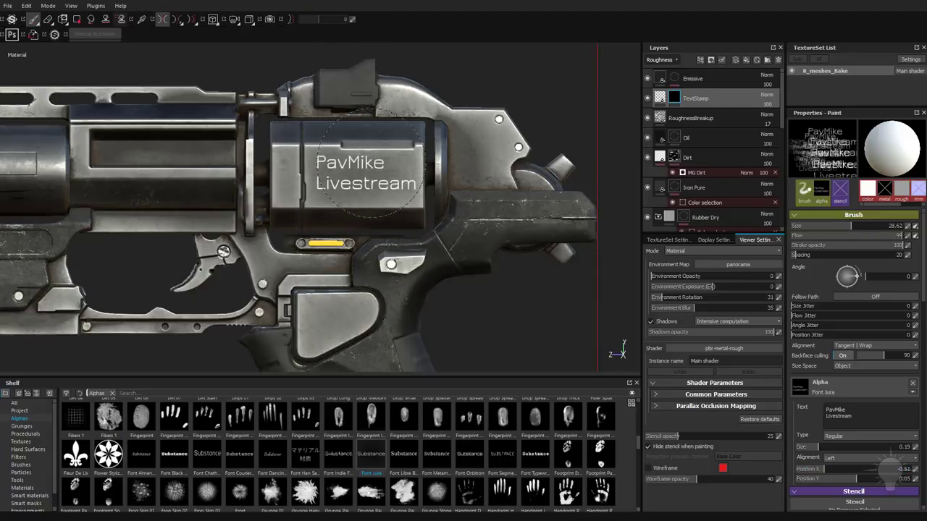
Step: Try stamping the two-line text on the cylinder and fine-tuning the TextStamp layer's height
{"action": "left_click", "coordinate": [367, 174]}
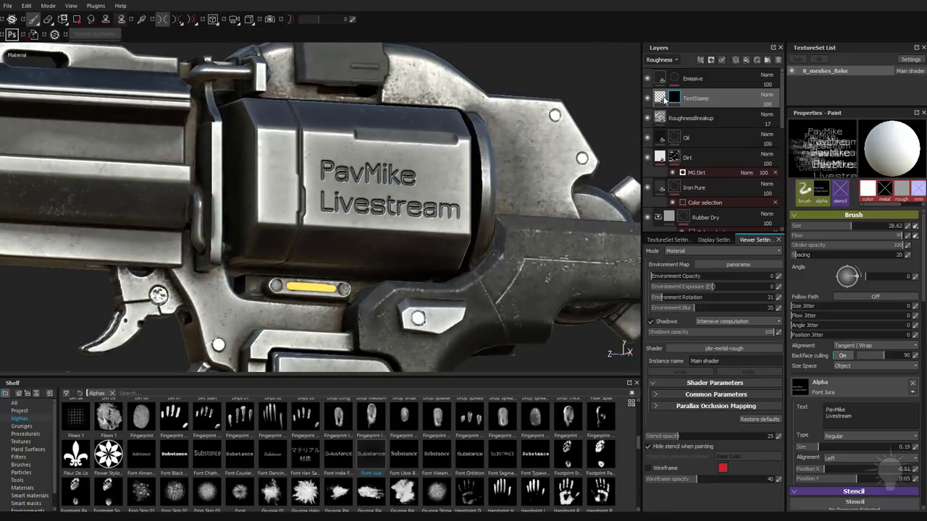
{"action": "left_click", "coordinate": [662, 99]}
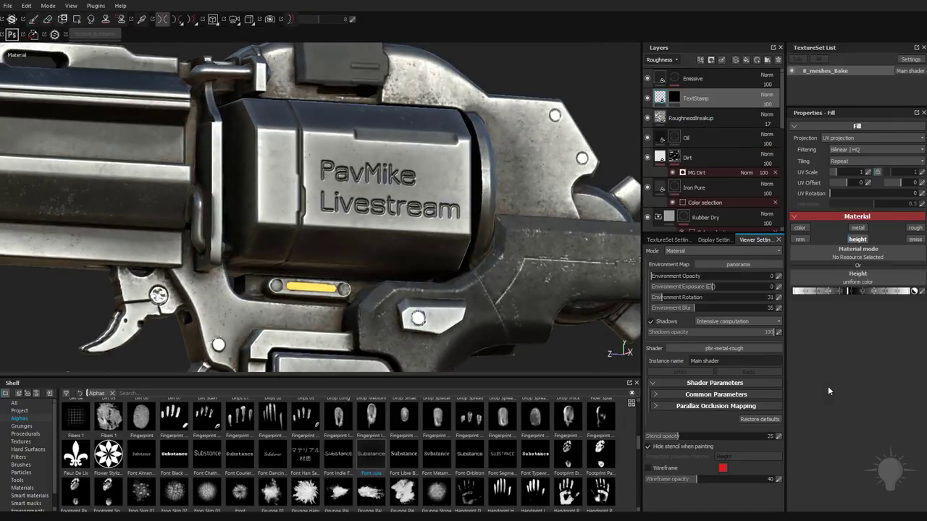
{"action": "left_click_drag", "start_coordinate": [849, 293], "coordinate": [849, 292]}
{"action": "right_click_drag", "start_coordinate": [323, 188], "coordinate": [217, 217], "text": "alt"}
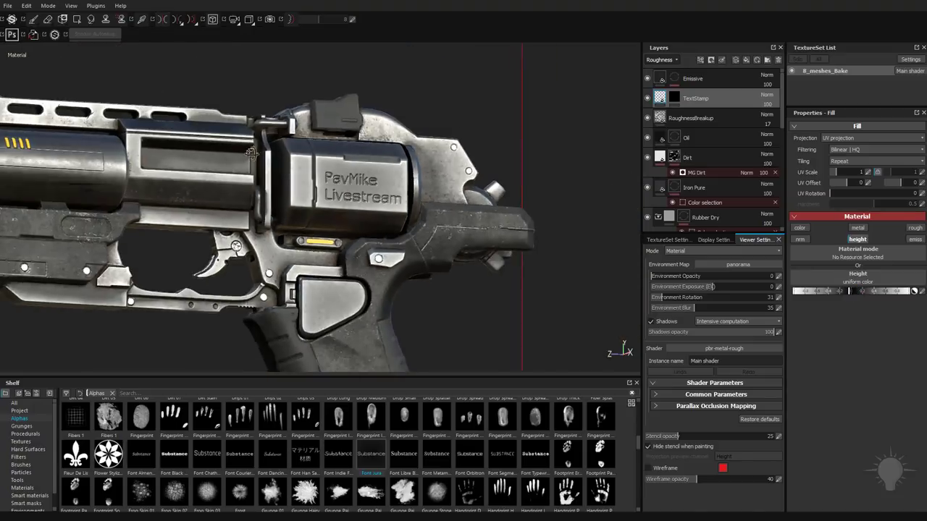
Step: Undo the cylinder's text and stamp "PavMike Livestream" on the barrel in the TextStamp layer's mask
{"action": "left_click", "coordinate": [674, 97]}
{"action": "mouse_move", "coordinate": [145, 224]}
{"action": "middle_mouse_down", "text": "alt"}
{"action": "mouse_move", "coordinate": [290, 224]}
{"action": "mouse_move", "coordinate": [7, 192]}
{"action": "middle_mouse_up", "text": "alt"}
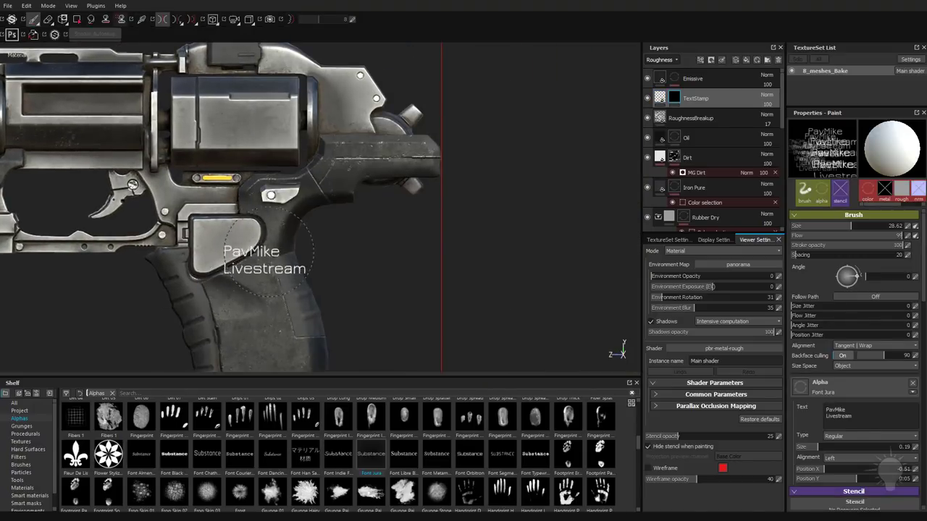
{"action": "middle_click_drag", "start_coordinate": [253, 181], "coordinate": [554, 247], "text": "alt"}
{"action": "left_click", "coordinate": [193, 178]}
Step: Fine-tune the height value of the TextStamp fill layer for the text stamped on the barrel
{"action": "left_click_drag", "start_coordinate": [543, 311], "coordinate": [499, 294], "text": "alt"}
{"action": "right_click_drag", "start_coordinate": [500, 293], "coordinate": [565, 304], "text": "alt"}
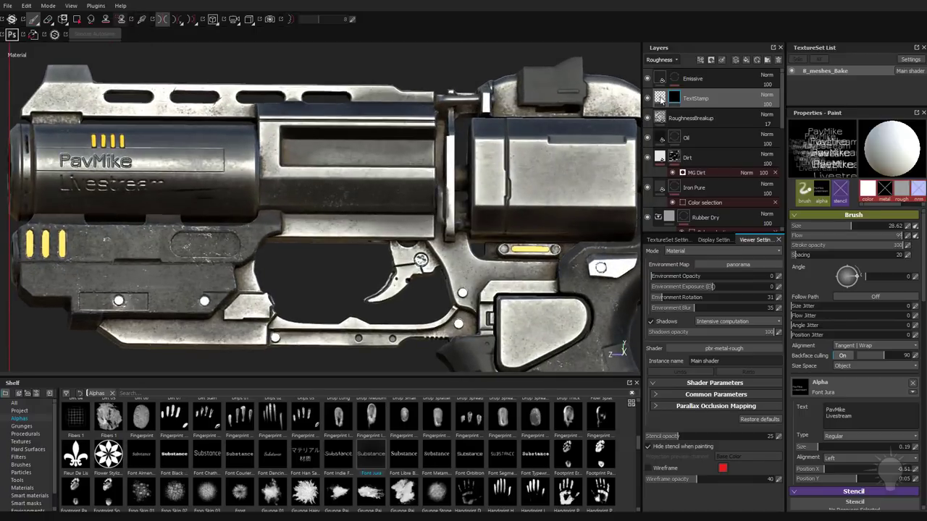
{"action": "left_click", "coordinate": [659, 99]}
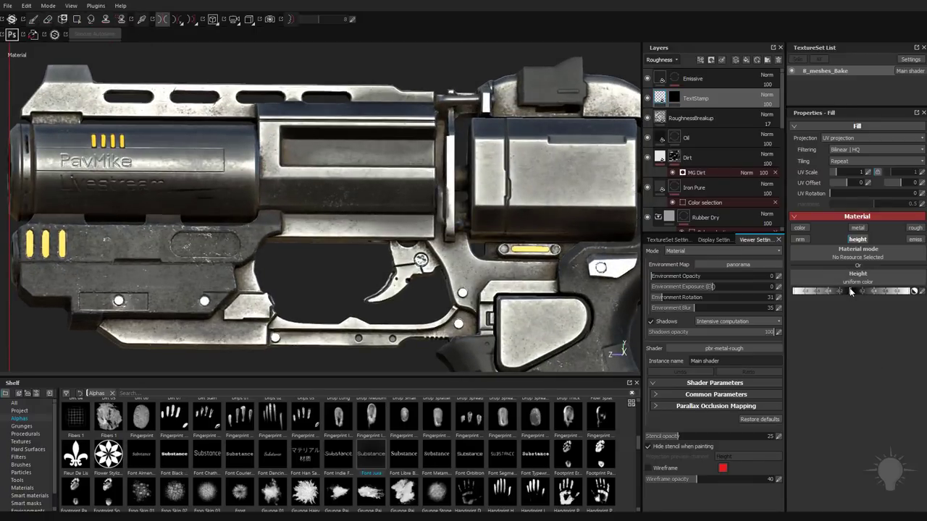
{"action": "left_click_drag", "start_coordinate": [851, 291], "coordinate": [849, 291]}
{"action": "right_click_drag", "start_coordinate": [481, 250], "coordinate": [345, 207], "text": "alt"}
{"action": "middle_click_drag", "start_coordinate": [399, 228], "coordinate": [319, 217], "text": "alt"}
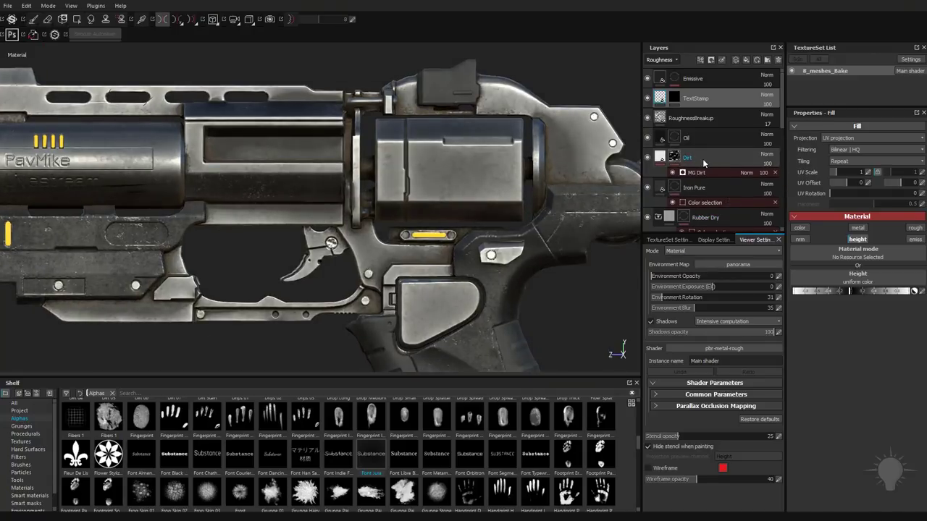
Step: Add a fill layer directly above Iron Pure, name it "DecalPaint", and give it a black mask
{"action": "left_click", "coordinate": [696, 187]}
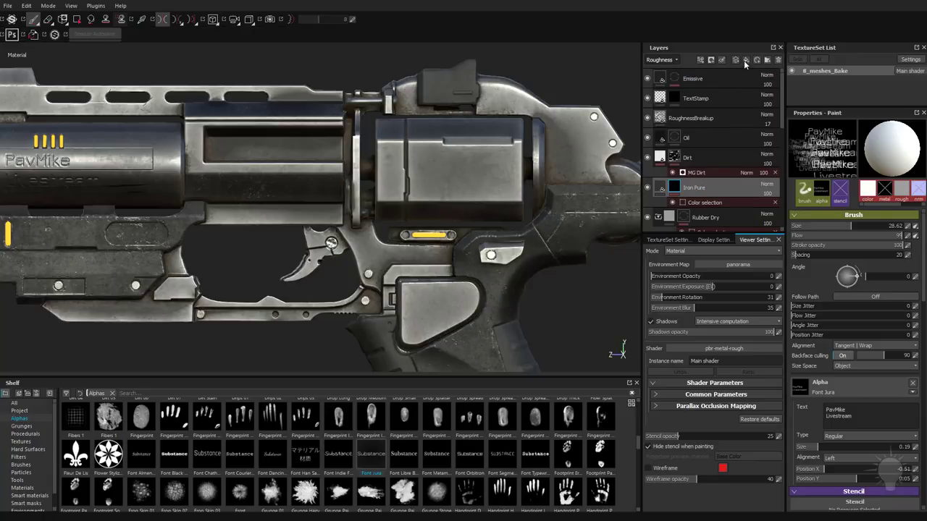
{"action": "left_click", "coordinate": [746, 60]}
{"action": "double_click", "coordinate": [684, 187]}
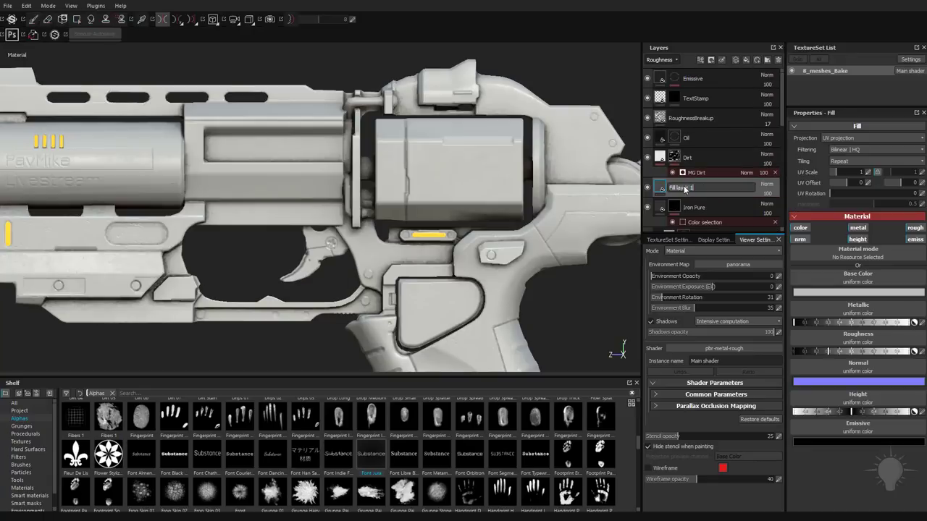
{"action": "type", "text": "DecalPaint"}
{"action": "key", "text": "Return"}
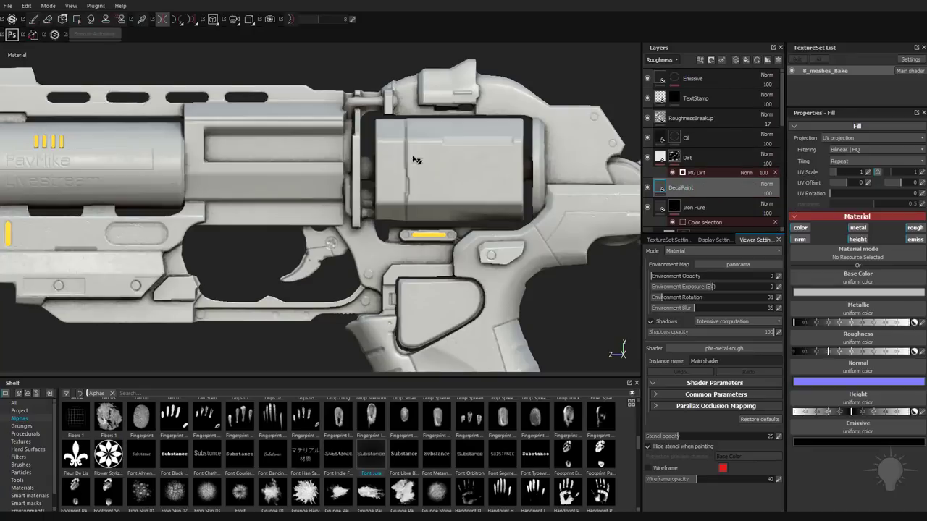
{"action": "middle_click_drag", "start_coordinate": [416, 161], "coordinate": [485, 190], "text": "alt"}
{"action": "right_click", "coordinate": [691, 191]}
{"action": "left_click", "coordinate": [724, 206]}
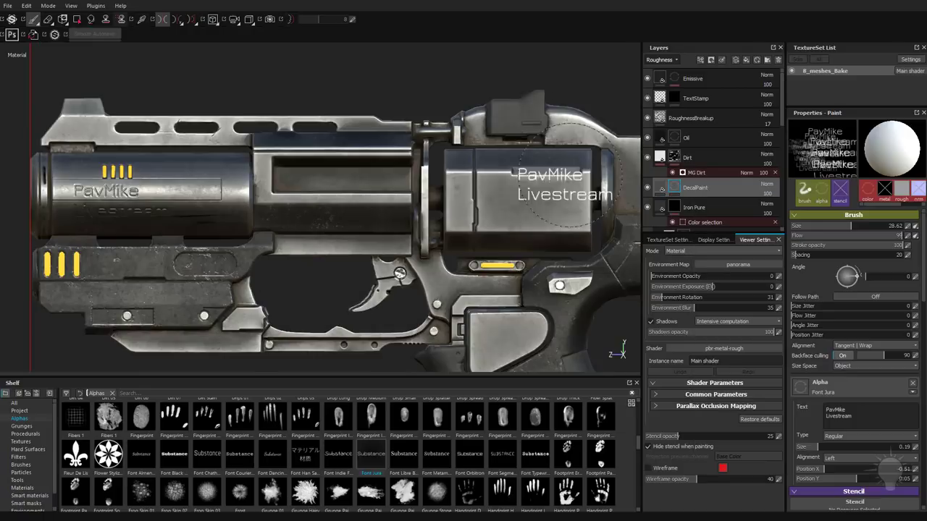
{"action": "middle_click_drag", "start_coordinate": [575, 170], "coordinate": [539, 171], "text": "alt"}
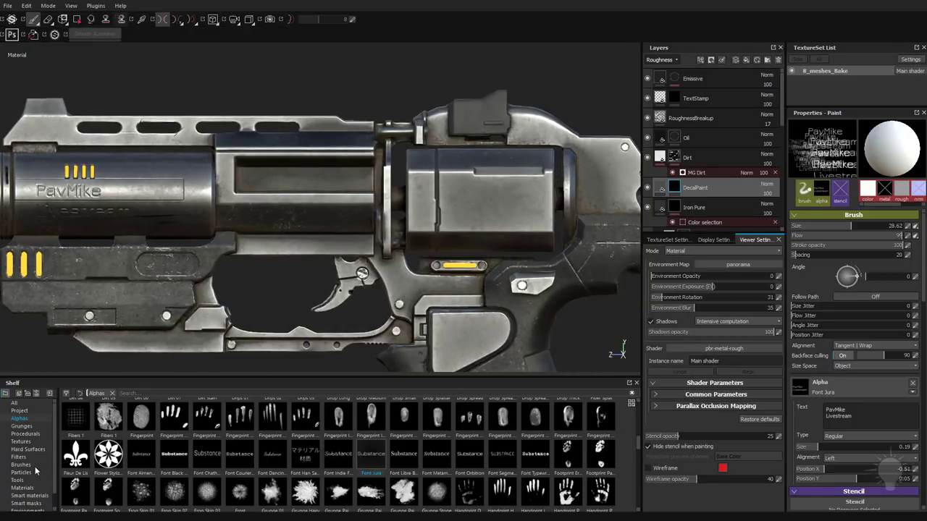
Step: Choose the Default Hard brush for the DecalPaint mask and set its size to 4.84
{"action": "left_click", "coordinate": [21, 464]}
{"action": "left_click", "coordinate": [174, 454]}
{"action": "middle_click_drag", "start_coordinate": [341, 172], "coordinate": [175, 167], "text": "alt"}
{"action": "right_click_drag", "start_coordinate": [363, 197], "coordinate": [325, 197], "text": "ctrl"}
{"action": "middle_click_drag", "start_coordinate": [352, 183], "coordinate": [397, 181], "text": "alt"}
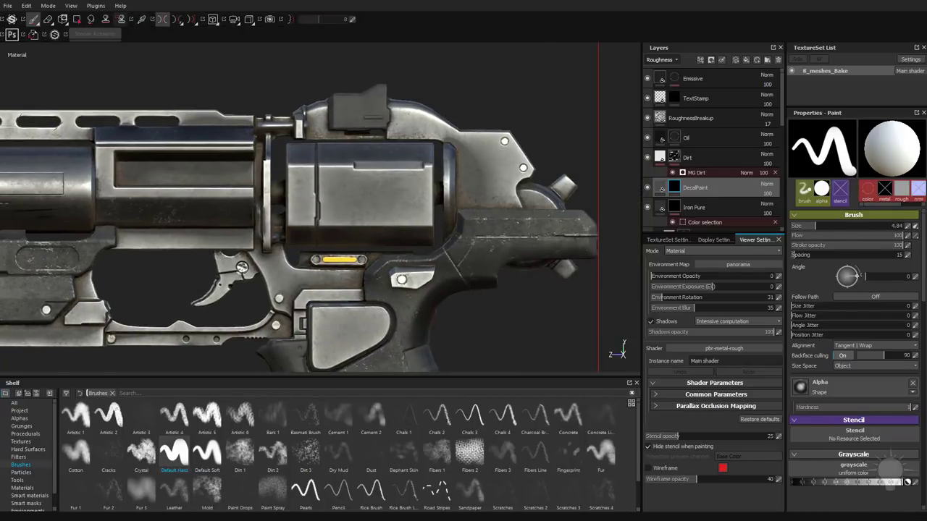
{"action": "middle_click_drag", "start_coordinate": [410, 298], "coordinate": [438, 297], "text": "alt"}
Step: Group the DecalPaint layer into a folder and name the folder "DecalsAll"
{"action": "key", "text": "ctrl+g"}
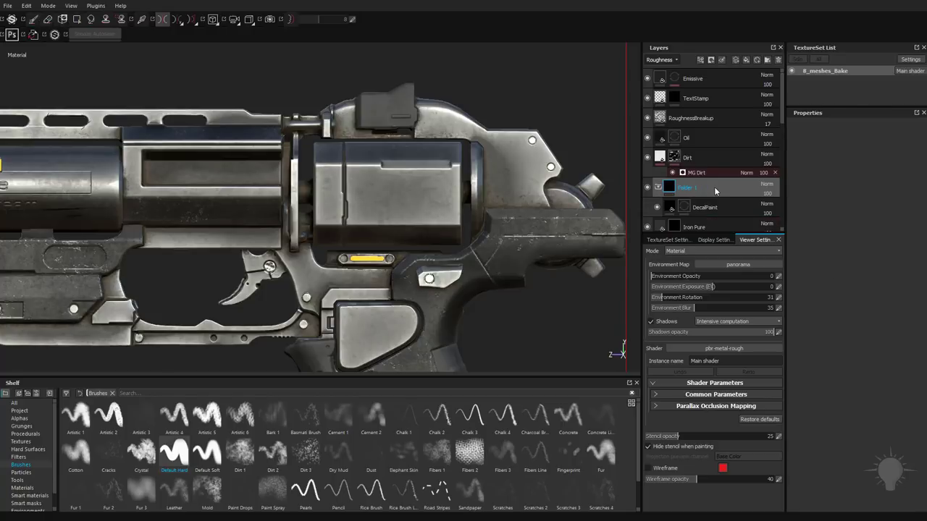
{"action": "double_click", "coordinate": [687, 188]}
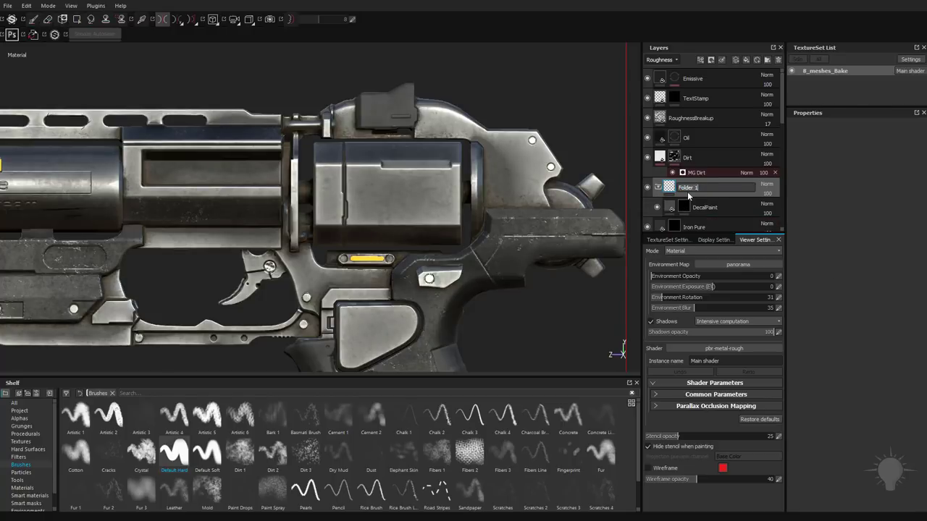
{"action": "type", "text": "DecalsAll"}
{"action": "key", "text": "Return"}
{"action": "scroll", "coordinate": [500, 273], "scroll_direction": "down", "scroll_amount": 3}
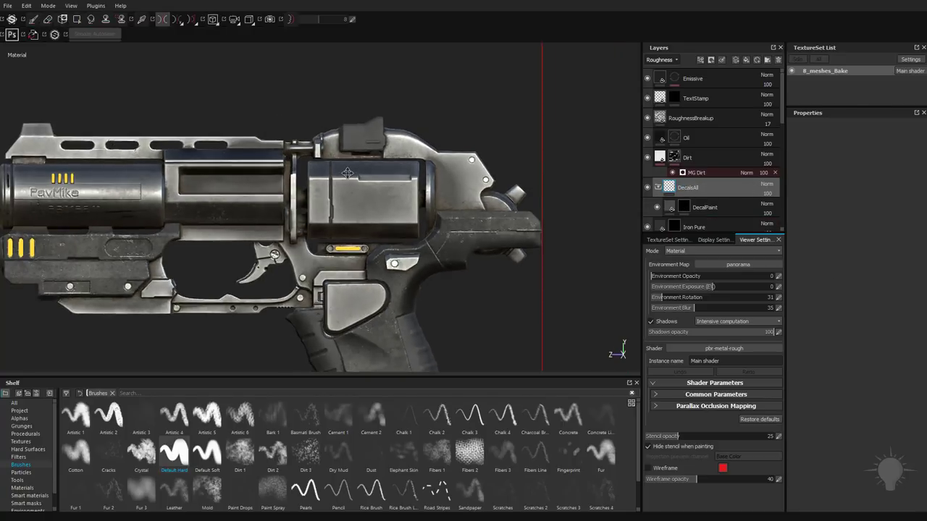
Step: Add a color selection mask to the DecalsAll folder, try the cylinder's ID color, and remove the color selection while keeping the mask
{"action": "right_click", "coordinate": [690, 190]}
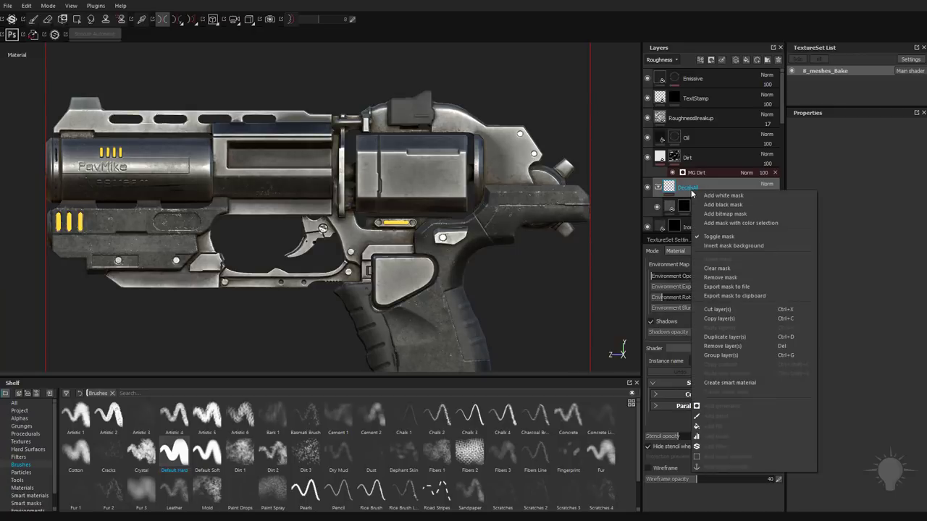
{"action": "left_click", "coordinate": [724, 222]}
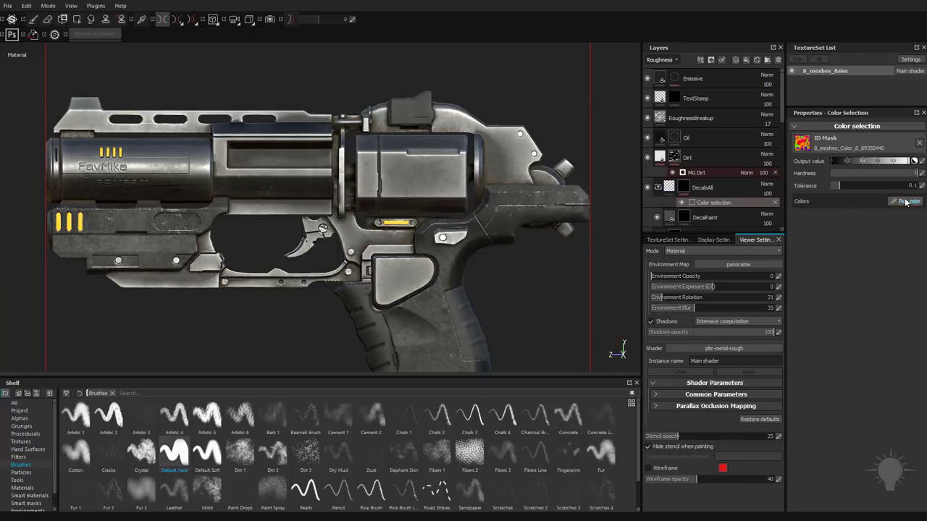
{"action": "left_click", "coordinate": [905, 201]}
{"action": "left_click", "coordinate": [435, 159]}
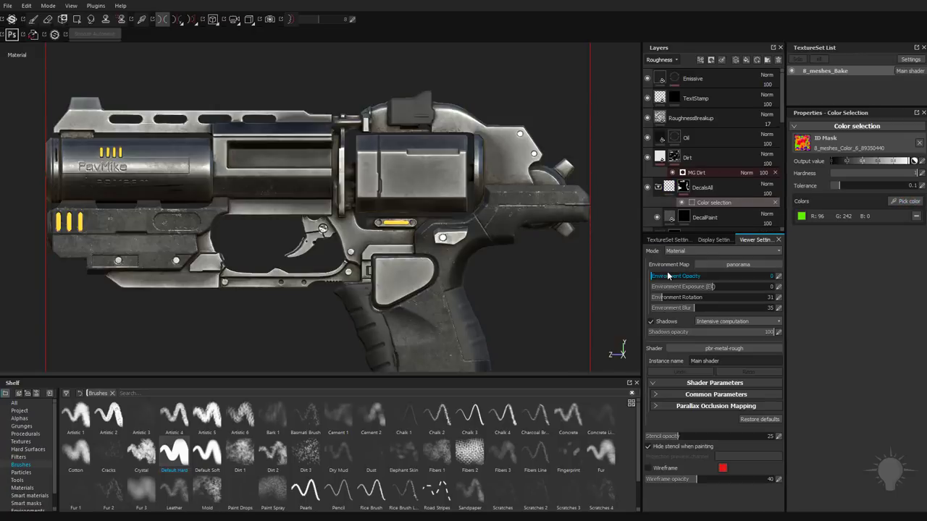
{"action": "left_click", "coordinate": [917, 217]}
{"action": "left_click", "coordinate": [775, 202]}
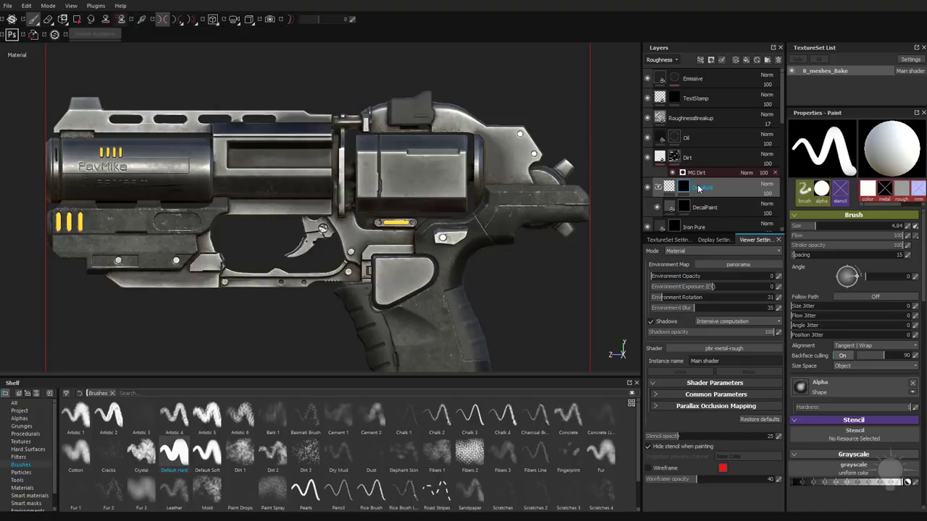
Step: Fill the revolver's cylinder white in the DecalsAll folder's mask using Polygon Fill, and return to the material view
{"action": "left_click", "coordinate": [77, 19]}
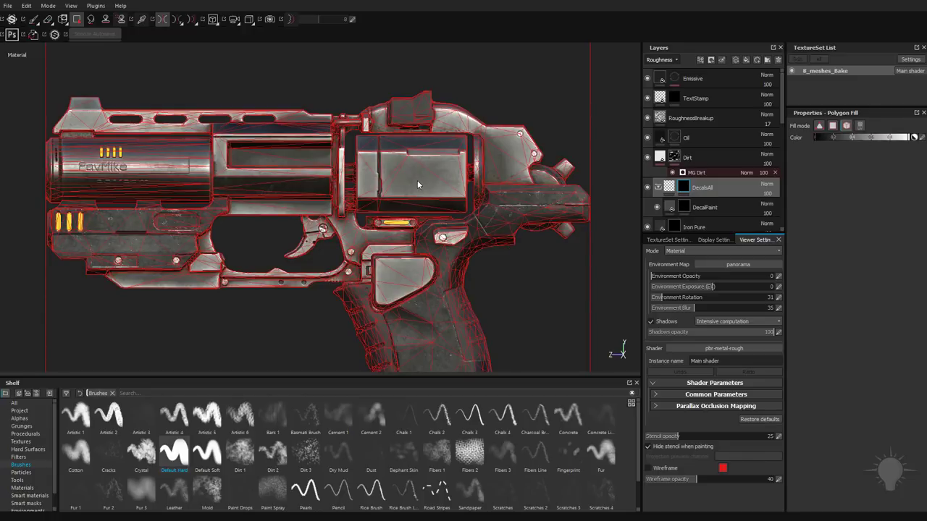
{"action": "left_click", "coordinate": [683, 188], "text": "alt"}
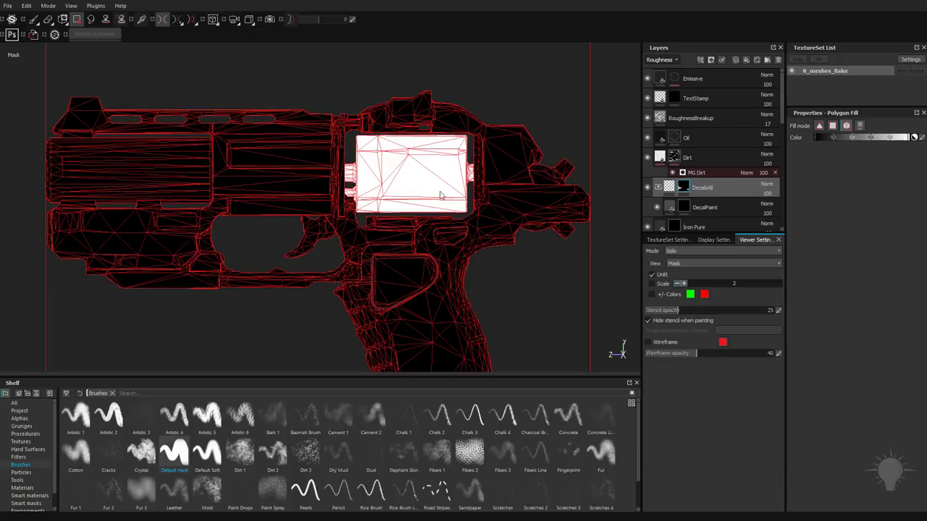
{"action": "left_click", "coordinate": [33, 20]}
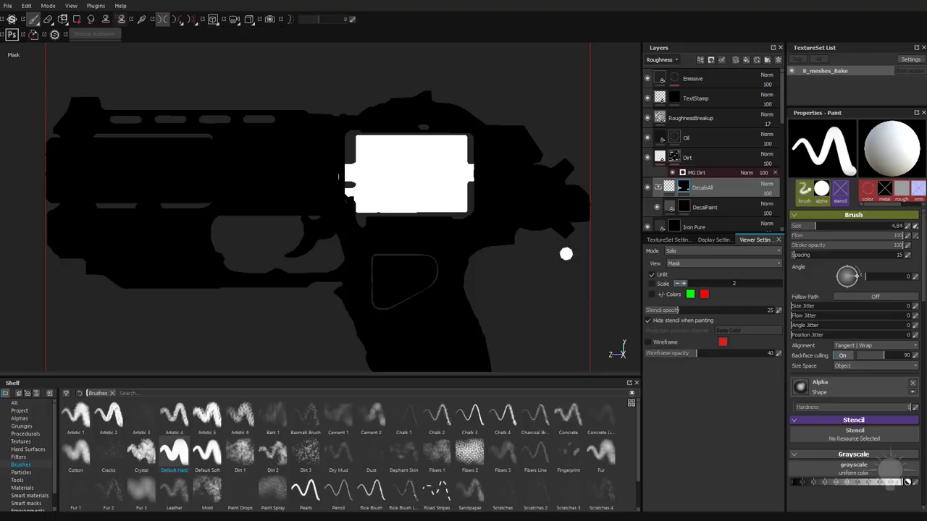
{"action": "key", "text": "m"}
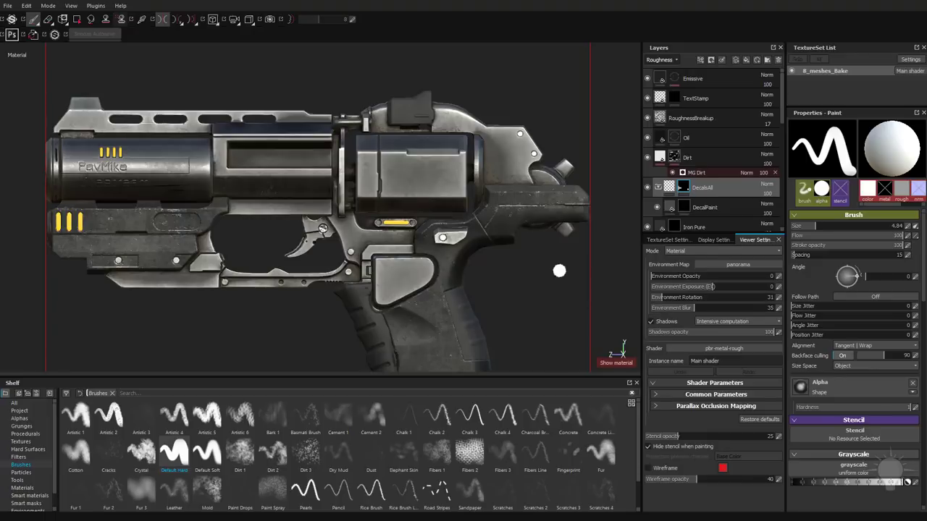
{"action": "scroll", "coordinate": [398, 165], "scroll_direction": "up", "scroll_amount": 2}
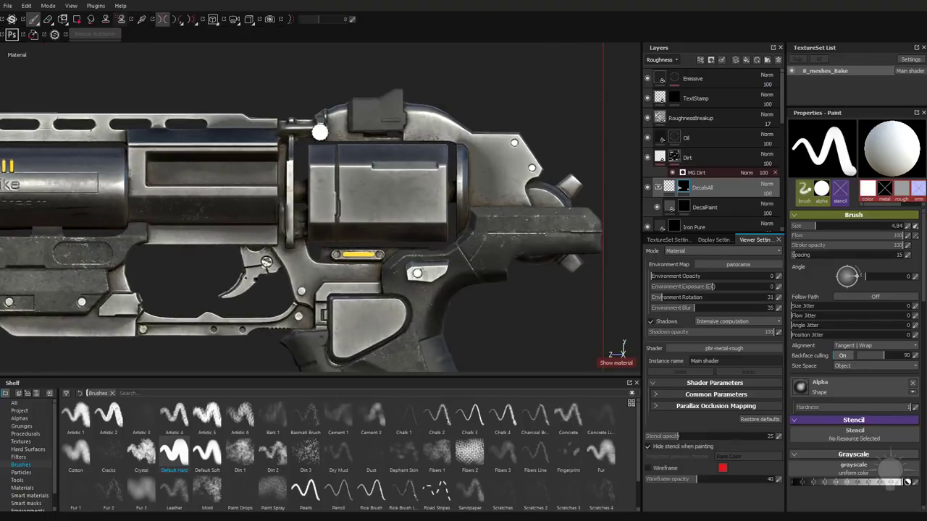
Step: Switch the layer stack's displayed channel to Base Color and make the DecalPaint layer's mask active for painting
{"action": "left_click", "coordinate": [683, 209]}
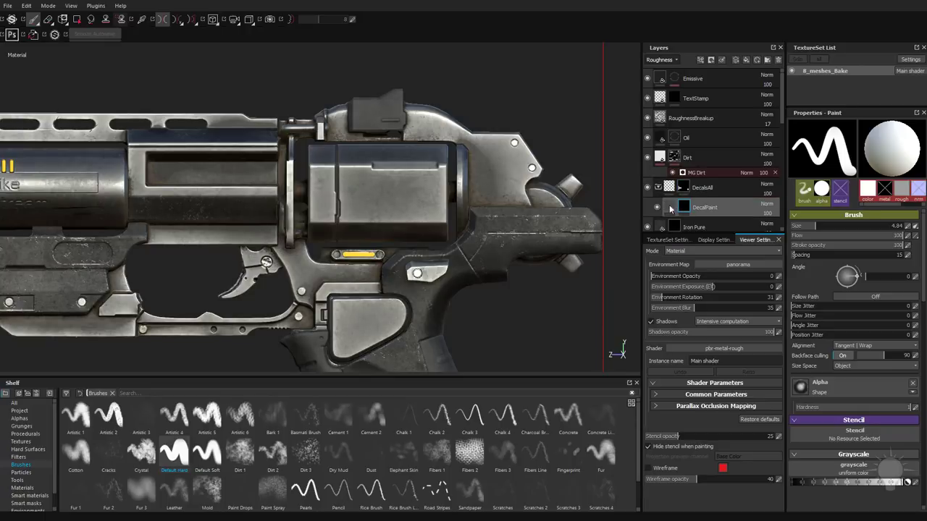
{"action": "left_click", "coordinate": [671, 210]}
{"action": "scroll", "coordinate": [671, 202], "scroll_direction": "down", "scroll_amount": 1}
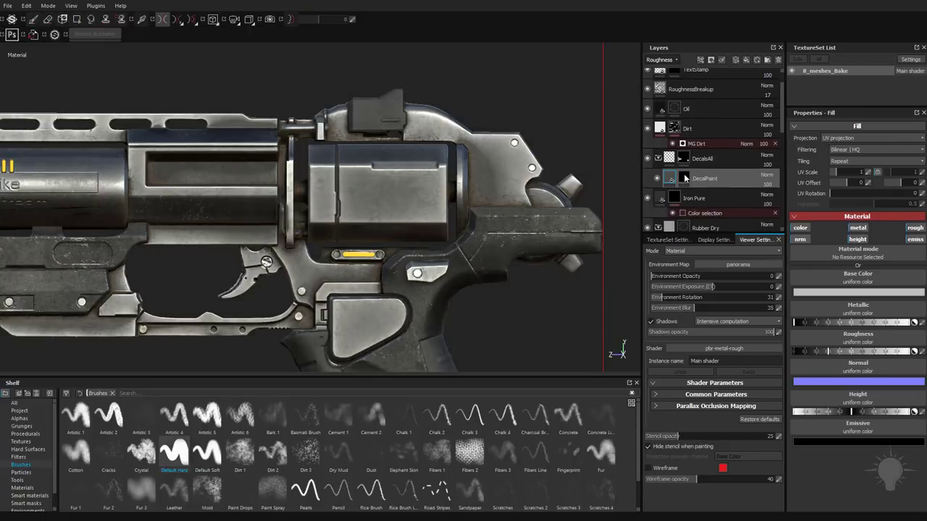
{"action": "left_click", "coordinate": [684, 179]}
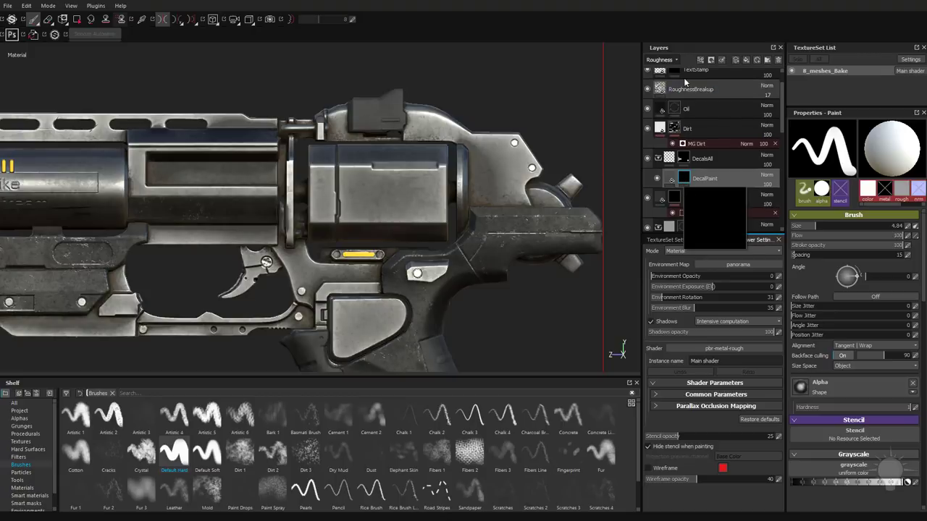
{"action": "left_click", "coordinate": [670, 61]}
{"action": "left_click", "coordinate": [665, 68]}
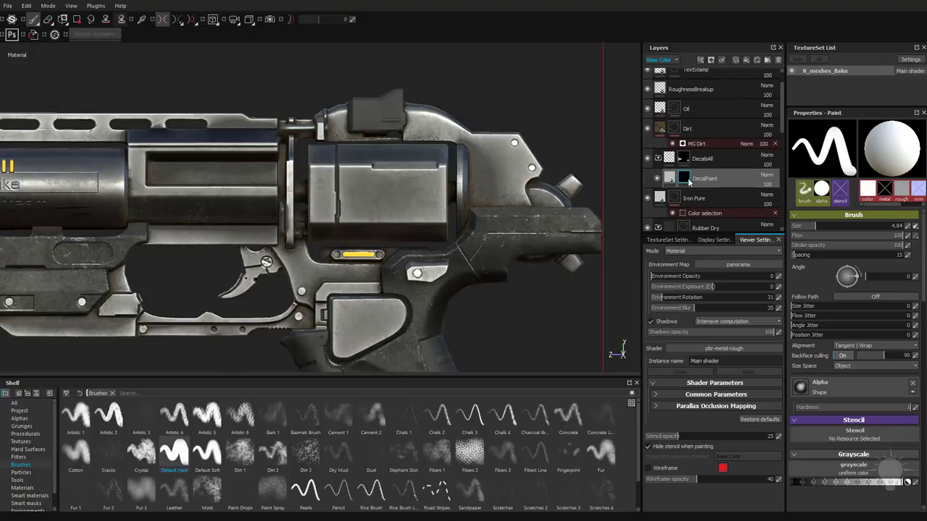
Step: Try painting hard brush strokes across the cylinder in the DecalPaint mask, and undo them
{"action": "left_click_drag", "start_coordinate": [328, 149], "coordinate": [373, 225]}
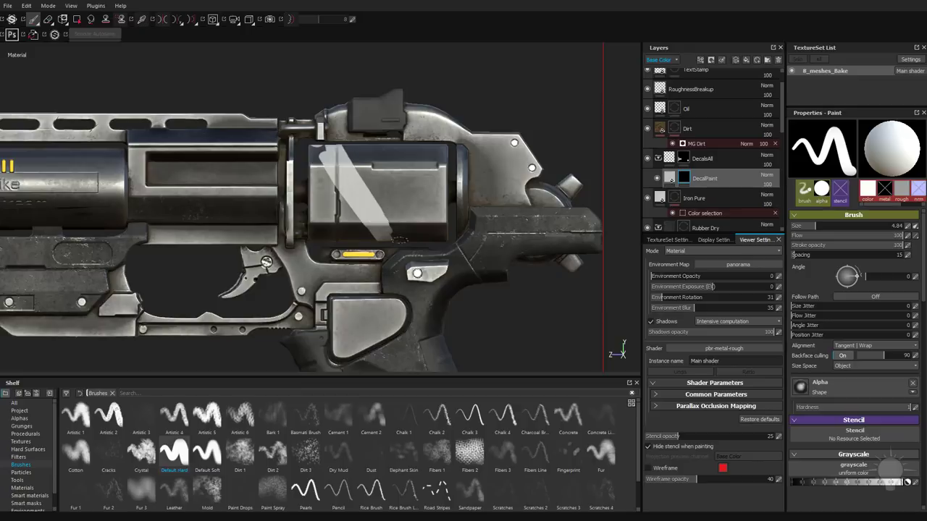
{"action": "mouse_move", "coordinate": [366, 146]}
{"action": "left_mouse_down"}
{"action": "mouse_move", "coordinate": [410, 218]}
{"action": "mouse_move", "coordinate": [387, 154]}
{"action": "mouse_move", "coordinate": [379, 207]}
{"action": "left_mouse_up"}
{"action": "mouse_move", "coordinate": [481, 207]}
{"action": "left_mouse_down", "text": "alt"}
{"action": "mouse_move", "coordinate": [395, 189]}
{"action": "mouse_move", "coordinate": [481, 206]}
{"action": "mouse_move", "coordinate": [510, 223]}
{"action": "left_mouse_up", "text": "alt"}
{"action": "key", "text": "ctrl+z"}
{"action": "key", "text": "ctrl+z"}
{"action": "key", "text": "ctrl+z"}
{"action": "key", "text": "ctrl+z"}
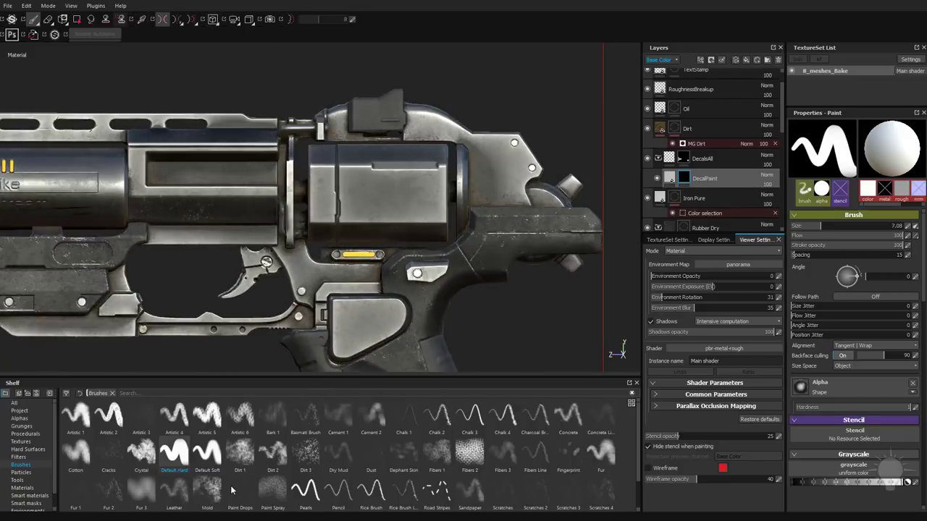
Step: Try stamping the cylinder with the Square Stripes alpha as the brush's grayscale texture at size 37.71
{"action": "left_click", "coordinate": [23, 420]}
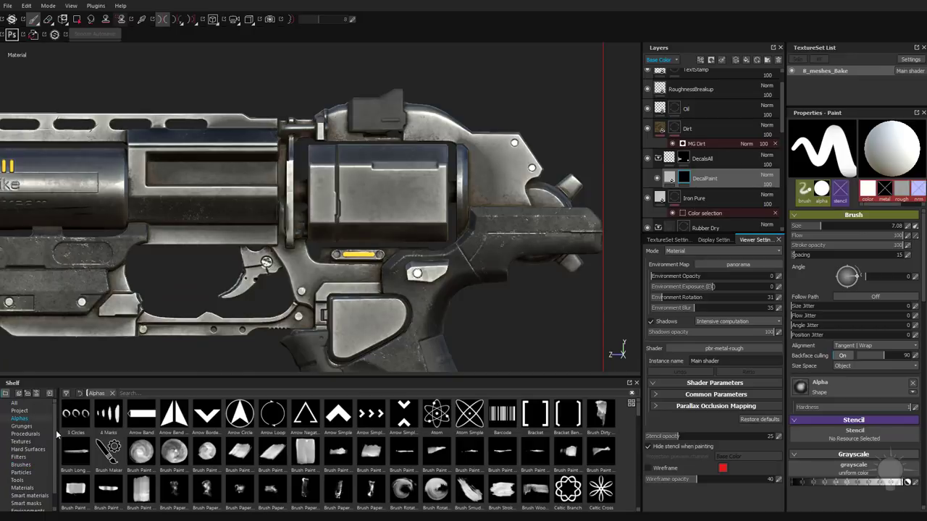
{"action": "scroll", "coordinate": [286, 488], "scroll_direction": "down", "scroll_amount": 10}
{"action": "left_click_drag", "start_coordinate": [305, 409], "coordinate": [889, 489]}
{"action": "scroll", "coordinate": [889, 470], "scroll_direction": "down", "scroll_amount": 2}
{"action": "scroll", "coordinate": [890, 459], "scroll_direction": "up", "scroll_amount": 2}
{"action": "right_click_drag", "start_coordinate": [318, 190], "coordinate": [372, 190], "text": "ctrl"}
{"action": "left_click", "coordinate": [372, 190]}
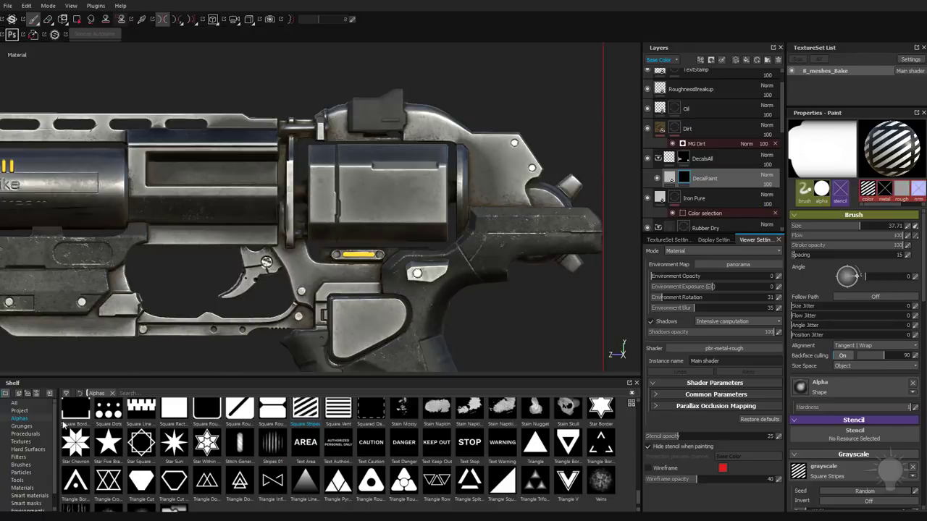
Step: Return to the Default Hard brush and remove Square Stripes from its grayscale channel
{"action": "left_click", "coordinate": [20, 464]}
{"action": "left_click", "coordinate": [173, 452]}
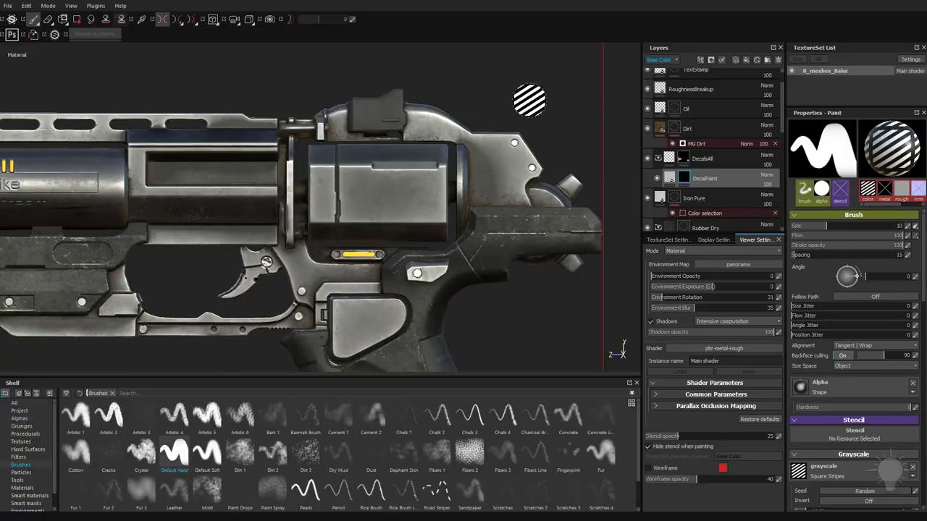
{"action": "left_click", "coordinate": [912, 467]}
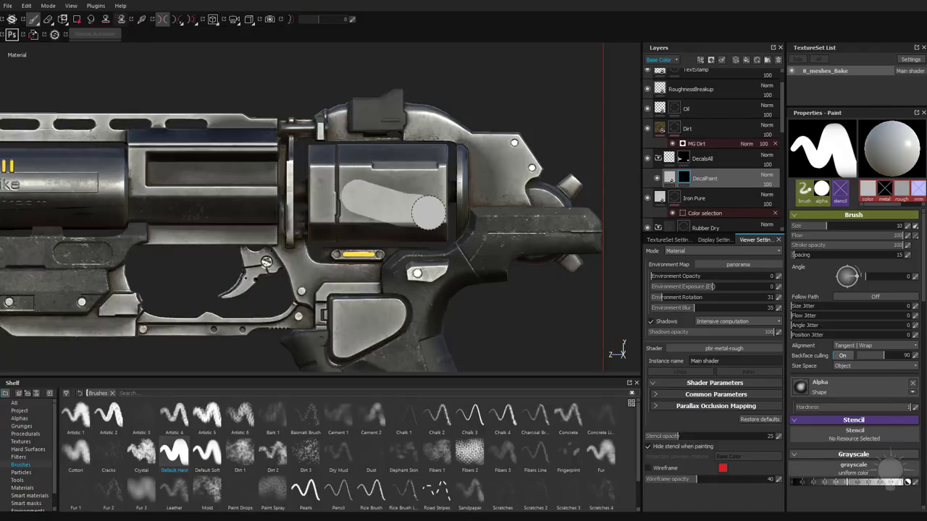
Step: Stamp diagonal stripes on the cylinder in the DecalPaint mask using the Shape Lines Bending alpha, rotated and sized to 72
{"action": "left_click", "coordinate": [19, 419]}
{"action": "scroll", "coordinate": [369, 486], "scroll_direction": "down", "scroll_amount": 5}
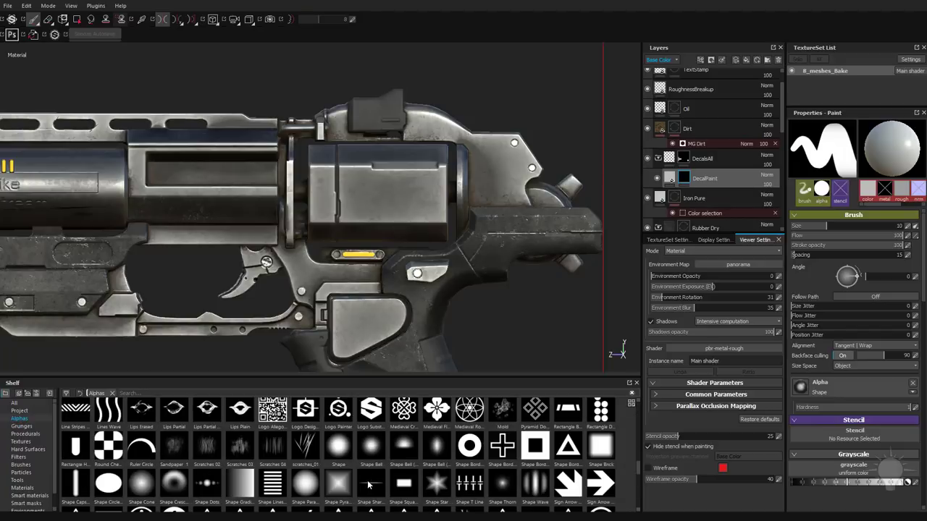
{"action": "mouse_move", "coordinate": [273, 489]}
{"action": "left_mouse_down"}
{"action": "mouse_move", "coordinate": [863, 474]}
{"action": "mouse_move", "coordinate": [859, 392]}
{"action": "left_mouse_up"}
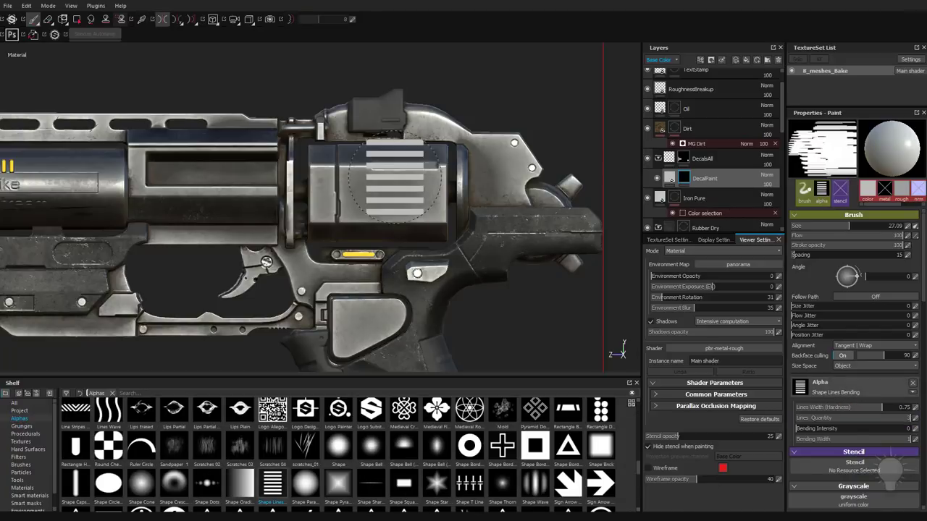
{"action": "left_click_drag", "start_coordinate": [389, 178], "coordinate": [390, 197], "text": "ctrl"}
{"action": "right_click_drag", "start_coordinate": [390, 181], "coordinate": [442, 181], "text": "ctrl"}
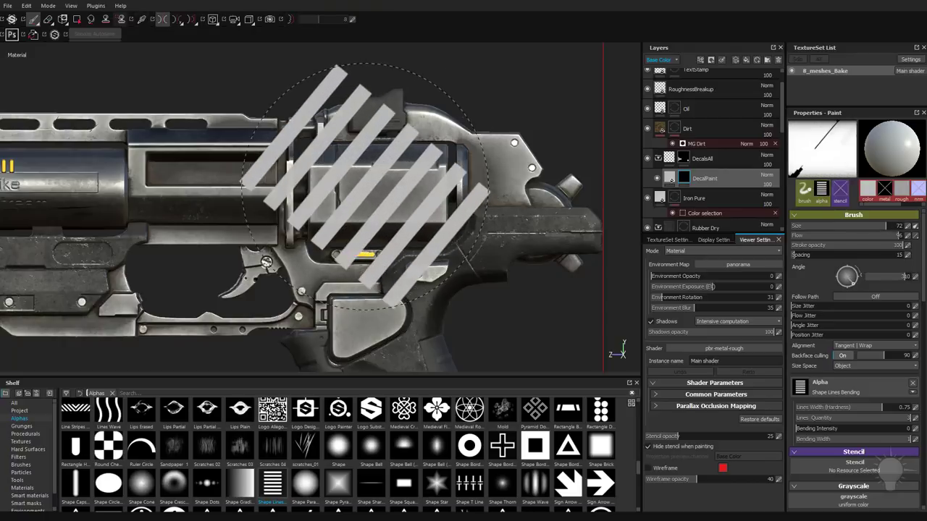
{"action": "left_click", "coordinate": [365, 188]}
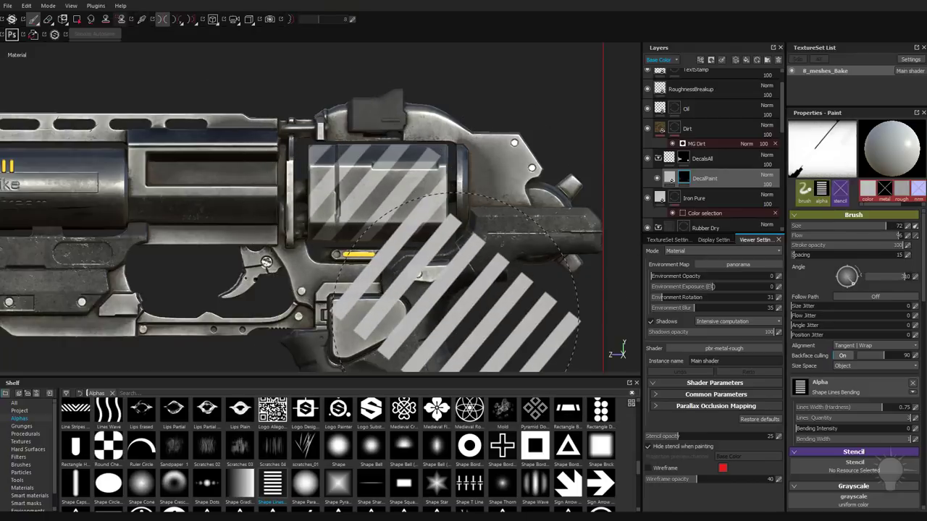
Step: Undo the Shape Lines Bending stamp on the cylinder and return to the Default Hard brush at size 4.34
{"action": "key", "text": "ctrl+z"}
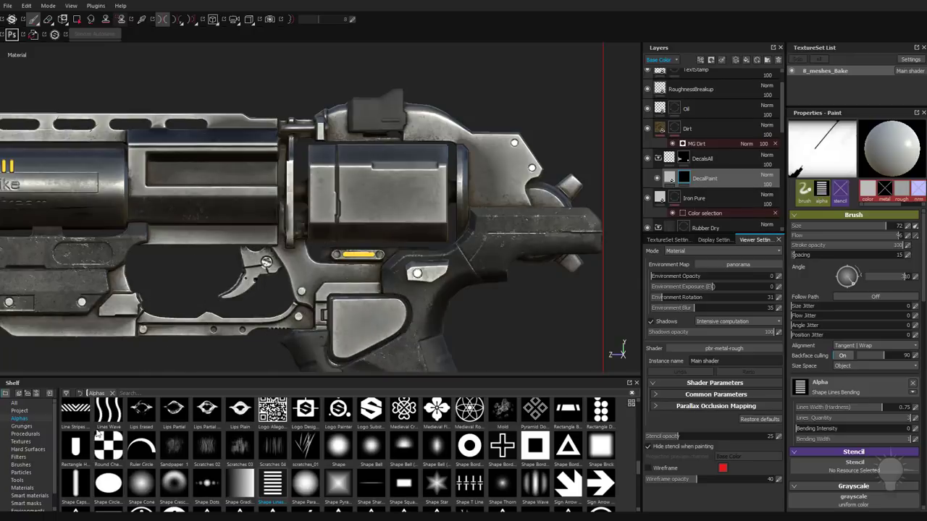
{"action": "left_click", "coordinate": [20, 464]}
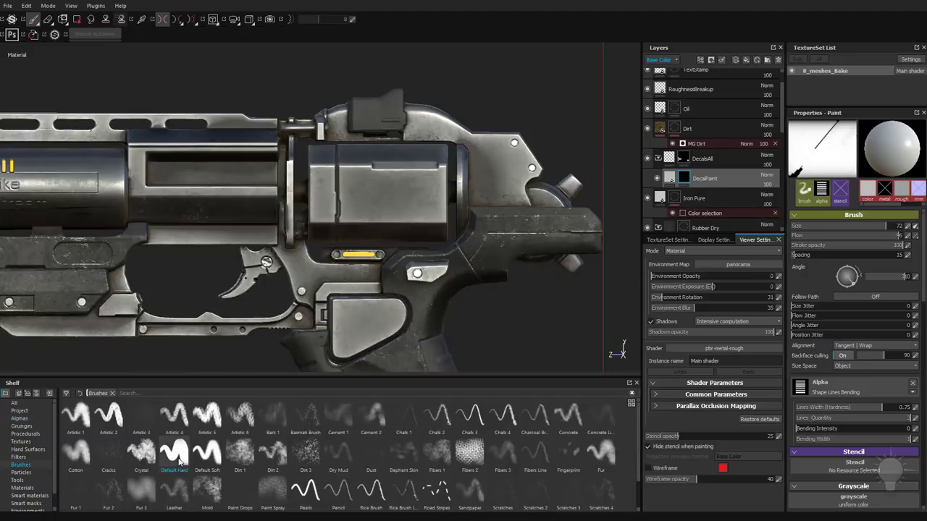
{"action": "left_click", "coordinate": [174, 453]}
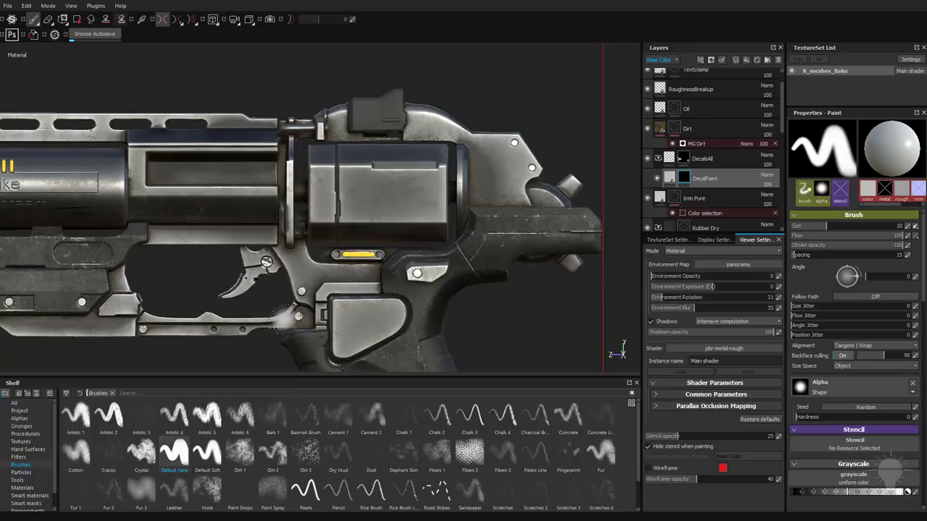
{"action": "right_click_drag", "start_coordinate": [302, 279], "coordinate": [298, 286], "text": "ctrl"}
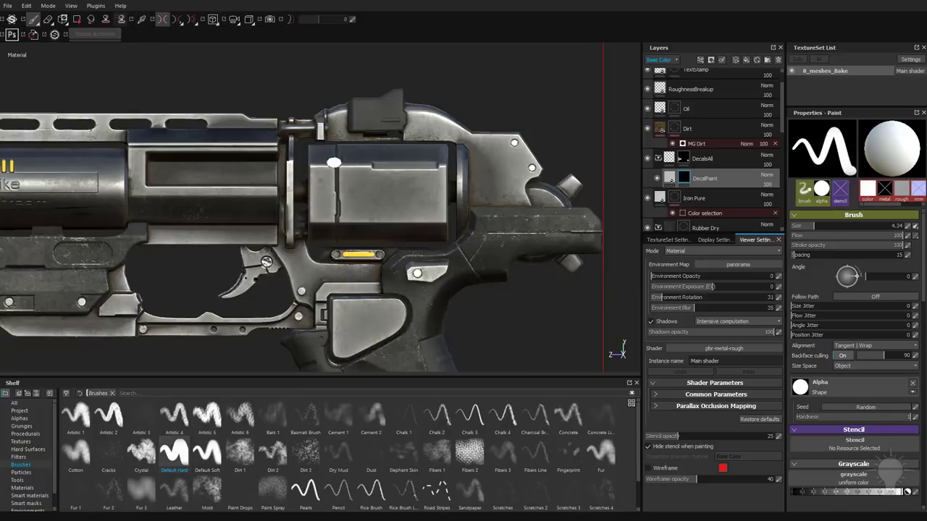
Step: Try painting a diagonal stripe across the cylinder in the DecalPaint mask, first freehand and again as a straight line, and undo both
{"action": "left_click_drag", "start_coordinate": [334, 163], "coordinate": [409, 237]}
{"action": "key", "text": "ctrl+z"}
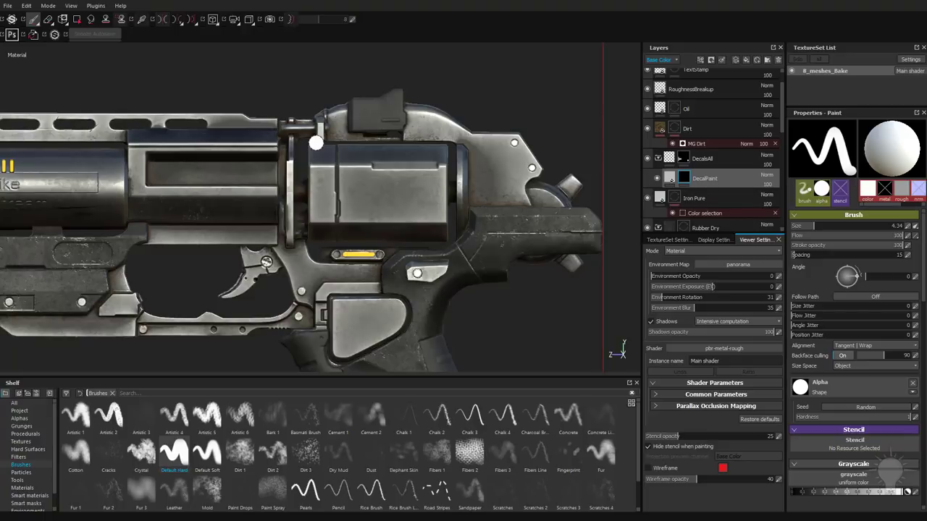
{"action": "key", "text": "shift"}
{"action": "left_click", "coordinate": [419, 239], "text": "shift"}
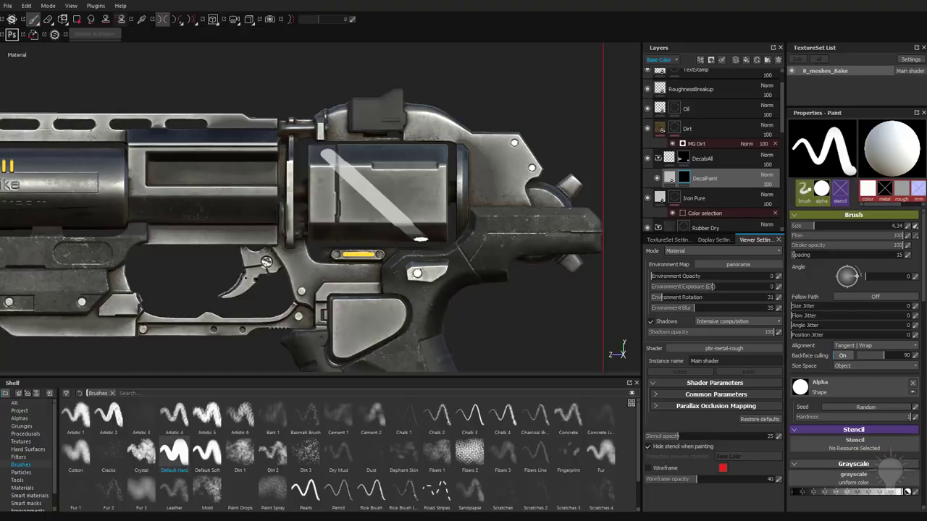
{"action": "key", "text": "ctrl+z"}
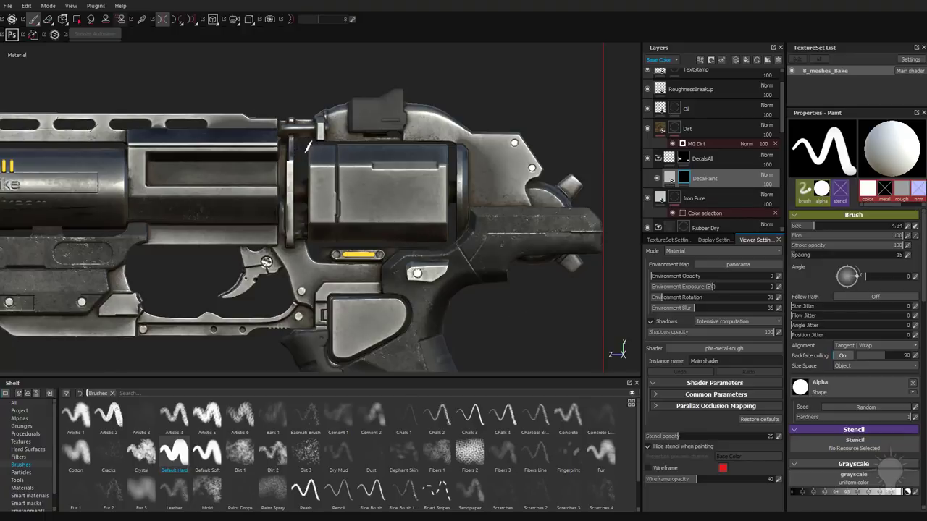
Step: Paint a wide straight diagonal stripe across the cylinder and a thinner parallel one beside it at brush size 2.26
{"action": "key", "text": "ctrl+y"}
{"action": "right_click_drag", "start_coordinate": [405, 184], "coordinate": [387, 183], "text": "ctrl"}
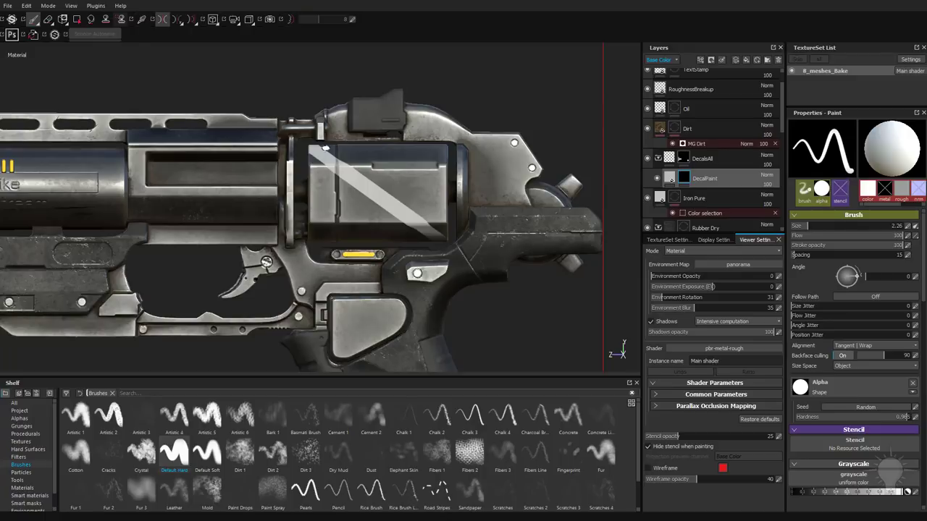
{"action": "left_click", "coordinate": [444, 226], "text": "shift"}
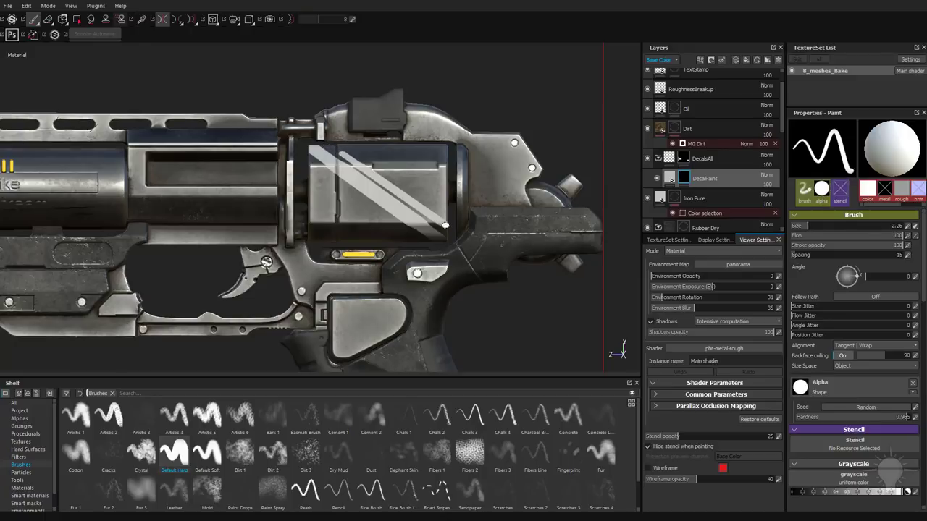
{"action": "key", "text": "ctrl+z"}
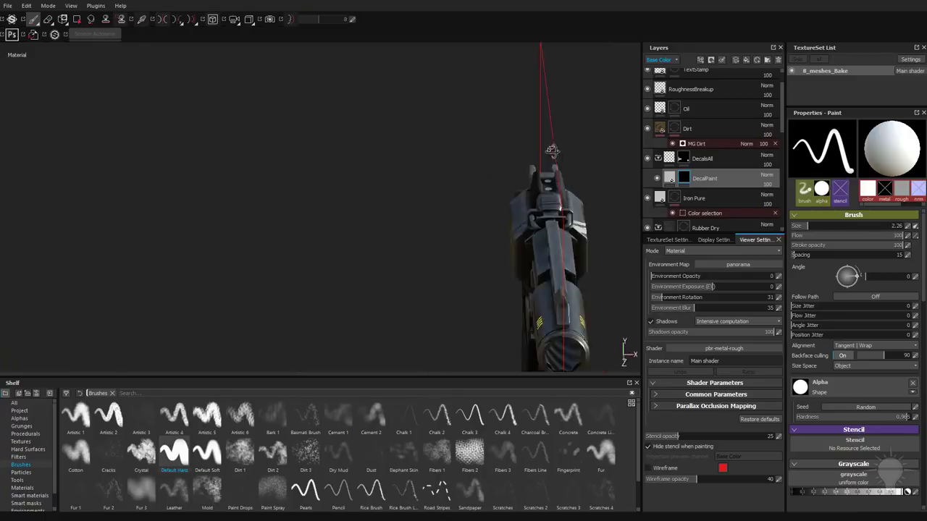
{"action": "mouse_move", "coordinate": [449, 135]}
{"action": "left_mouse_down", "text": "alt+shift"}
{"action": "mouse_move", "coordinate": [590, 137]}
{"action": "mouse_move", "coordinate": [270, 119]}
{"action": "left_mouse_up", "text": "alt+shift"}
{"action": "right_click_drag", "start_coordinate": [547, 189], "coordinate": [612, 236], "text": "alt"}
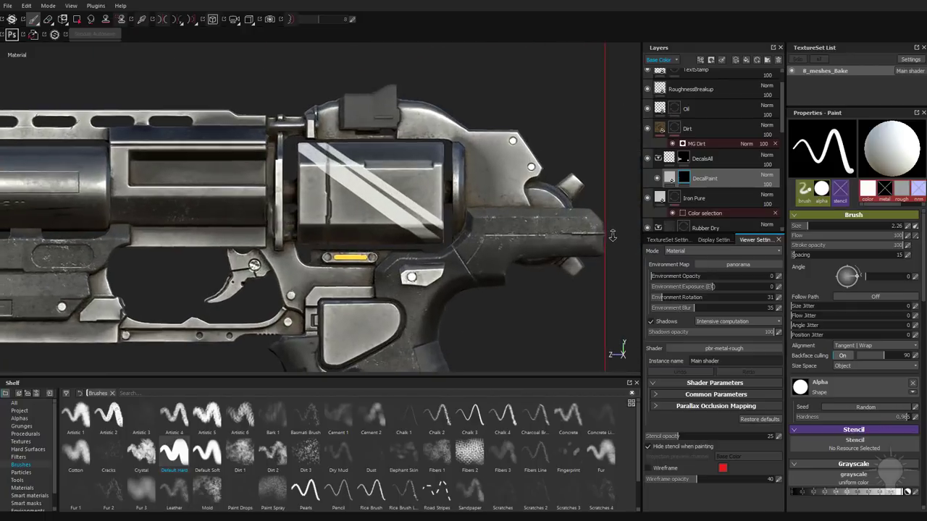
{"action": "middle_click_drag", "start_coordinate": [483, 204], "coordinate": [513, 220], "text": "alt"}
Step: Try cutting away parts of the cylinder's diagonal stripes by painting black in the DecalPaint mask with the hard brush
{"action": "key", "text": "x"}
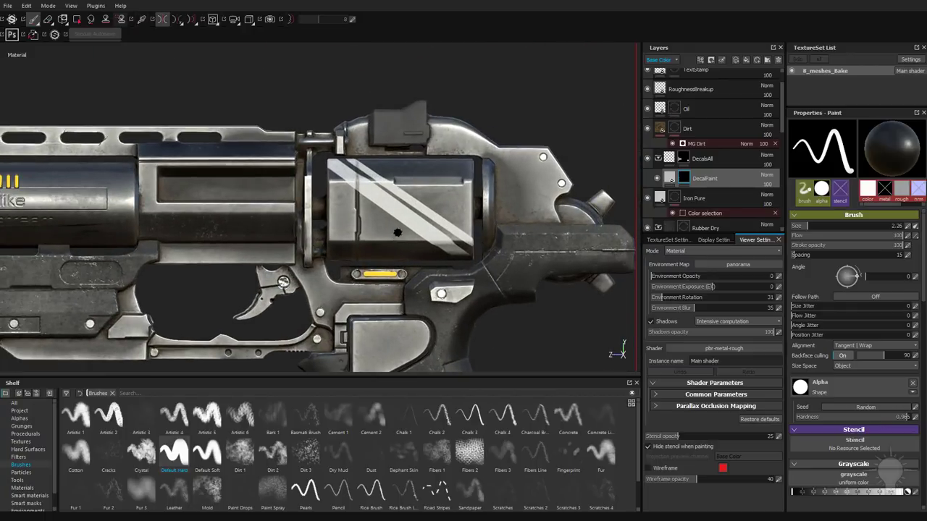
{"action": "mouse_move", "coordinate": [395, 227]}
{"action": "left_mouse_down", "text": "alt"}
{"action": "mouse_move", "coordinate": [408, 275]}
{"action": "mouse_move", "coordinate": [410, 201]}
{"action": "left_mouse_up", "text": "alt"}
{"action": "key", "text": "l"}
{"action": "key", "text": "d"}
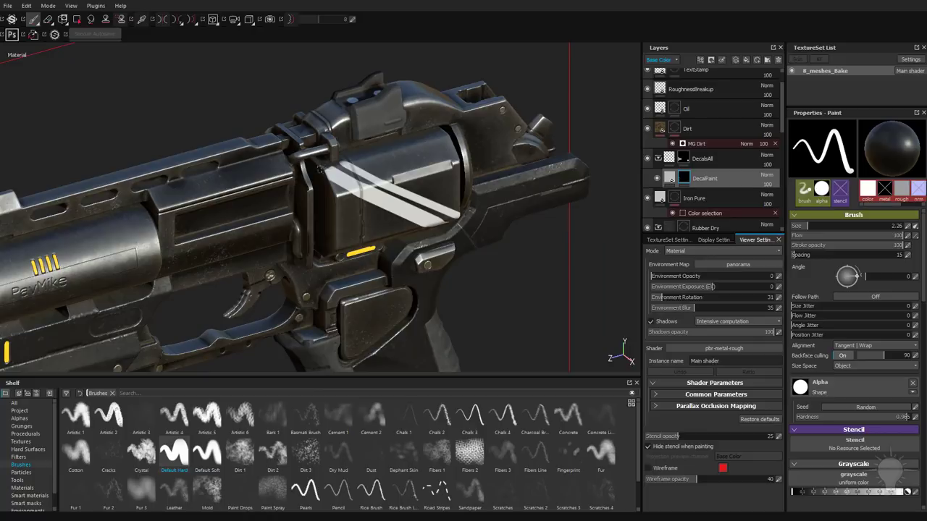
{"action": "left_click", "coordinate": [362, 163], "text": "shift"}
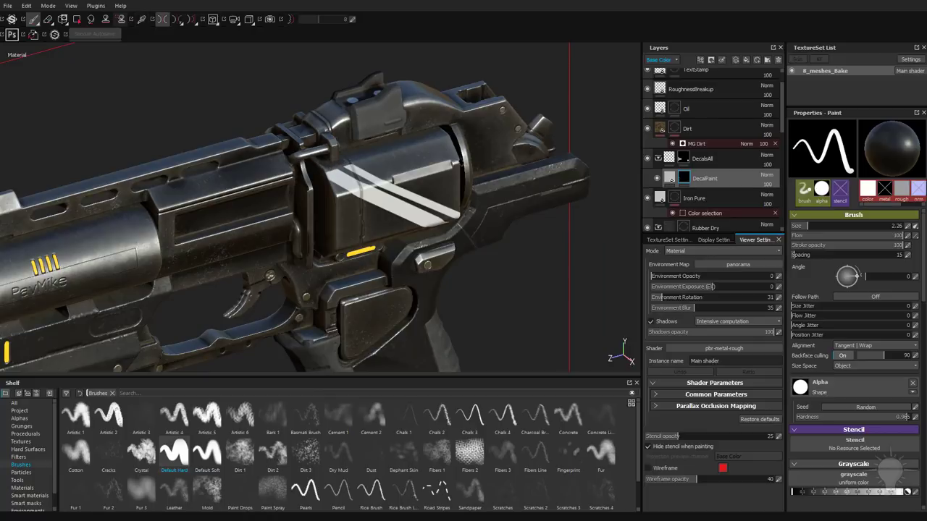
{"action": "left_click_drag", "start_coordinate": [449, 224], "coordinate": [420, 203], "text": "alt+shift"}
{"action": "right_click_drag", "start_coordinate": [471, 210], "coordinate": [553, 242], "text": "alt"}
{"action": "middle_click_drag", "start_coordinate": [554, 243], "coordinate": [430, 217], "text": "alt"}
{"action": "mouse_move", "coordinate": [438, 165]}
{"action": "left_mouse_down", "text": "alt"}
{"action": "mouse_move", "coordinate": [402, 214]}
{"action": "mouse_move", "coordinate": [452, 240]}
{"action": "left_mouse_up", "text": "alt"}
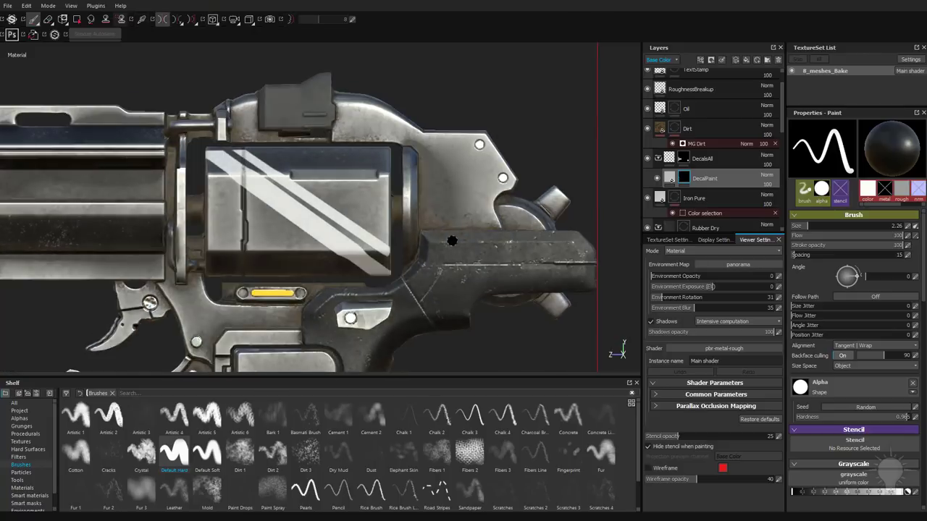
{"action": "middle_click_drag", "start_coordinate": [451, 239], "coordinate": [465, 279], "text": "alt"}
{"action": "key", "text": "x"}
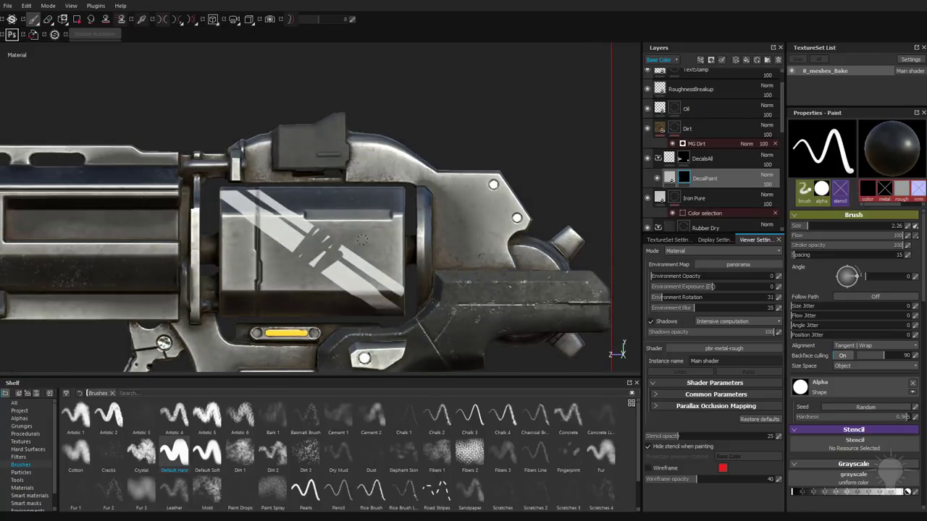
Step: Try wearing down the stripes by painting black with the Dirt 1 and Scratches 3 brushes, and undo the scratches
{"action": "left_click", "coordinate": [250, 455]}
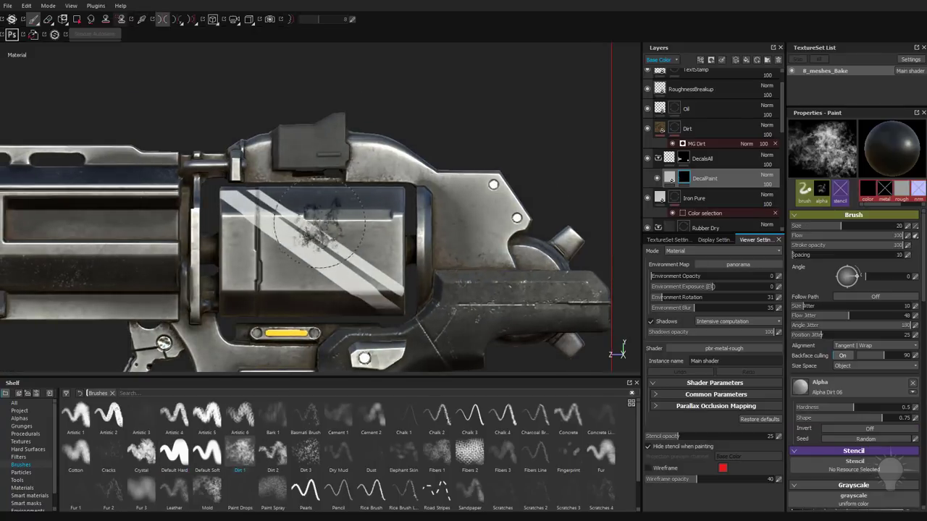
{"action": "right_click_drag", "start_coordinate": [319, 226], "coordinate": [266, 229], "text": "ctrl"}
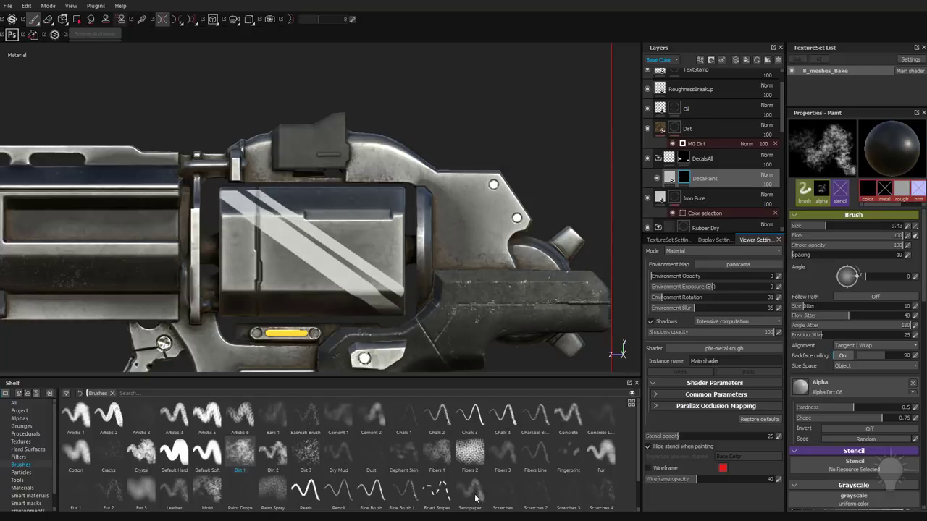
{"action": "left_click", "coordinate": [535, 489]}
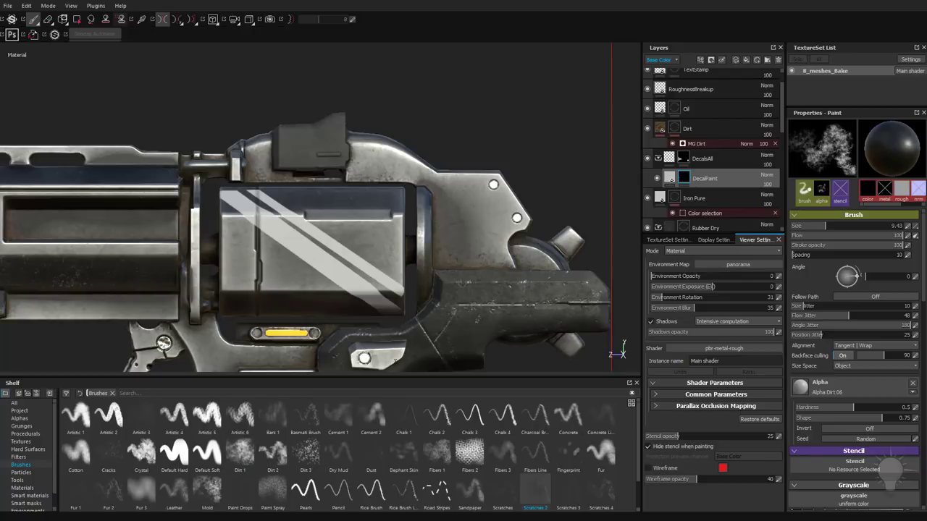
{"action": "left_click", "coordinate": [579, 487]}
{"action": "left_click", "coordinate": [270, 227]}
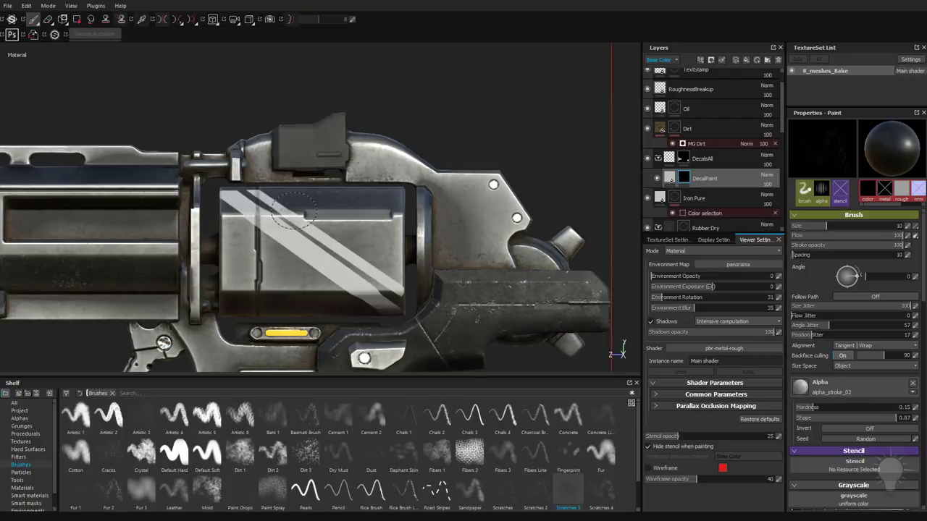
{"action": "left_click_drag", "start_coordinate": [320, 225], "coordinate": [311, 233], "text": "alt"}
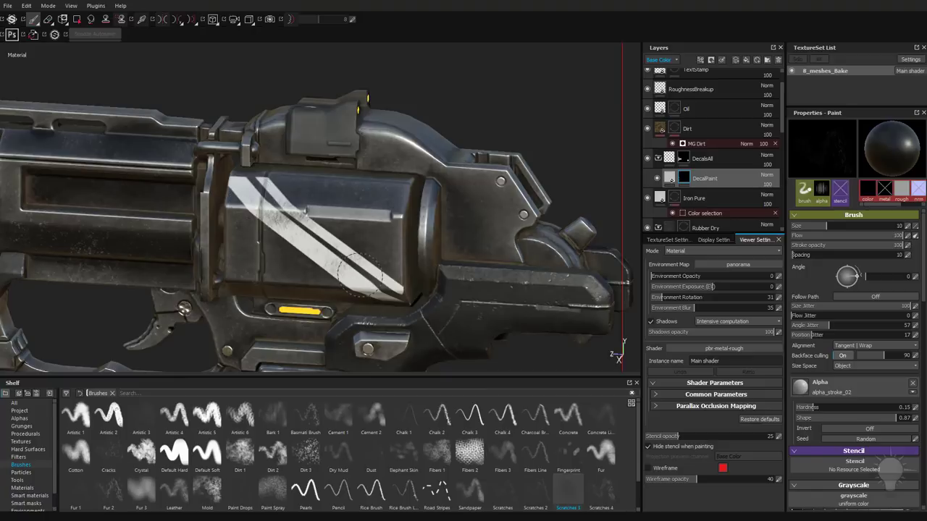
{"action": "key", "text": "ctrl+z"}
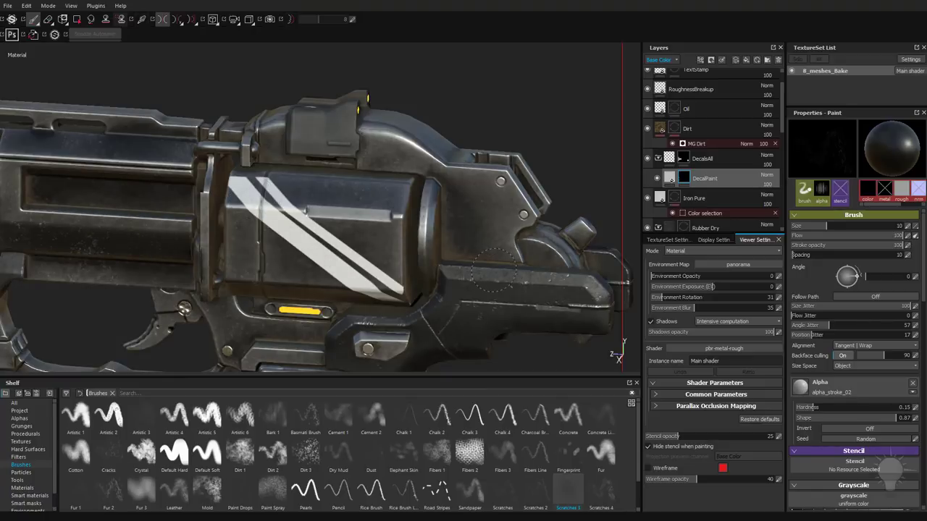
{"action": "left_click_drag", "start_coordinate": [514, 215], "coordinate": [506, 213], "text": "alt"}
{"action": "right_click_drag", "start_coordinate": [506, 213], "coordinate": [502, 213], "text": "ctrl"}
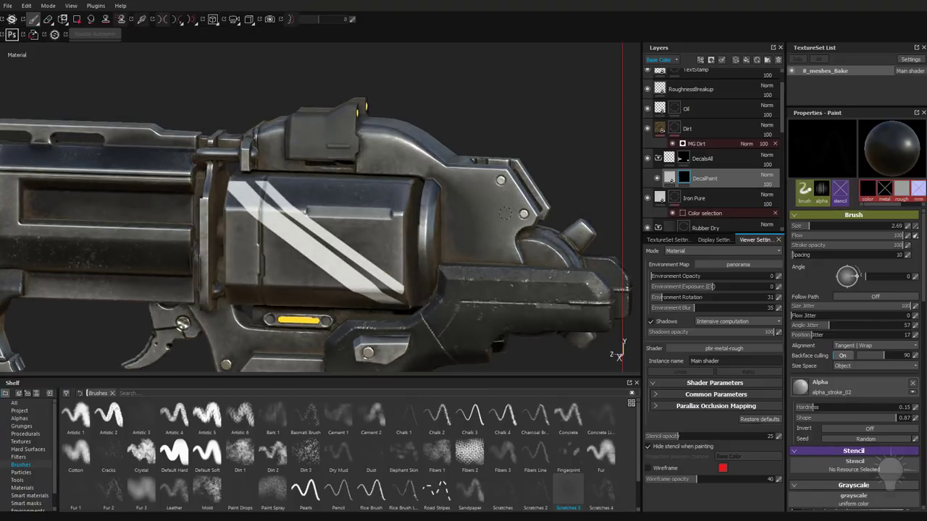
{"action": "left_click_drag", "start_coordinate": [504, 212], "coordinate": [522, 210], "text": "alt"}
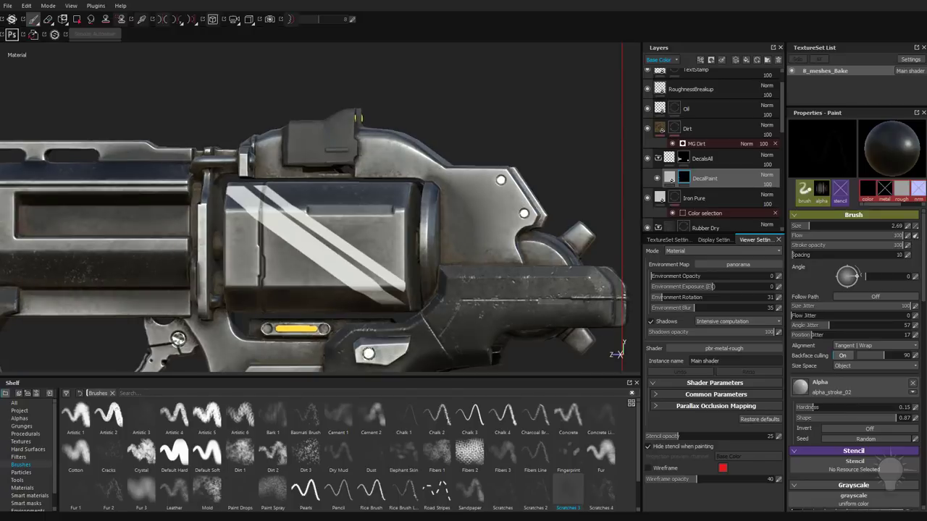
Step: Add a generator to the DecalPaint mask and assign MG Metal Edge Wear to it
{"action": "right_click", "coordinate": [687, 179]}
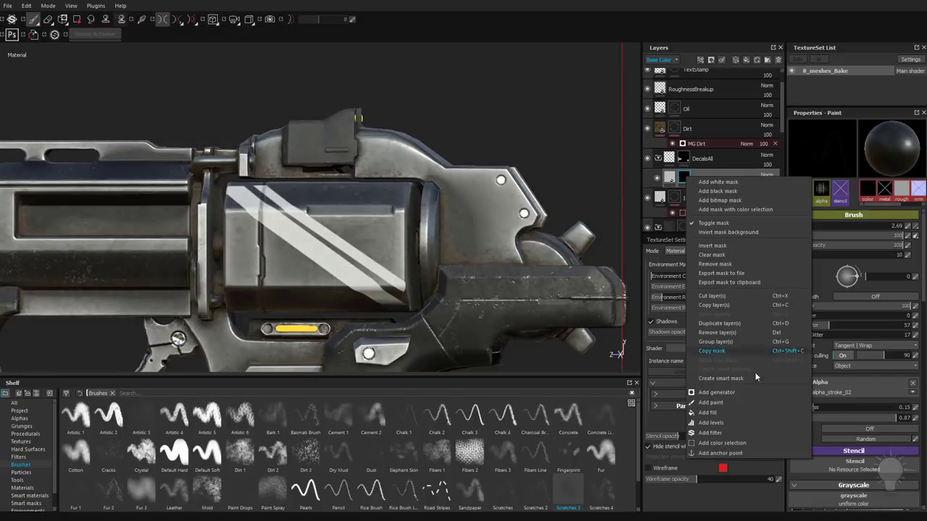
{"action": "left_click", "coordinate": [720, 392]}
{"action": "left_click", "coordinate": [868, 146]}
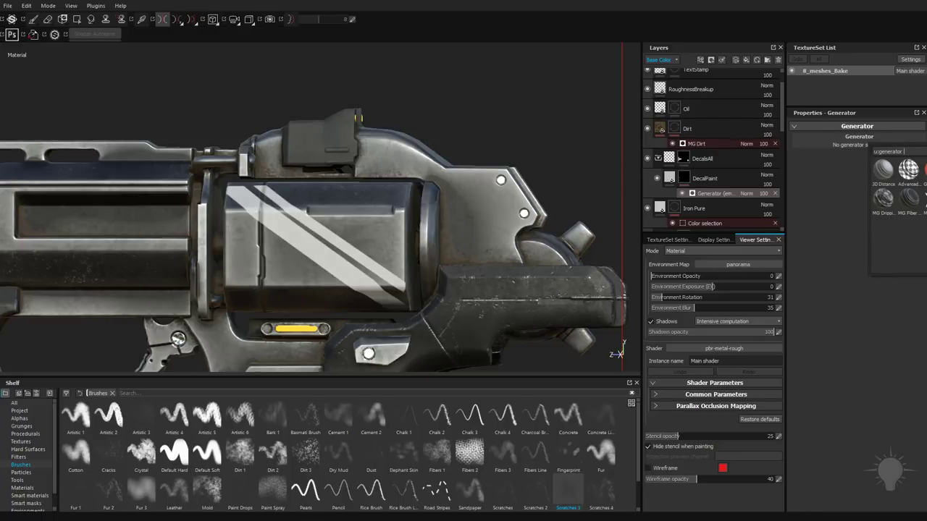
{"action": "left_click", "coordinate": [926, 197]}
{"action": "middle_click_drag", "start_coordinate": [454, 233], "coordinate": [433, 218], "text": "alt"}
{"action": "left_click_drag", "start_coordinate": [432, 219], "coordinate": [404, 231], "text": "alt"}
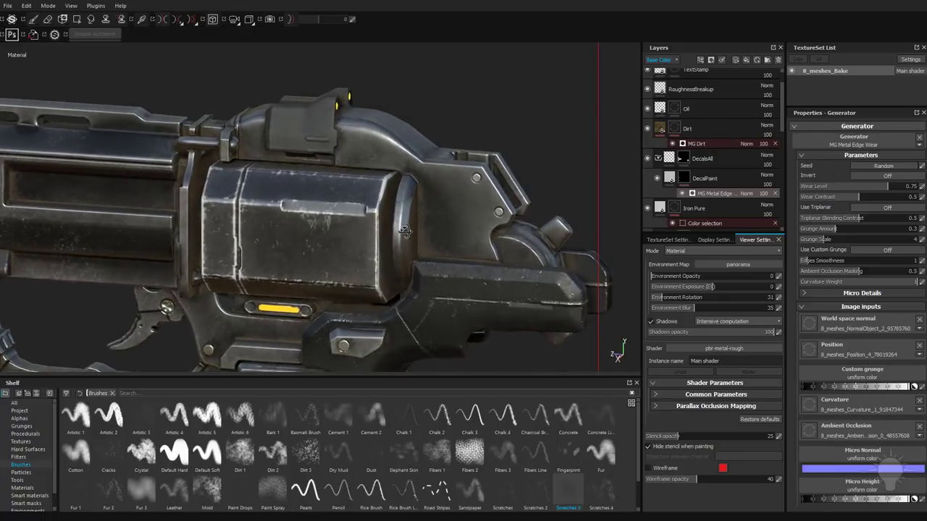
Step: Examine the DecalPaint mask on its own to see the edge wear pattern, and return to the material view with the generator selected
{"action": "mouse_move", "coordinate": [684, 181]}
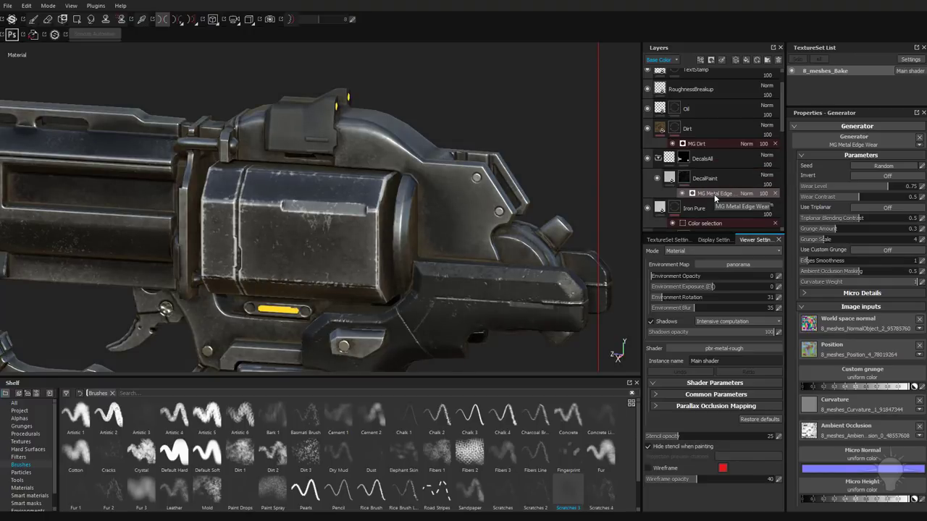
{"action": "left_click", "coordinate": [683, 179], "text": "alt"}
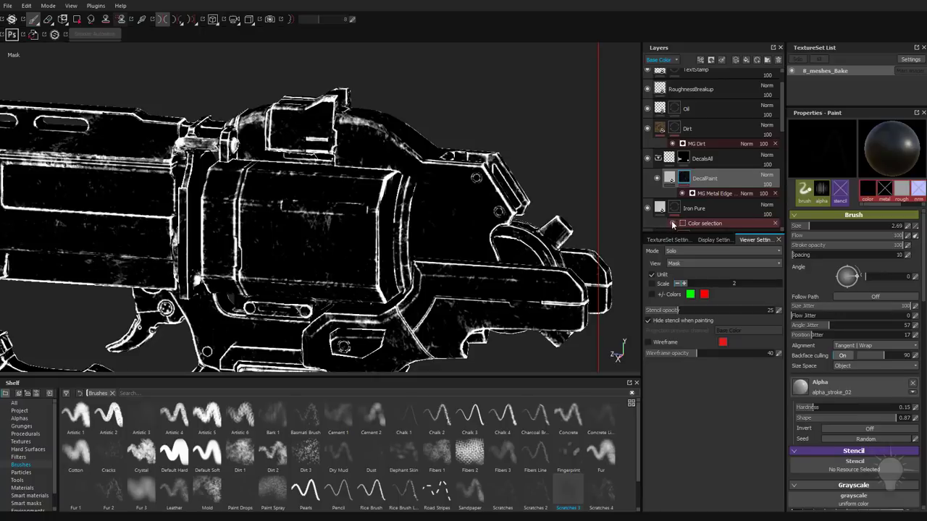
{"action": "left_click", "coordinate": [713, 194]}
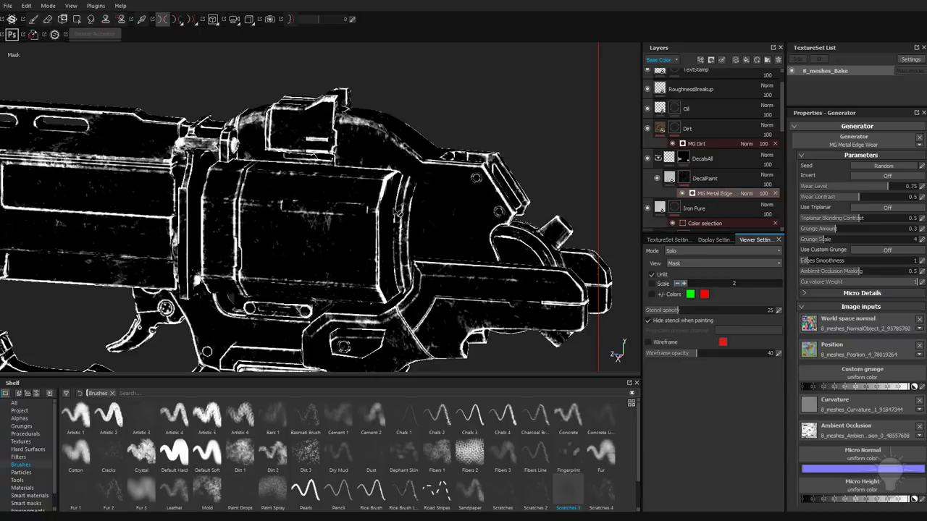
{"action": "key", "text": "m"}
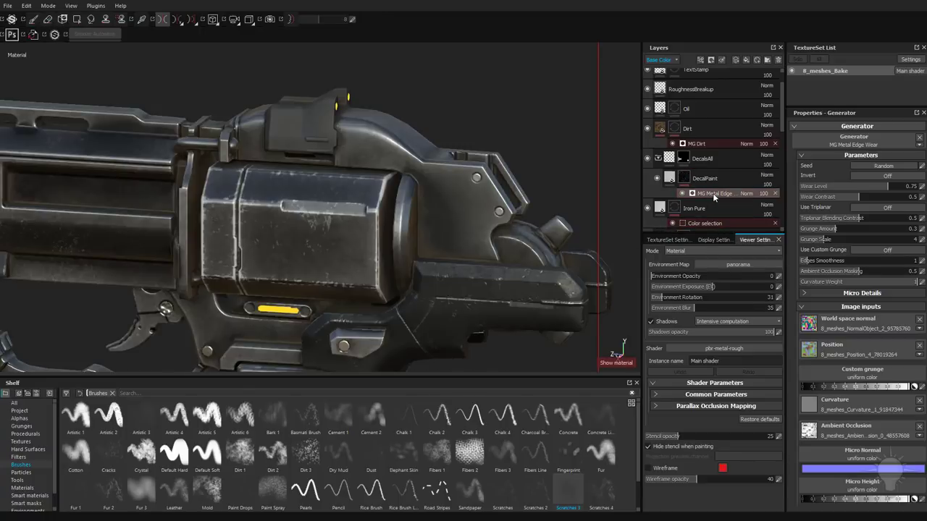
Step: Invert the MG Metal Edge Wear generator and set its blending mode to Multiply so it wears the painted stripes
{"action": "left_click", "coordinate": [876, 176]}
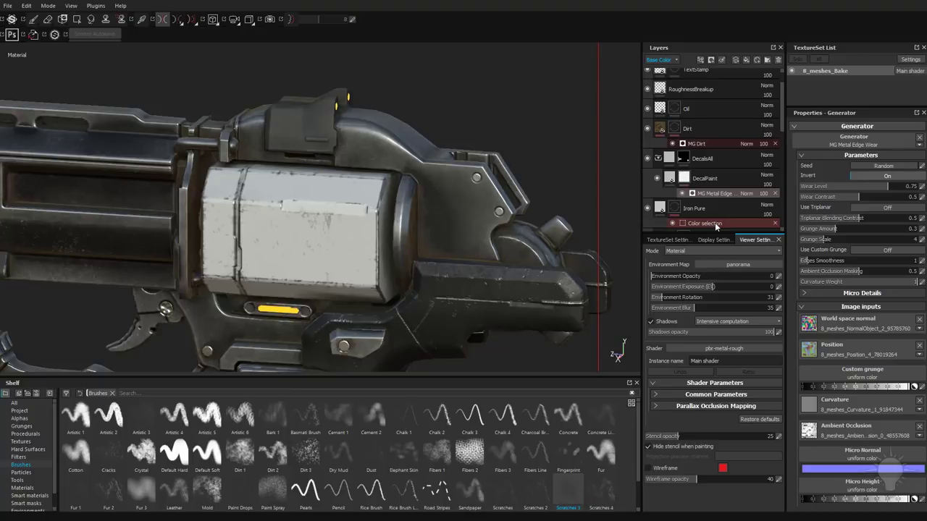
{"action": "left_click", "coordinate": [745, 193]}
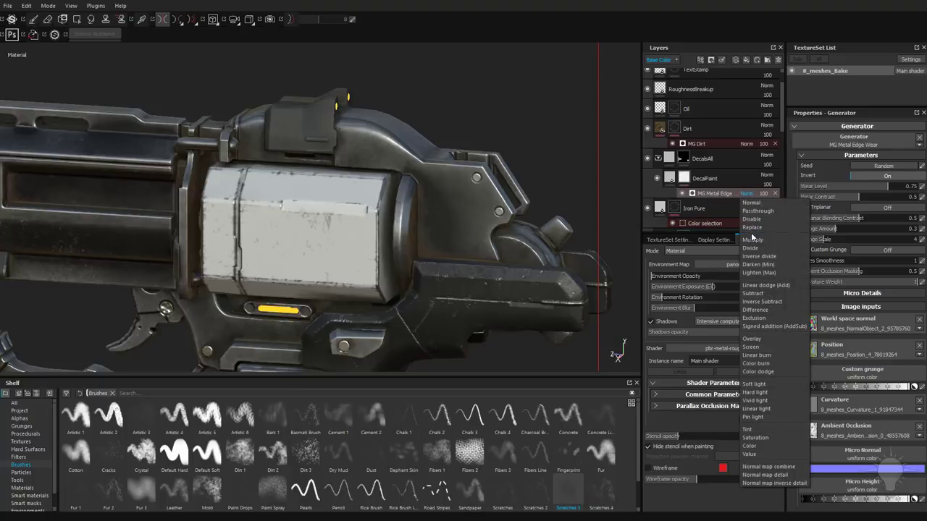
{"action": "left_click", "coordinate": [753, 240]}
{"action": "left_click_drag", "start_coordinate": [330, 232], "coordinate": [269, 217], "text": "alt"}
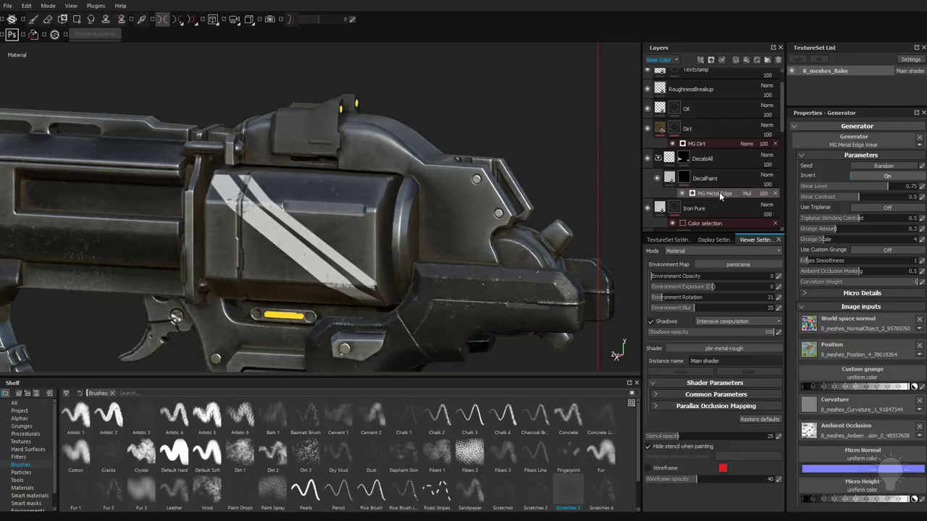
{"action": "mouse_move", "coordinate": [276, 244]}
{"action": "left_mouse_down", "text": "alt"}
{"action": "mouse_move", "coordinate": [242, 249]}
{"action": "mouse_move", "coordinate": [259, 240]}
{"action": "left_mouse_up", "text": "alt"}
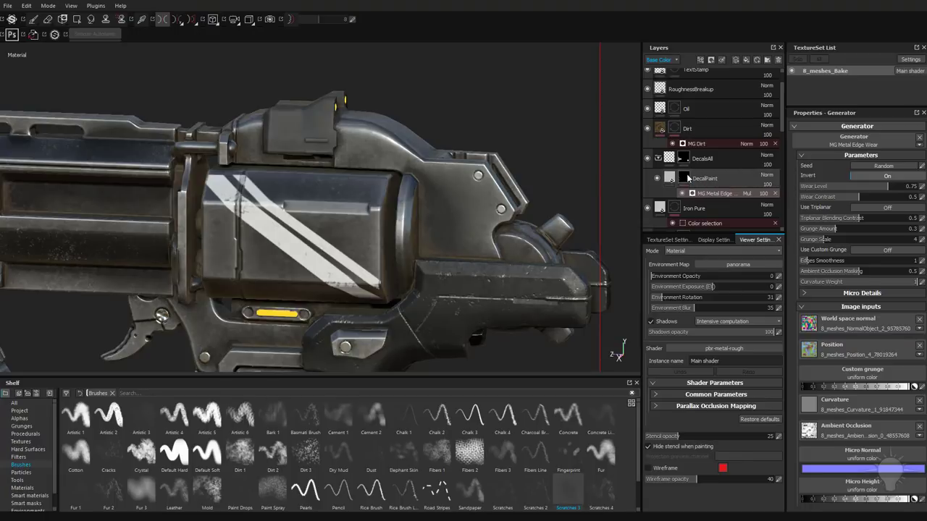
Step: Try painting white across the cylinder in the DecalPaint mask with the Default Hard brush, and undo the strokes
{"action": "left_click", "coordinate": [688, 178]}
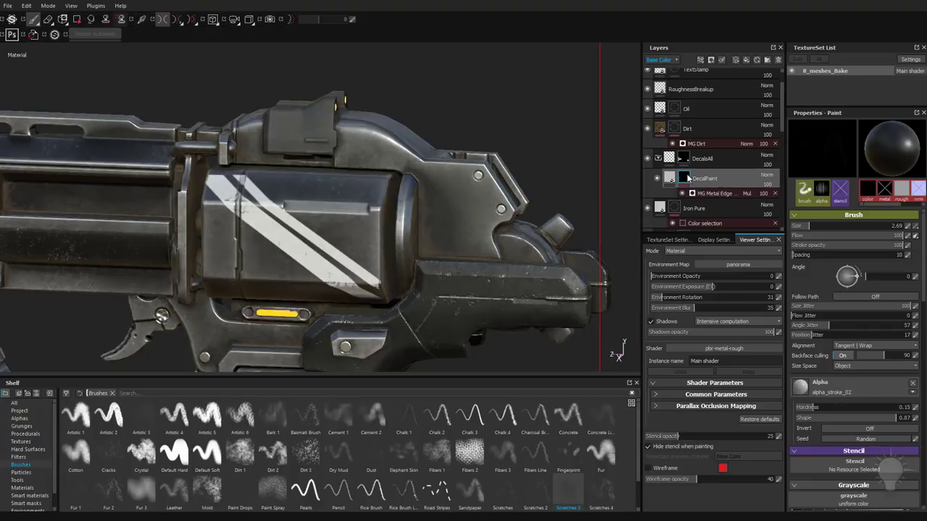
{"action": "left_click", "coordinate": [174, 452]}
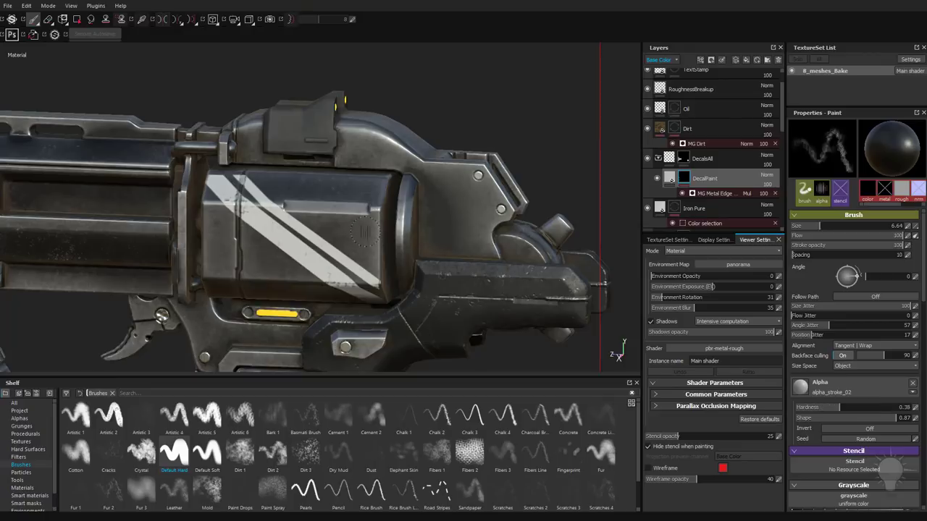
{"action": "right_click_drag", "start_coordinate": [351, 215], "coordinate": [344, 215], "text": "ctrl"}
{"action": "mouse_move", "coordinate": [351, 194]}
{"action": "left_mouse_down"}
{"action": "mouse_move", "coordinate": [344, 204]}
{"action": "mouse_move", "coordinate": [369, 207]}
{"action": "mouse_move", "coordinate": [376, 257]}
{"action": "left_mouse_up"}
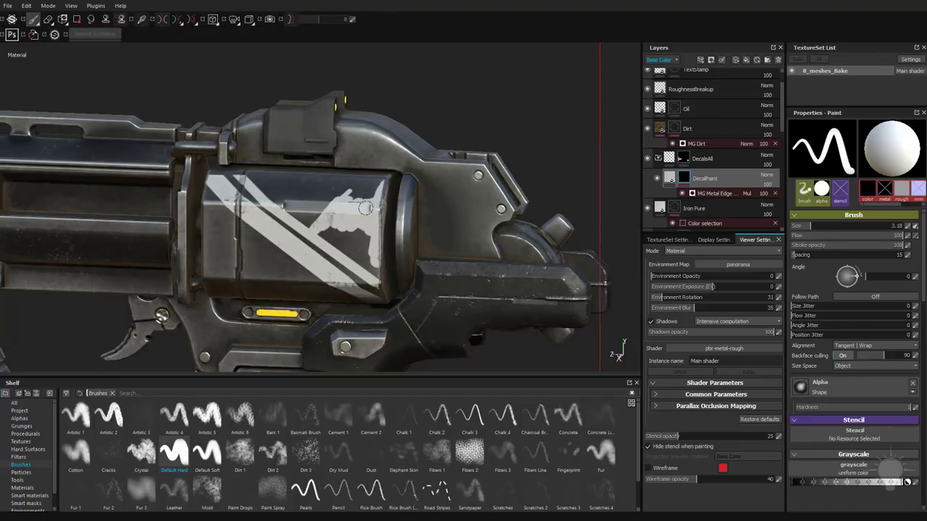
{"action": "mouse_move", "coordinate": [365, 208]}
{"action": "left_mouse_down"}
{"action": "mouse_move", "coordinate": [286, 210]}
{"action": "mouse_move", "coordinate": [229, 193]}
{"action": "mouse_move", "coordinate": [221, 239]}
{"action": "left_mouse_up"}
{"action": "key", "text": "ctrl+z"}
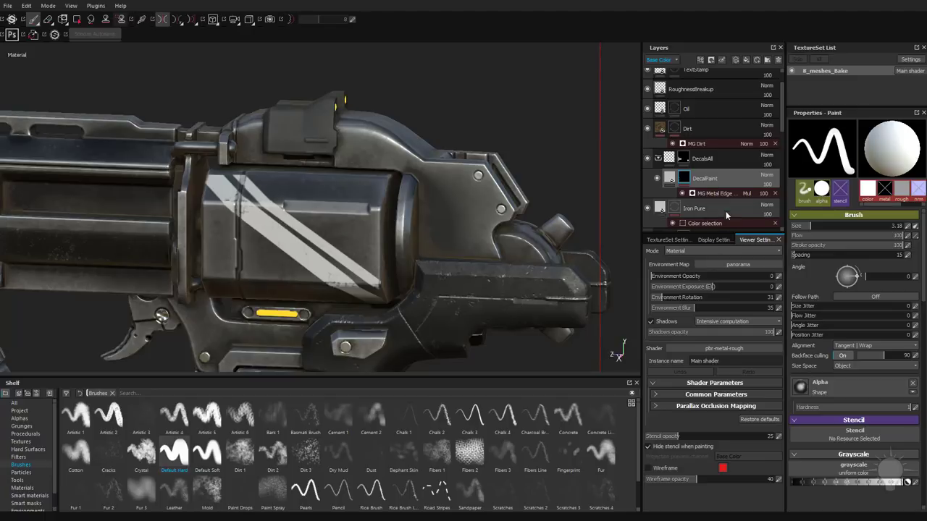
Step: Raise the Wear Level of the MG Metal Edge Wear generator to about 0.86, and reselect the DecalPaint mask
{"action": "left_click", "coordinate": [720, 195]}
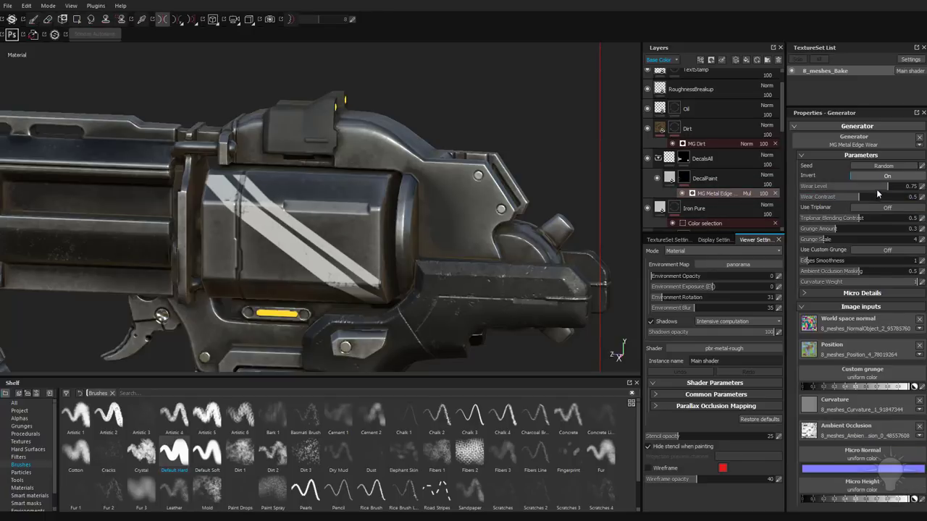
{"action": "left_click_drag", "start_coordinate": [878, 190], "coordinate": [900, 189]}
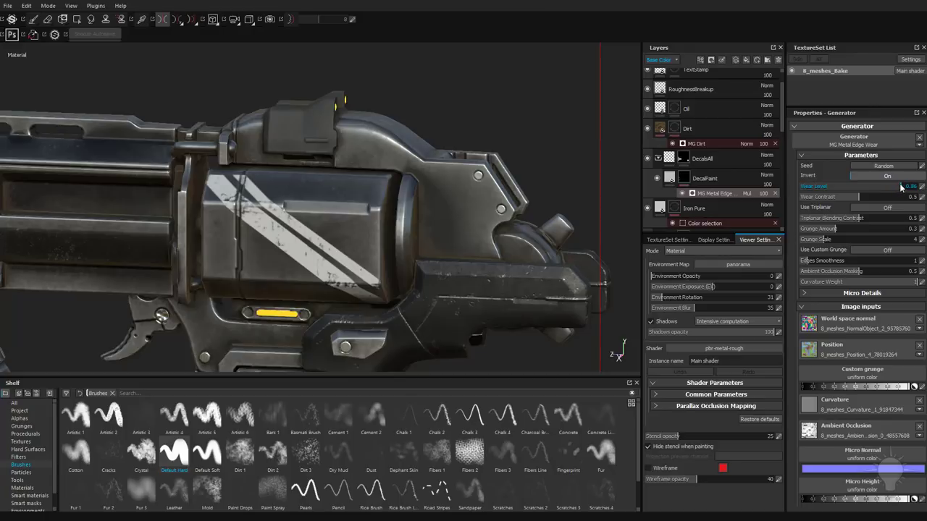
{"action": "left_click", "coordinate": [690, 180]}
{"action": "mouse_move", "coordinate": [374, 214]}
{"action": "left_mouse_down", "text": "alt"}
{"action": "mouse_move", "coordinate": [287, 218]}
{"action": "mouse_move", "coordinate": [233, 239]}
{"action": "mouse_move", "coordinate": [222, 269]}
{"action": "mouse_move", "coordinate": [300, 251]}
{"action": "mouse_move", "coordinate": [384, 211]}
{"action": "mouse_move", "coordinate": [378, 174]}
{"action": "mouse_move", "coordinate": [339, 180]}
{"action": "mouse_move", "coordinate": [330, 217]}
{"action": "mouse_move", "coordinate": [365, 217]}
{"action": "mouse_move", "coordinate": [373, 187]}
{"action": "left_mouse_up", "text": "alt"}
{"action": "key", "text": "ctrl+z"}
{"action": "key", "text": "ctrl+z"}
{"action": "left_click_drag", "start_coordinate": [461, 311], "coordinate": [490, 248], "text": "alt"}
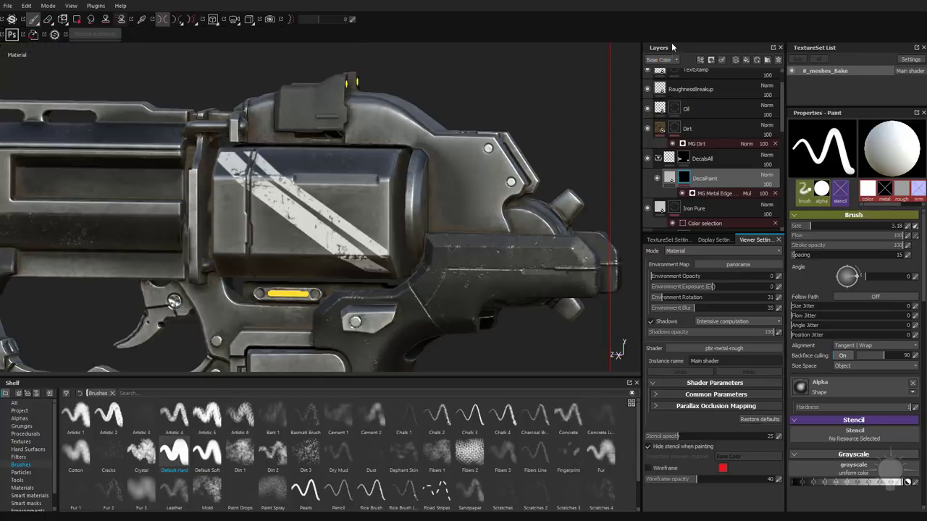
{"action": "left_click_drag", "start_coordinate": [571, 116], "coordinate": [532, 141], "text": "alt"}
Step: Lower the DecalPaint layer's opacity to 53 and show the texture resources in the shelf
{"action": "left_click", "coordinate": [772, 185]}
{"action": "left_click_drag", "start_coordinate": [780, 193], "coordinate": [772, 195]}
{"action": "right_click_drag", "start_coordinate": [557, 215], "coordinate": [298, 209], "text": "shift"}
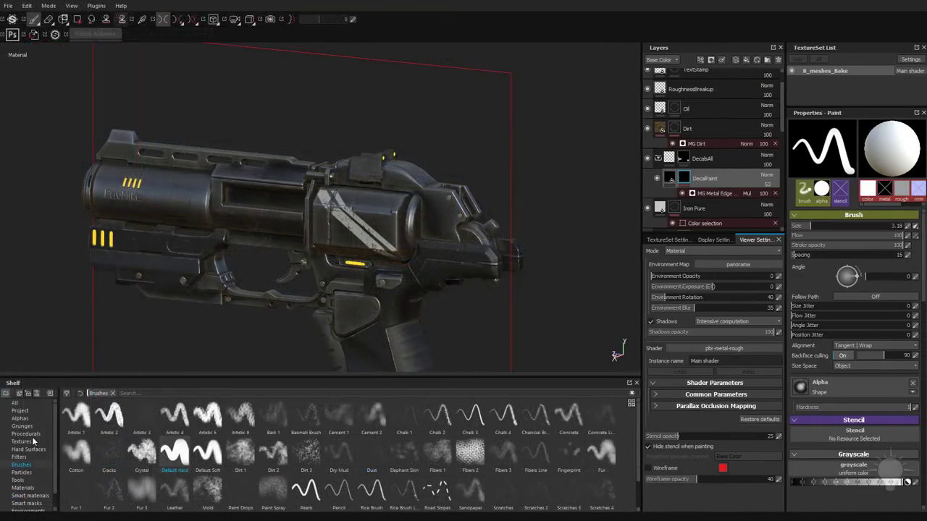
{"action": "left_click", "coordinate": [31, 438]}
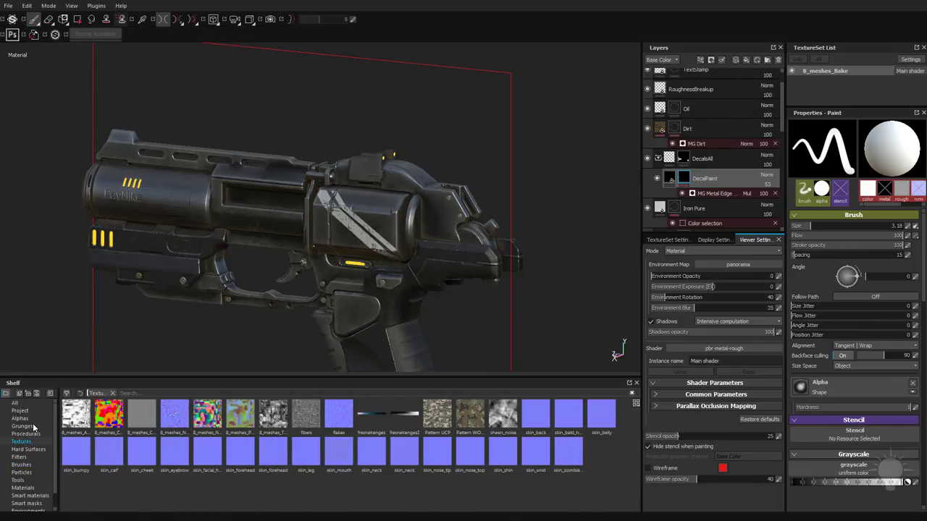
Step: Lower the roughness of the DecalPaint fill, and test a raised height before returning it to neutral
{"action": "left_click_drag", "start_coordinate": [394, 148], "coordinate": [364, 141], "text": "alt+shift"}
{"action": "scroll", "coordinate": [371, 230], "scroll_direction": "up", "scroll_amount": 3}
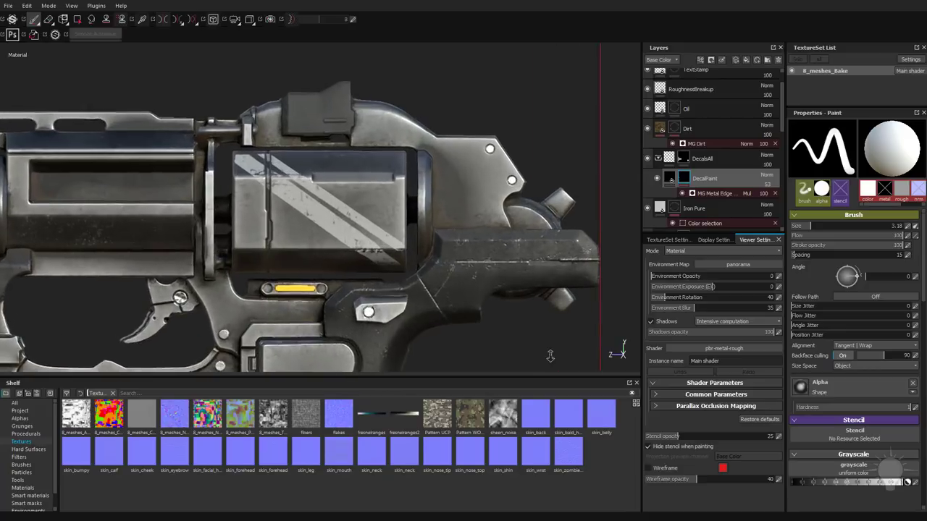
{"action": "left_click_drag", "start_coordinate": [284, 204], "coordinate": [312, 216], "text": "alt"}
{"action": "right_click_drag", "start_coordinate": [312, 216], "coordinate": [451, 248], "text": "shift"}
{"action": "scroll", "coordinate": [711, 136], "scroll_direction": "up", "scroll_amount": 1}
{"action": "scroll", "coordinate": [710, 136], "scroll_direction": "down", "scroll_amount": 1}
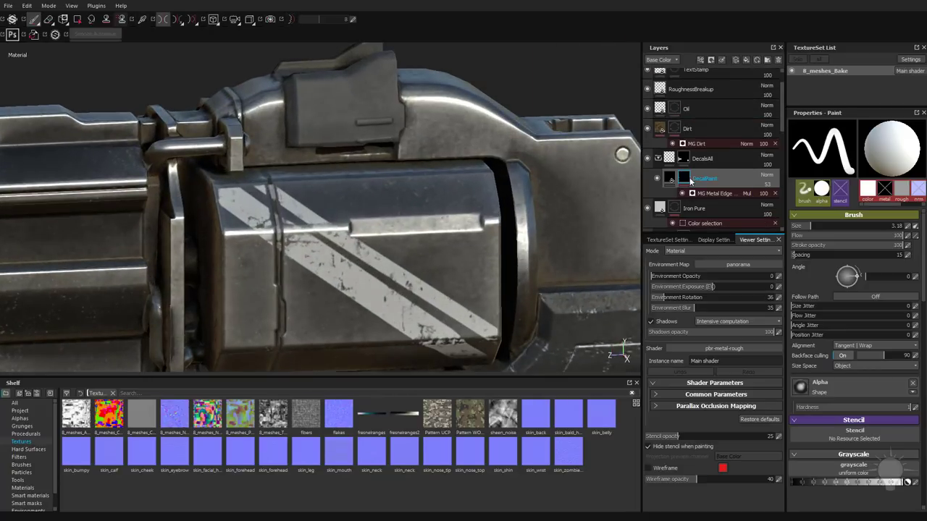
{"action": "left_click", "coordinate": [671, 179]}
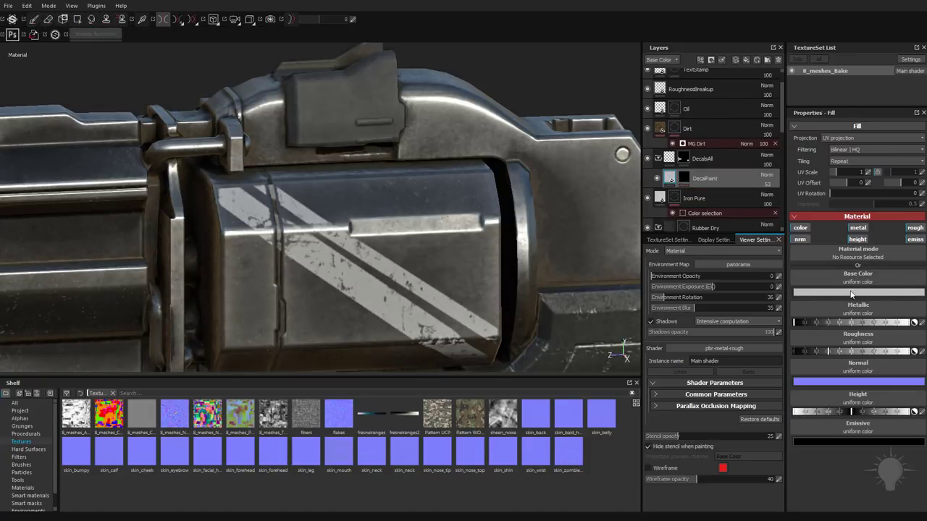
{"action": "left_click", "coordinate": [808, 351]}
{"action": "left_click_drag", "start_coordinate": [478, 279], "coordinate": [478, 252], "text": "alt"}
{"action": "right_click_drag", "start_coordinate": [478, 252], "coordinate": [435, 252], "text": "shift"}
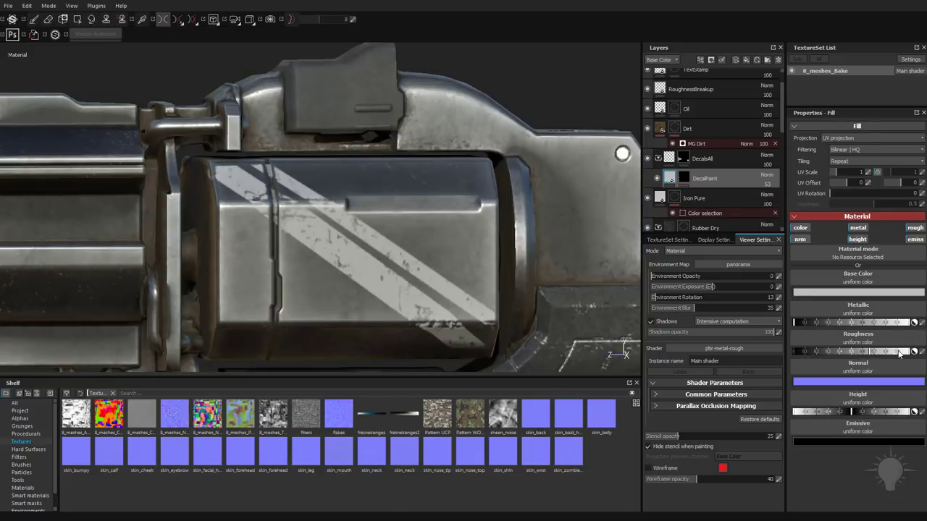
{"action": "left_click", "coordinate": [900, 352]}
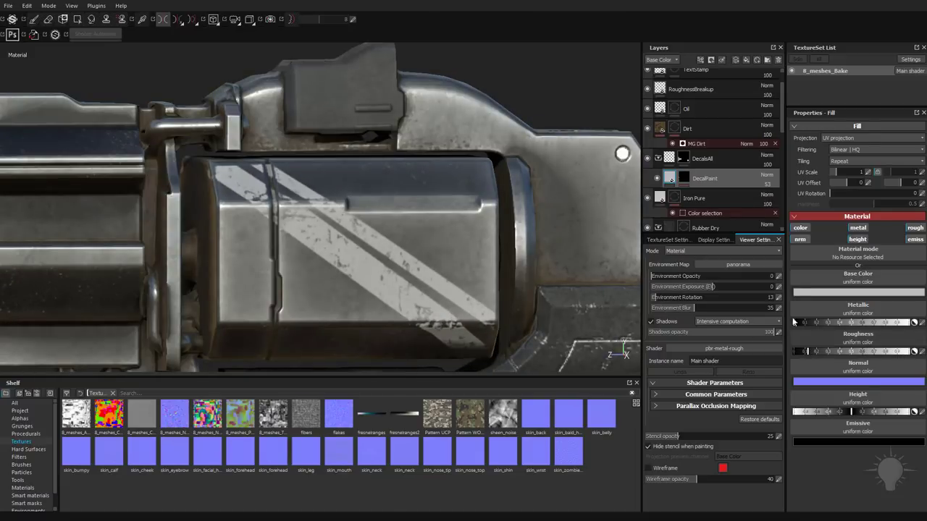
{"action": "left_click", "coordinate": [854, 411]}
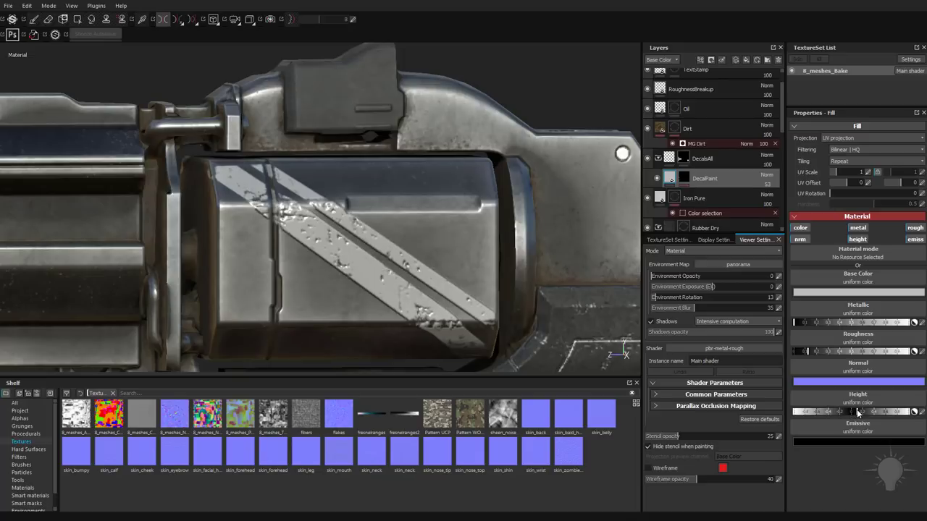
{"action": "left_click_drag", "start_coordinate": [850, 411], "coordinate": [853, 414]}
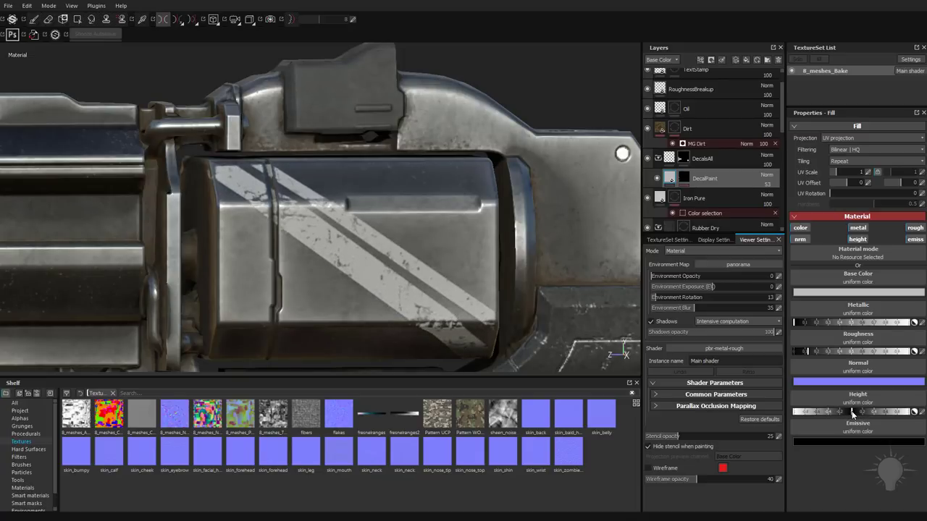
Step: Examine the worn stripes on the cylinder from several angles and under different environment lighting
{"action": "left_click_drag", "start_coordinate": [453, 252], "coordinate": [391, 250], "text": "alt"}
{"action": "right_click_drag", "start_coordinate": [391, 250], "coordinate": [409, 249], "text": "shift"}
{"action": "left_click_drag", "start_coordinate": [409, 249], "coordinate": [430, 250], "text": "alt"}
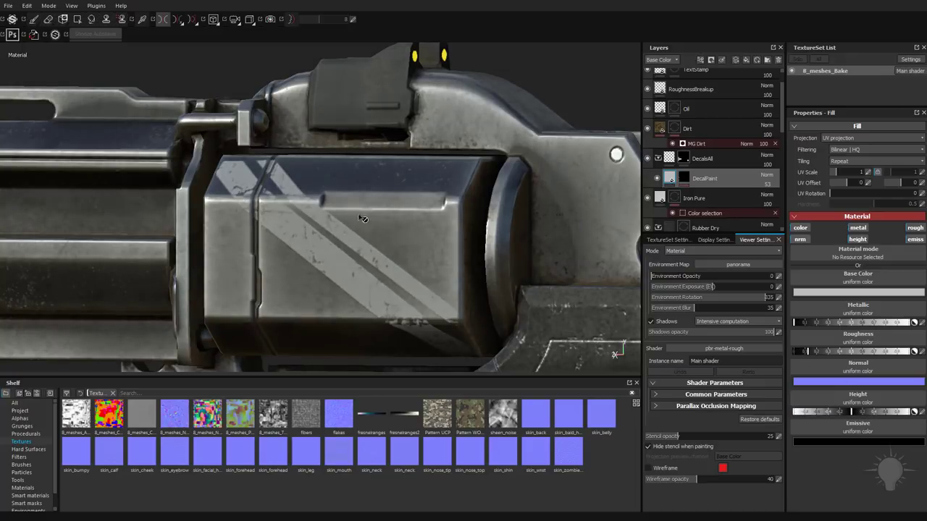
{"action": "right_click_drag", "start_coordinate": [363, 219], "coordinate": [319, 210], "text": "alt"}
{"action": "left_click_drag", "start_coordinate": [377, 178], "coordinate": [407, 189], "text": "alt"}
{"action": "right_click_drag", "start_coordinate": [408, 189], "coordinate": [380, 189], "text": "shift"}
{"action": "left_click_drag", "start_coordinate": [416, 187], "coordinate": [423, 185], "text": "alt+shift"}
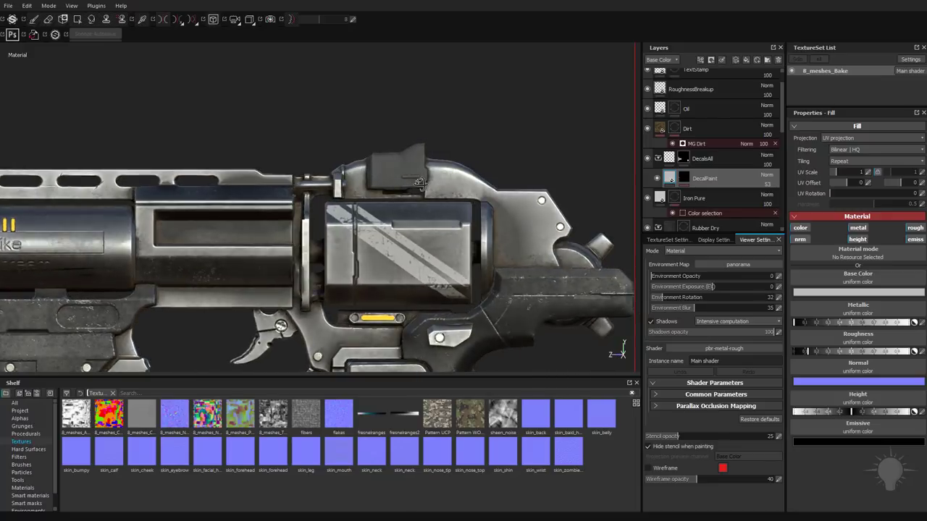
{"action": "middle_click_drag", "start_coordinate": [423, 185], "coordinate": [399, 173], "text": "alt"}
{"action": "right_click_drag", "start_coordinate": [405, 188], "coordinate": [446, 222], "text": "alt"}
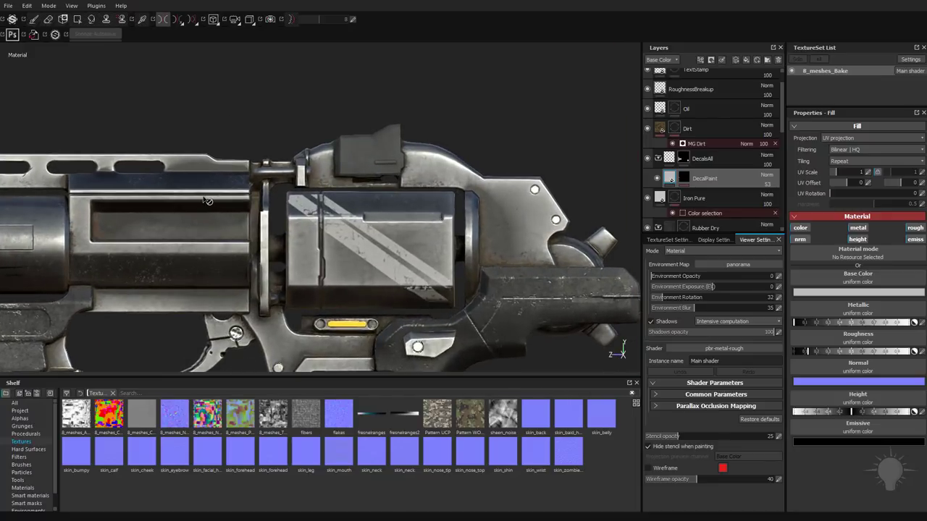
Step: Bring warning.jpg from the PainterInstaLOD folder in File Explorer into the shelf's resource import
{"action": "key", "text": "alt+Tab"}
{"action": "mouse_move", "coordinate": [450, 122]}
{"action": "left_mouse_down"}
{"action": "mouse_move", "coordinate": [443, 89]}
{"action": "mouse_move", "coordinate": [560, 68]}
{"action": "left_mouse_up"}
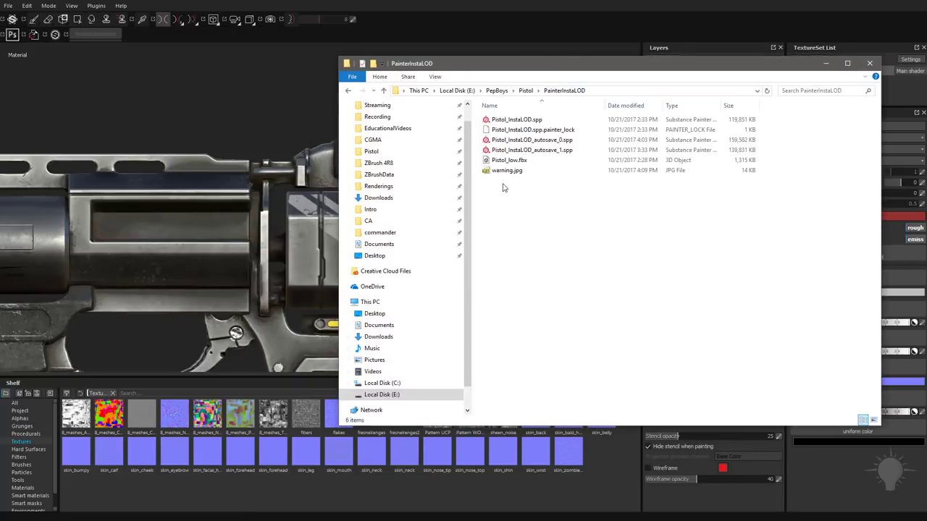
{"action": "mouse_move", "coordinate": [509, 172]}
{"action": "left_mouse_down"}
{"action": "mouse_move", "coordinate": [391, 319]}
{"action": "mouse_move", "coordinate": [301, 470]}
{"action": "left_mouse_up"}
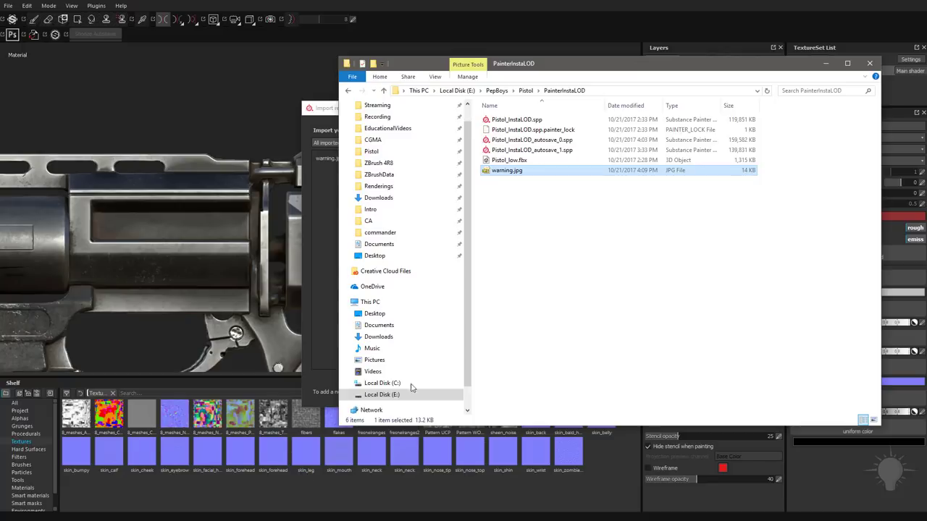
{"action": "left_click", "coordinate": [826, 64]}
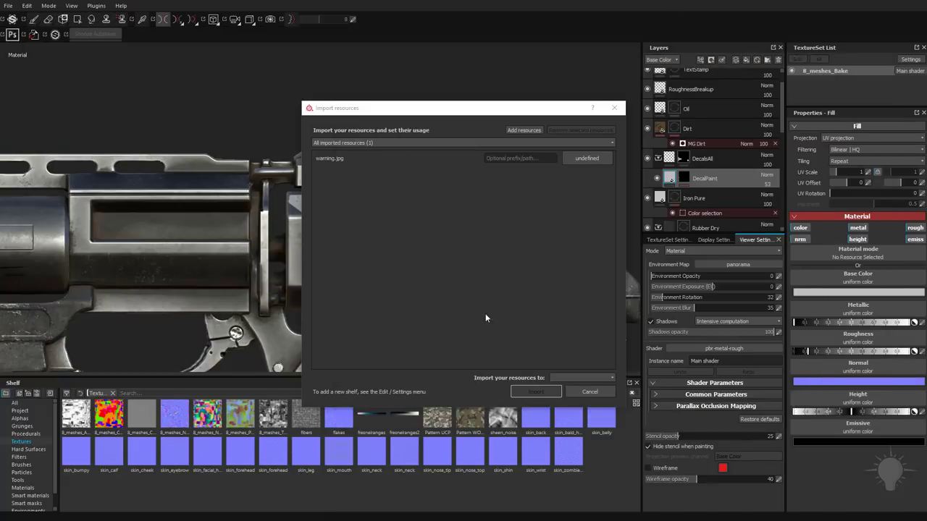
Step: Set the usage of warning.jpg to texture, import it into the Pistol_InstaLOD project, and locate it in the shelf
{"action": "left_click", "coordinate": [586, 159]}
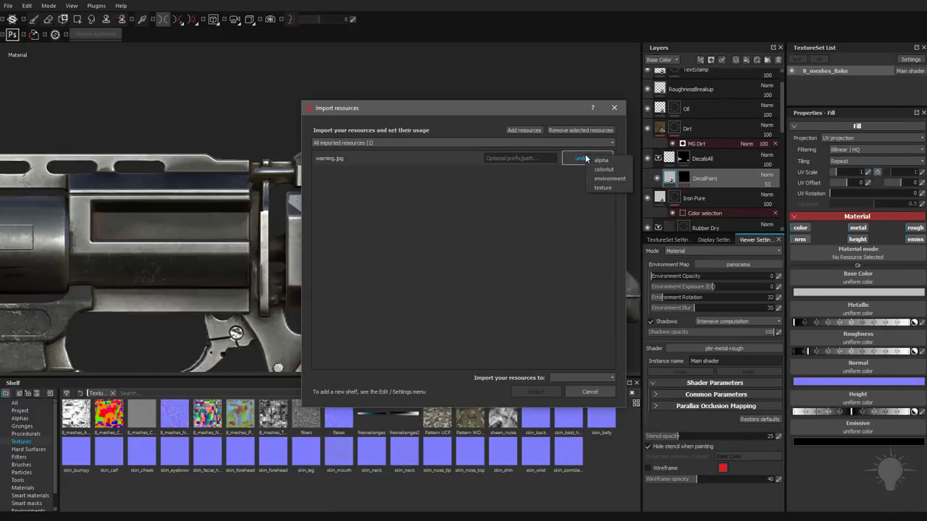
{"action": "left_click", "coordinate": [602, 187]}
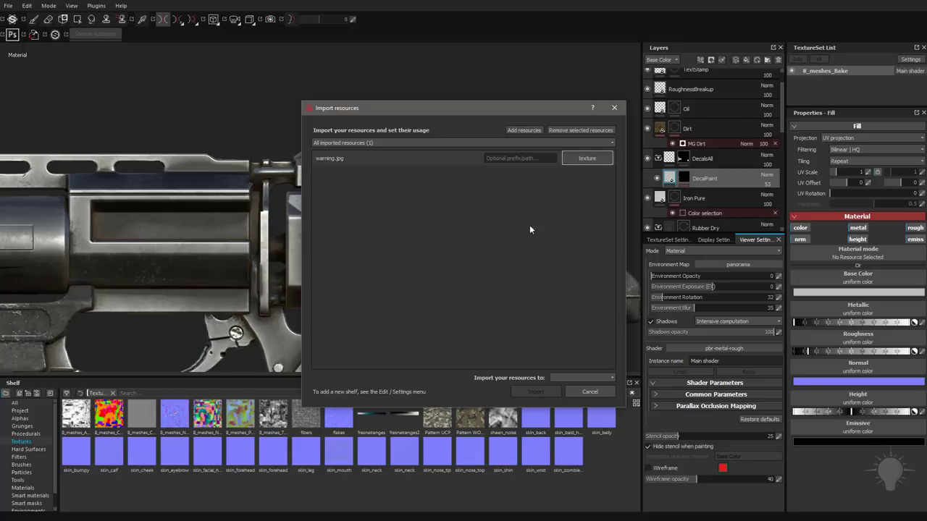
{"action": "left_click", "coordinate": [570, 378]}
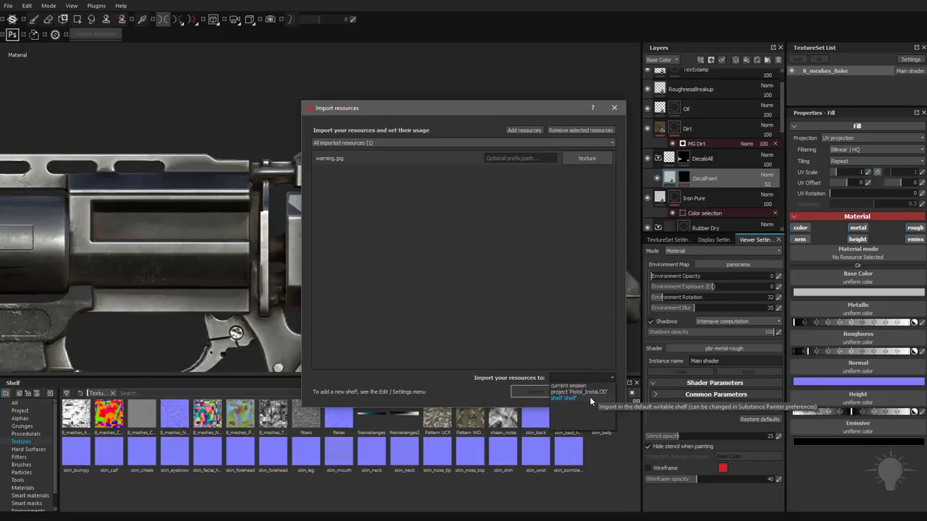
{"action": "left_click", "coordinate": [590, 392]}
{"action": "left_click", "coordinate": [545, 391]}
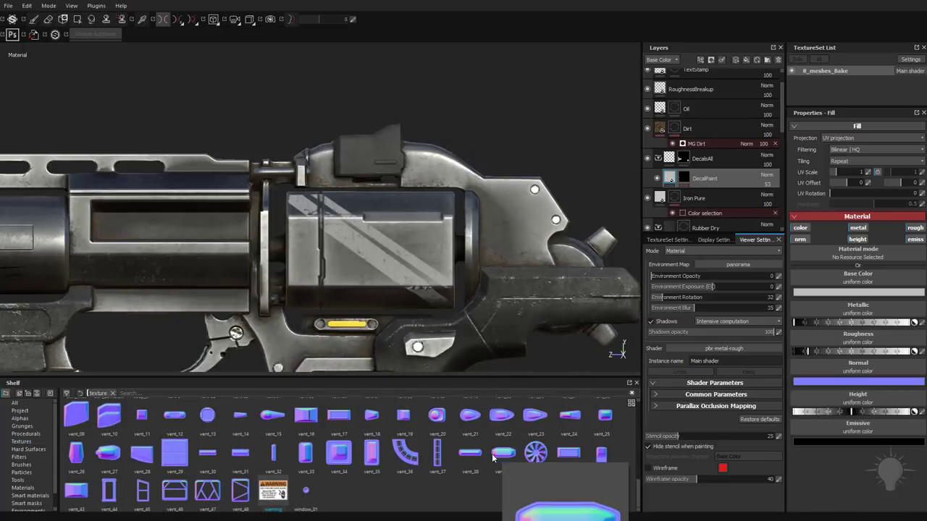
{"action": "mouse_move", "coordinate": [271, 494]}
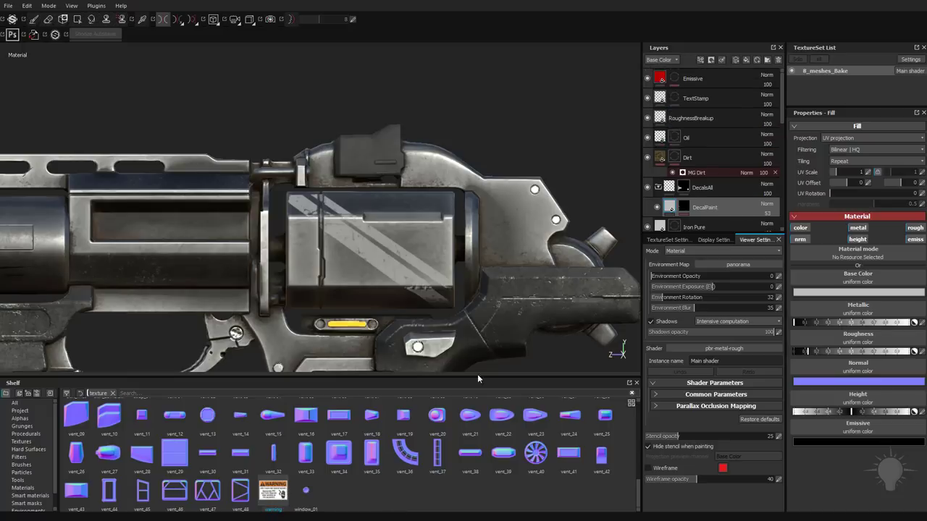
Step: Add a new paint layer directly above the DecalsAll folder, discarding the trial fill layer
{"action": "left_click", "coordinate": [685, 188]}
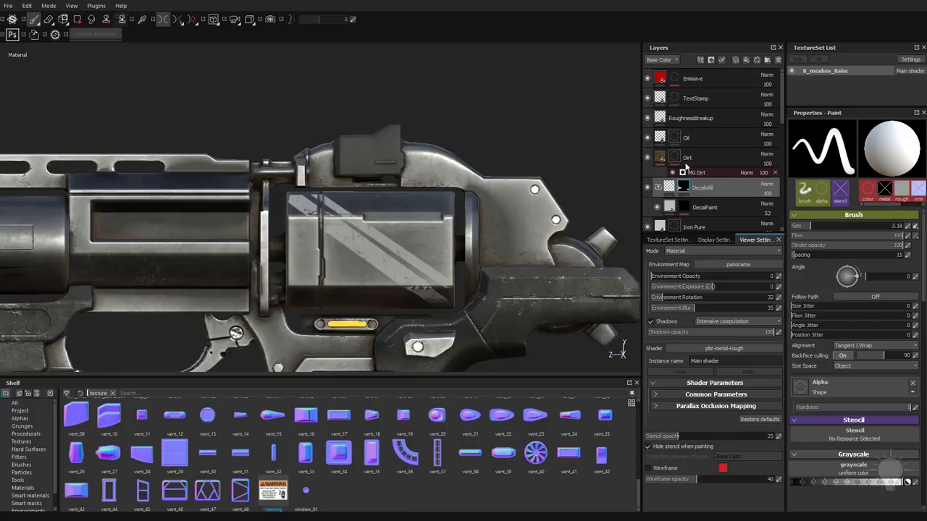
{"action": "left_click", "coordinate": [746, 61]}
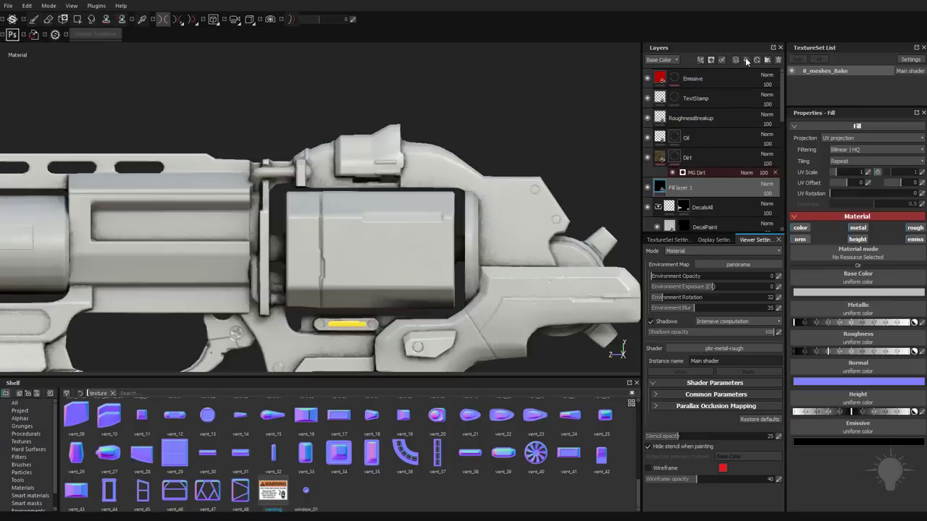
{"action": "scroll", "coordinate": [793, 449], "scroll_direction": "down", "scroll_amount": 3}
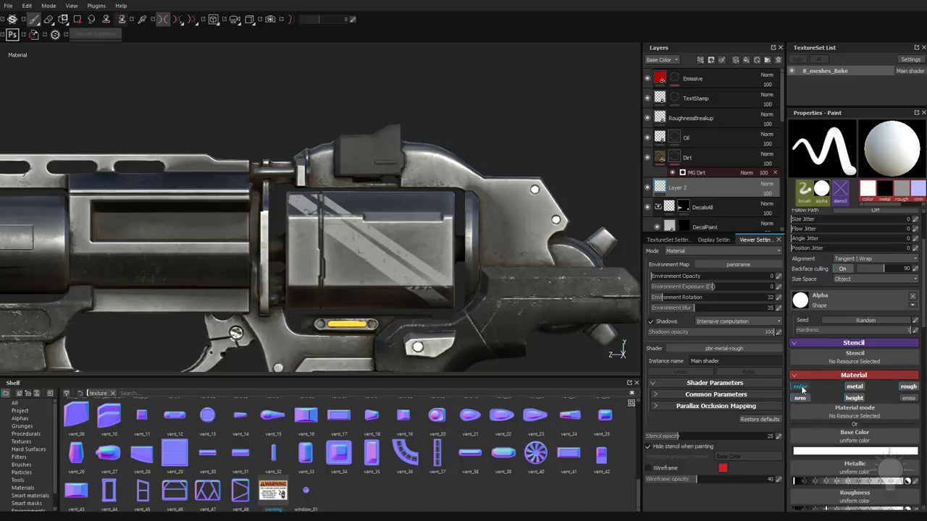
Step: Try painting the gun with a pure red base color, full metallic and minimum roughness, and undo the stroke
{"action": "left_click", "coordinate": [807, 454]}
{"action": "left_click_drag", "start_coordinate": [801, 443], "coordinate": [820, 424]}
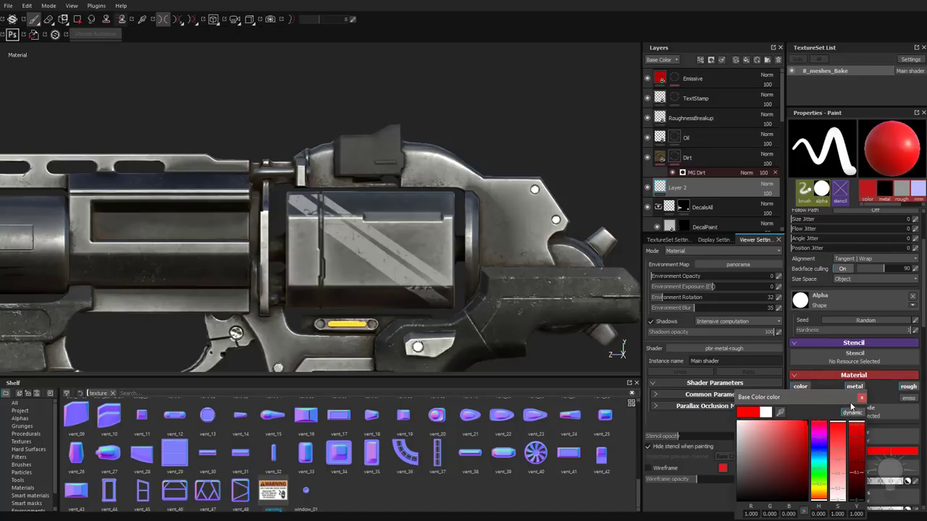
{"action": "left_click", "coordinate": [860, 399]}
{"action": "scroll", "coordinate": [856, 398], "scroll_direction": "down", "scroll_amount": 2}
{"action": "left_click_drag", "start_coordinate": [893, 424], "coordinate": [907, 425]}
{"action": "left_click", "coordinate": [908, 424]}
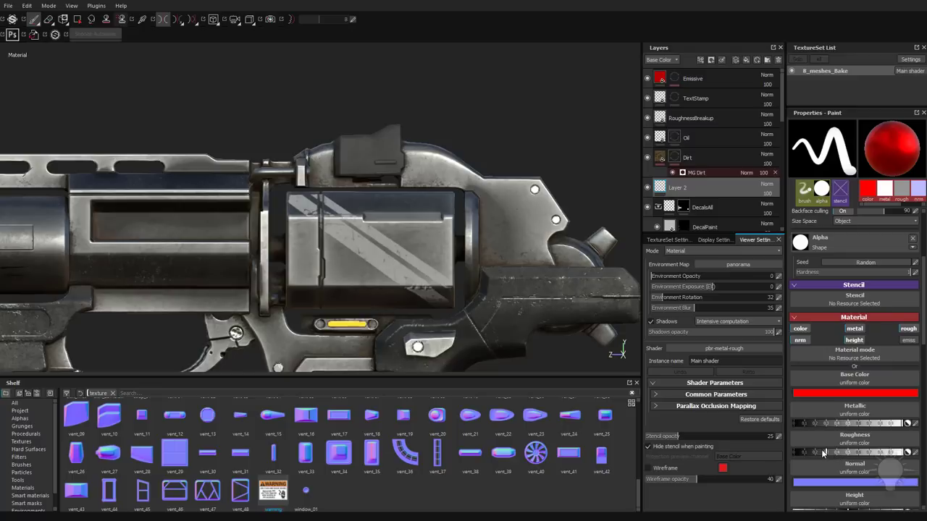
{"action": "left_click_drag", "start_coordinate": [822, 454], "coordinate": [797, 453]}
{"action": "mouse_move", "coordinate": [393, 239]}
{"action": "left_mouse_down"}
{"action": "mouse_move", "coordinate": [350, 252]}
{"action": "mouse_move", "coordinate": [270, 228]}
{"action": "mouse_move", "coordinate": [556, 279]}
{"action": "left_mouse_up"}
{"action": "key", "text": "ctrl+z"}
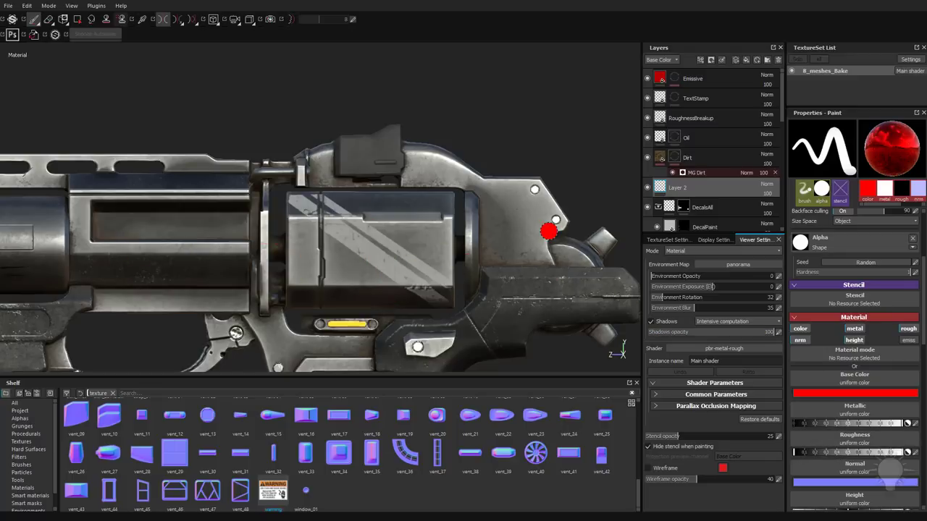
Step: Disable the normal, height, metallic and roughness channels of the brush material so it paints base color only
{"action": "left_click", "coordinate": [799, 341]}
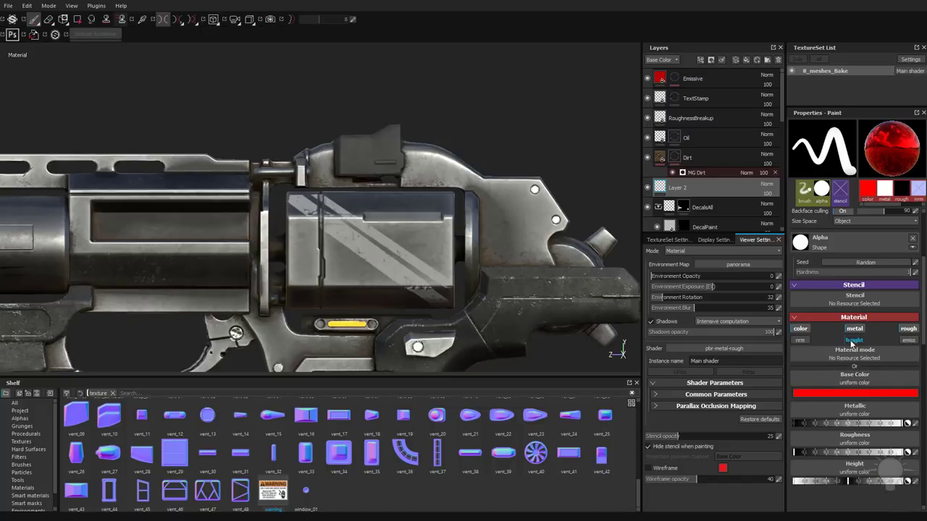
{"action": "left_click", "coordinate": [854, 340]}
{"action": "left_click", "coordinate": [854, 328]}
{"action": "left_click", "coordinate": [908, 328]}
Step: Rename the new paint layer above the DecalsAll folder as WarningLabel
{"action": "left_click", "coordinate": [679, 189]}
{"action": "type", "text": "W"}
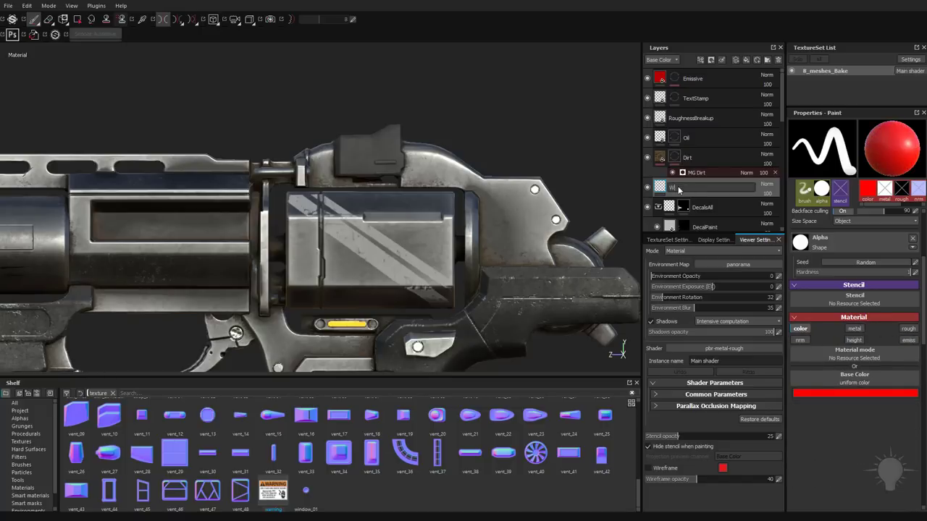
{"action": "type", "text": "arningLabel"}
{"action": "key", "text": "Return"}
Step: Try stamping the warning texture on the cylinder as the regular brush's base color, undo the stamp, and clear the texture from the brush
{"action": "left_click_drag", "start_coordinate": [272, 494], "coordinate": [848, 385]}
{"action": "right_click_drag", "start_coordinate": [390, 240], "coordinate": [443, 242], "text": "ctrl"}
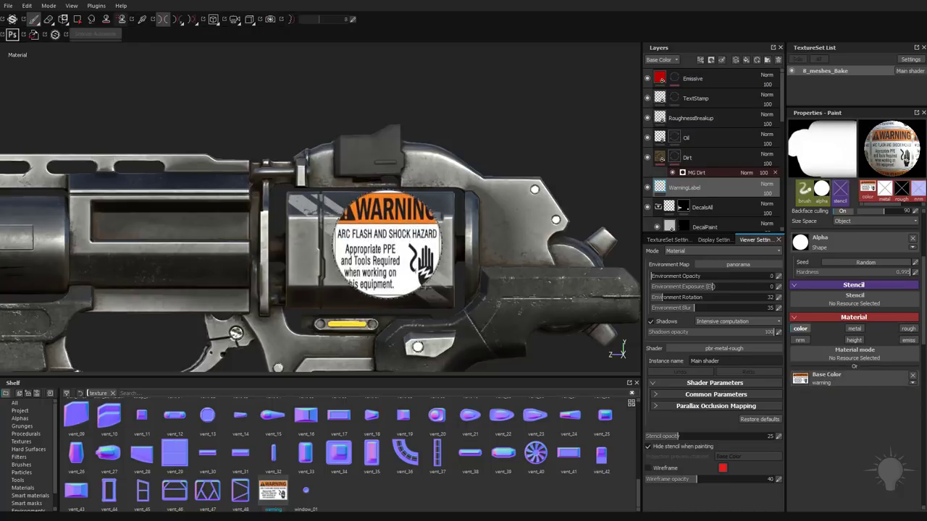
{"action": "left_click", "coordinate": [373, 252]}
{"action": "key", "text": "ctrl+z"}
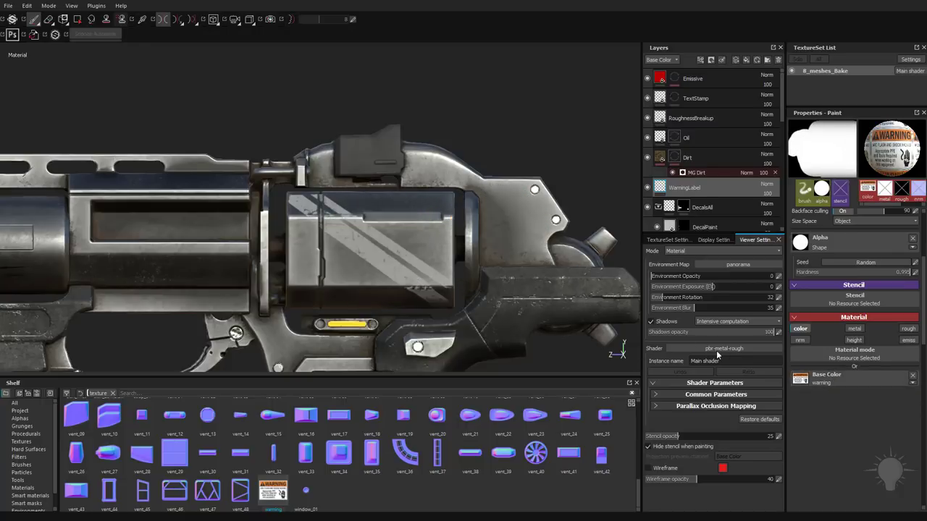
{"action": "left_click", "coordinate": [912, 377]}
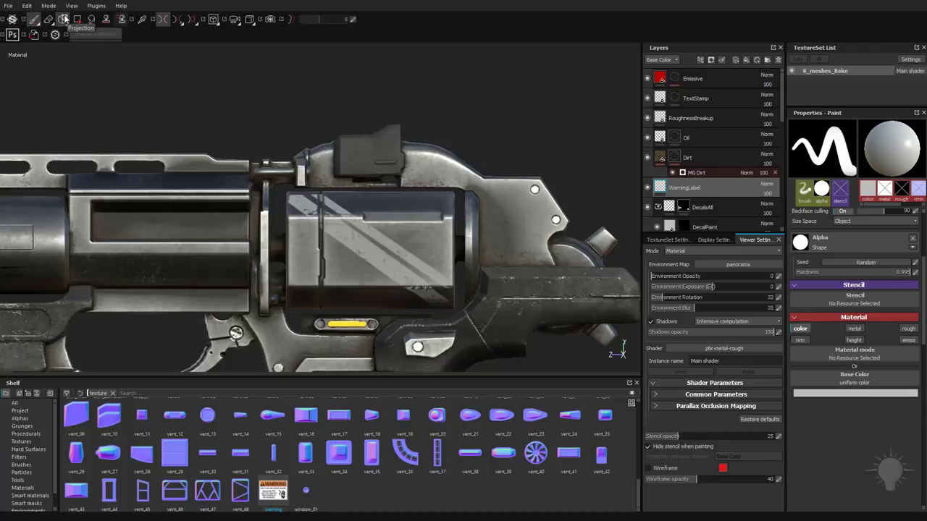
Step: Switch to the Projection tool and assign the warning texture as its base color
{"action": "left_click", "coordinate": [36, 25]}
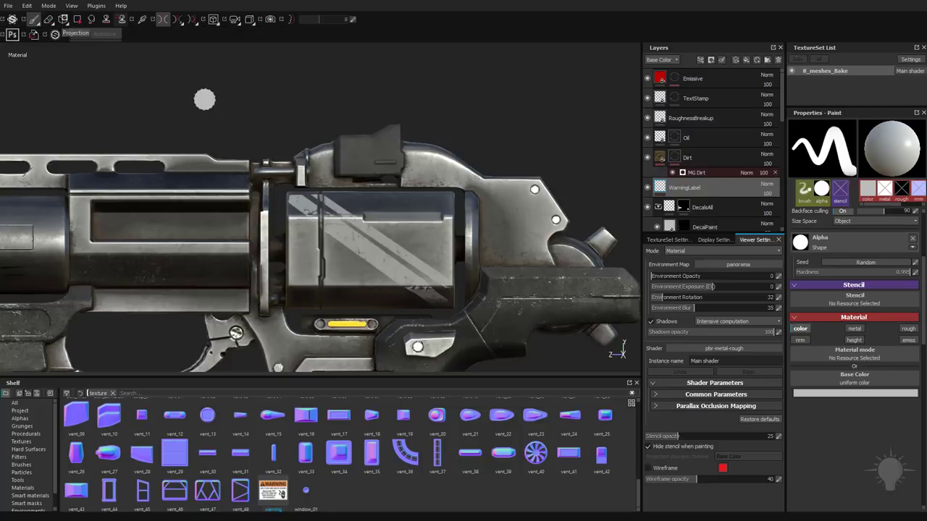
{"action": "left_click", "coordinate": [63, 19]}
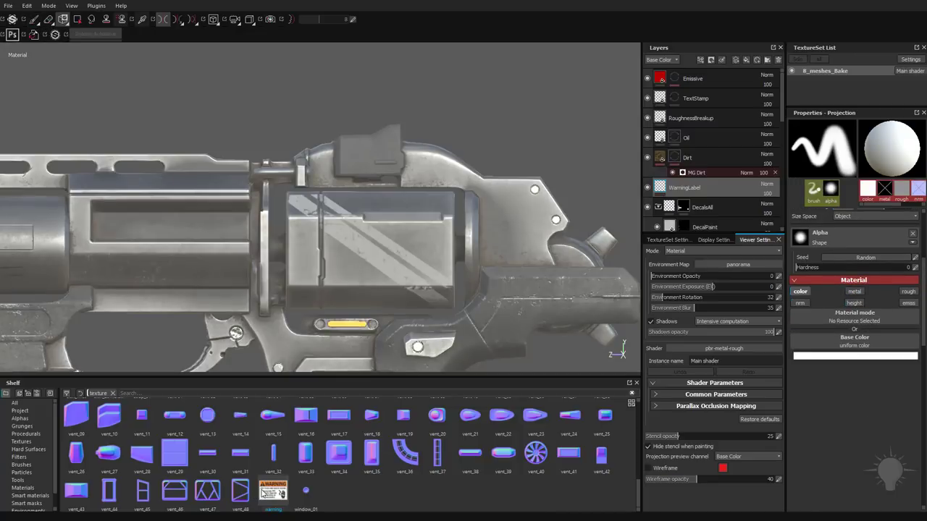
{"action": "left_click_drag", "start_coordinate": [273, 493], "coordinate": [853, 346]}
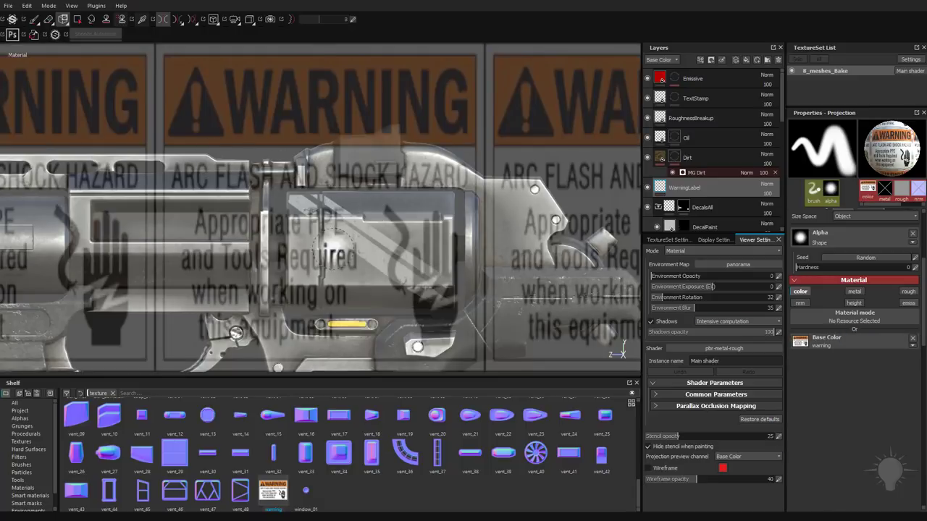
Step: Scale down the projected warning texture and position it so that a single label tile fits on the cylinder
{"action": "key", "text": "s"}
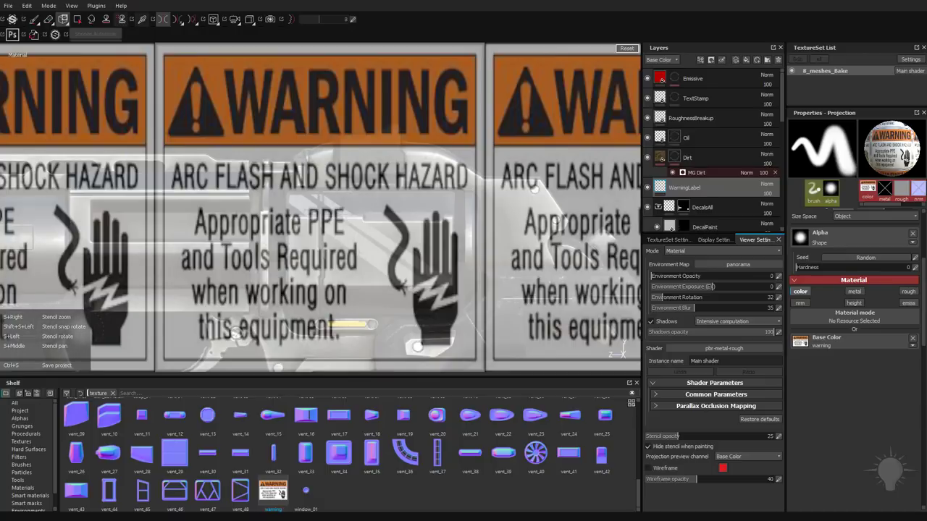
{"action": "key", "text": "s"}
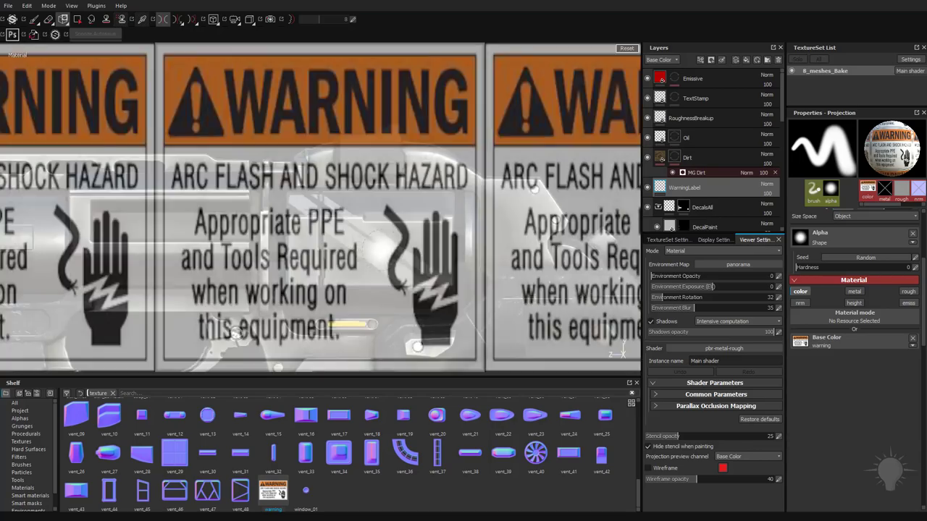
{"action": "right_click_drag", "start_coordinate": [385, 249], "coordinate": [313, 218]}
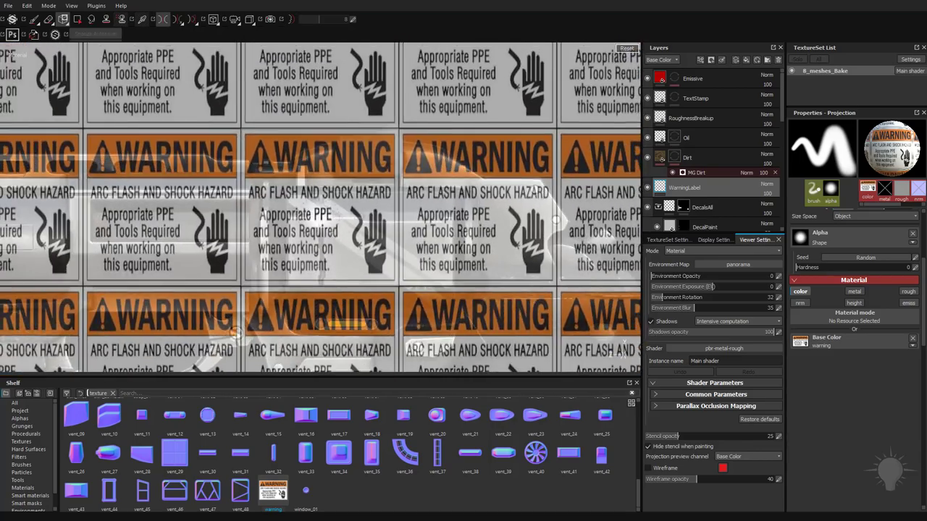
{"action": "mouse_move", "coordinate": [290, 205]}
{"action": "left_mouse_down"}
{"action": "mouse_move", "coordinate": [290, 230]}
{"action": "mouse_move", "coordinate": [280, 212]}
{"action": "mouse_move", "coordinate": [296, 248]}
{"action": "mouse_move", "coordinate": [294, 169]}
{"action": "mouse_move", "coordinate": [288, 202]}
{"action": "left_mouse_up"}
{"action": "right_click_drag", "start_coordinate": [329, 223], "coordinate": [323, 214]}
{"action": "middle_click_drag", "start_coordinate": [323, 214], "coordinate": [370, 226], "text": "alt"}
{"action": "right_click_drag", "start_coordinate": [371, 239], "coordinate": [366, 226]}
Step: Paint one complete warning label onto the side of the cylinder over the stripes, using a small, fully hard projection brush
{"action": "middle_click_drag", "start_coordinate": [449, 289], "coordinate": [395, 271], "text": "alt"}
{"action": "right_click_drag", "start_coordinate": [427, 275], "coordinate": [485, 299], "text": "alt"}
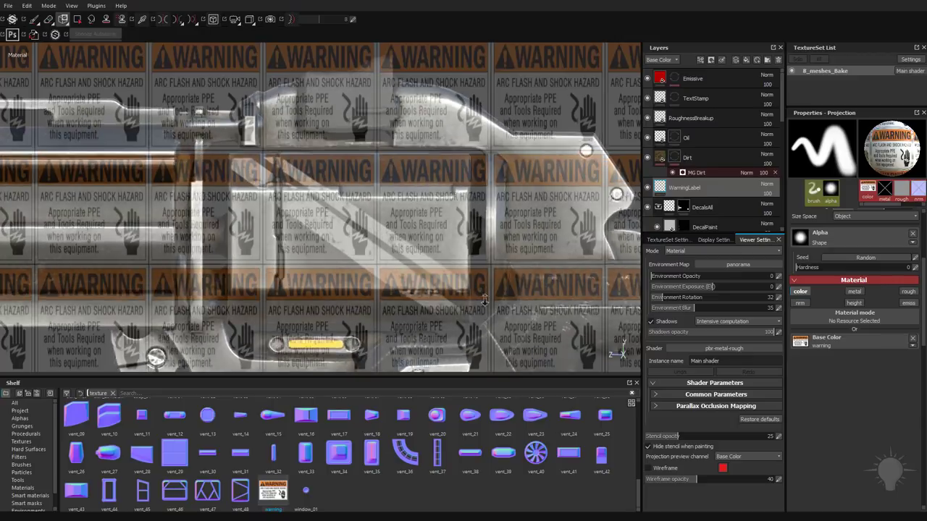
{"action": "middle_click_drag", "start_coordinate": [413, 237], "coordinate": [368, 209], "text": "alt"}
{"action": "right_click_drag", "start_coordinate": [367, 209], "coordinate": [416, 228], "text": "alt"}
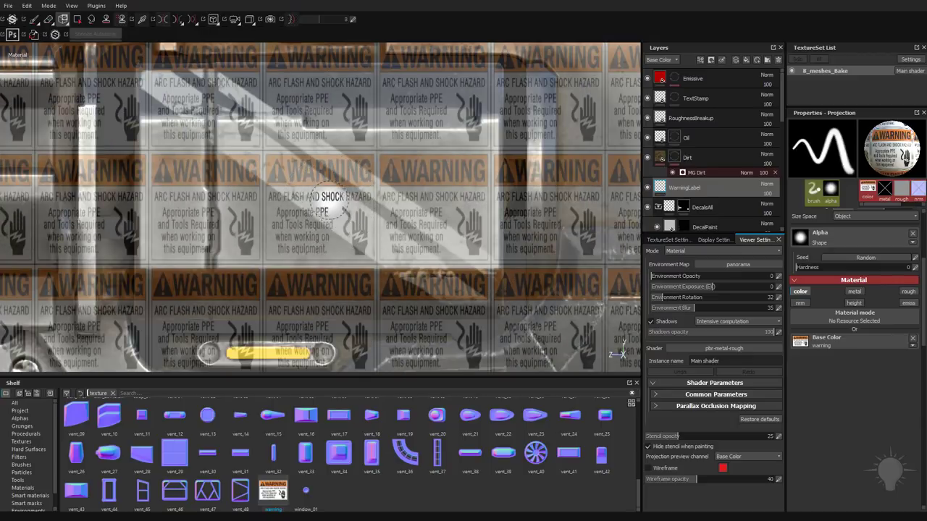
{"action": "mouse_move", "coordinate": [329, 201]}
{"action": "right_mouse_down", "text": "ctrl"}
{"action": "mouse_move", "coordinate": [358, 201]}
{"action": "mouse_move", "coordinate": [329, 233]}
{"action": "mouse_move", "coordinate": [320, 215]}
{"action": "mouse_move", "coordinate": [300, 215]}
{"action": "right_mouse_up", "text": "ctrl"}
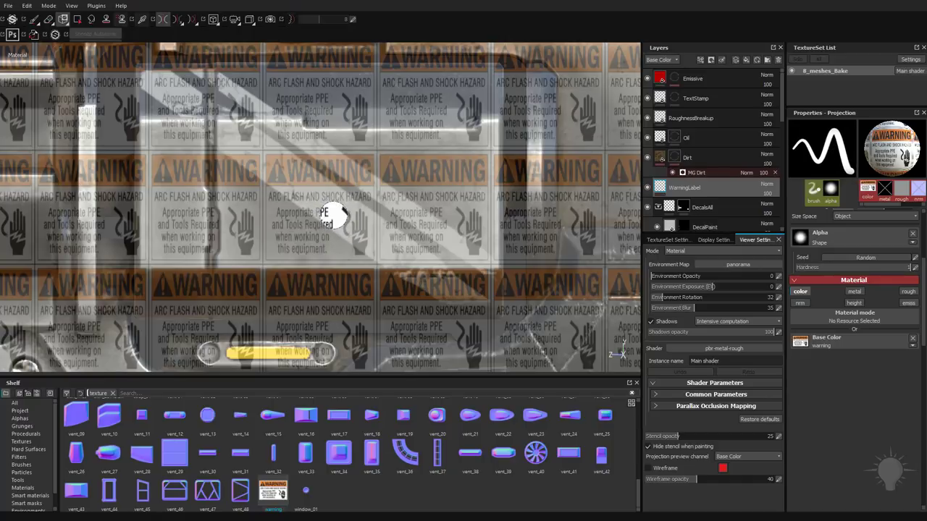
{"action": "mouse_move", "coordinate": [269, 152]}
{"action": "left_mouse_down"}
{"action": "mouse_move", "coordinate": [269, 250]}
{"action": "mouse_move", "coordinate": [349, 252]}
{"action": "mouse_move", "coordinate": [366, 203]}
{"action": "mouse_move", "coordinate": [286, 156]}
{"action": "mouse_move", "coordinate": [295, 245]}
{"action": "mouse_move", "coordinate": [340, 181]}
{"action": "mouse_move", "coordinate": [355, 225]}
{"action": "left_mouse_up"}
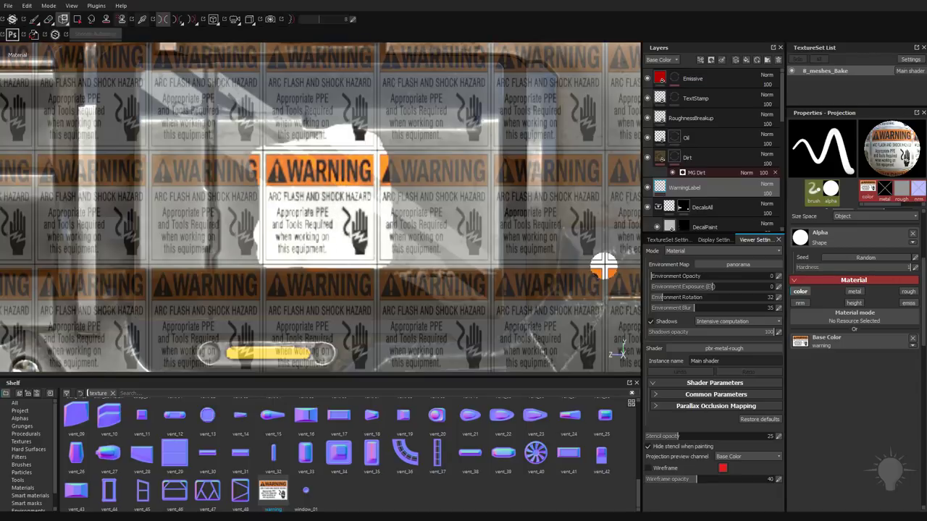
Step: Erase the excess paint around the warning label with a small, hard-edged eraser, leaving a clean rectangular border
{"action": "key", "text": "1"}
{"action": "right_click_drag", "start_coordinate": [395, 221], "coordinate": [345, 161], "text": "alt"}
{"action": "middle_click_drag", "start_coordinate": [345, 161], "coordinate": [317, 203], "text": "alt"}
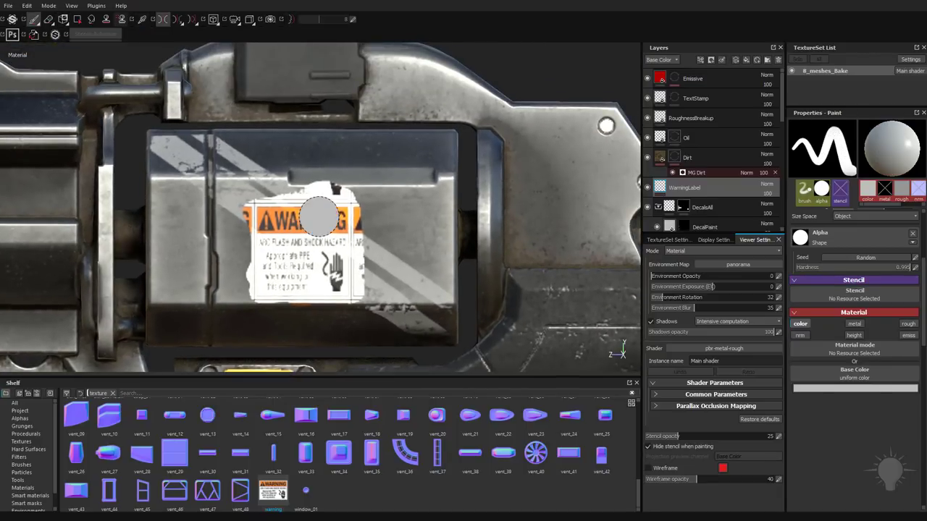
{"action": "right_click_drag", "start_coordinate": [327, 210], "coordinate": [320, 209], "text": "ctrl"}
{"action": "key", "text": "bracketleft"}
{"action": "key", "text": "bracketleft"}
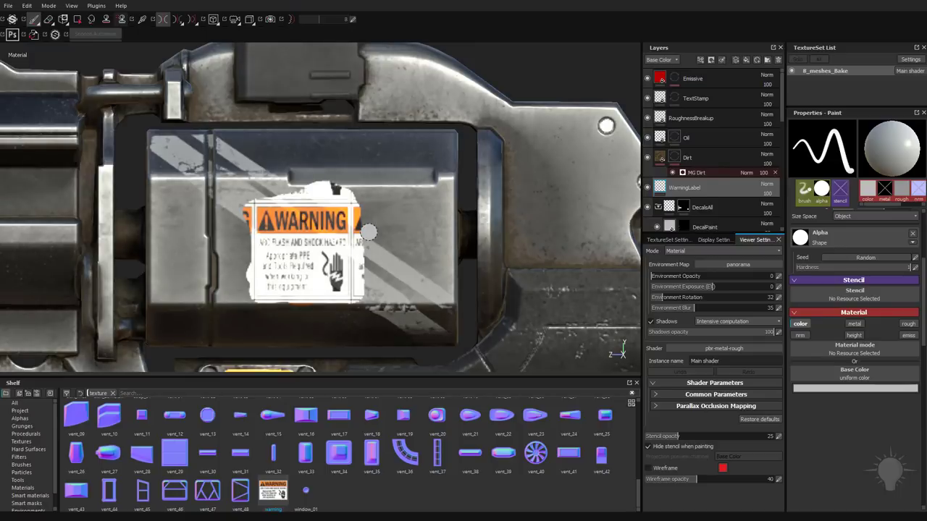
{"action": "key", "text": "e"}
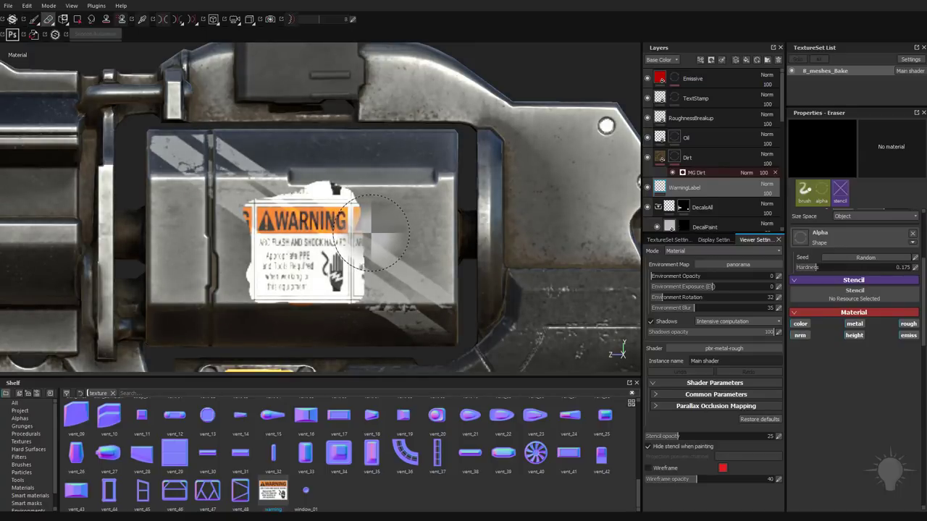
{"action": "right_click_drag", "start_coordinate": [342, 154], "coordinate": [317, 154], "text": "ctrl"}
{"action": "left_click_drag", "start_coordinate": [247, 197], "coordinate": [287, 193]}
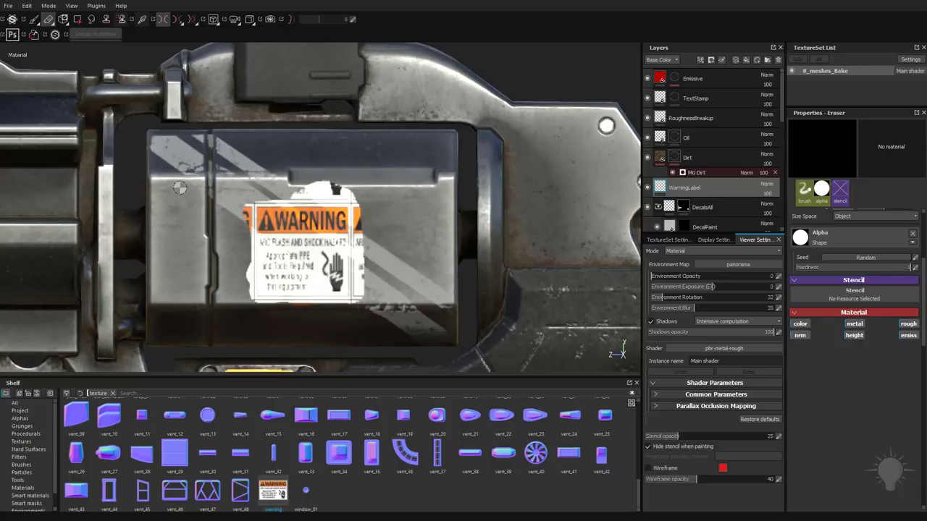
{"action": "left_click_drag", "start_coordinate": [246, 197], "coordinate": [383, 201]}
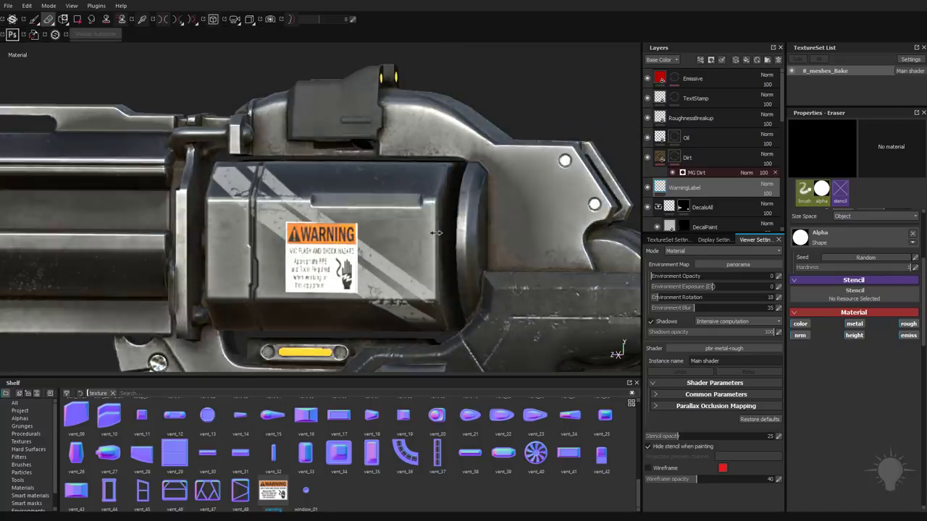
Step: Restrict the WarningLabel layer's paint brush to roughness only, with a medium-low roughness value and a smaller brush size
{"action": "right_click_drag", "start_coordinate": [434, 232], "coordinate": [777, 193], "text": "shift"}
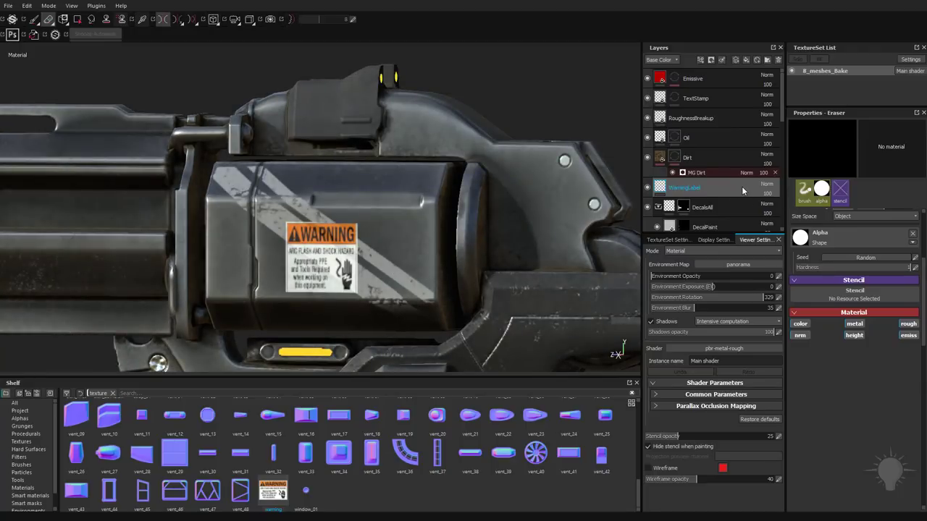
{"action": "key", "text": "Return"}
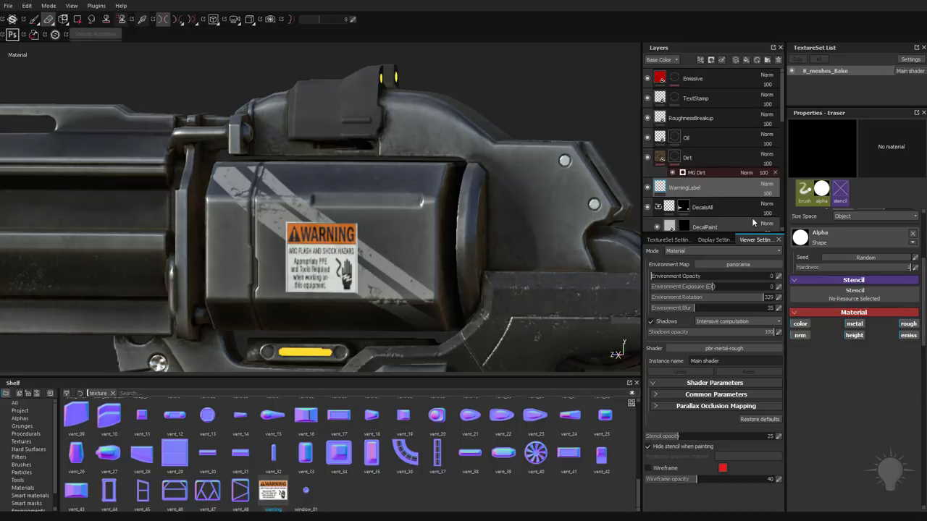
{"action": "double_click", "coordinate": [703, 189]}
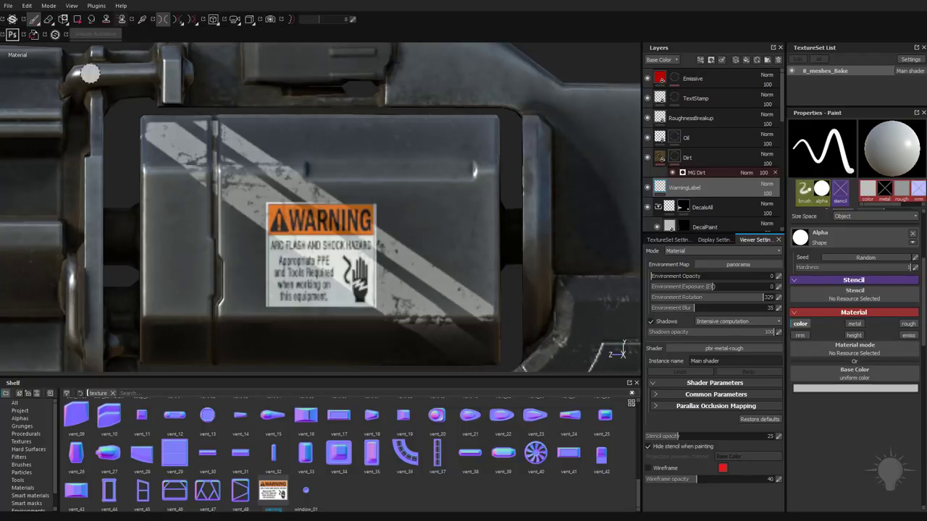
{"action": "left_click", "coordinate": [800, 324]}
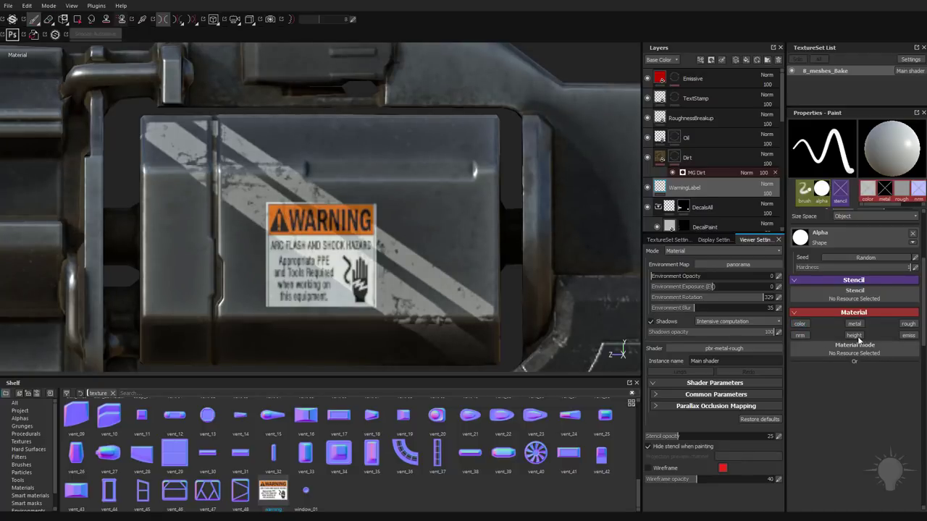
{"action": "left_click", "coordinate": [907, 325]}
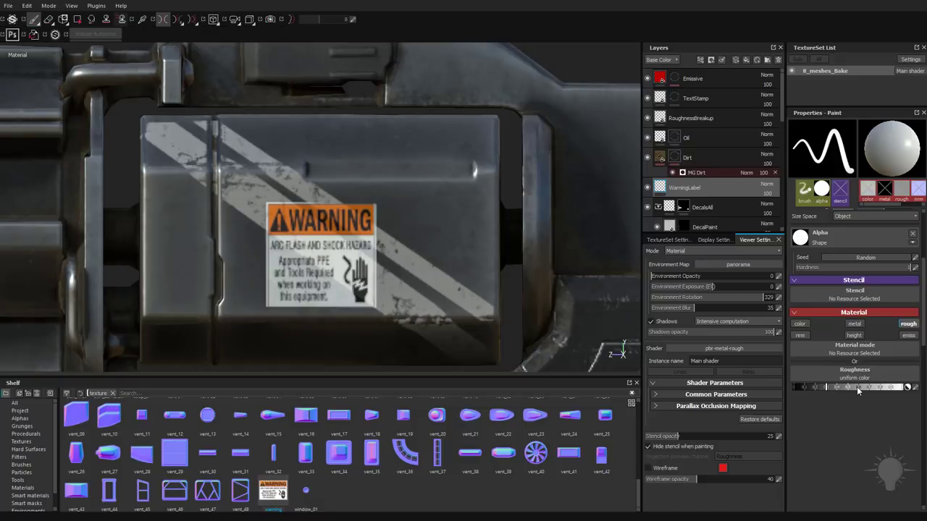
{"action": "left_click_drag", "start_coordinate": [880, 388], "coordinate": [837, 389]}
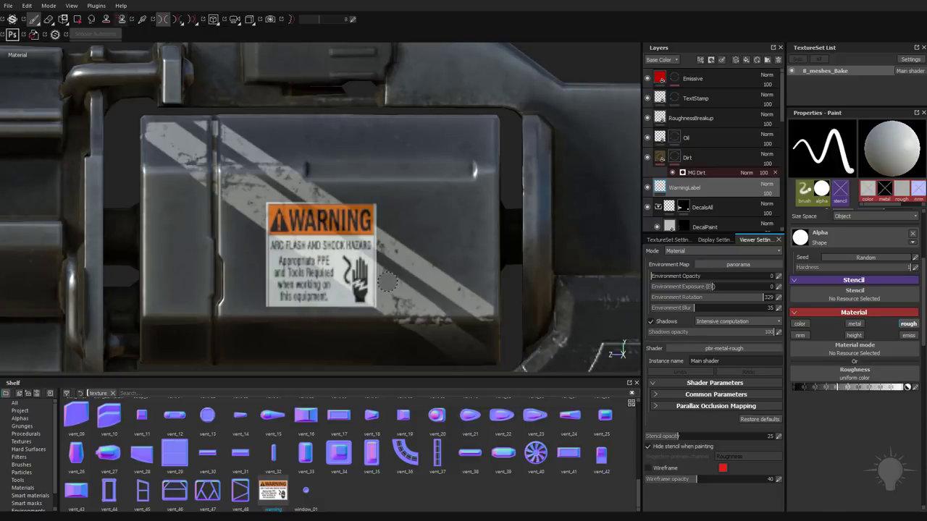
{"action": "right_click_drag", "start_coordinate": [312, 234], "coordinate": [297, 234], "text": "ctrl"}
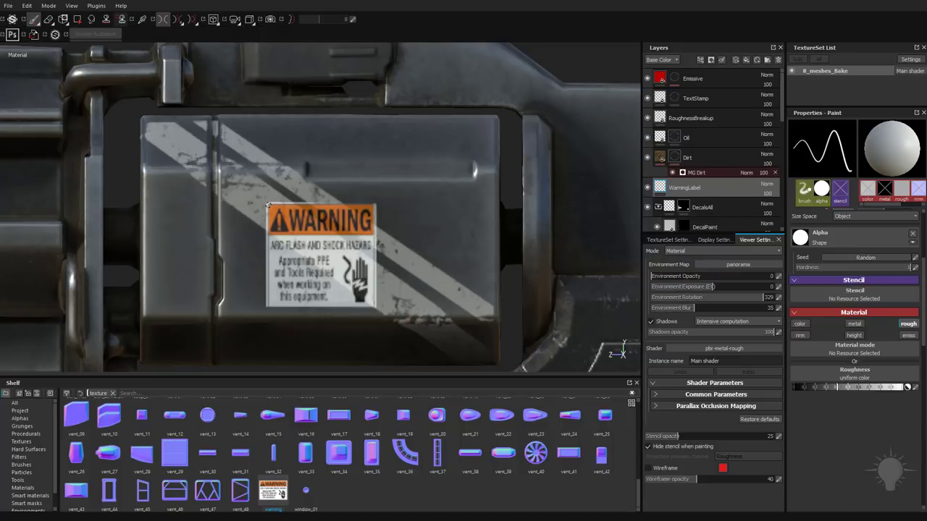
Step: Isolate the roughness channel in the viewport and fill the whole label rectangle with the brush's uniform roughness
{"action": "key", "text": "c"}
{"action": "key", "text": "c"}
{"action": "key", "text": "c"}
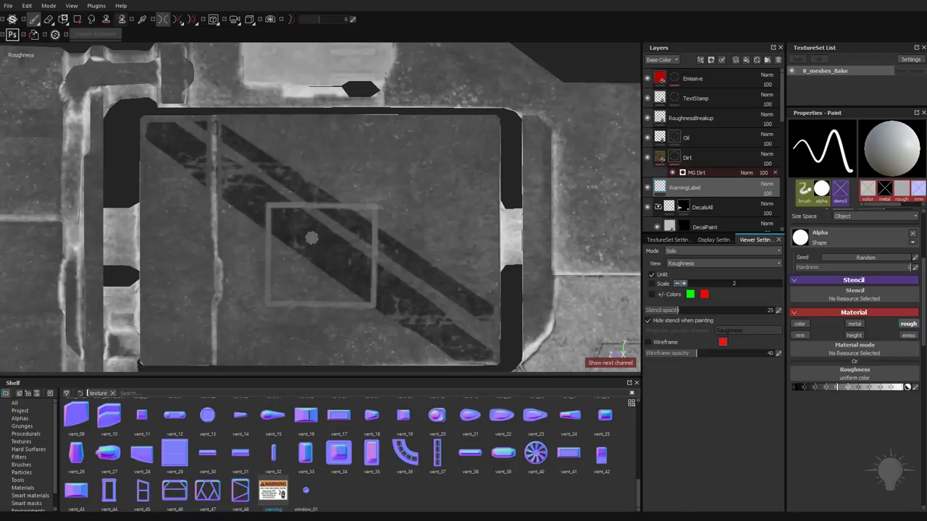
{"action": "mouse_move", "coordinate": [310, 234]}
{"action": "left_mouse_down"}
{"action": "mouse_move", "coordinate": [293, 245]}
{"action": "mouse_move", "coordinate": [279, 223]}
{"action": "mouse_move", "coordinate": [282, 270]}
{"action": "left_mouse_up"}
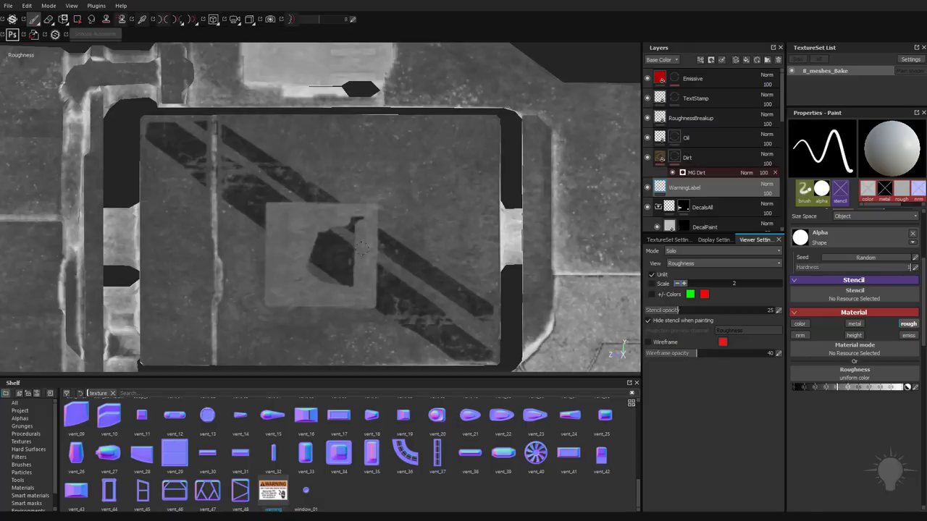
{"action": "mouse_move", "coordinate": [345, 283]}
{"action": "left_mouse_down"}
{"action": "mouse_move", "coordinate": [339, 233]}
{"action": "mouse_move", "coordinate": [307, 237]}
{"action": "left_mouse_up"}
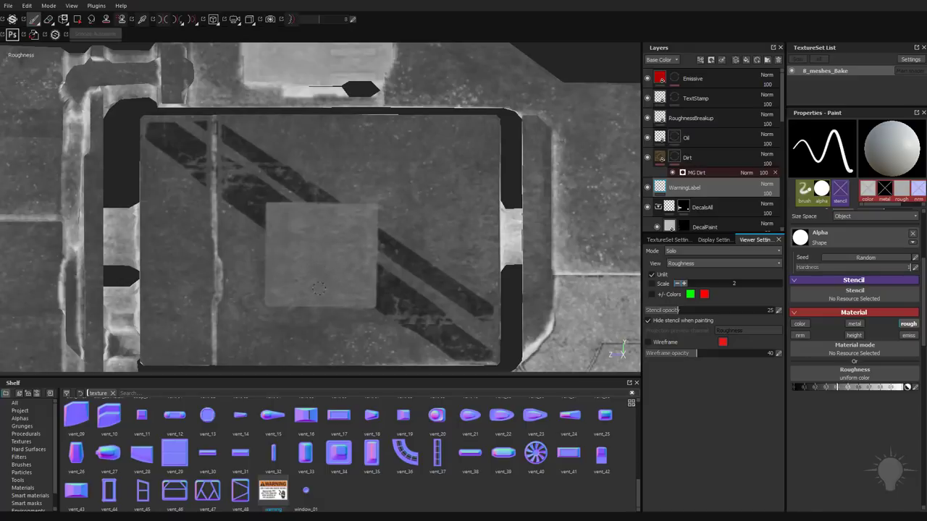
Step: Examine the label from several angles in material view under rotated lighting, and compare its base color and metallic channels with the DecalPaint stripes
{"action": "left_click_drag", "start_coordinate": [319, 288], "coordinate": [287, 196], "text": "alt"}
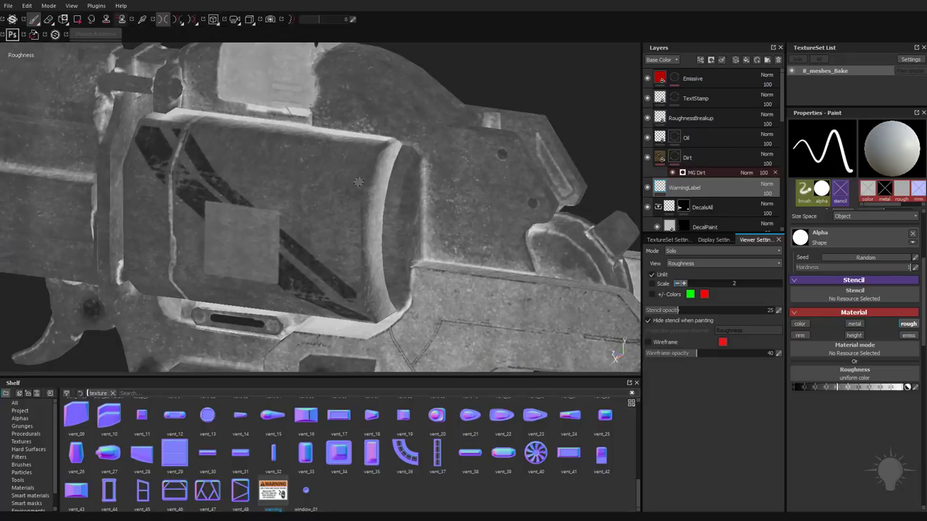
{"action": "key", "text": "m"}
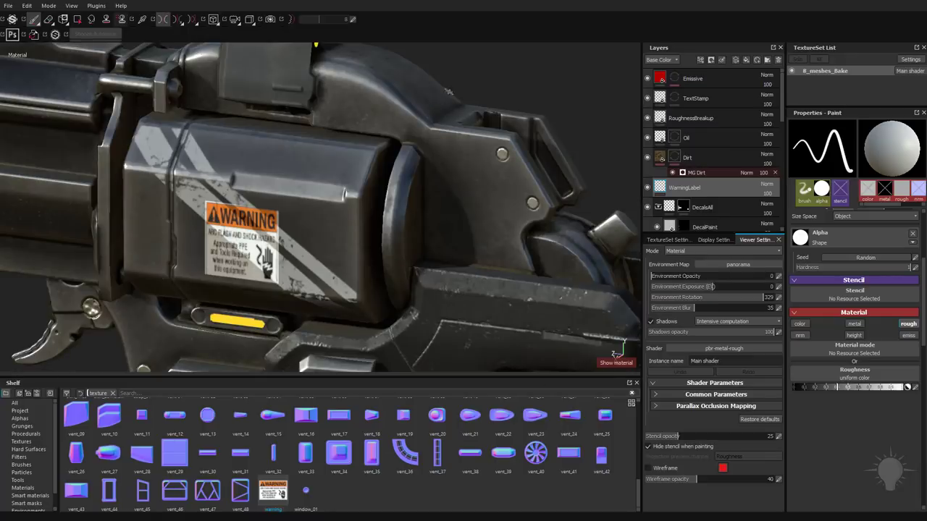
{"action": "right_click_drag", "start_coordinate": [381, 88], "coordinate": [319, 94], "text": "alt"}
{"action": "left_click_drag", "start_coordinate": [318, 94], "coordinate": [342, 186], "text": "alt"}
{"action": "right_click_drag", "start_coordinate": [343, 187], "coordinate": [403, 190], "text": "shift"}
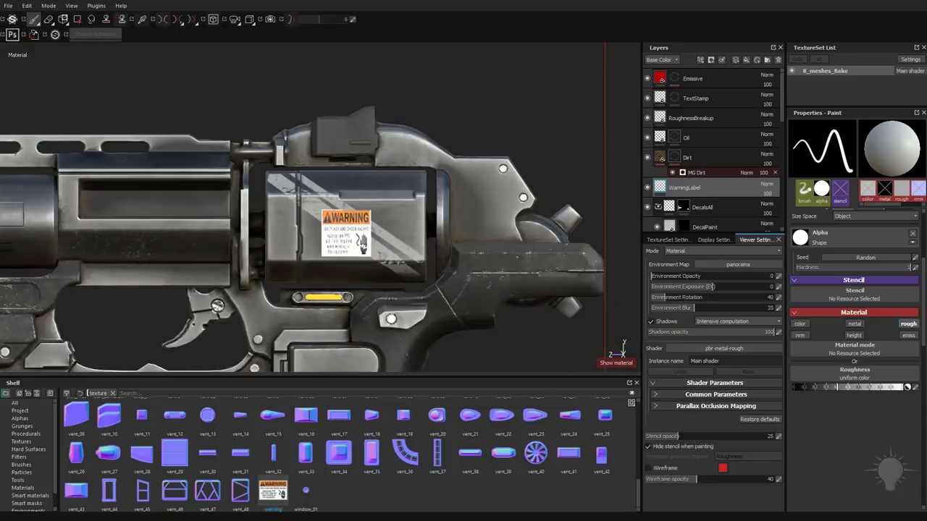
{"action": "left_click_drag", "start_coordinate": [402, 189], "coordinate": [362, 223], "text": "alt"}
{"action": "right_click_drag", "start_coordinate": [362, 223], "coordinate": [449, 228], "text": "shift"}
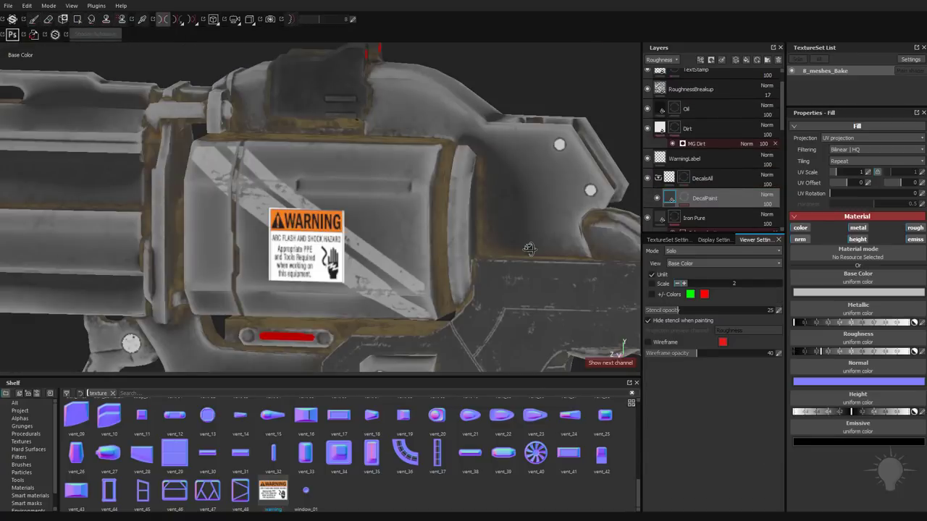
{"action": "key", "text": "m"}
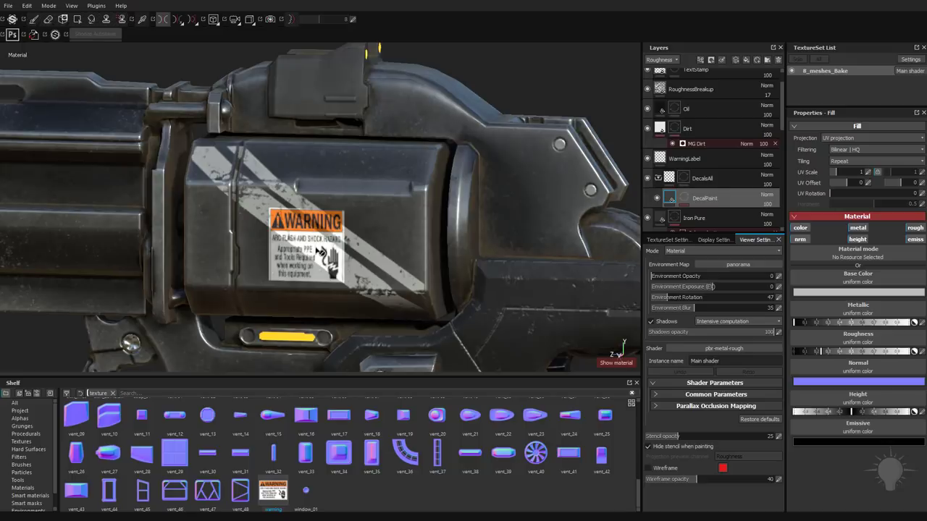
{"action": "key", "text": "c"}
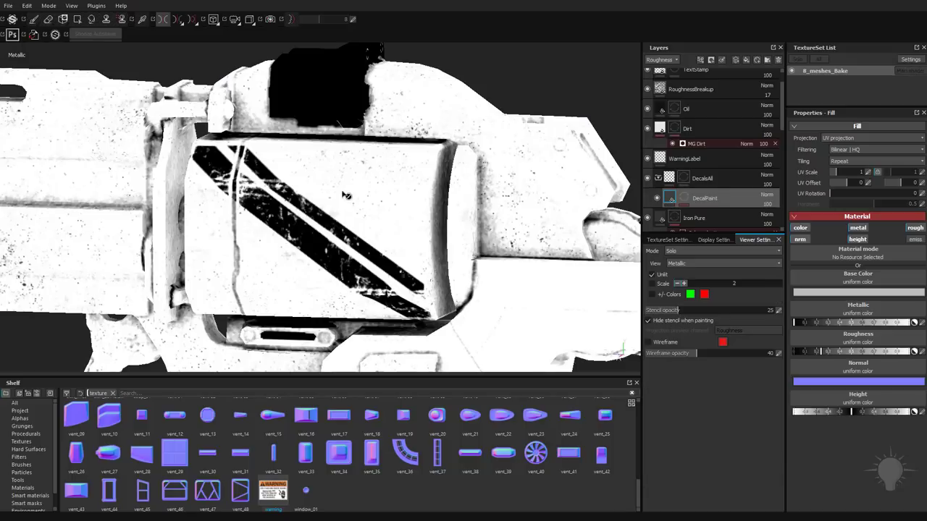
Step: Restrict the WarningLabel layer's paint brush to the metallic channel, with a fully black metallic value
{"action": "key", "text": "c"}
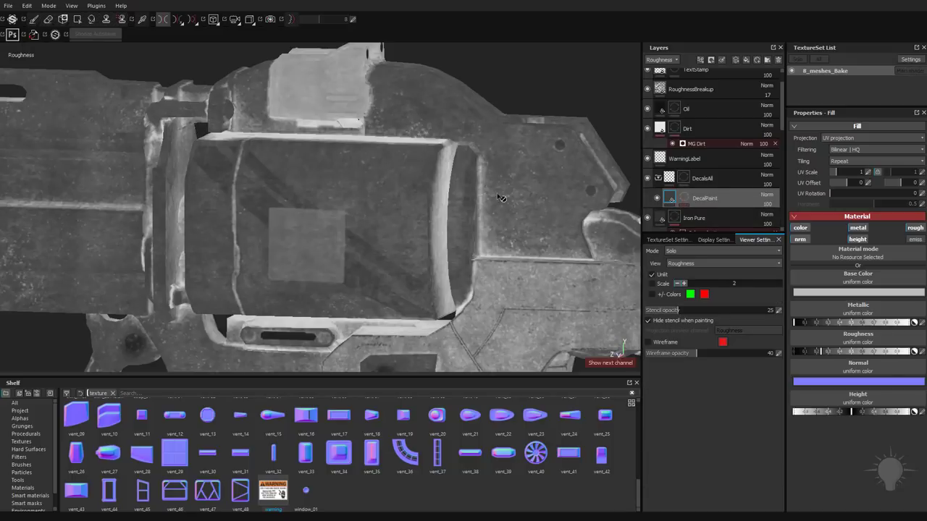
{"action": "key", "text": "m"}
{"action": "left_click", "coordinate": [667, 160]}
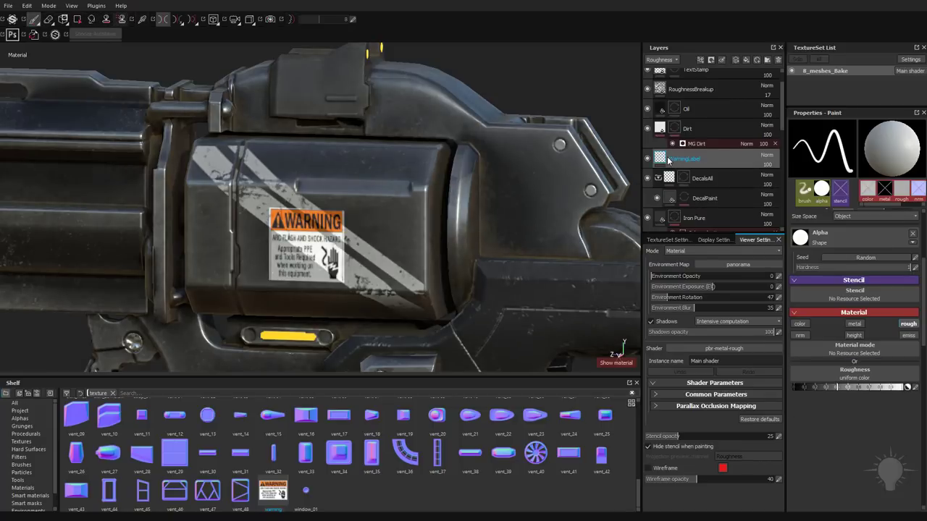
{"action": "left_click", "coordinate": [854, 325]}
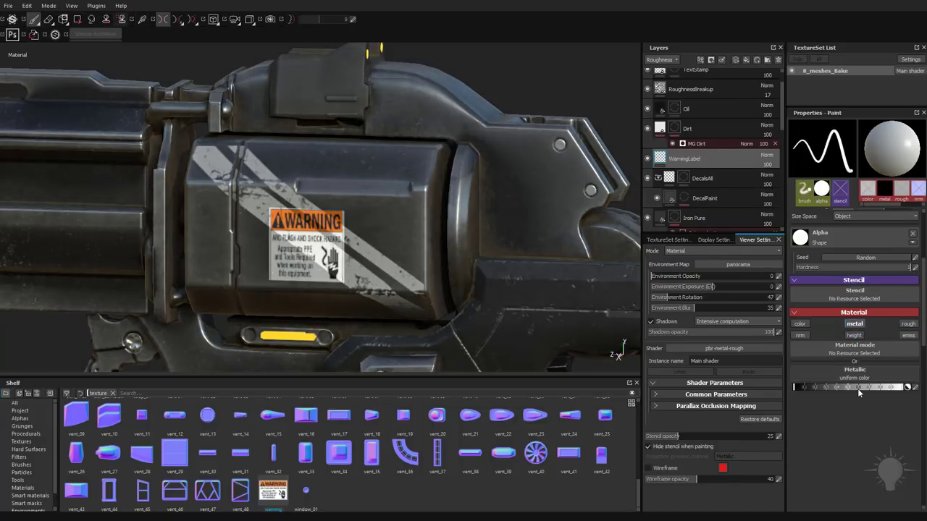
Step: Isolate the metallic channel in the viewport and paint the whole warning label rectangle non-metallic with an adjusted brush size
{"action": "left_click_drag", "start_coordinate": [354, 231], "coordinate": [366, 230], "text": "alt"}
{"action": "right_click_drag", "start_coordinate": [366, 230], "coordinate": [434, 338], "text": "alt"}
{"action": "key", "text": "c"}
{"action": "right_click_drag", "start_coordinate": [249, 241], "coordinate": [265, 243], "text": "ctrl"}
{"action": "mouse_move", "coordinate": [258, 268]}
{"action": "left_mouse_down"}
{"action": "mouse_move", "coordinate": [253, 221]}
{"action": "mouse_move", "coordinate": [254, 282]}
{"action": "mouse_move", "coordinate": [335, 295]}
{"action": "left_mouse_up"}
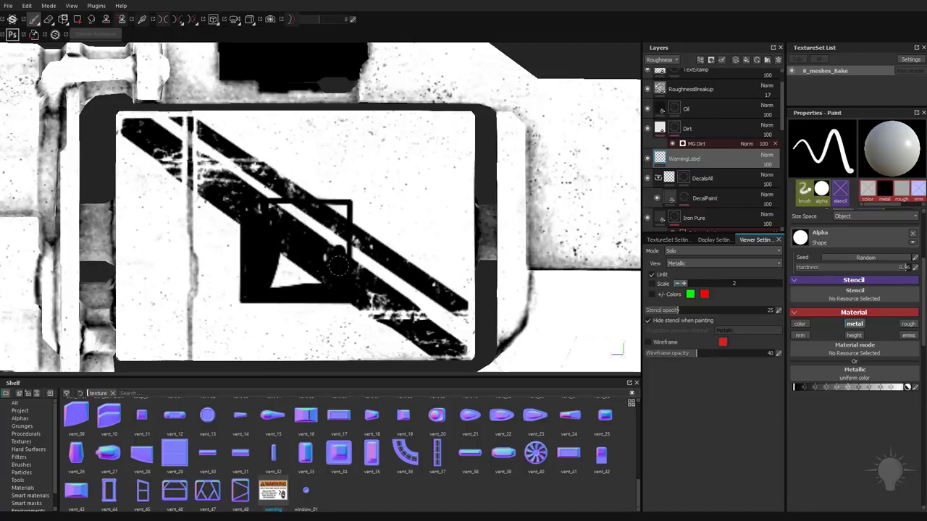
{"action": "mouse_move", "coordinate": [333, 212]}
{"action": "left_mouse_down"}
{"action": "mouse_move", "coordinate": [258, 210]}
{"action": "mouse_move", "coordinate": [289, 269]}
{"action": "mouse_move", "coordinate": [327, 284]}
{"action": "left_mouse_up"}
{"action": "left_click", "coordinate": [453, 227]}
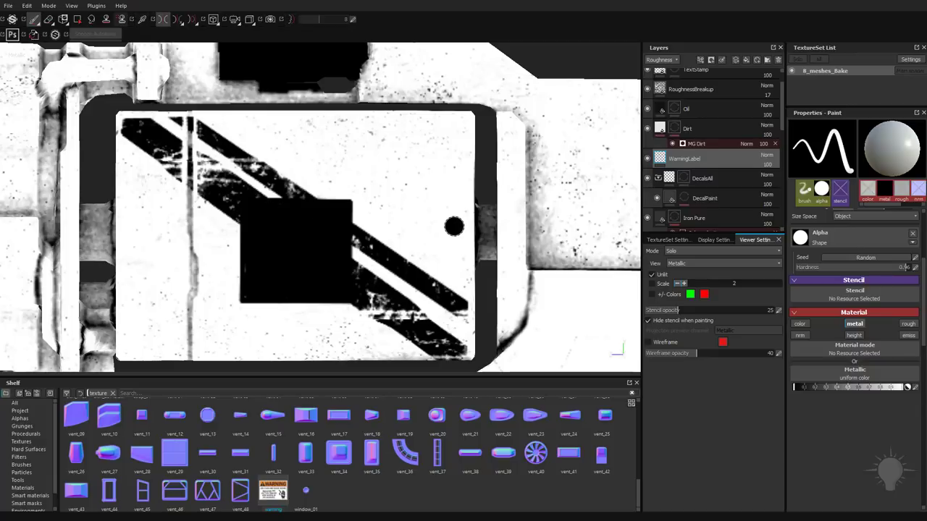
Step: Inspect the label in material view from several angles and switch the layer stack to the Base Color channel
{"action": "key", "text": "m"}
{"action": "right_click_drag", "start_coordinate": [461, 221], "coordinate": [247, 100], "text": "alt"}
{"action": "left_click_drag", "start_coordinate": [246, 101], "coordinate": [308, 127], "text": "alt"}
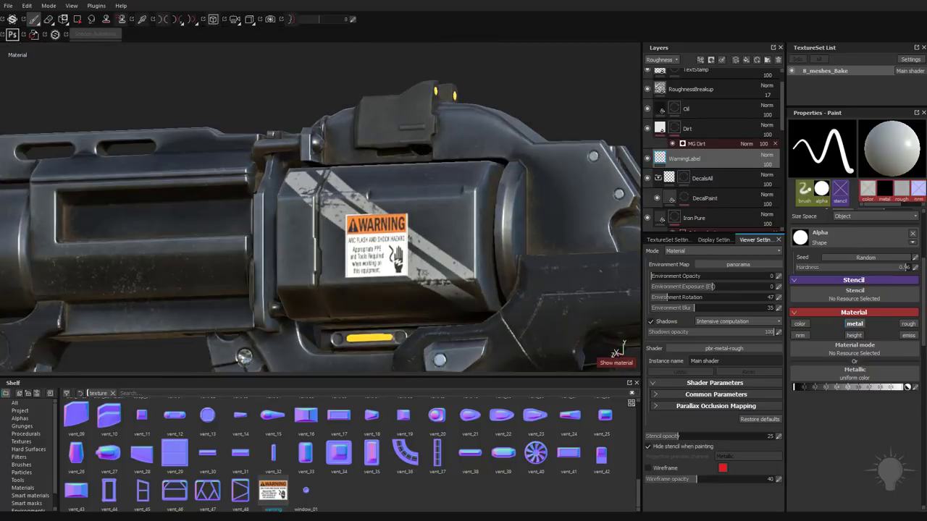
{"action": "right_click_drag", "start_coordinate": [311, 130], "coordinate": [361, 179], "text": "alt"}
{"action": "left_click_drag", "start_coordinate": [361, 179], "coordinate": [333, 185], "text": "alt"}
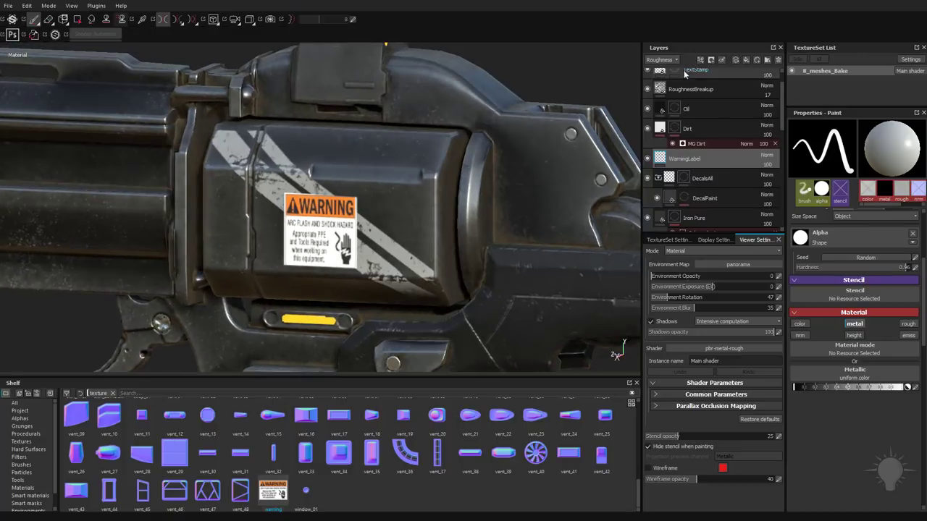
{"action": "left_click", "coordinate": [667, 61]}
{"action": "left_click", "coordinate": [660, 70]}
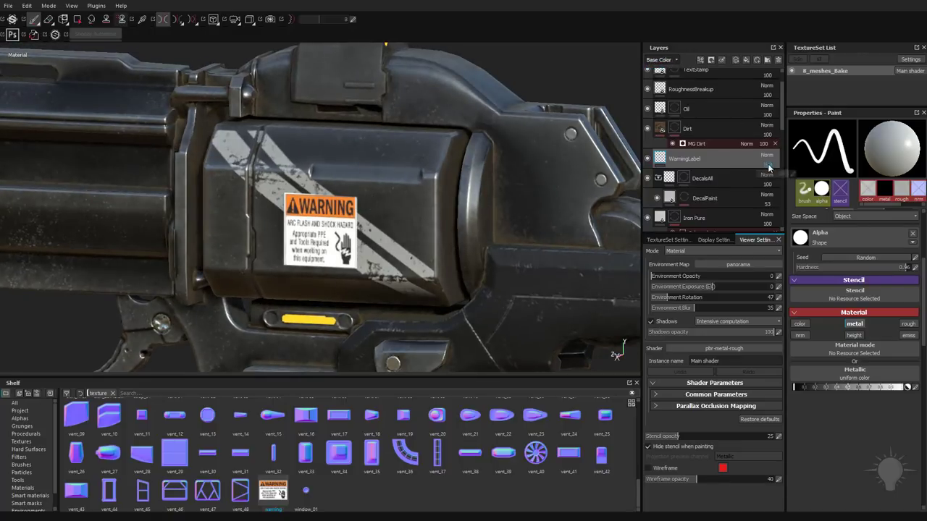
{"action": "left_click_drag", "start_coordinate": [783, 175], "coordinate": [790, 177]}
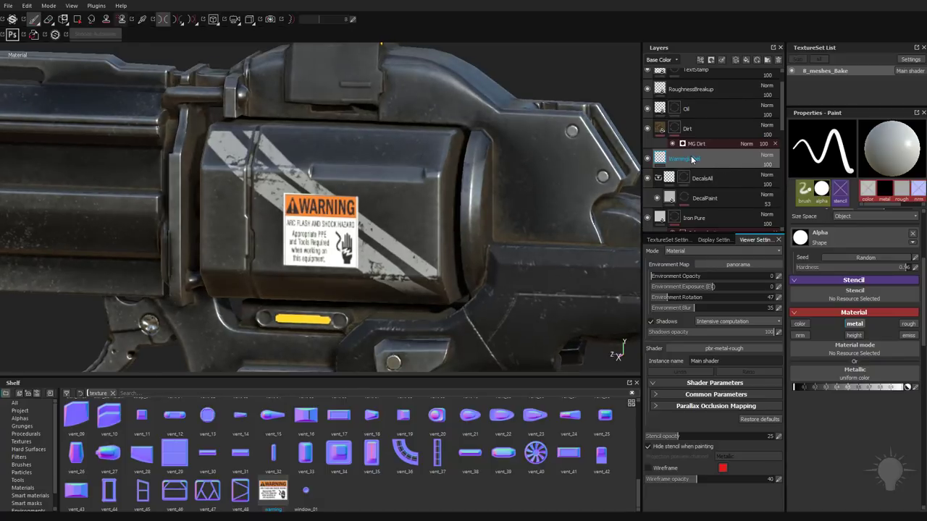
Step: Add a white mask to the WarningLabel layer
{"action": "right_click", "coordinate": [692, 158]}
{"action": "left_click", "coordinate": [721, 162]}
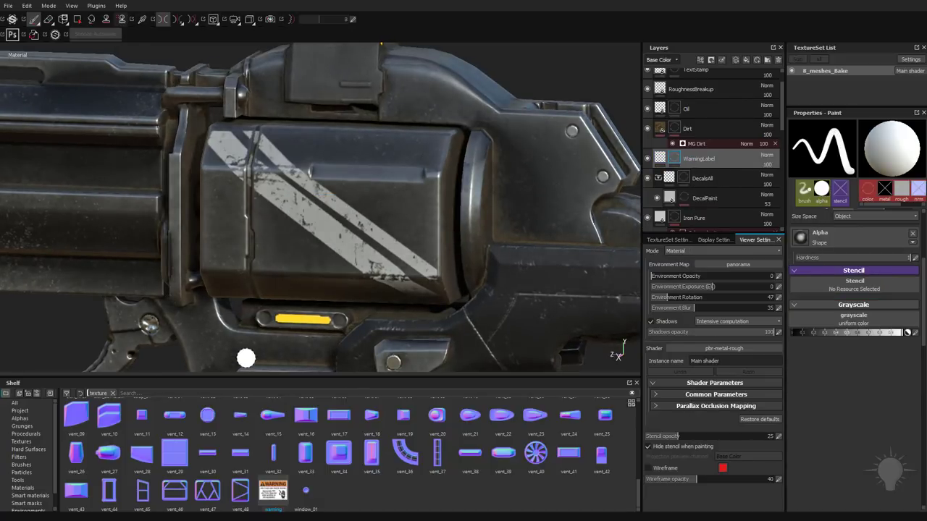
{"action": "right_click", "coordinate": [677, 157]}
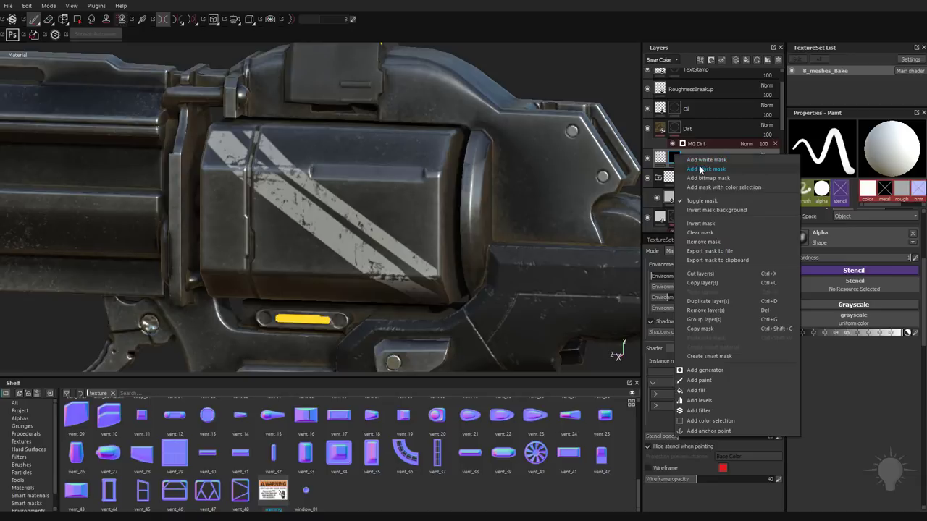
{"action": "left_click", "coordinate": [704, 160]}
{"action": "left_click_drag", "start_coordinate": [354, 241], "coordinate": [297, 246], "text": "alt"}
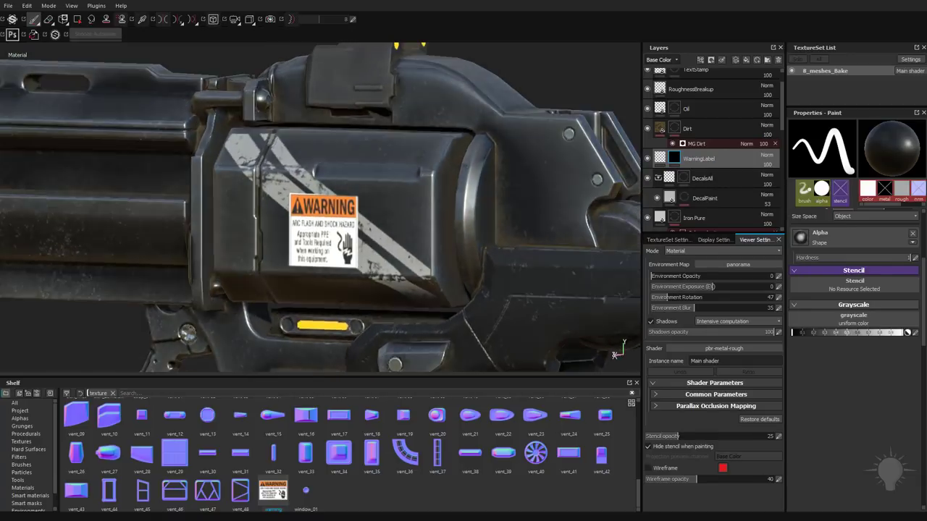
Step: Try the Sandpaper and Scratches 2 brushes on the label's mask and wear down its edges with the Dirt 2 brush in black
{"action": "left_click", "coordinate": [21, 464]}
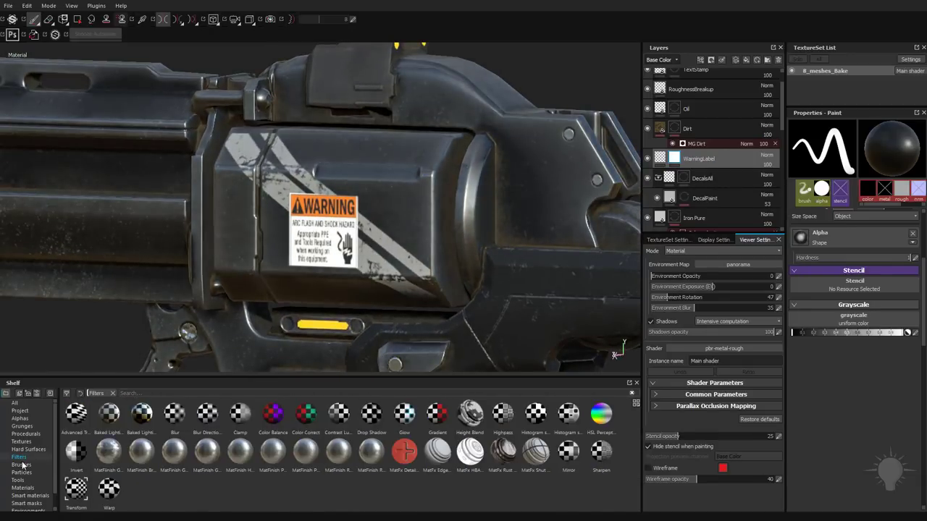
{"action": "left_click", "coordinate": [467, 497]}
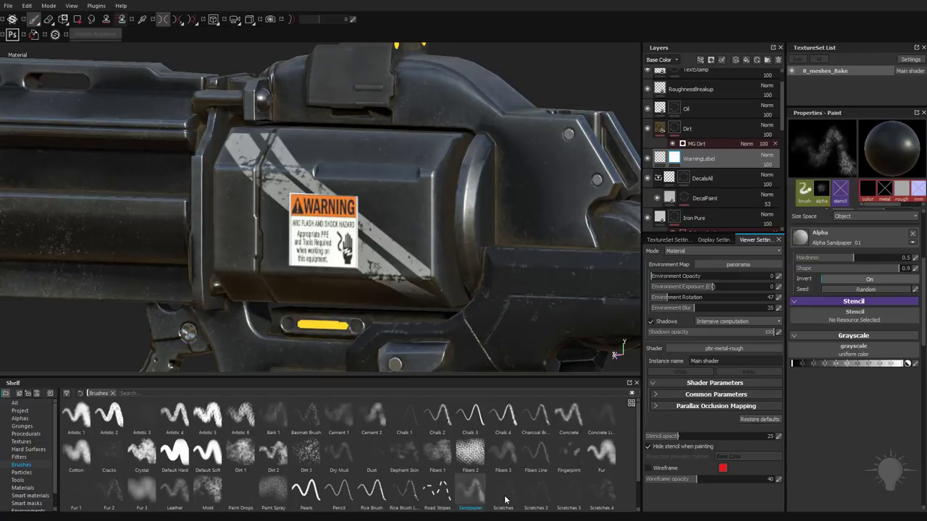
{"action": "left_click", "coordinate": [533, 497]}
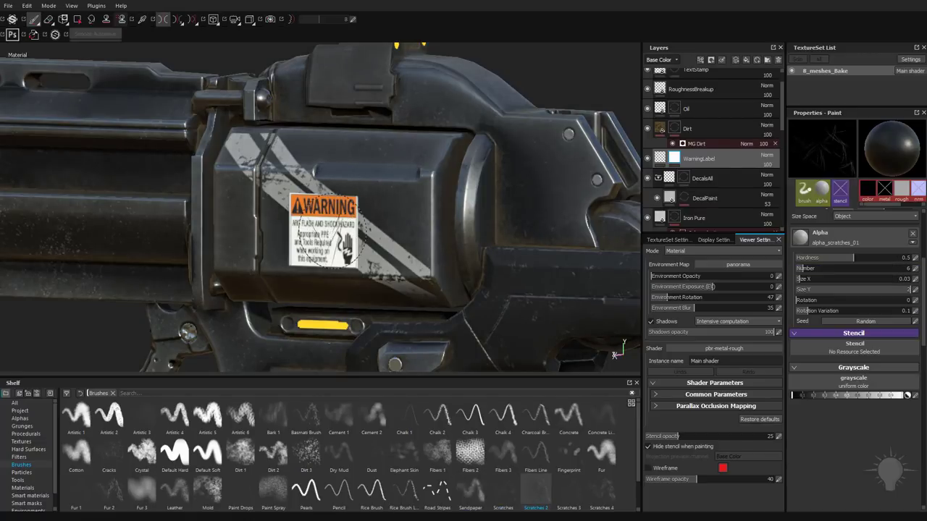
{"action": "key", "text": "l"}
{"action": "left_click_drag", "start_coordinate": [361, 227], "coordinate": [374, 217], "text": "alt"}
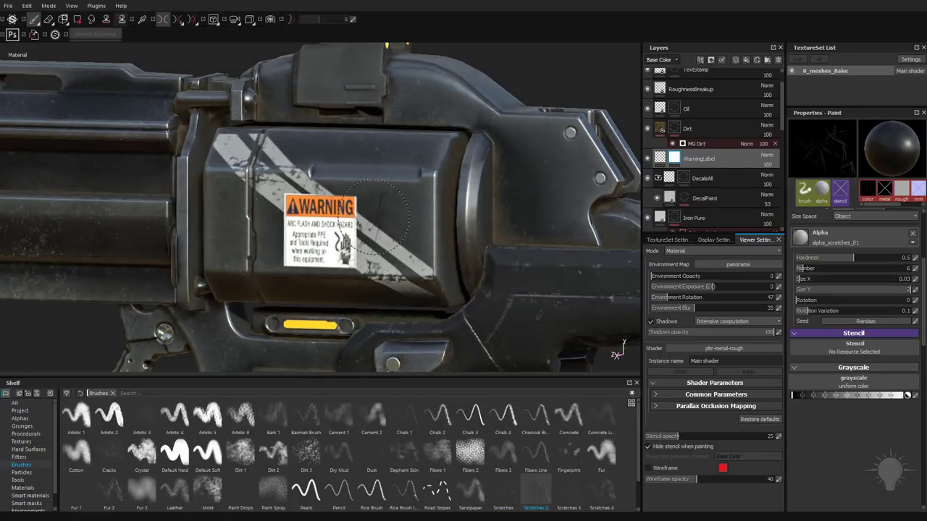
{"action": "left_click", "coordinate": [267, 454]}
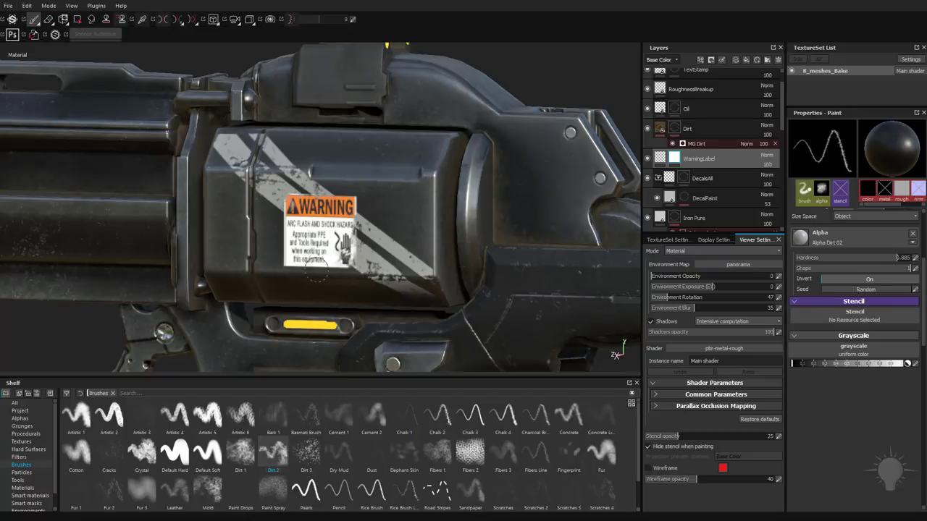
Step: Show the whole revolver through the perspective camera and turn off symmetry
{"action": "key", "text": "f"}
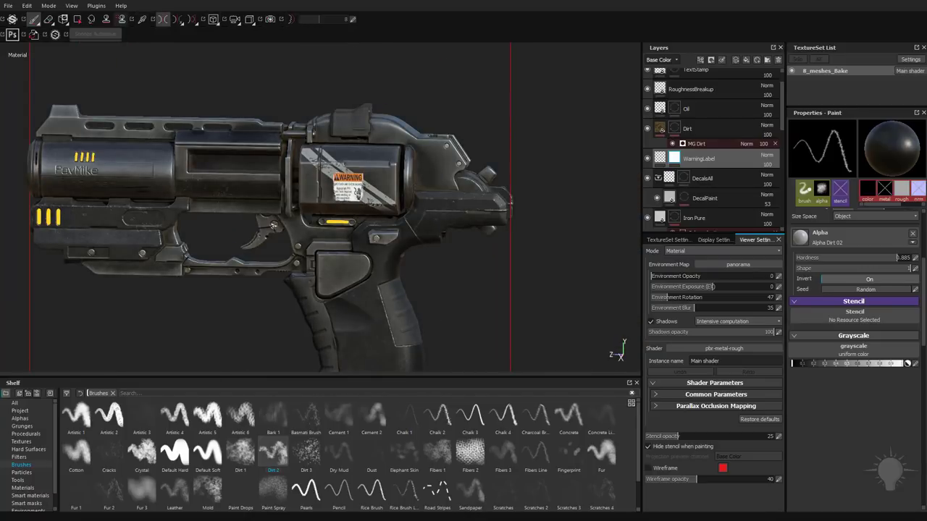
{"action": "left_click_drag", "start_coordinate": [331, 223], "coordinate": [416, 221], "text": "alt"}
{"action": "right_click_drag", "start_coordinate": [417, 221], "coordinate": [381, 181], "text": "alt"}
{"action": "left_click_drag", "start_coordinate": [380, 181], "coordinate": [317, 155], "text": "alt"}
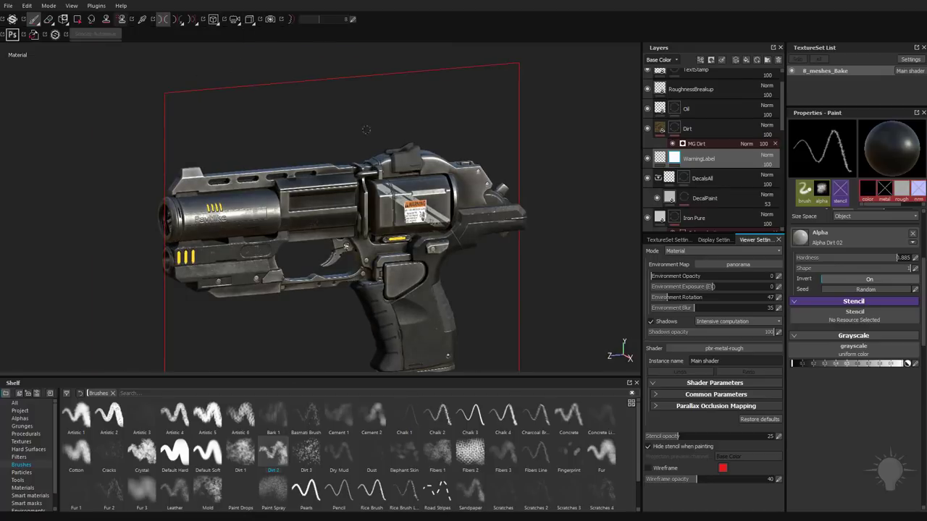
{"action": "left_click", "coordinate": [249, 20]}
{"action": "left_click", "coordinate": [257, 33]}
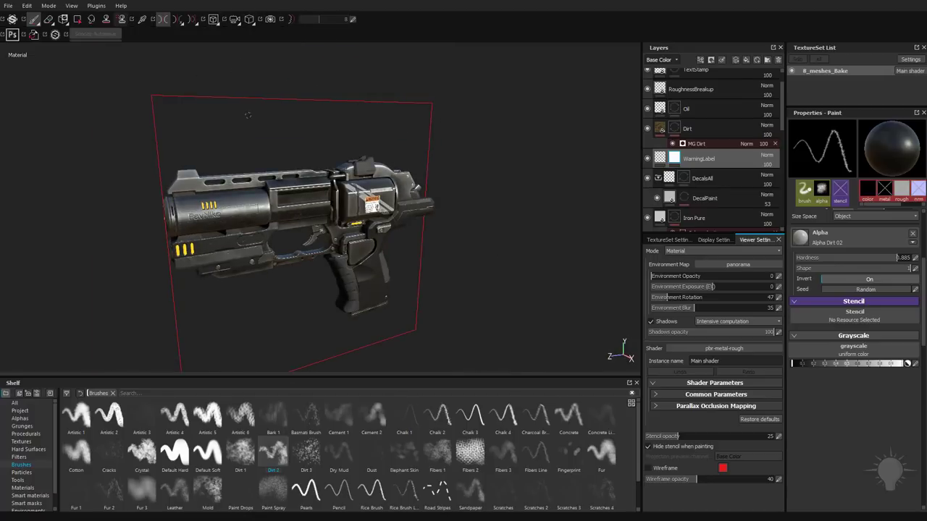
{"action": "left_click", "coordinate": [163, 24]}
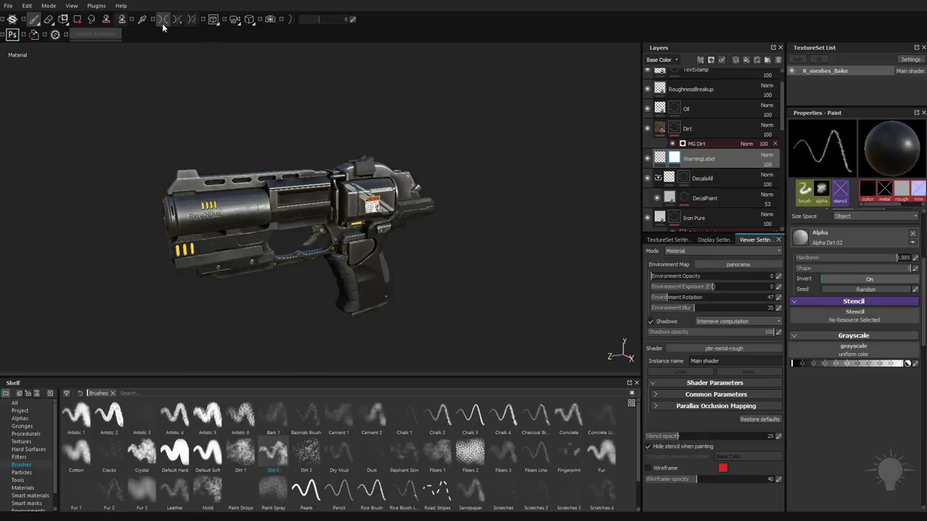
{"action": "scroll", "coordinate": [422, 225], "scroll_direction": "up", "scroll_amount": 3}
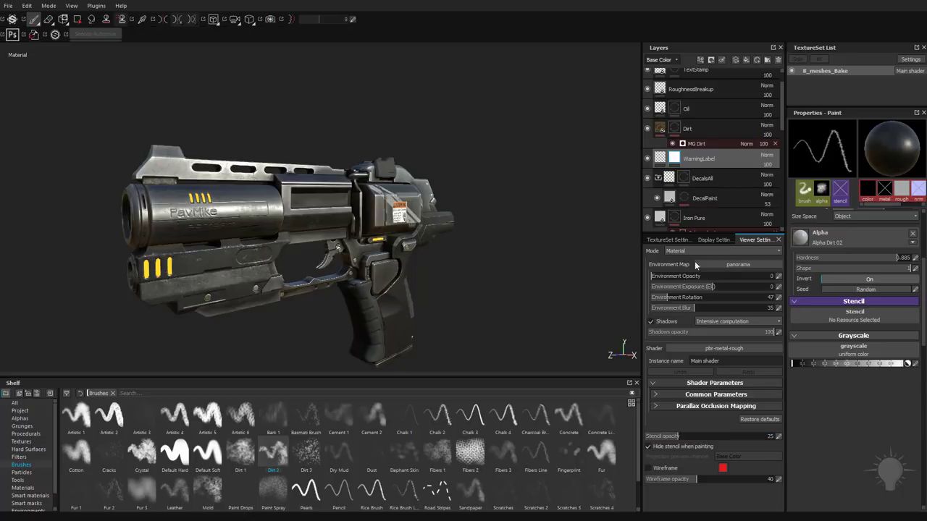
Step: Activate post effects with antialiasing and color correction, setting the contrast to 1.001
{"action": "left_click", "coordinate": [713, 240]}
{"action": "left_click", "coordinate": [687, 303]}
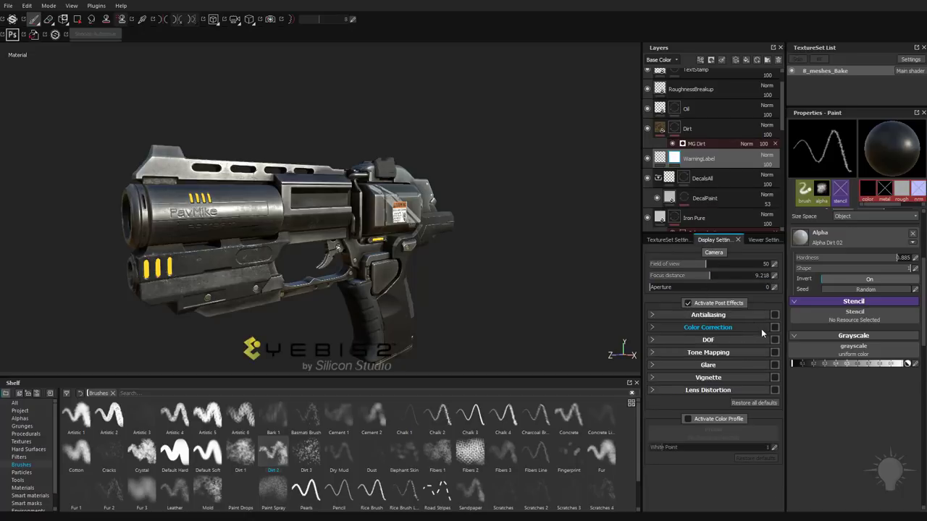
{"action": "left_click", "coordinate": [775, 315]}
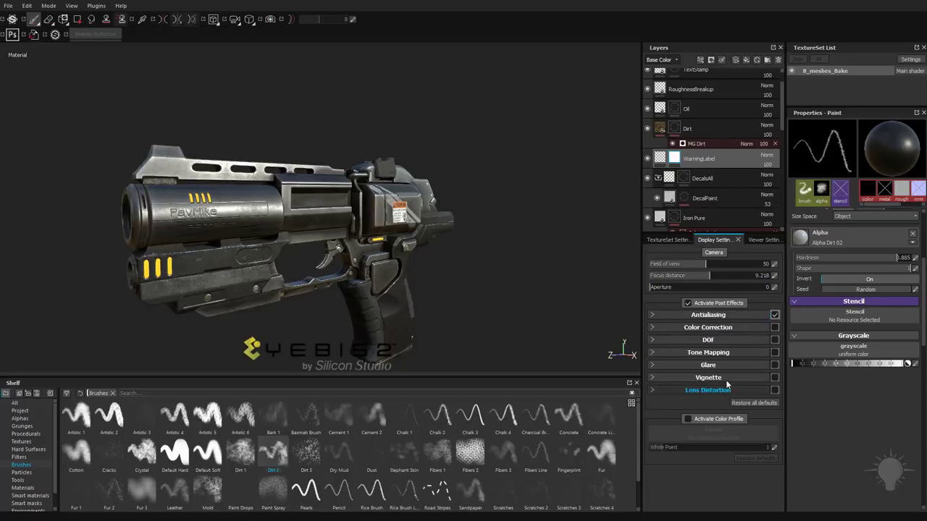
{"action": "left_click", "coordinate": [679, 329]}
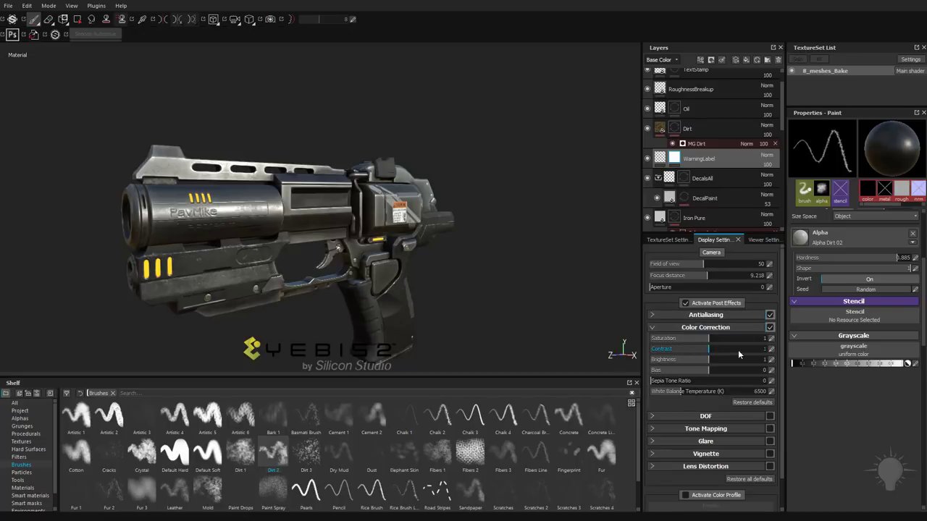
{"action": "left_click", "coordinate": [772, 349]}
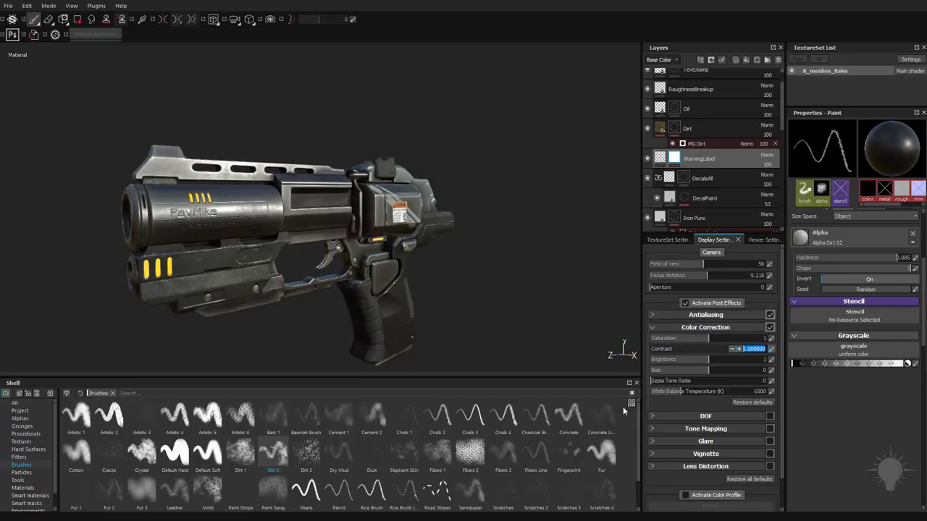
{"action": "type", "text": "1.001"}
{"action": "key", "text": "Return"}
Step: Try a lower shadow opacity and preview the wireframe overlay on the revolver
{"action": "left_click", "coordinate": [762, 240]}
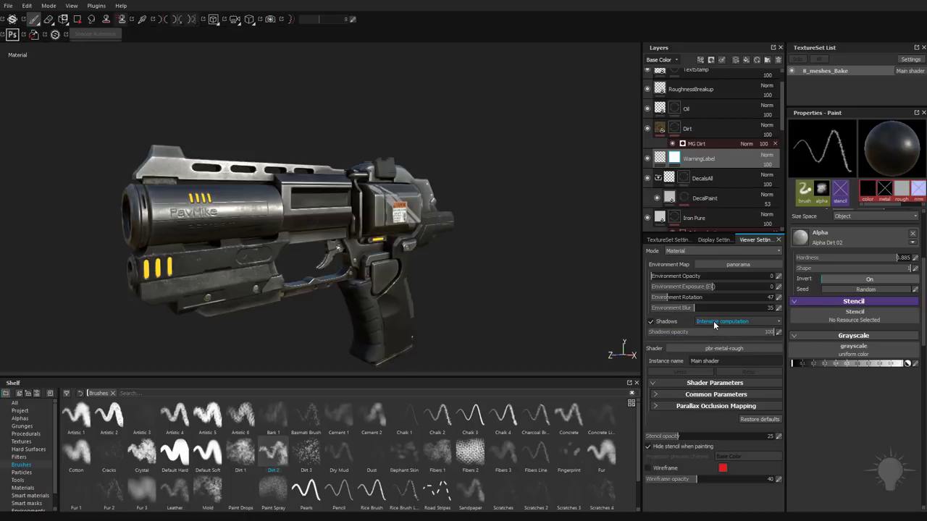
{"action": "left_click_drag", "start_coordinate": [738, 331], "coordinate": [794, 333]}
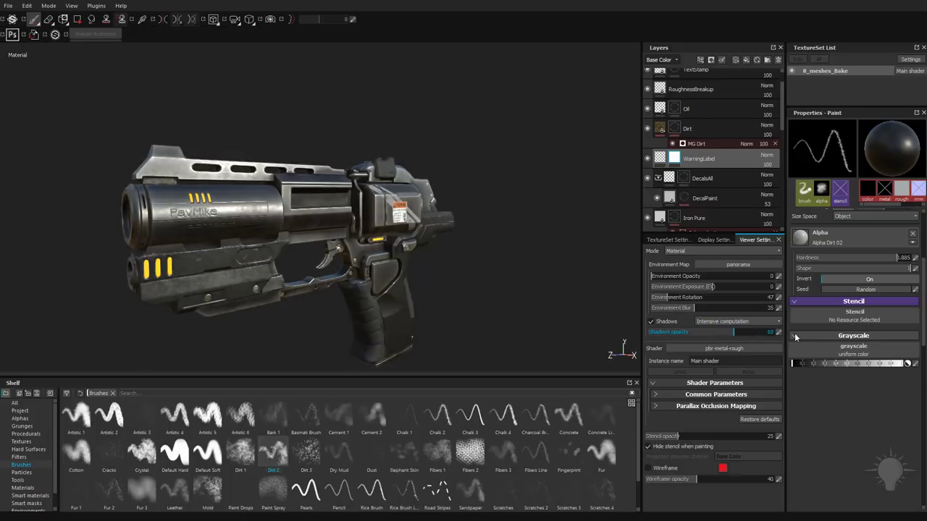
{"action": "left_click", "coordinate": [666, 468]}
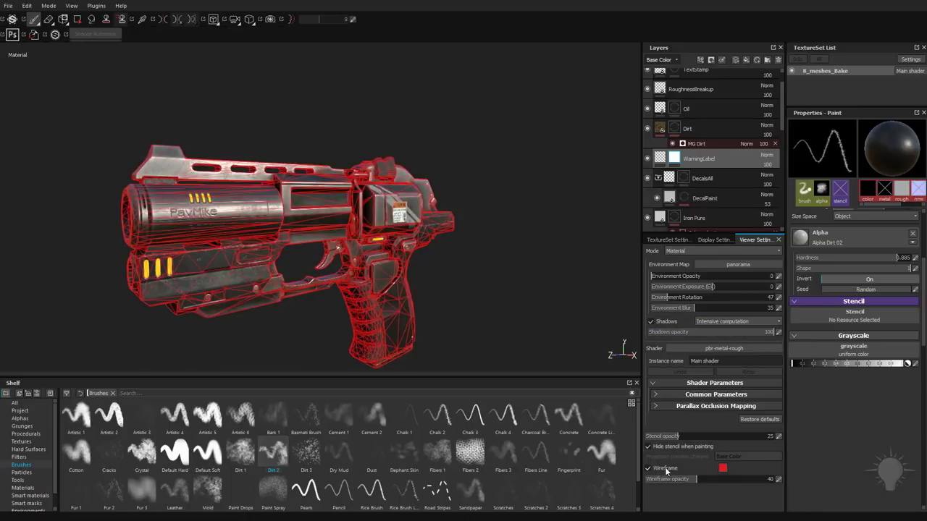
Step: Set the environment map to bonifacio_aragon_stairs and raise the environment opacity to 100
{"action": "left_click", "coordinate": [720, 265]}
{"action": "left_click", "coordinate": [727, 278]}
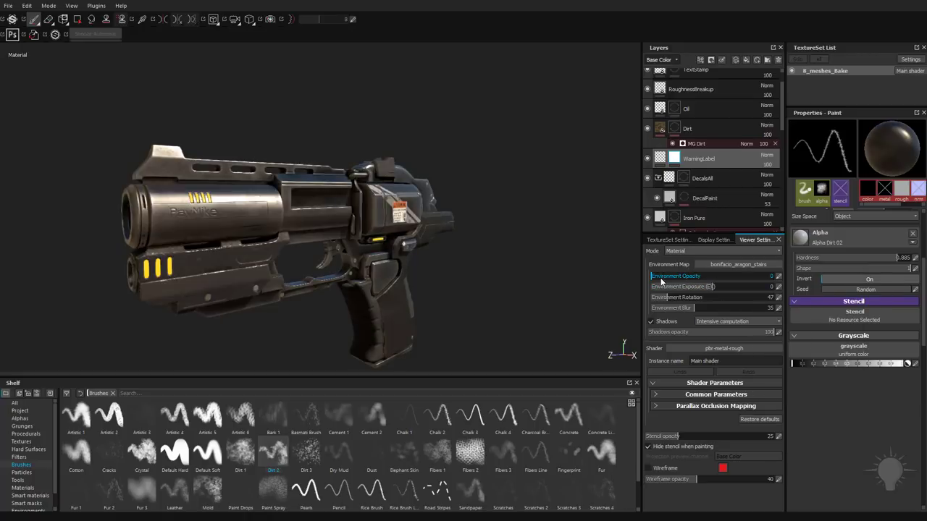
{"action": "left_click_drag", "start_coordinate": [660, 281], "coordinate": [714, 285]}
{"action": "left_click_drag", "start_coordinate": [755, 287], "coordinate": [773, 284]}
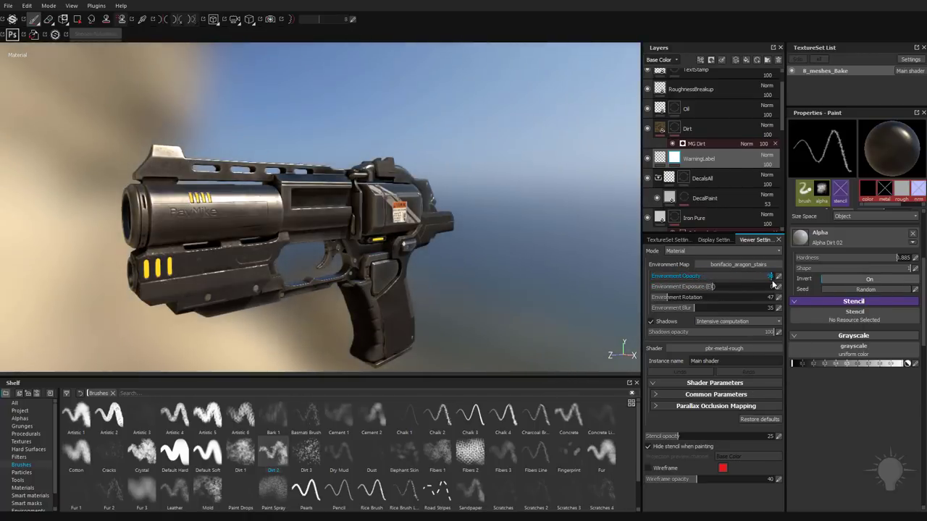
Step: Set the environment rotation to about 22 and the environment blur to 0
{"action": "left_click_drag", "start_coordinate": [537, 269], "coordinate": [504, 268], "text": "alt"}
{"action": "right_click_drag", "start_coordinate": [479, 264], "coordinate": [524, 261], "text": "shift"}
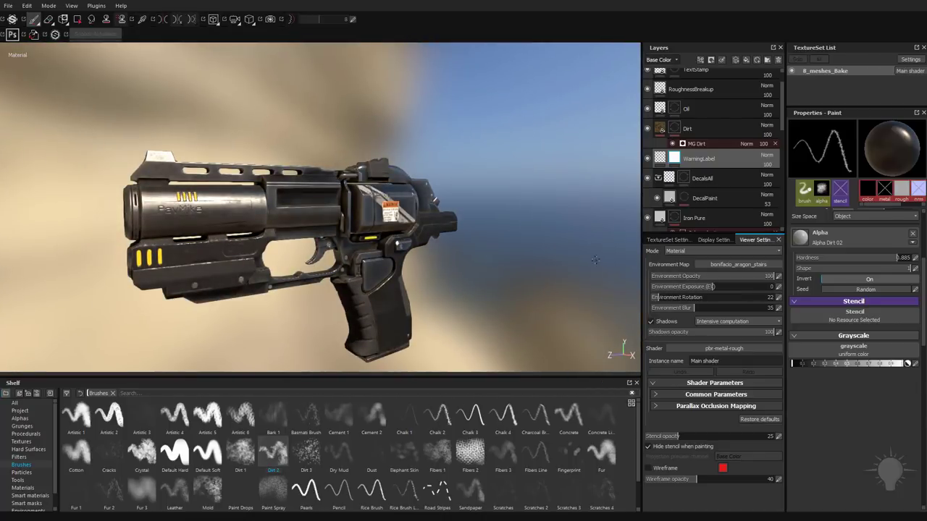
{"action": "left_click_drag", "start_coordinate": [697, 310], "coordinate": [663, 312]}
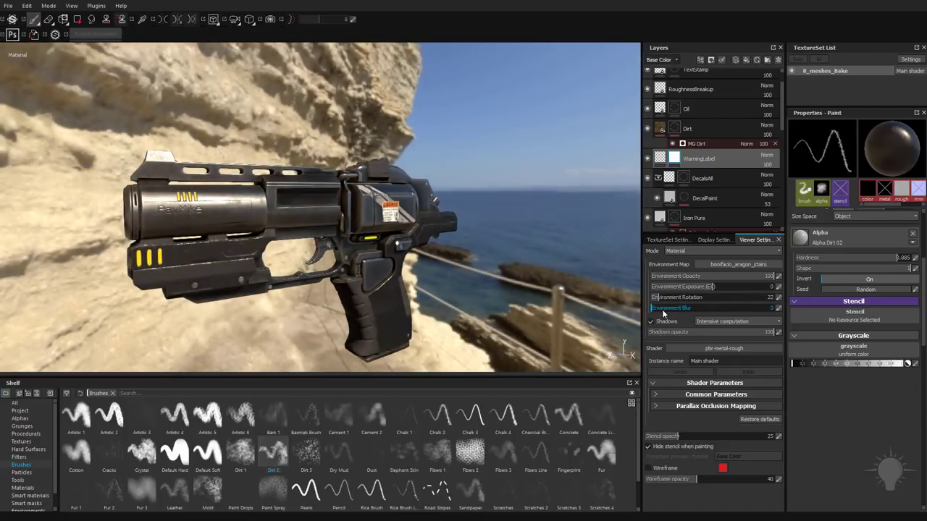
Step: Change the environment map to bonifacio_street and rotate the environment to about 279 around the revolver
{"action": "mouse_move", "coordinate": [536, 268]}
{"action": "right_mouse_down", "text": "shift"}
{"action": "mouse_move", "coordinate": [579, 268]}
{"action": "mouse_move", "coordinate": [536, 266]}
{"action": "mouse_move", "coordinate": [551, 265]}
{"action": "right_mouse_up", "text": "shift"}
{"action": "left_click_drag", "start_coordinate": [552, 265], "coordinate": [576, 278], "text": "alt"}
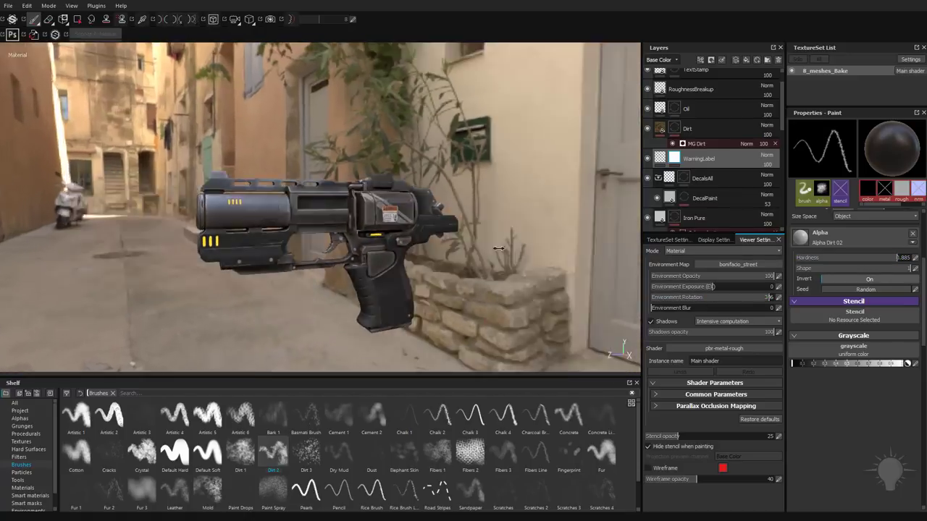
{"action": "right_click_drag", "start_coordinate": [498, 249], "coordinate": [552, 249], "text": "shift"}
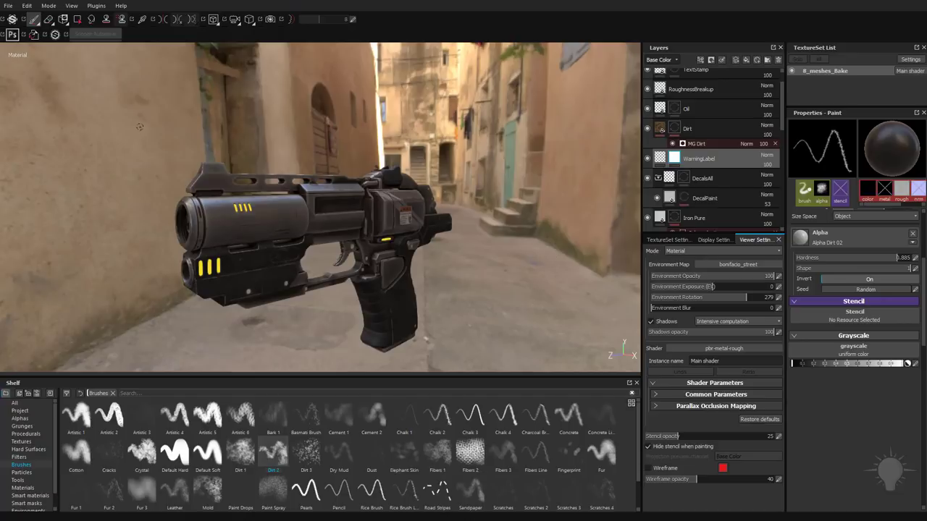
Step: In Iray rendering mode, rotate the environment to about 144 and change the environment map to corsica_beach
{"action": "left_click", "coordinate": [270, 20]}
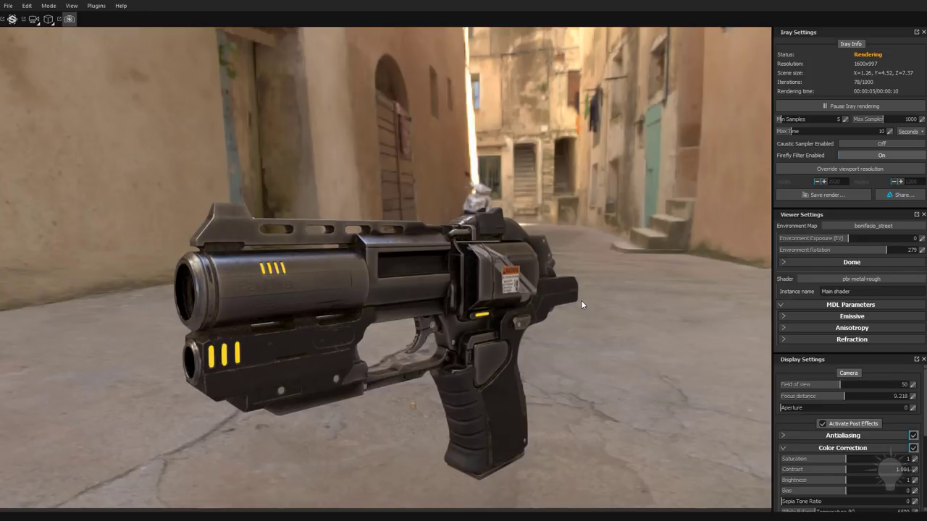
{"action": "right_click_drag", "start_coordinate": [580, 299], "coordinate": [644, 301], "text": "shift"}
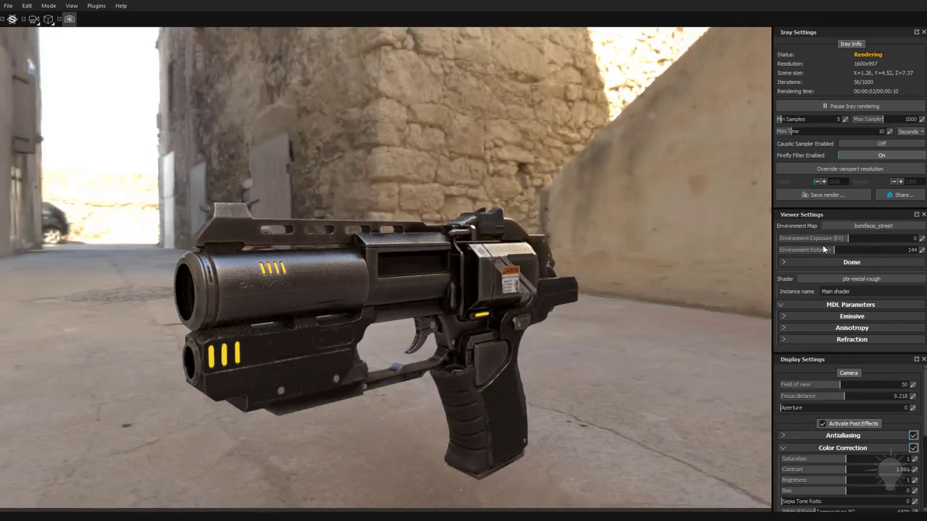
{"action": "left_click", "coordinate": [879, 226]}
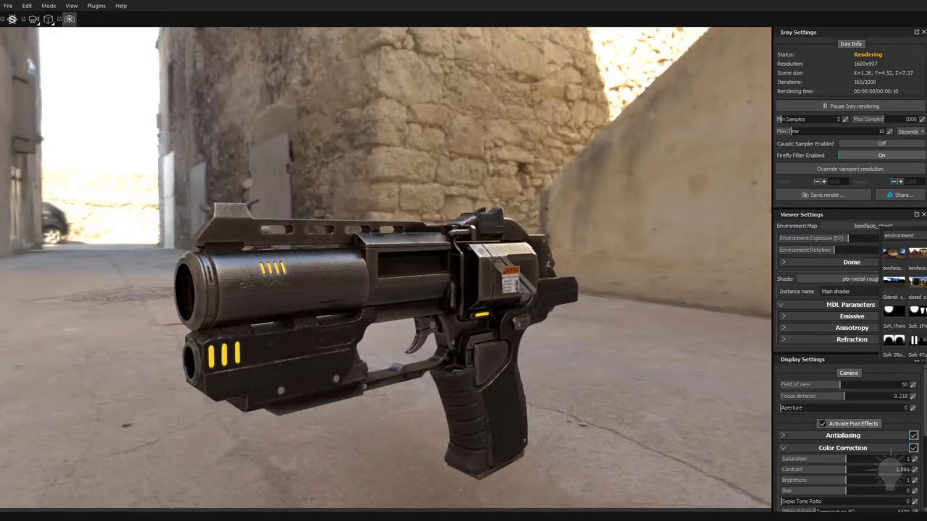
{"action": "left_click", "coordinate": [925, 254]}
{"action": "left_click_drag", "start_coordinate": [572, 263], "coordinate": [543, 293], "text": "alt"}
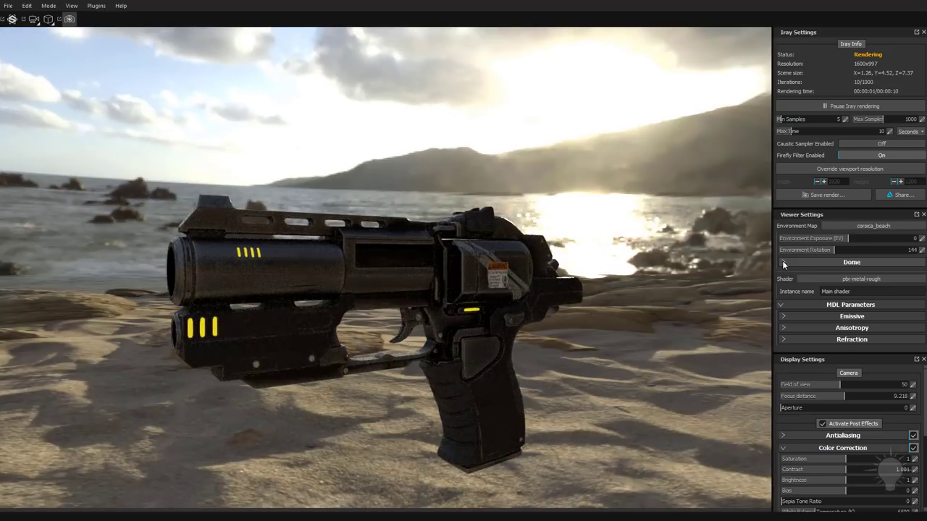
Step: Replace the dome background with its clear color and rotate the environment lighting to about 50
{"action": "left_click", "coordinate": [782, 262]}
{"action": "left_click", "coordinate": [825, 309]}
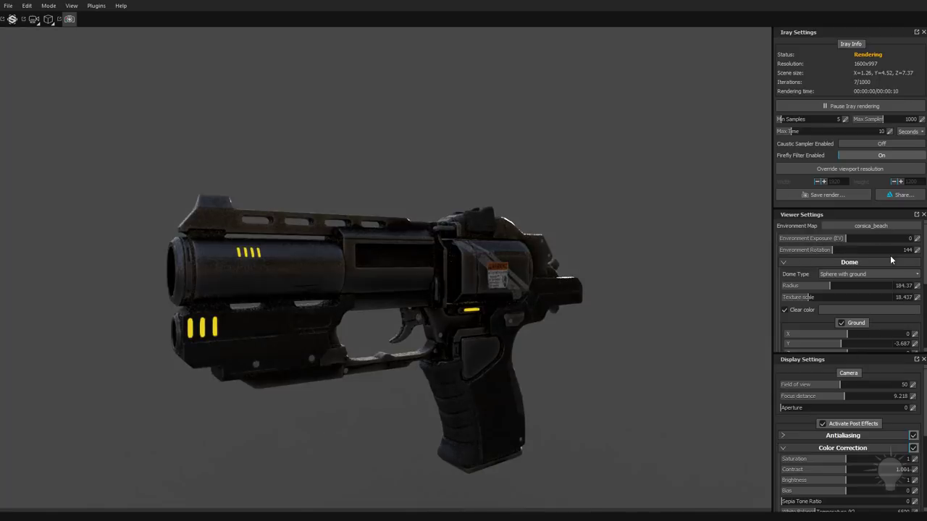
{"action": "left_click_drag", "start_coordinate": [567, 283], "coordinate": [599, 298], "text": "alt"}
{"action": "right_click_drag", "start_coordinate": [603, 297], "coordinate": [670, 294], "text": "shift"}
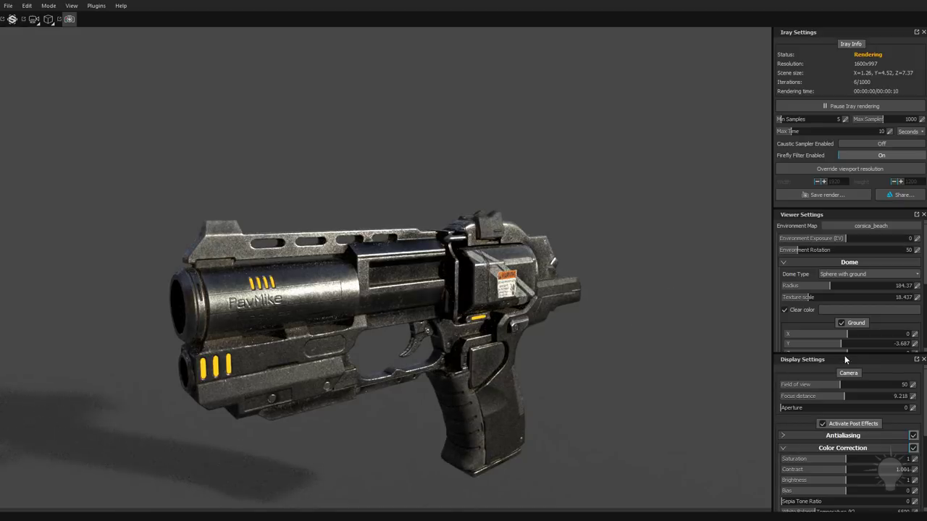
Step: Raise the dome's ground to a Y value of about -2.267 and set the ground reflectivity to white
{"action": "left_click_drag", "start_coordinate": [841, 345], "coordinate": [841, 346]}
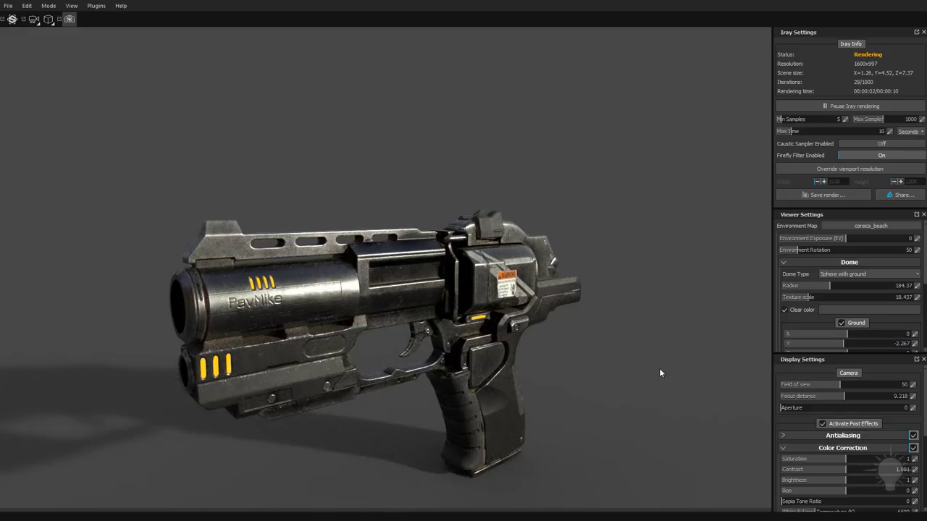
{"action": "left_click", "coordinate": [866, 310]}
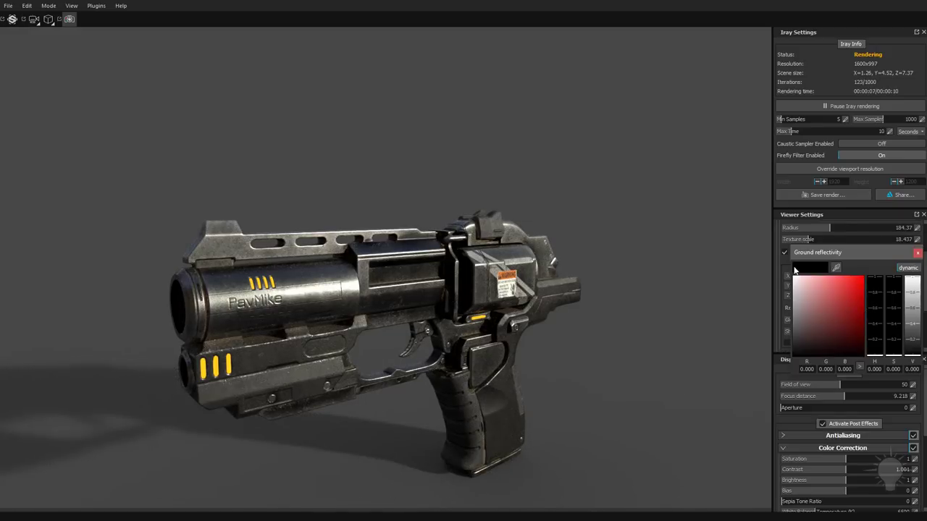
{"action": "left_click", "coordinate": [794, 276]}
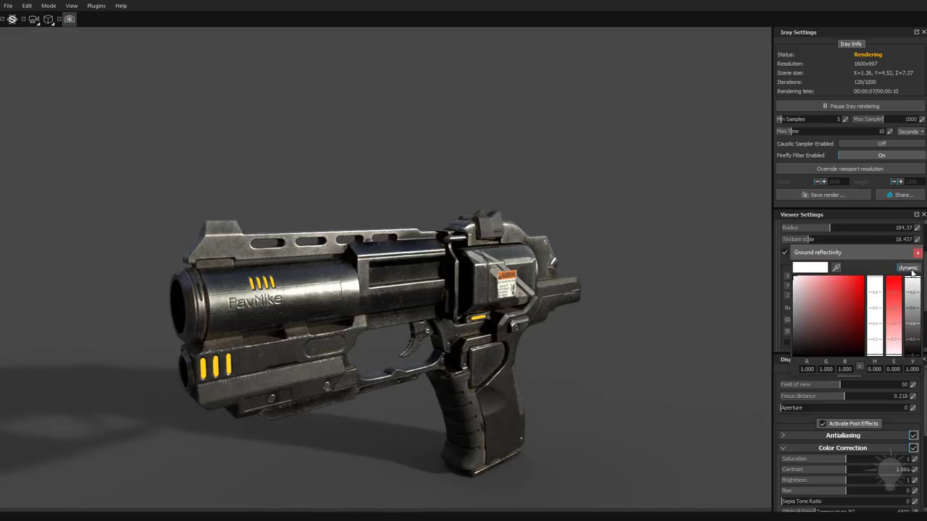
{"action": "left_click", "coordinate": [918, 254]}
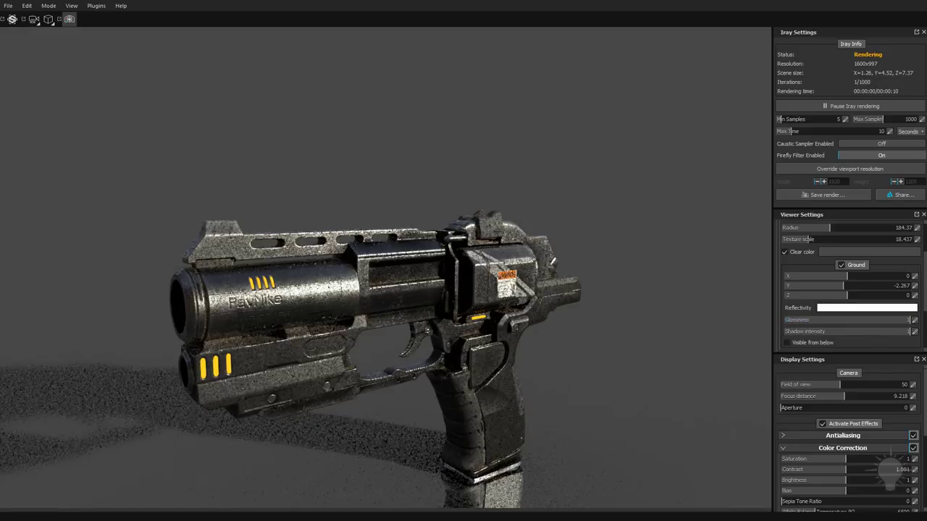
Step: Lower the ground glossiness to 0.75 and darken the ground reflectivity to a gray of about 0.353
{"action": "mouse_move", "coordinate": [627, 280]}
{"action": "left_mouse_down", "text": "alt"}
{"action": "mouse_move", "coordinate": [558, 269]}
{"action": "mouse_move", "coordinate": [568, 280]}
{"action": "mouse_move", "coordinate": [612, 279]}
{"action": "left_mouse_up", "text": "alt"}
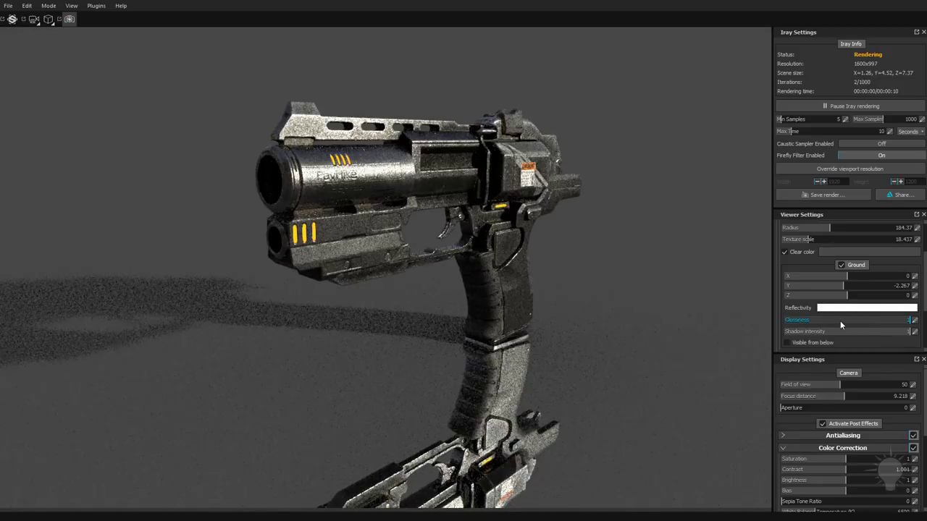
{"action": "left_click_drag", "start_coordinate": [850, 322], "coordinate": [878, 323]}
{"action": "left_click", "coordinate": [869, 308]}
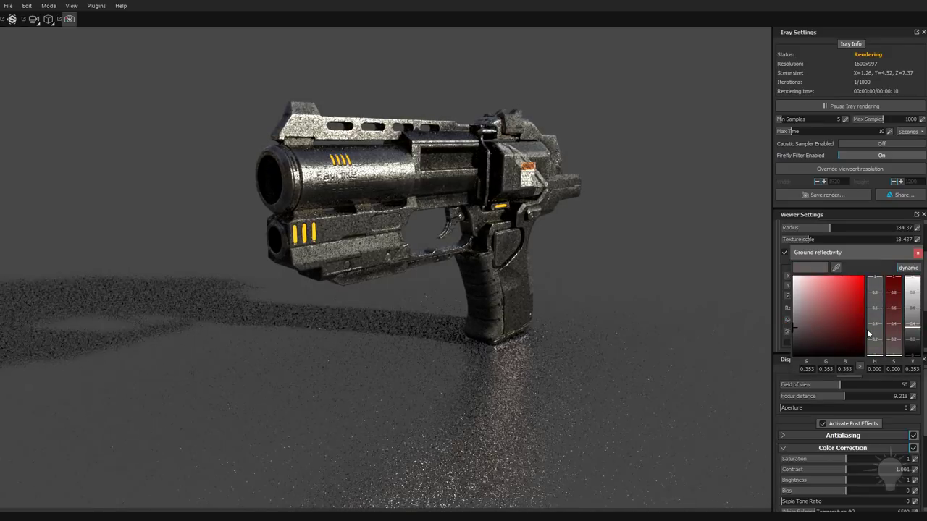
{"action": "left_click", "coordinate": [917, 252]}
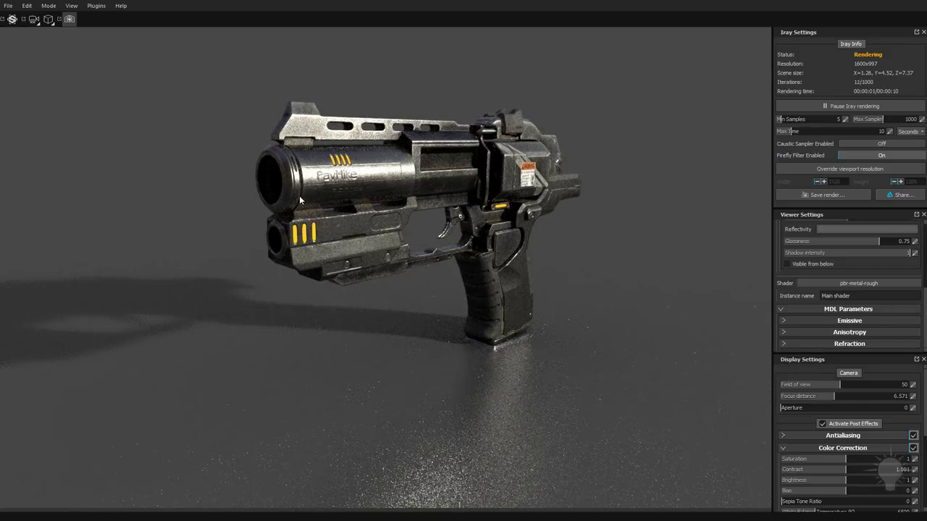
Step: Add depth of field with an aperture of 0.03 and the camera focused on the front of the revolver
{"action": "right_click_drag", "start_coordinate": [298, 189], "coordinate": [294, 192], "text": "shift"}
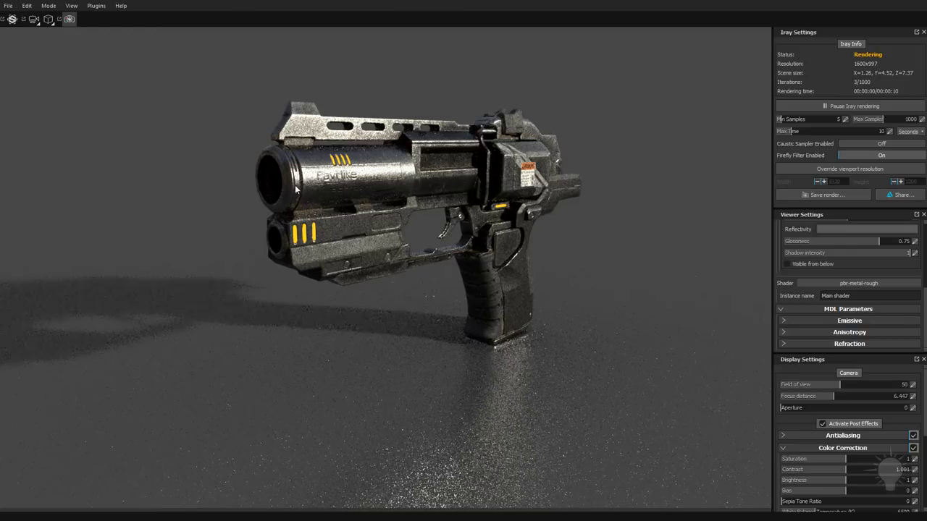
{"action": "left_click", "coordinate": [811, 407]}
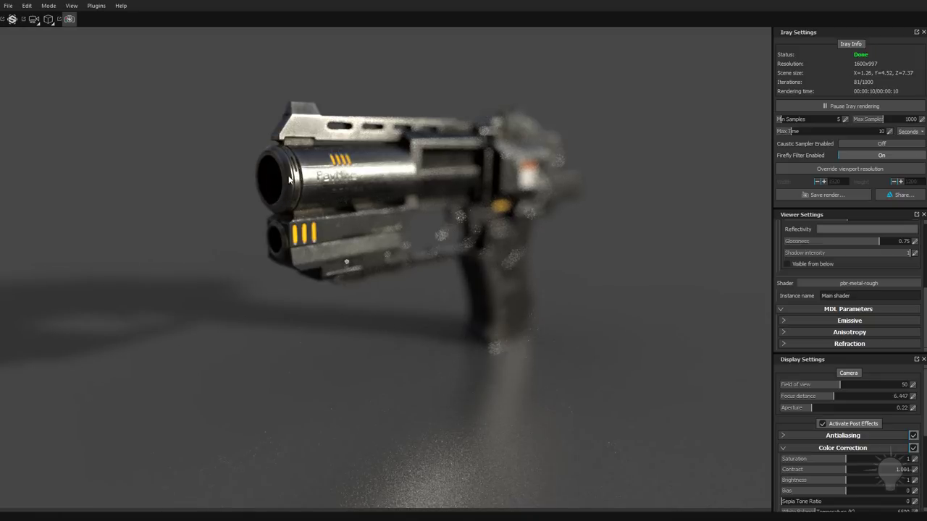
{"action": "left_click", "coordinate": [805, 409]}
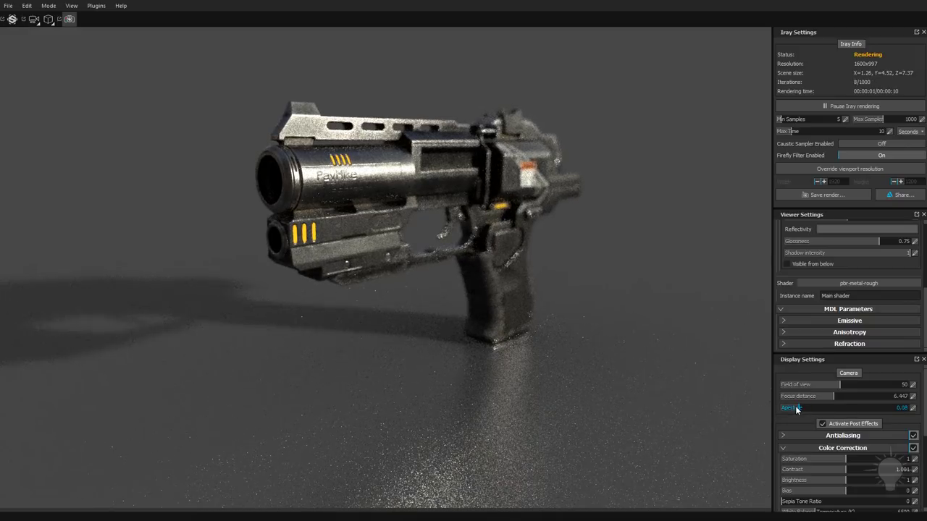
{"action": "left_click_drag", "start_coordinate": [796, 411], "coordinate": [792, 409]}
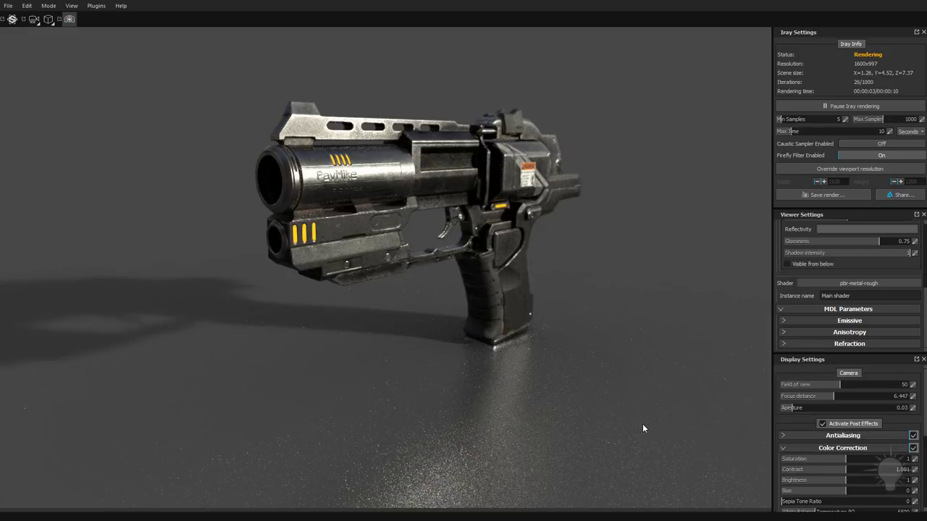
{"action": "middle_click", "coordinate": [653, 275], "text": "ctrl"}
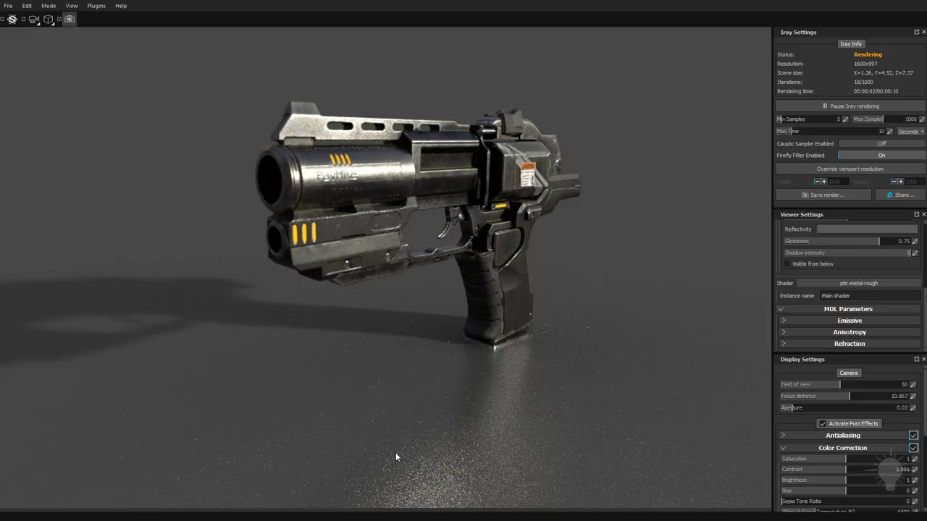
{"action": "middle_click", "coordinate": [340, 245], "text": "ctrl"}
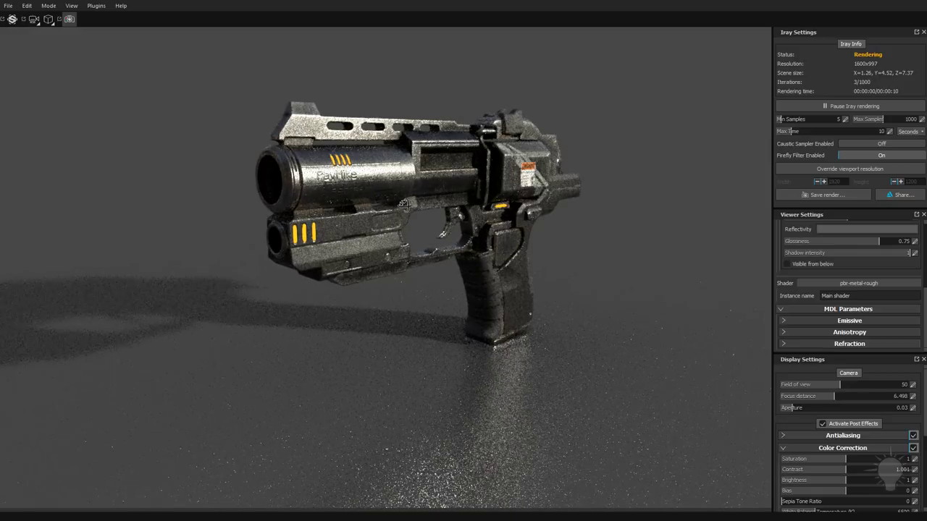
Step: Set the Iray samples to minimum 67 and maximum 3204, max time to 113 seconds, and override the viewport resolution at 1920 x 1200
{"action": "left_click_drag", "start_coordinate": [404, 207], "coordinate": [504, 301], "text": "alt"}
{"action": "right_click_drag", "start_coordinate": [504, 300], "coordinate": [509, 263], "text": "alt"}
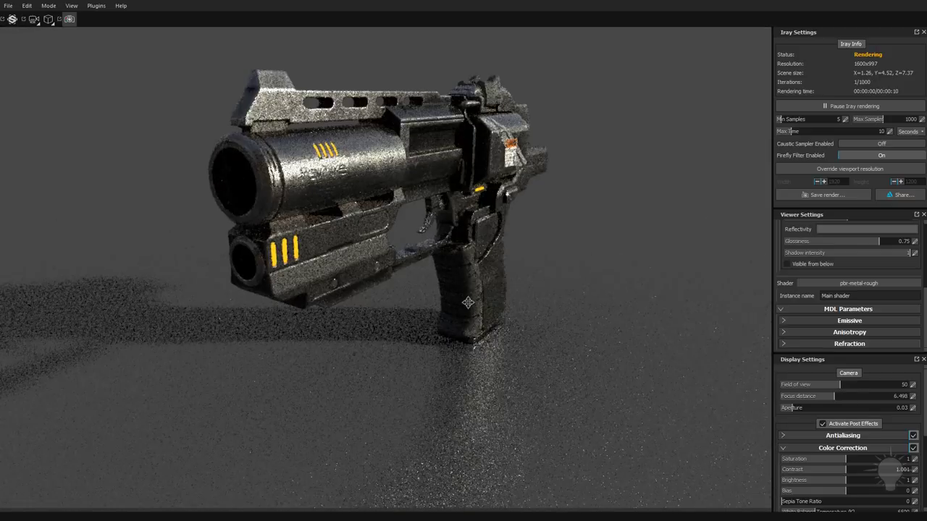
{"action": "middle_click_drag", "start_coordinate": [474, 195], "coordinate": [449, 266], "text": "alt"}
{"action": "left_click_drag", "start_coordinate": [438, 268], "coordinate": [404, 261], "text": "alt"}
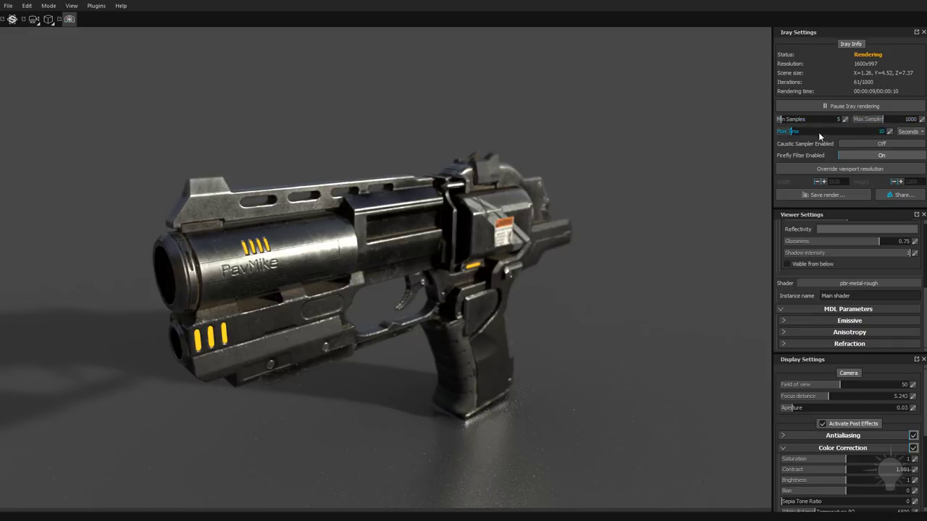
{"action": "left_click", "coordinate": [803, 133]}
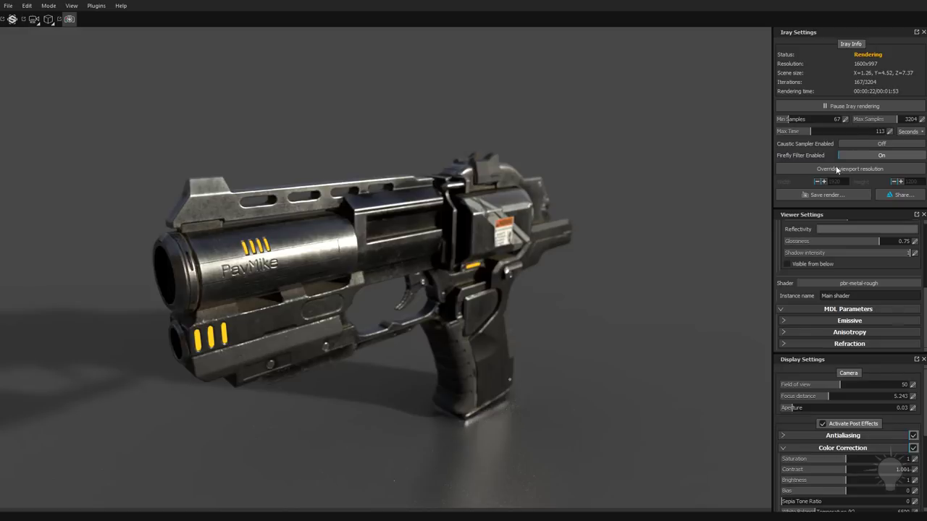
{"action": "left_click", "coordinate": [883, 185]}
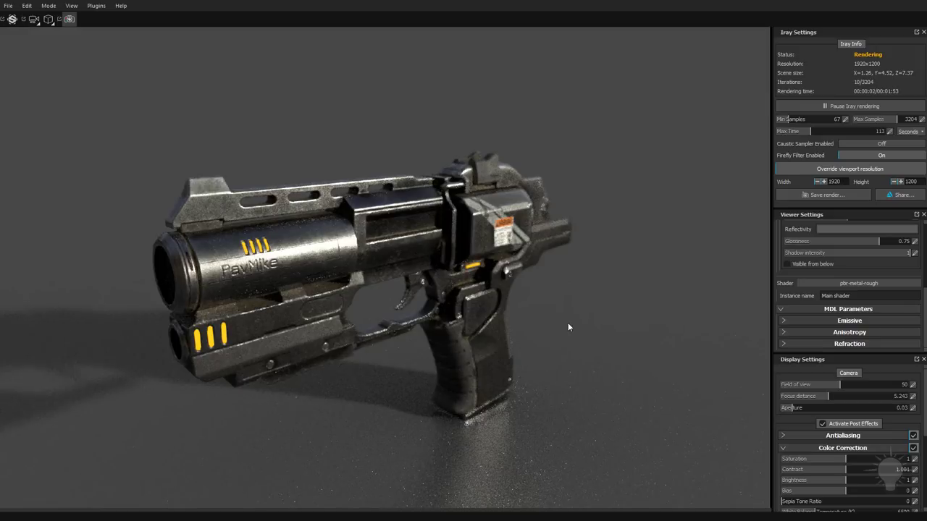
Step: Open the save dialog for the Iray render and leave it without saving
{"action": "left_click", "coordinate": [825, 195]}
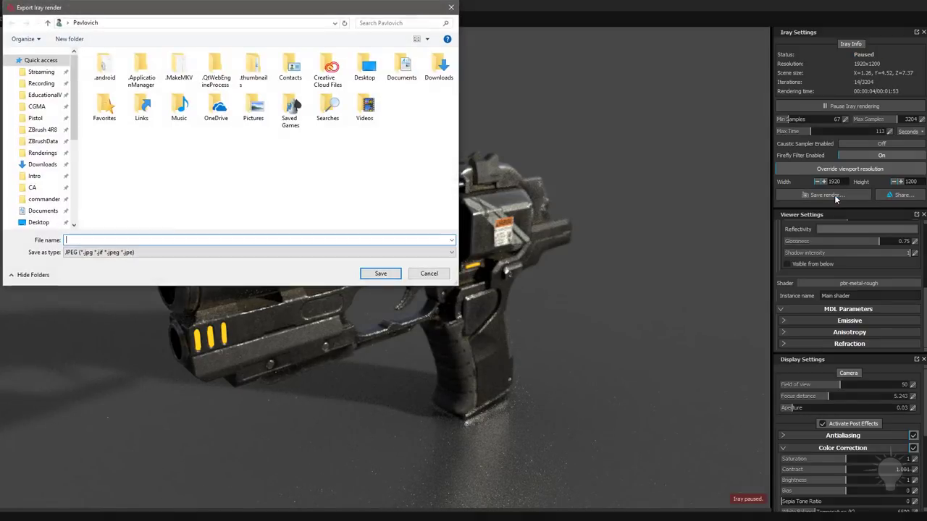
{"action": "left_click", "coordinate": [428, 278]}
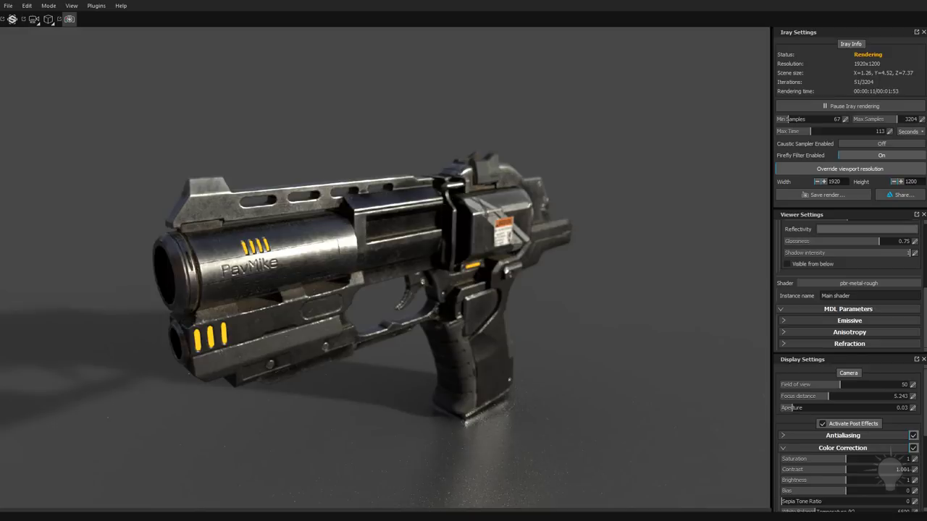
Step: Switch to the web browser and look through the tutorial playlists on the YouTube channel page
{"action": "left_click_drag", "start_coordinate": [926, 37], "coordinate": [381, 15]}
{"action": "scroll", "coordinate": [436, 214], "scroll_direction": "down", "scroll_amount": 4}
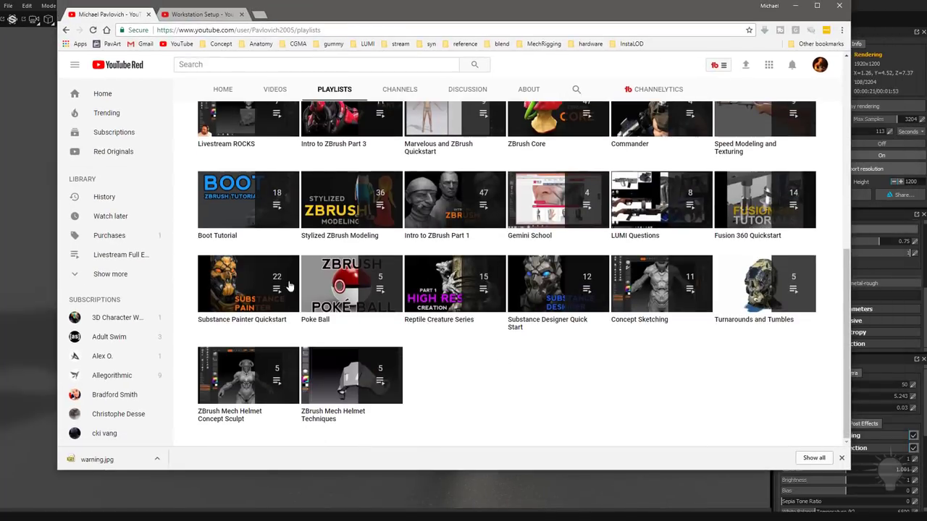
{"action": "scroll", "coordinate": [591, 378], "scroll_direction": "up", "scroll_amount": 1}
{"action": "scroll", "coordinate": [591, 378], "scroll_direction": "up", "scroll_amount": 4}
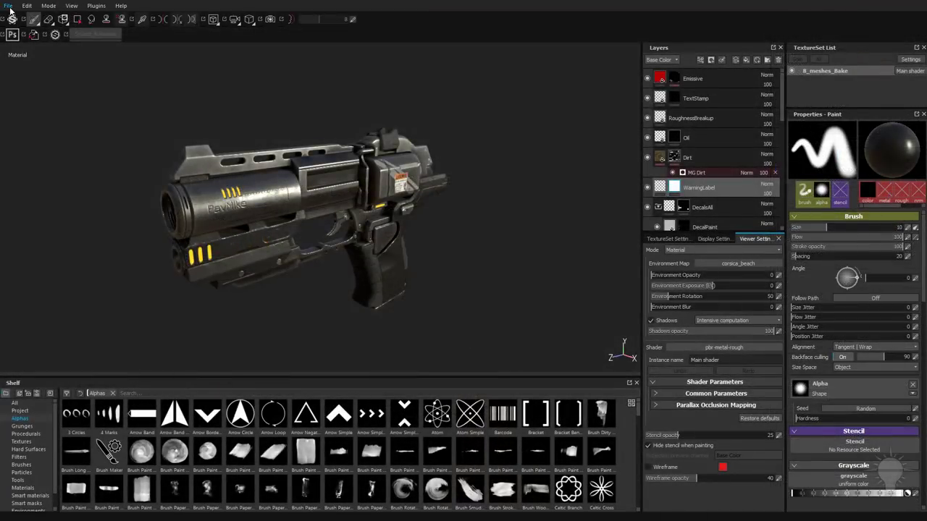
Step: Open the texture export settings back in Substance Painter's painting mode and review the output maps of the Additional maps preset
{"action": "left_click", "coordinate": [9, 6]}
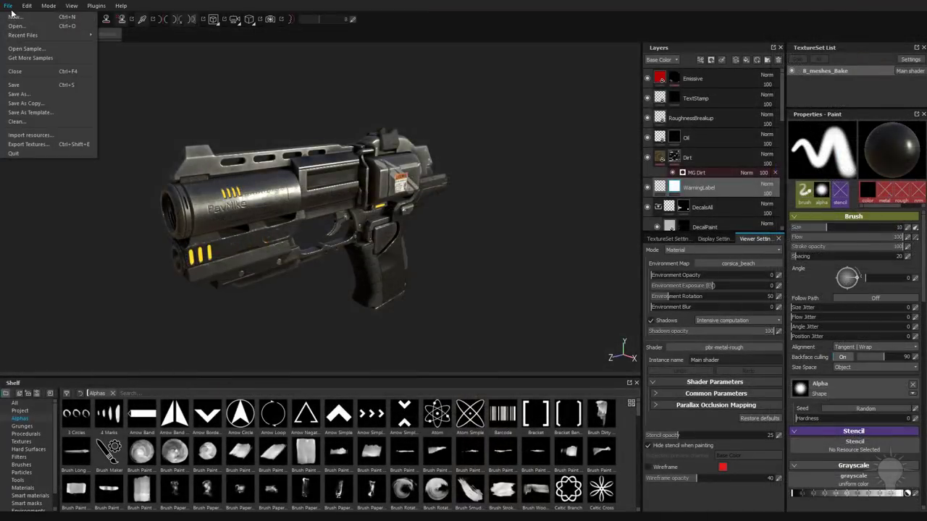
{"action": "left_click", "coordinate": [29, 144]}
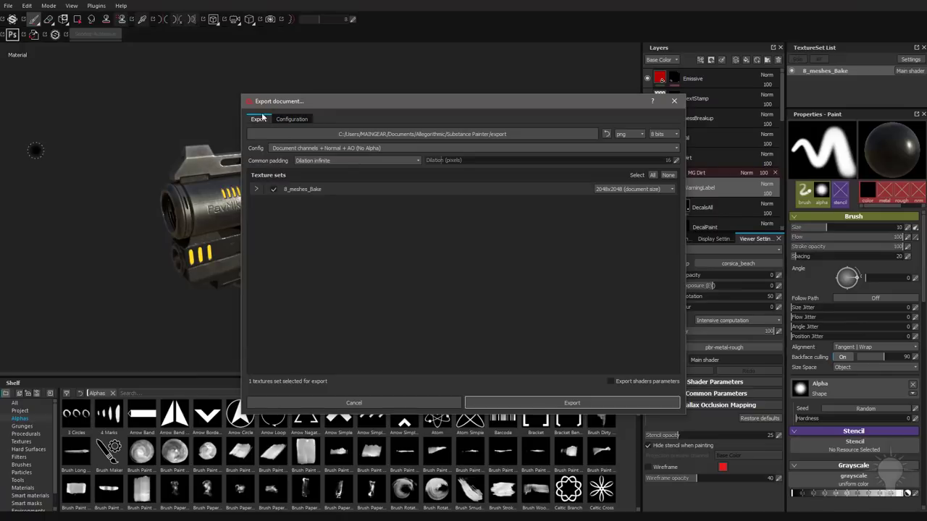
{"action": "left_click", "coordinate": [302, 149]}
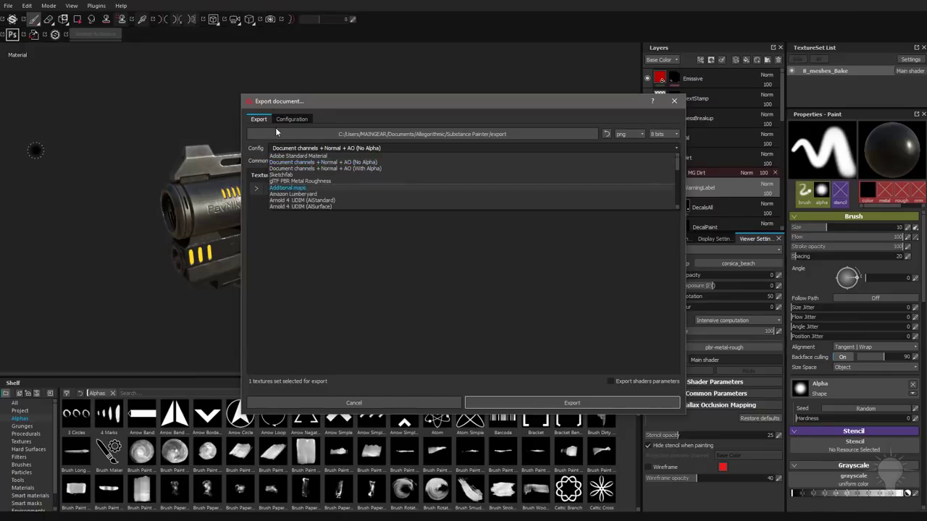
{"action": "left_click", "coordinate": [291, 119]}
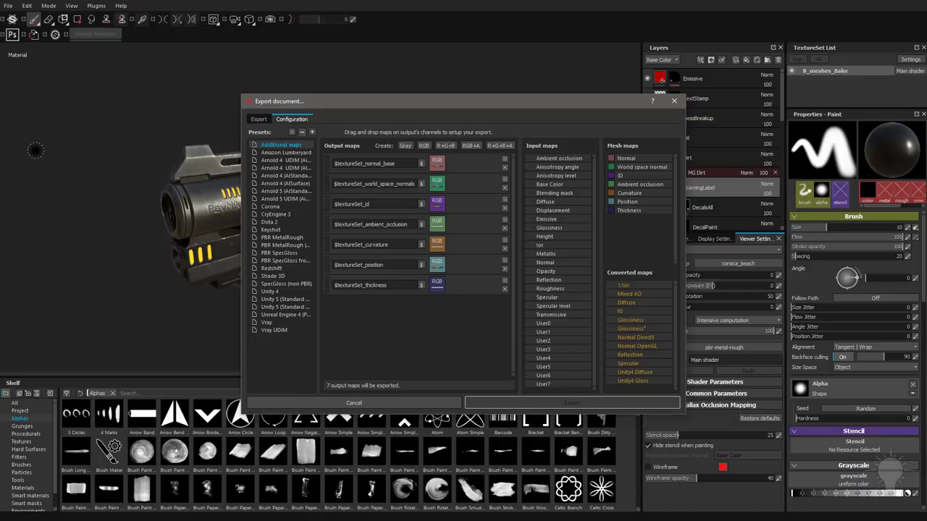
{"action": "left_click", "coordinate": [258, 119]}
Step: Choose the PBR MetalRough export configuration and targa as the file format
{"action": "left_click", "coordinate": [321, 148]}
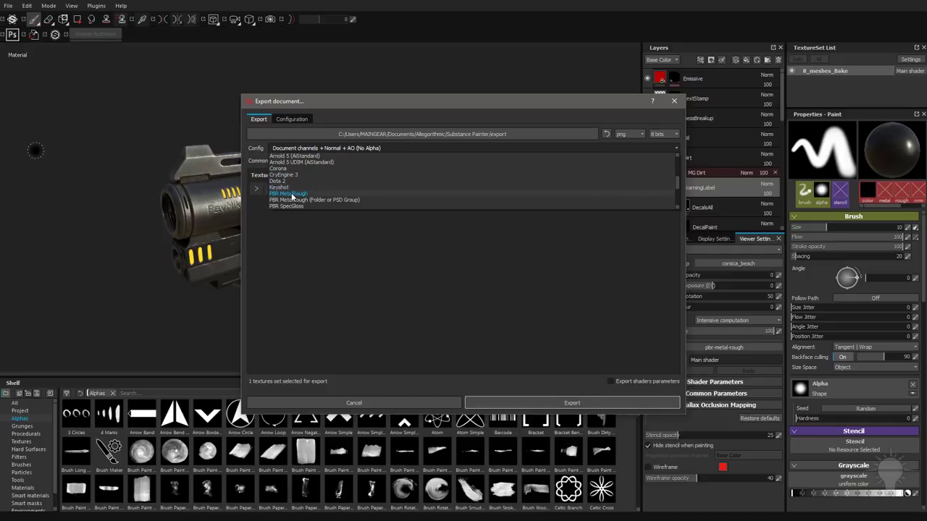
{"action": "left_click", "coordinate": [292, 194]}
{"action": "left_click", "coordinate": [627, 135]}
{"action": "scroll", "coordinate": [623, 178], "scroll_direction": "down", "scroll_amount": 3}
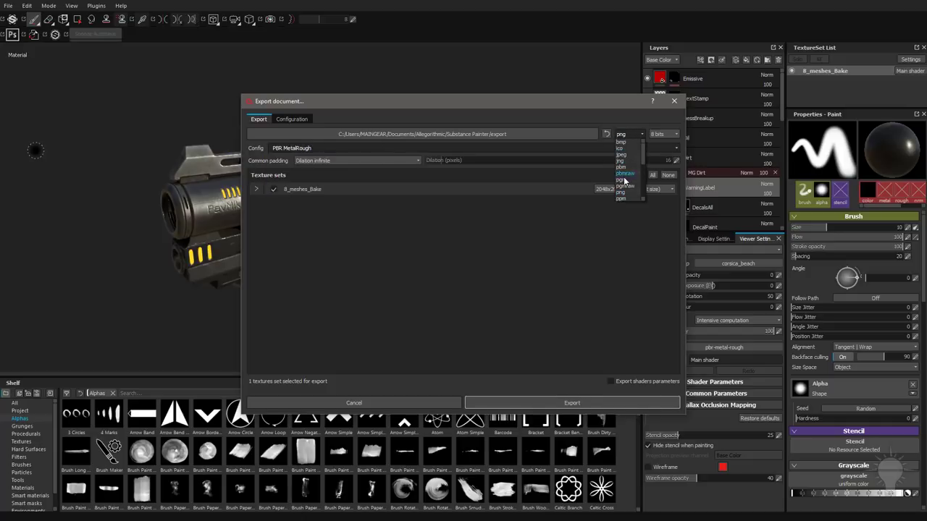
{"action": "left_click", "coordinate": [624, 190]}
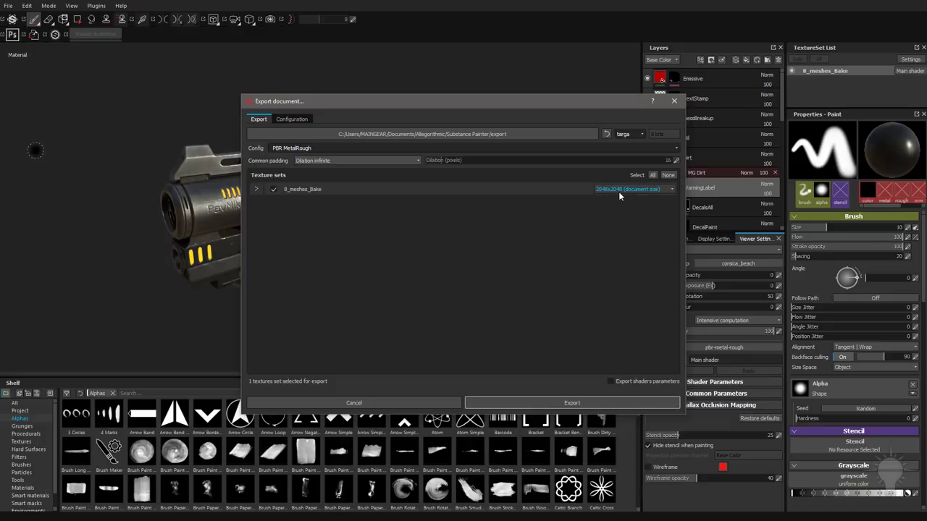
Step: Create a folder named ExportTextures inside PainterInstaLOD and select it as the texture export destination
{"action": "left_click", "coordinate": [501, 133]}
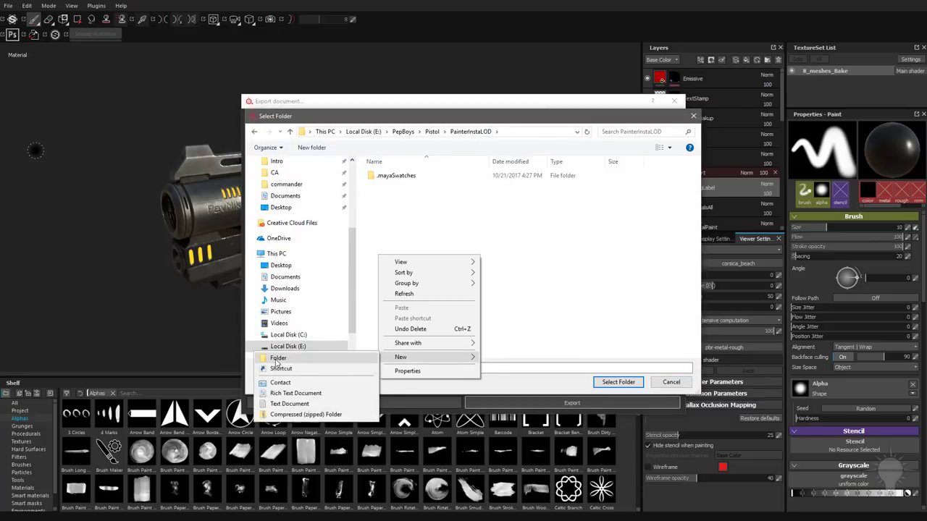
{"action": "left_click", "coordinate": [277, 359]}
{"action": "type", "text": "ExportTexturs"}
{"action": "key", "text": "Return"}
{"action": "key", "text": "Return"}
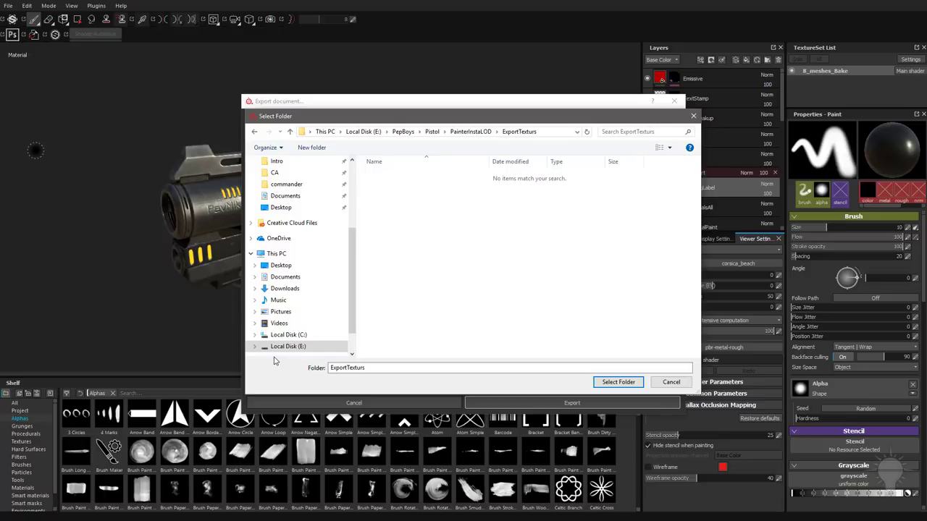
{"action": "left_click", "coordinate": [619, 383]}
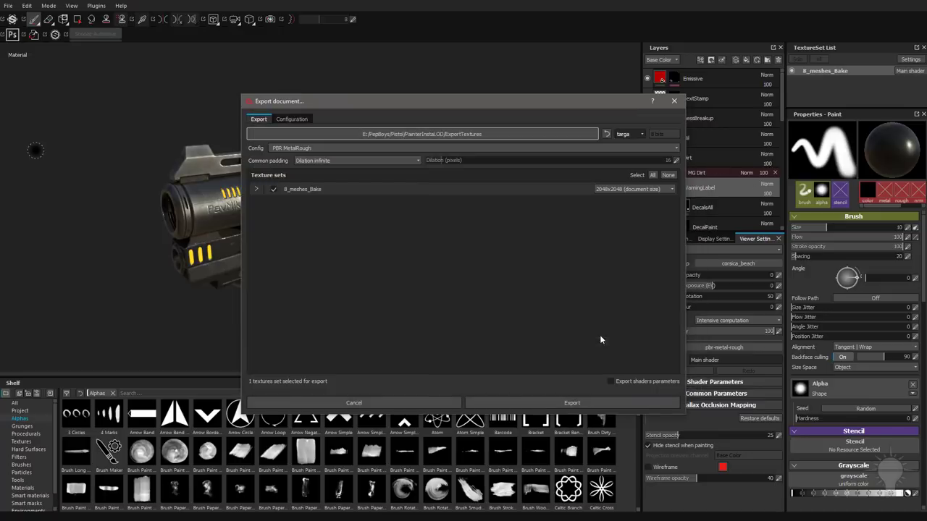
Step: Export the 8_meshes_Bake texture set and check the exported files in their folder
{"action": "left_click", "coordinate": [525, 403]}
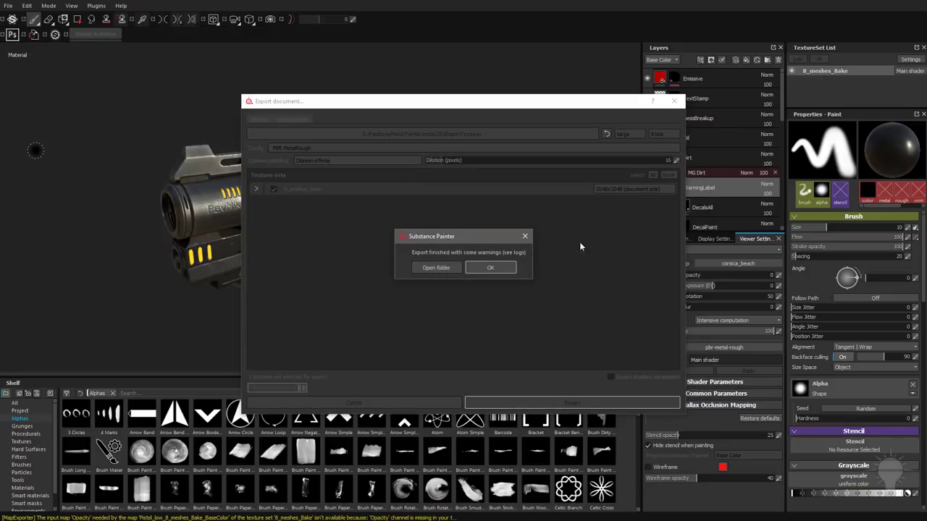
{"action": "left_click", "coordinate": [438, 267]}
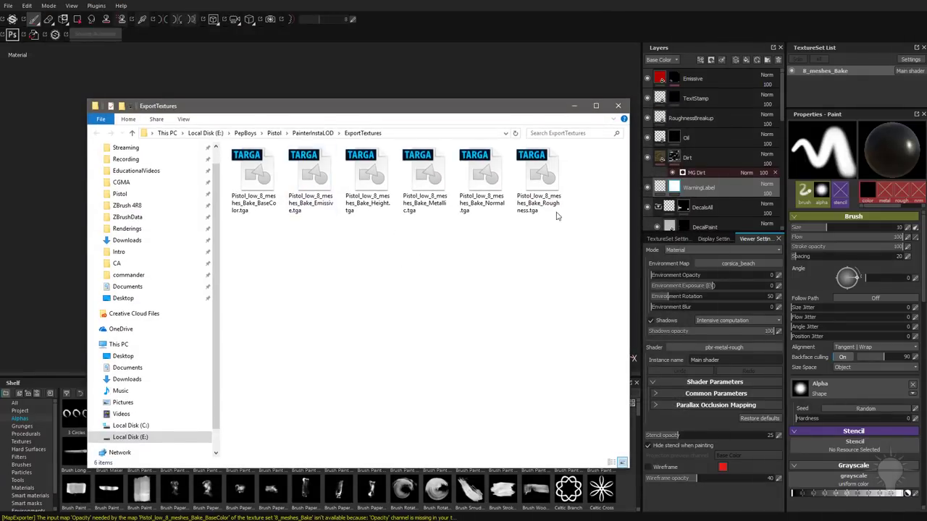
{"action": "left_click", "coordinate": [618, 105]}
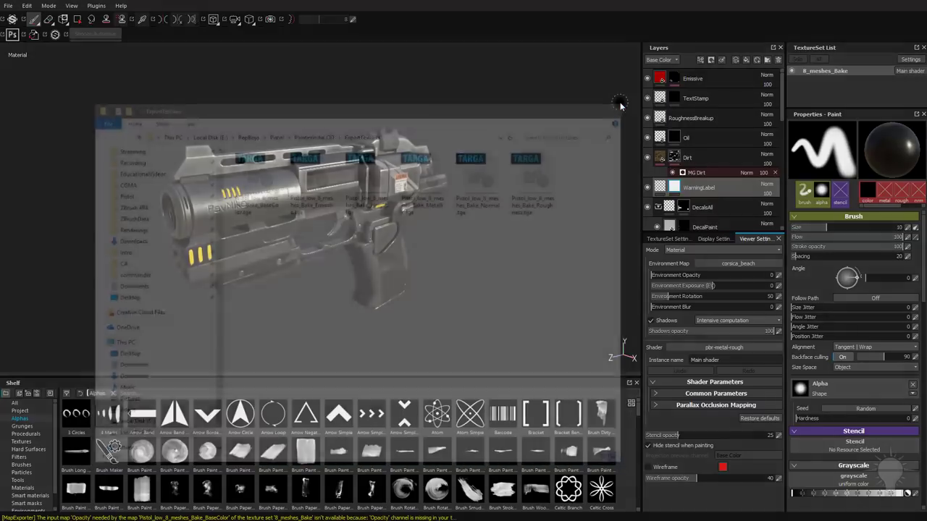